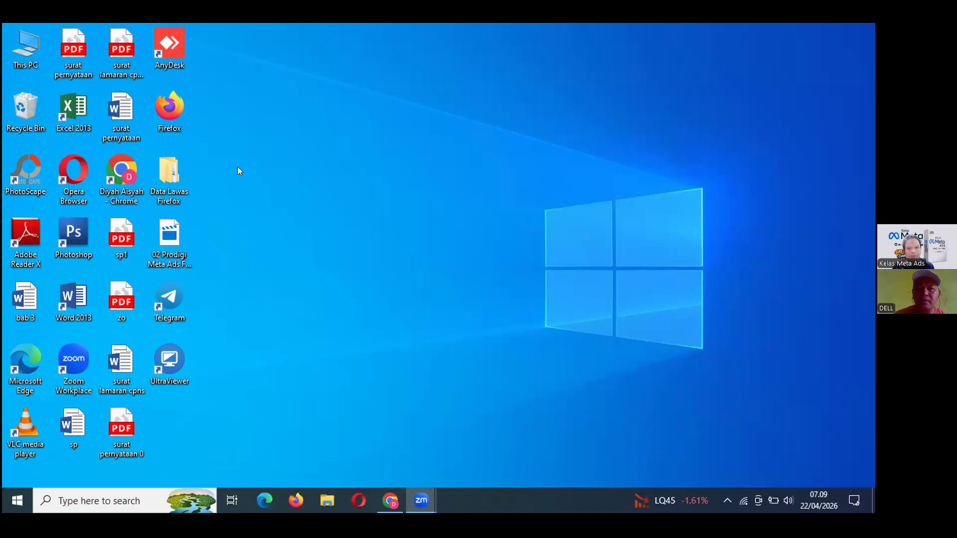
# Bring Chrome forward, cycle through the Scalev, Facebook and WhatsApp tabs, and restore down on Facebook.
pyautogui.hotkey('alt', 'Tab')
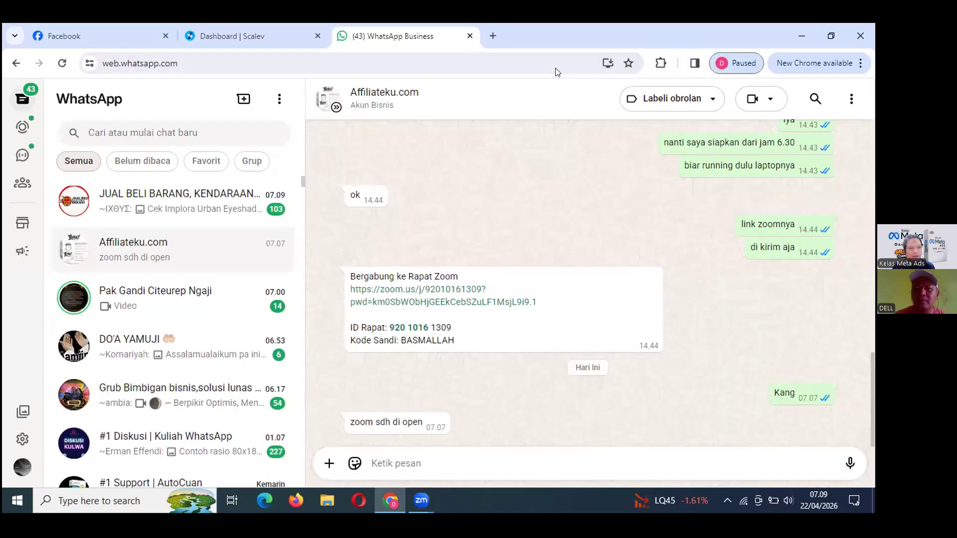
pyautogui.click(268, 40)
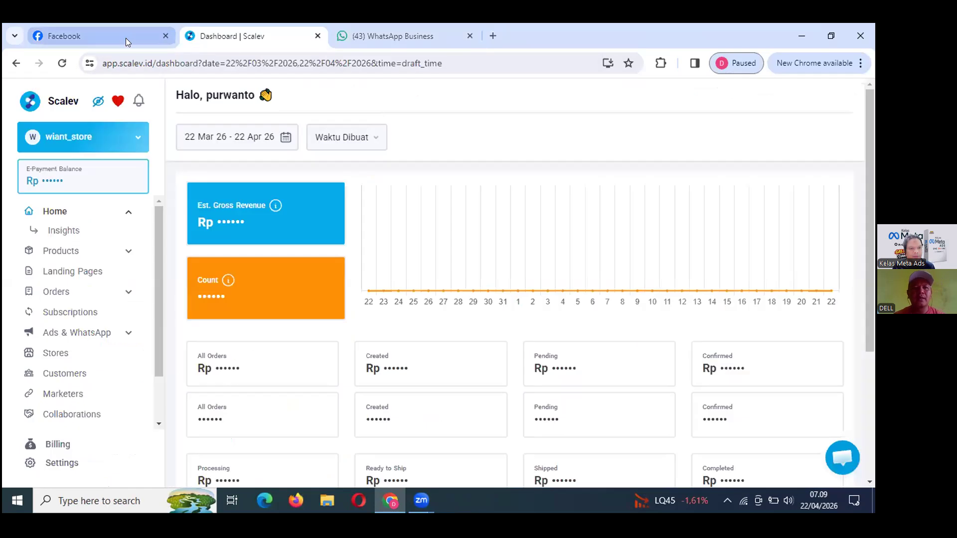
pyautogui.click(126, 38)
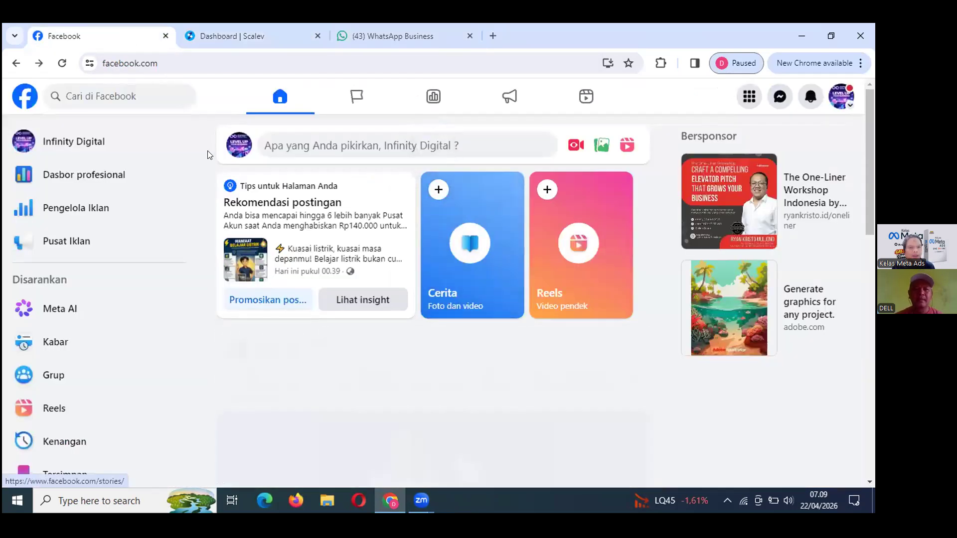
pyautogui.click(235, 36)
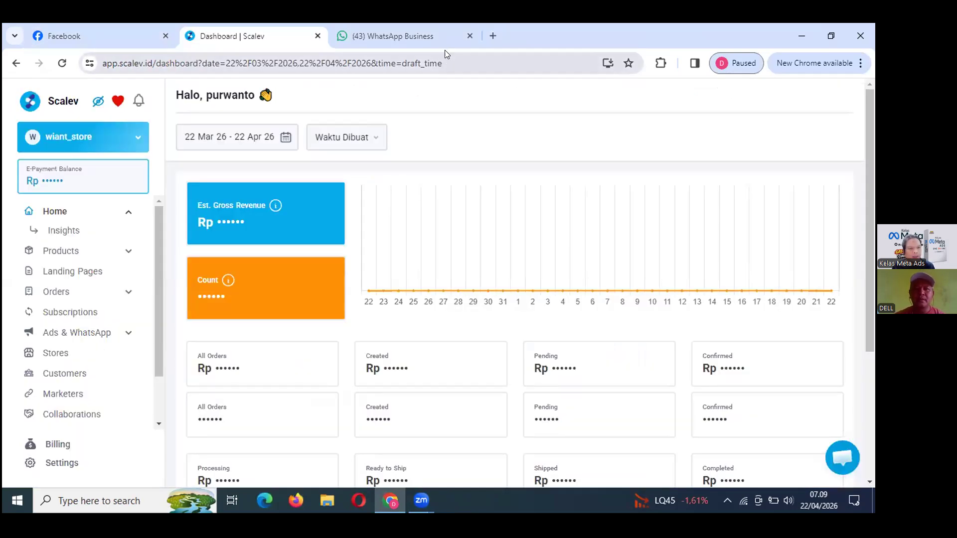
pyautogui.click(434, 44)
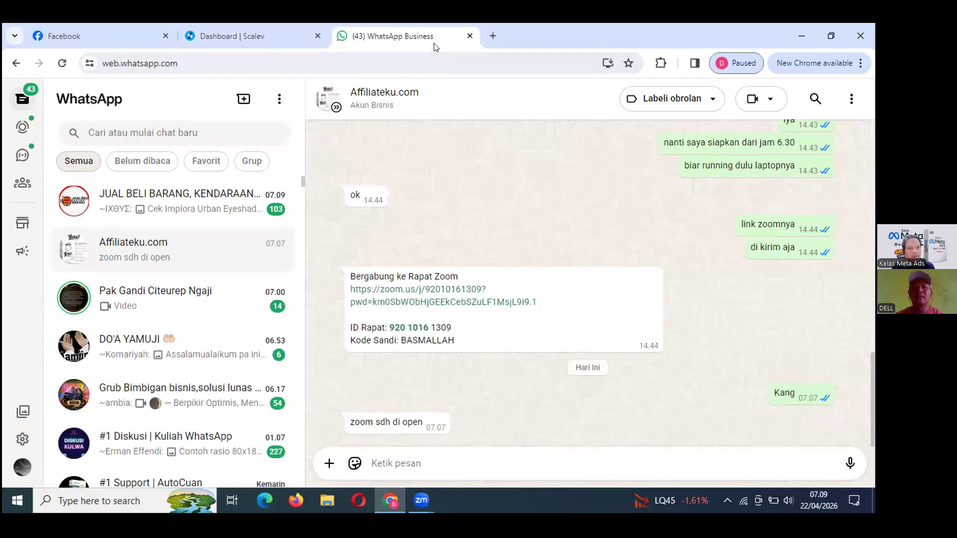
pyautogui.click(60, 37)
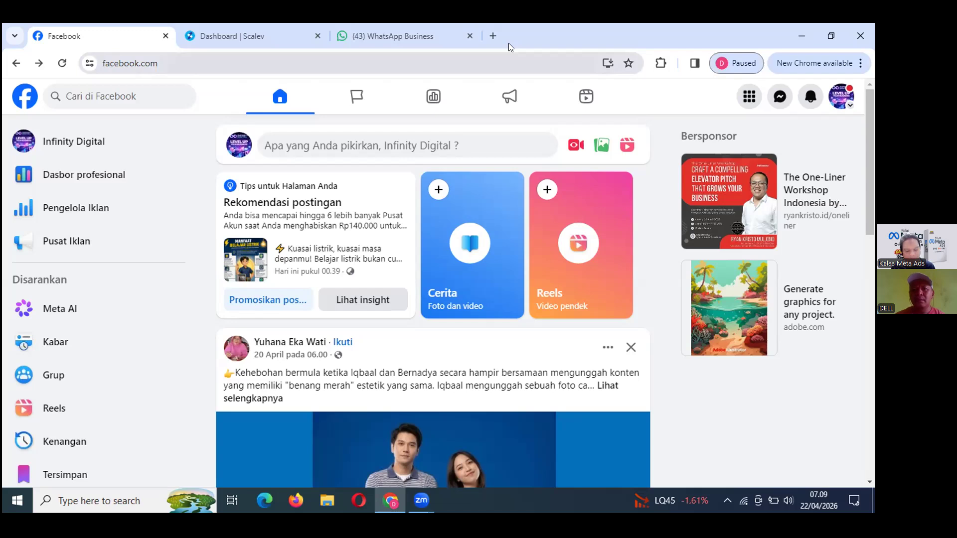
pyautogui.click(831, 35)
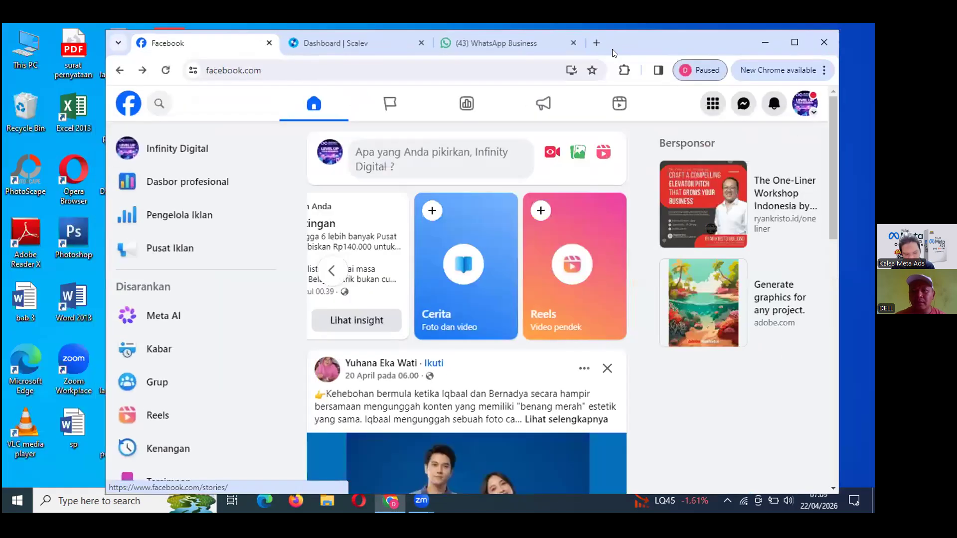
# Open adsmanager.facebook.com in a new maximized tab and bring up the ad account list.
pyautogui.click(593, 42)
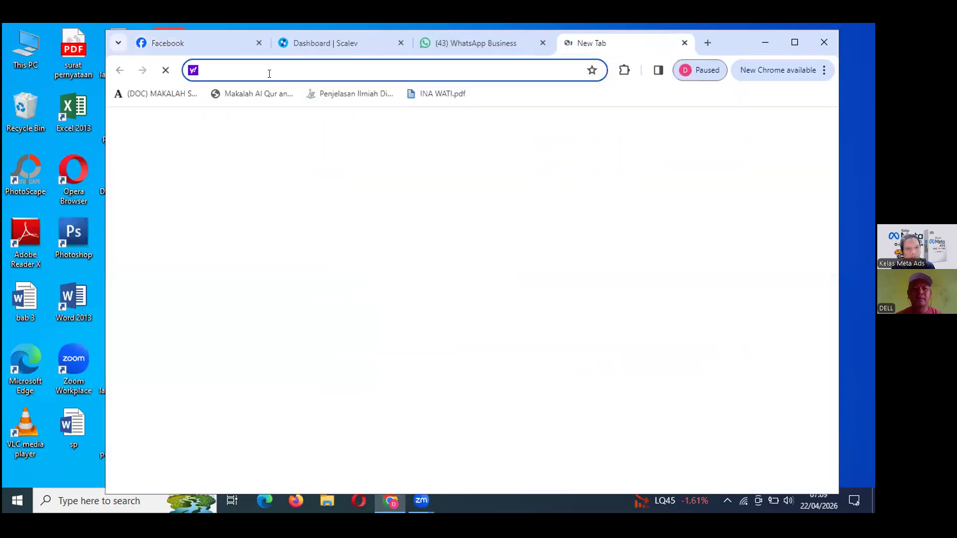
pyautogui.write('ad')
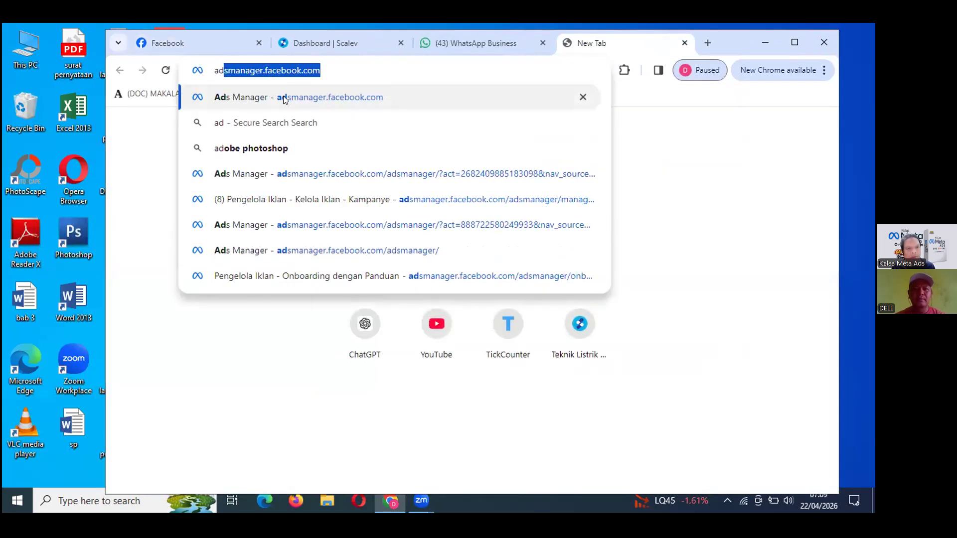
pyautogui.click(283, 98)
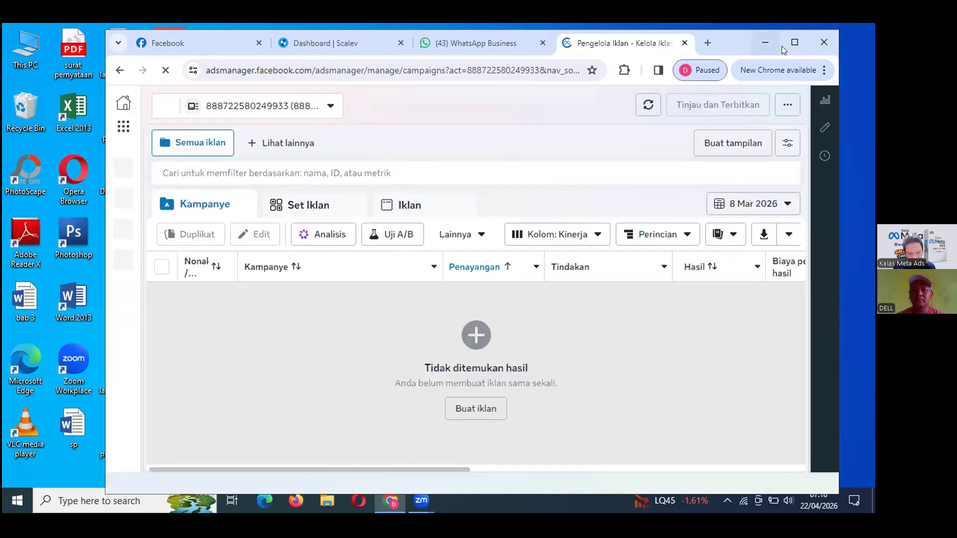
pyautogui.click(794, 43)
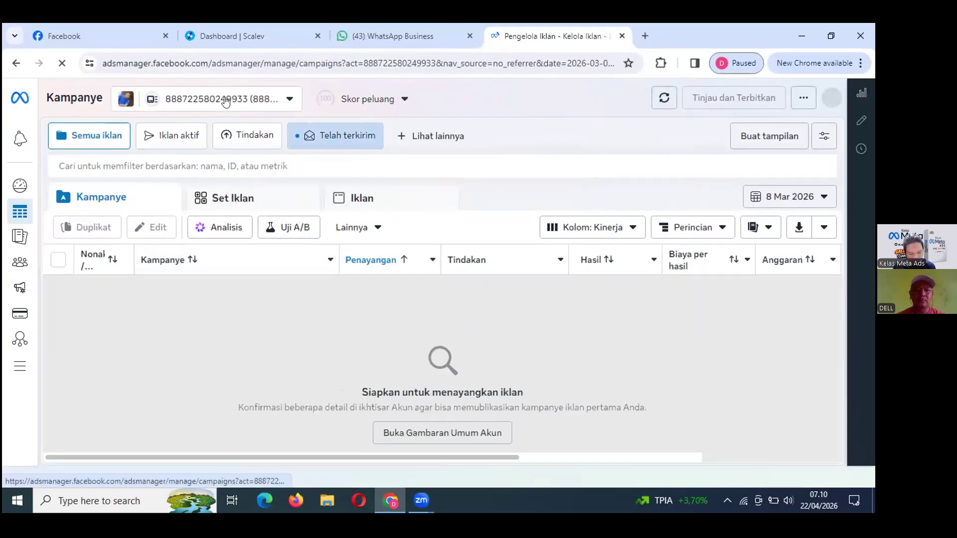
pyautogui.click(226, 101)
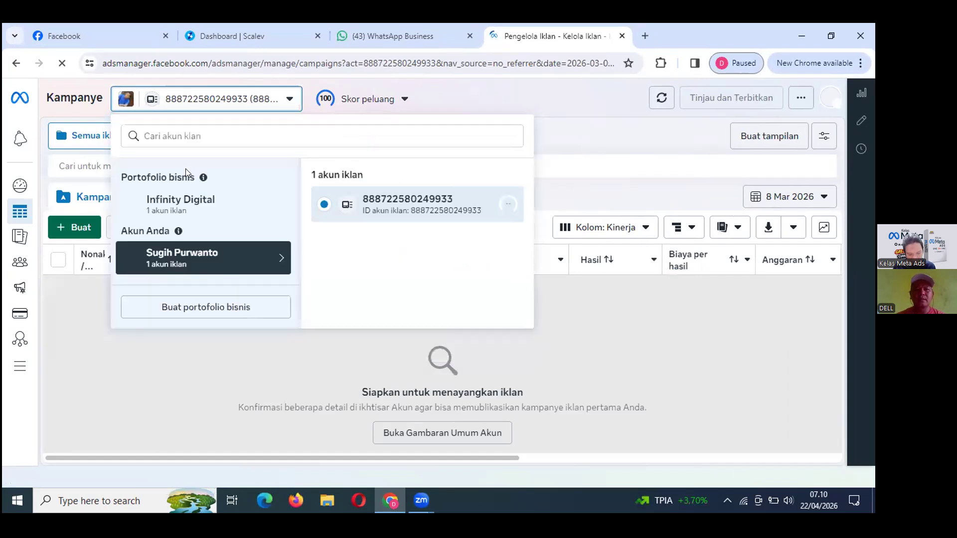
# Switch to Infinity Digital's AKUN IKLAN A account and scroll through its six campaigns.
pyautogui.click(183, 209)
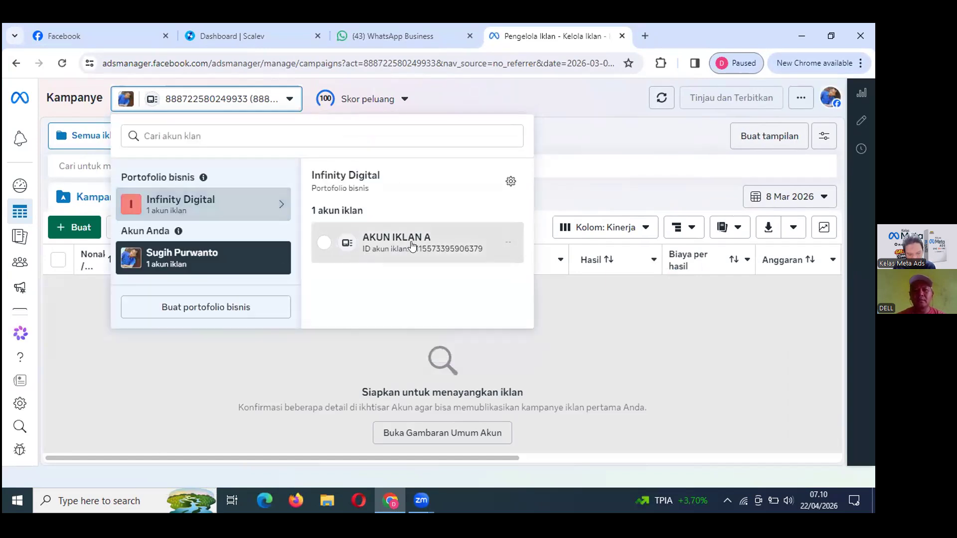
pyautogui.click(651, 306)
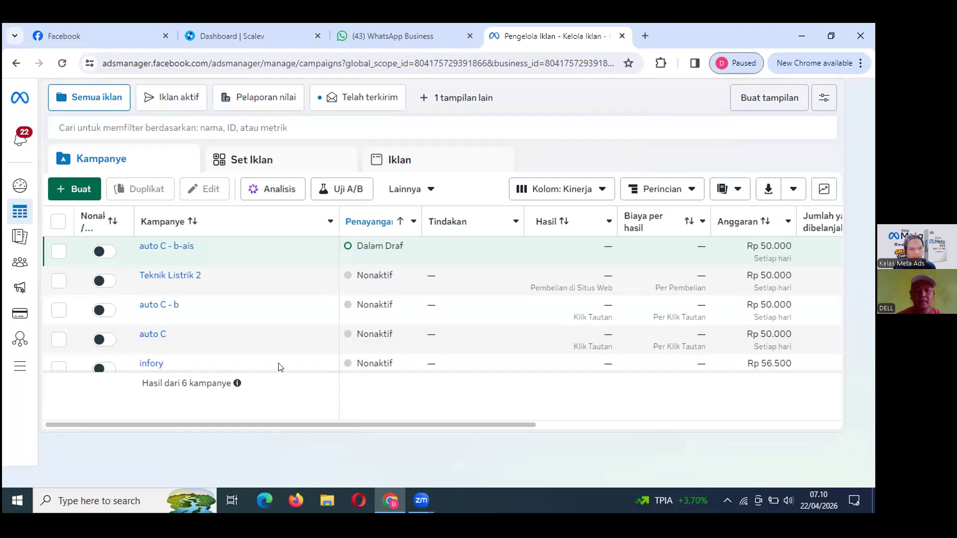
pyautogui.scroll(-2, 224, 384)
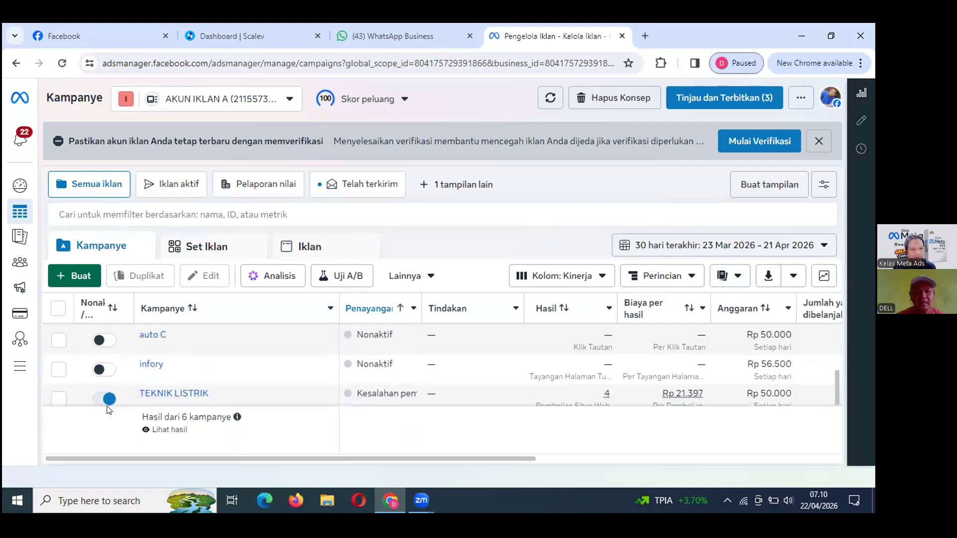
pyautogui.scroll(-1, 714, 379)
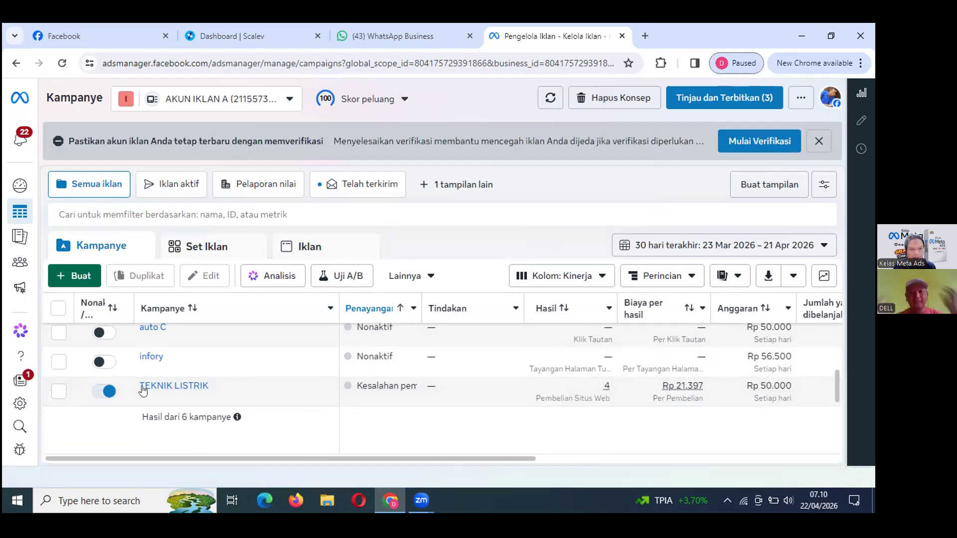
pyautogui.scroll(1, 143, 389)
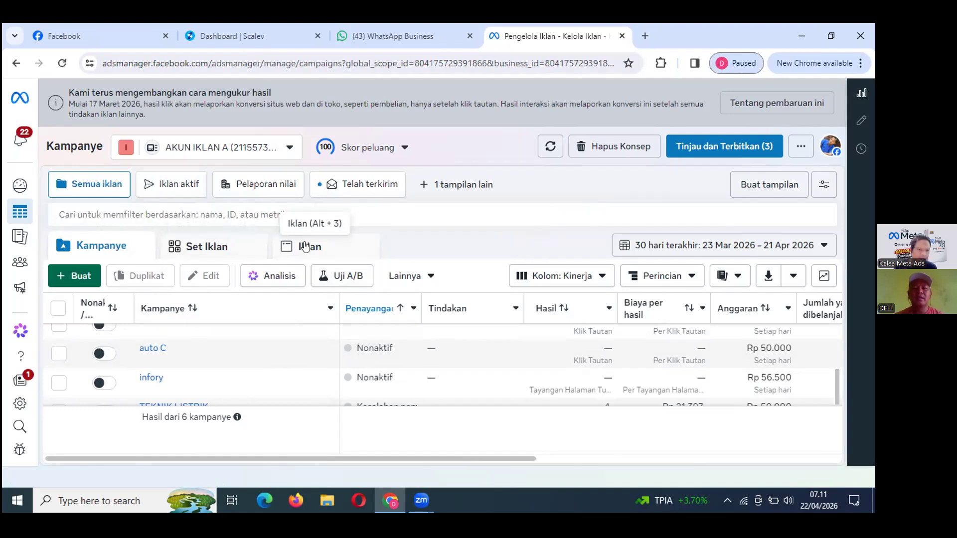
# In the Iklan view, turn off the auto c, Teknik Listrik 2 and infory ads, then dismiss the publish notice.
pyautogui.click(306, 246)
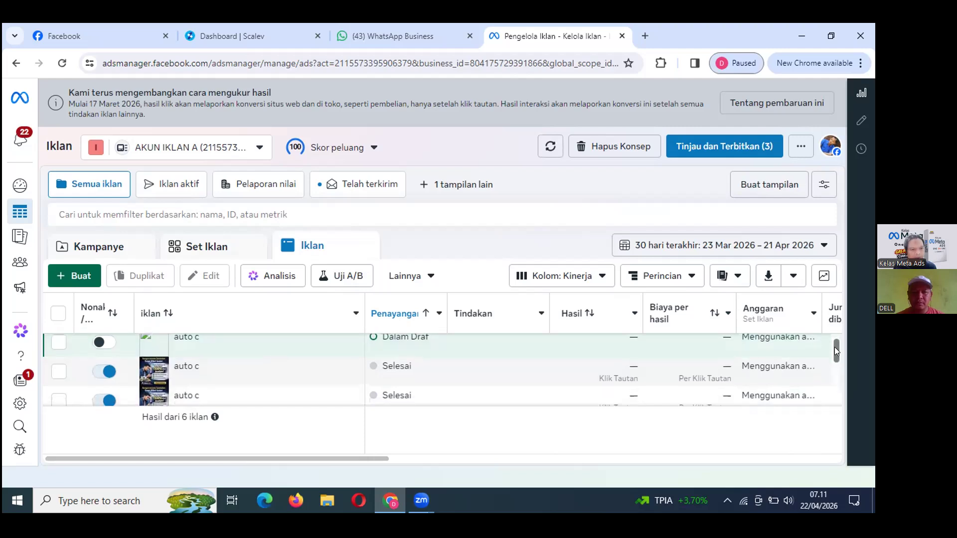
pyautogui.scroll(-1, 834, 353)
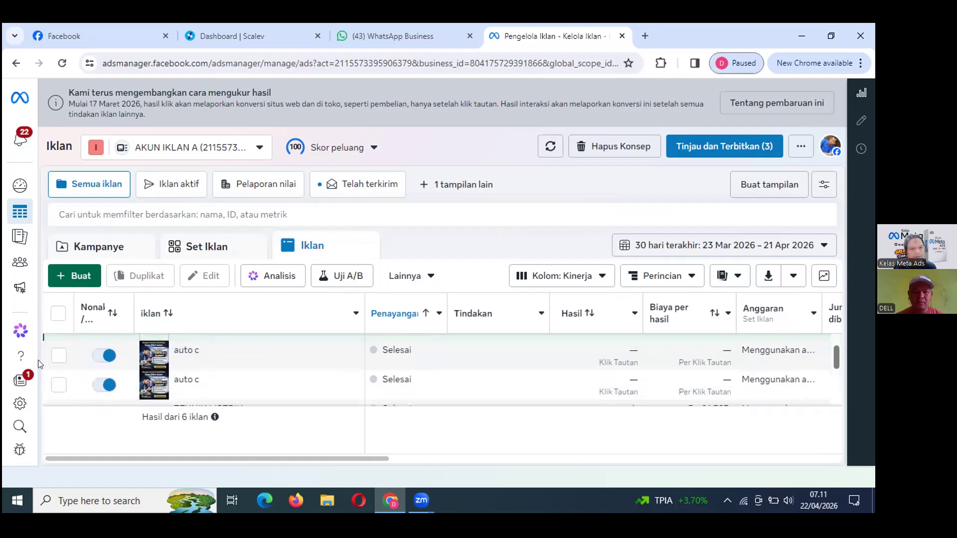
pyautogui.click(95, 355)
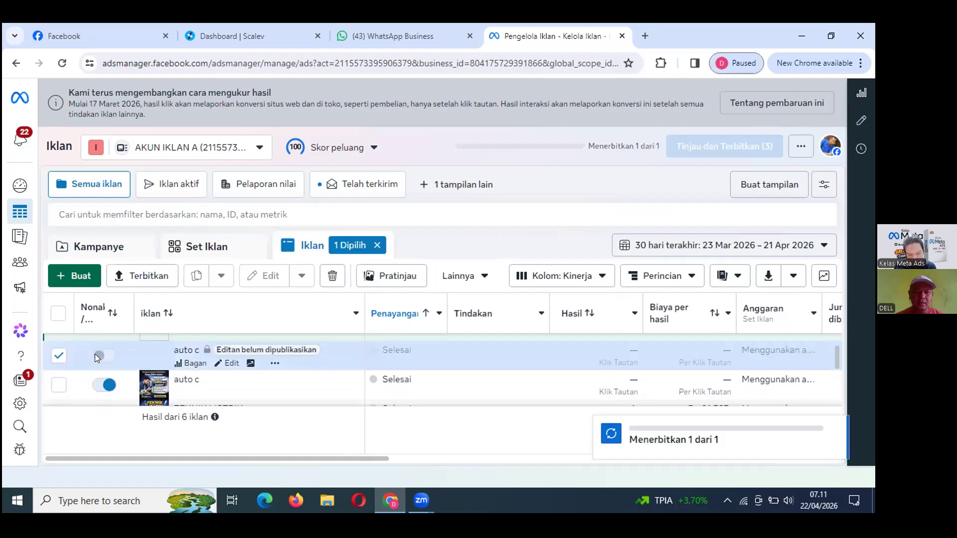
pyautogui.click(95, 386)
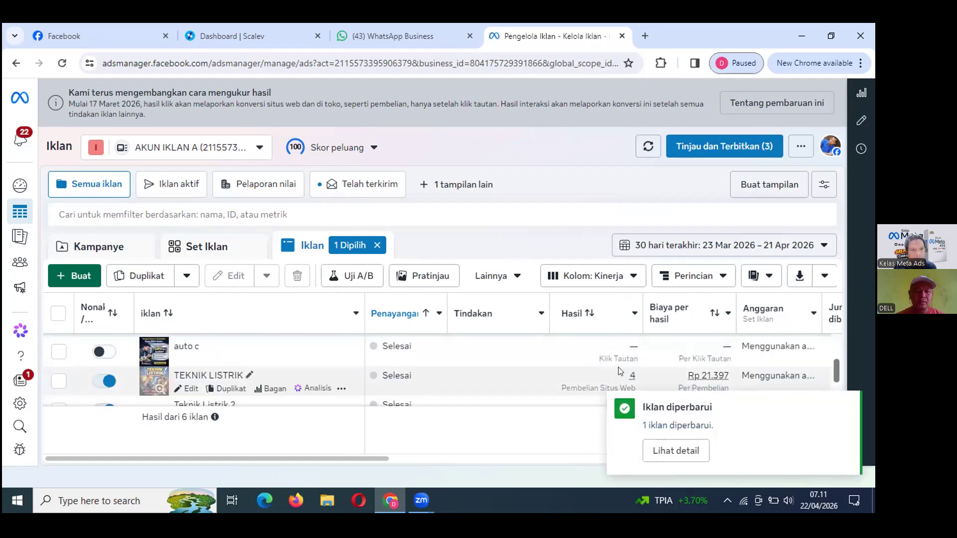
pyautogui.scroll(-1, 837, 391)
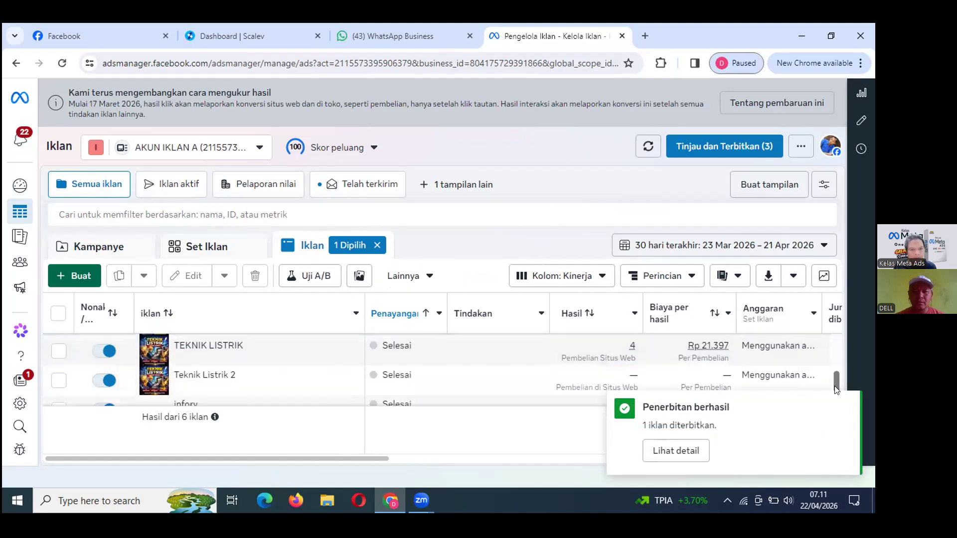
pyautogui.scroll(-1, 837, 396)
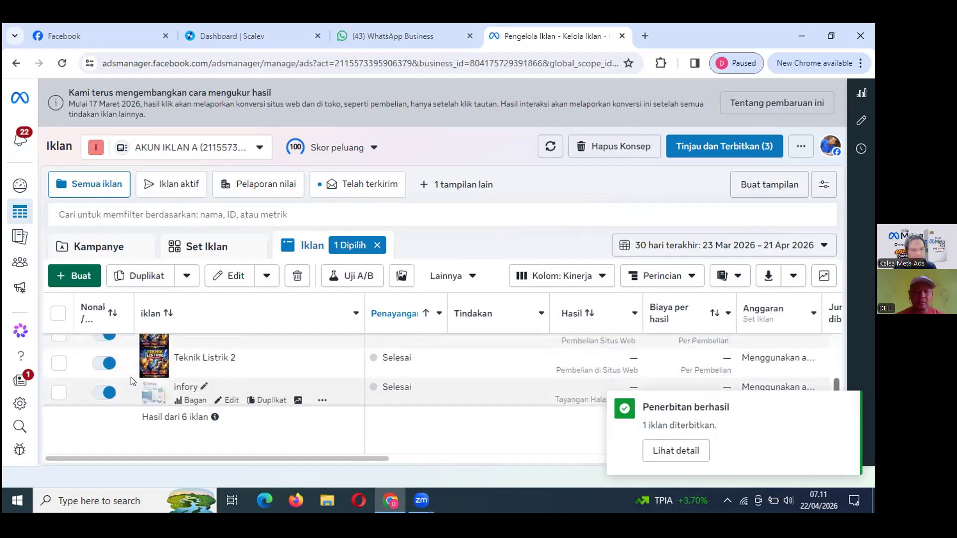
pyautogui.click(94, 364)
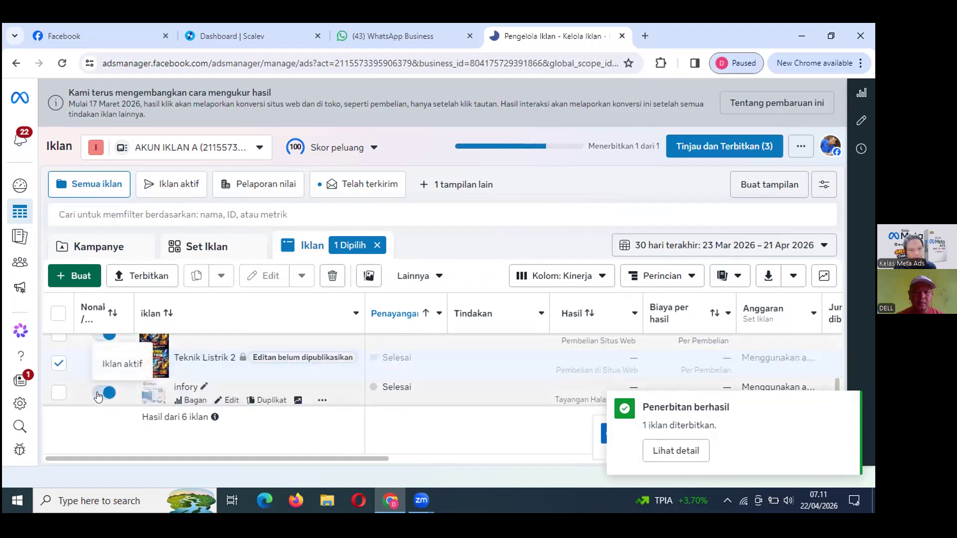
pyautogui.click(99, 394)
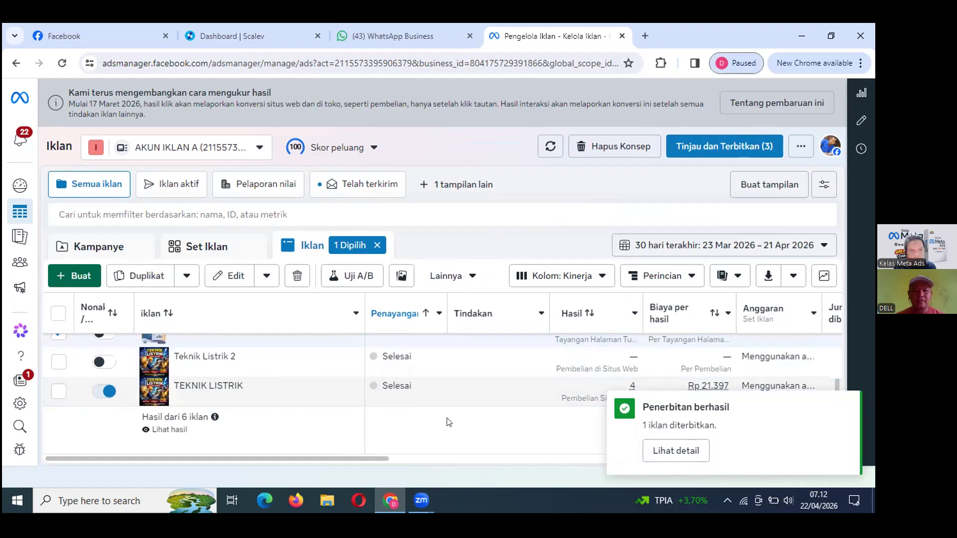
pyautogui.moveTo(836, 383); pyautogui.dragTo(836, 357)
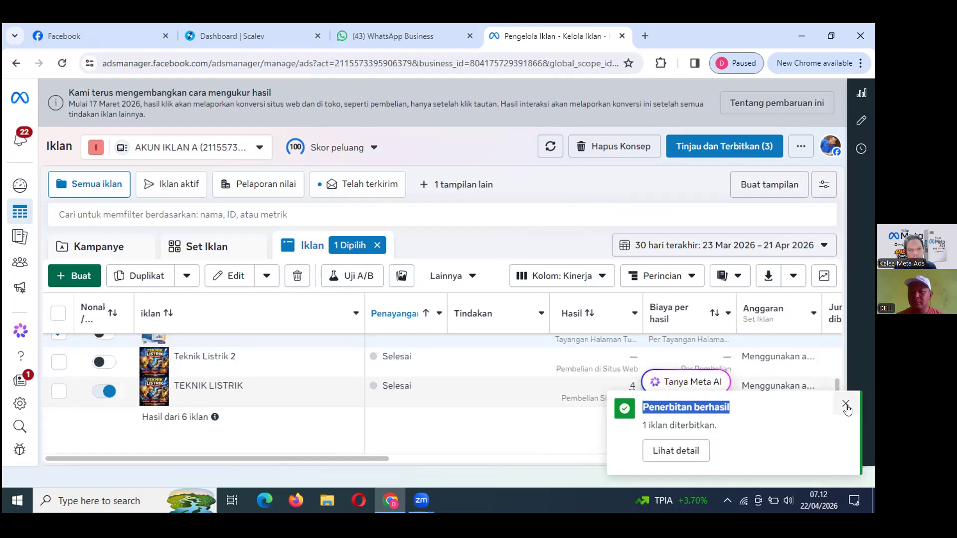
pyautogui.click(846, 403)
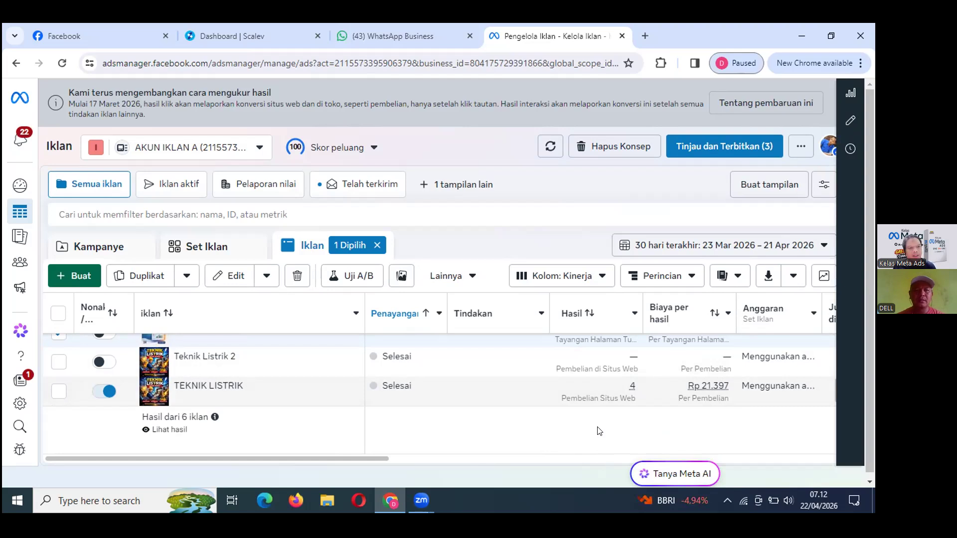
# From Scalev's Landing Pages list, open E-BOOK TEKNIK LISTRIK PRAKTIS (PLR) in Landing Page Studio.
pyautogui.click(218, 39)
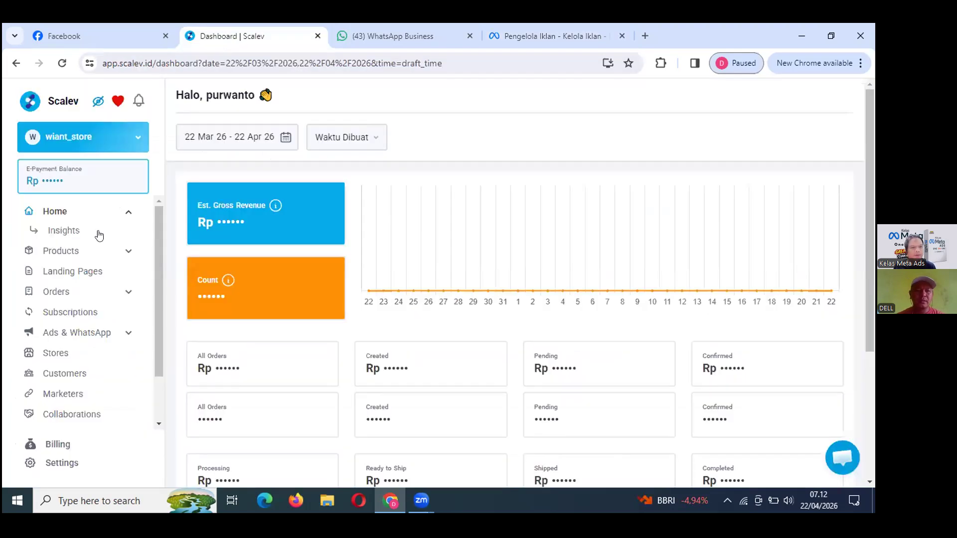
pyautogui.click(71, 271)
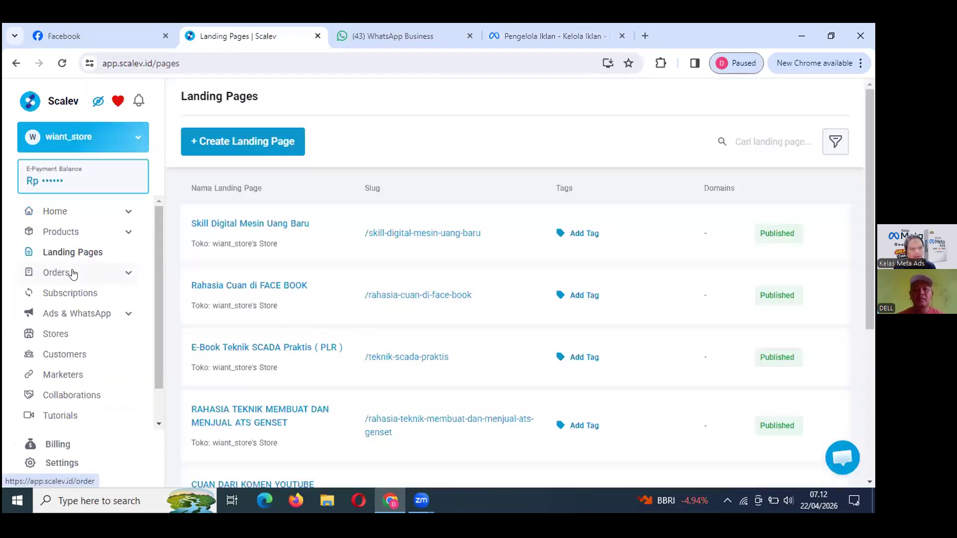
pyautogui.scroll(-4, 235, 379)
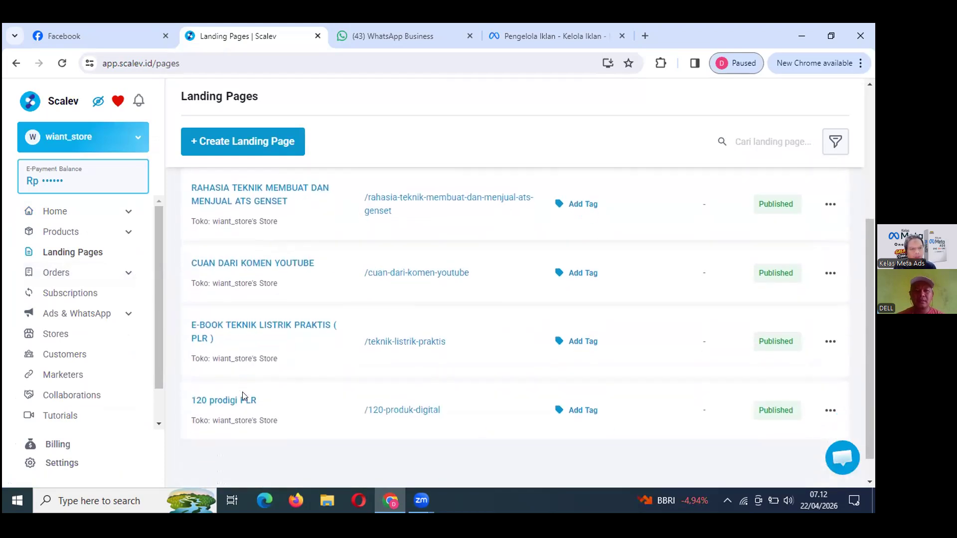
pyautogui.scroll(1, 246, 387)
pyautogui.click(257, 361)
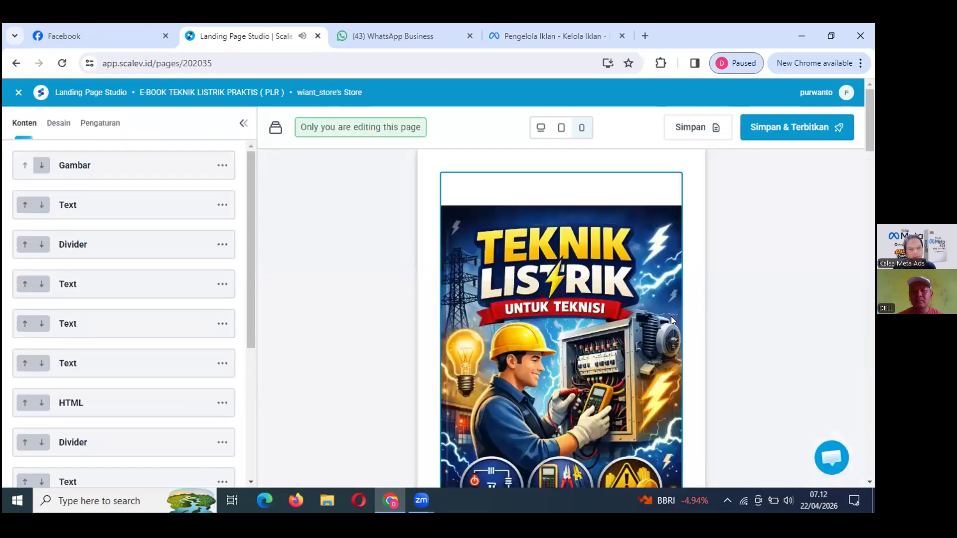
# Review the page's cover, e-book list, bonus and promo sections, then open a blank tab.
pyautogui.scroll(-2, 635, 341)
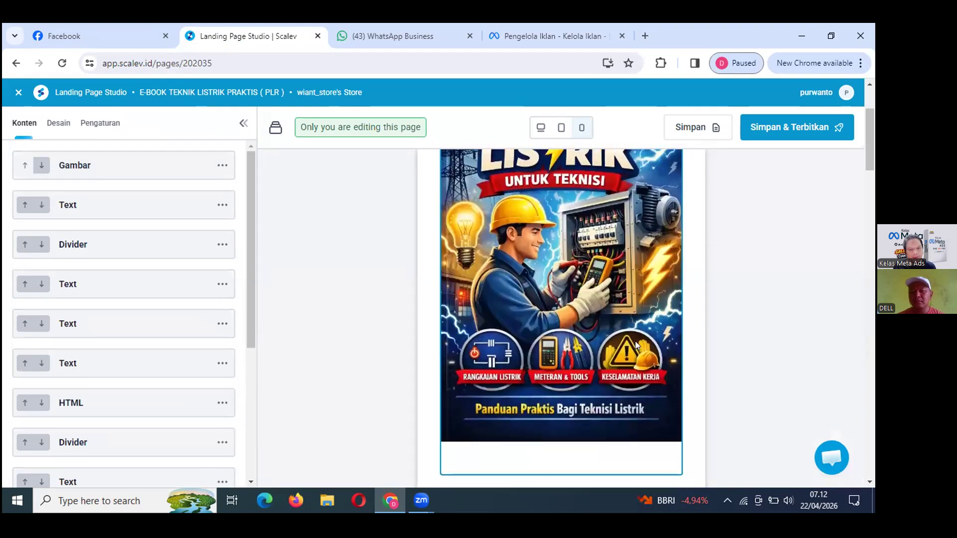
pyautogui.scroll(-5, 635, 341)
pyautogui.scroll(-10, 635, 344)
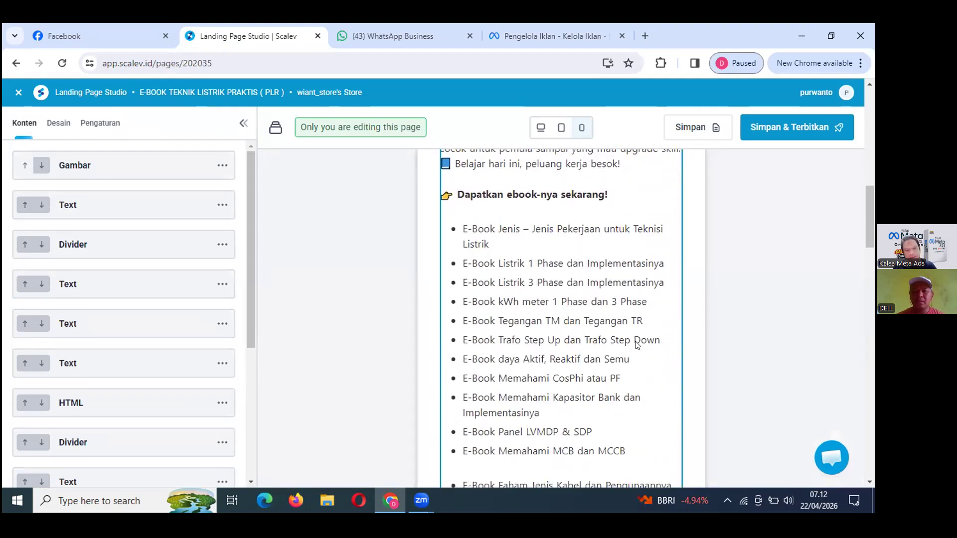
pyautogui.scroll(-1, 635, 344)
pyautogui.scroll(-5, 637, 345)
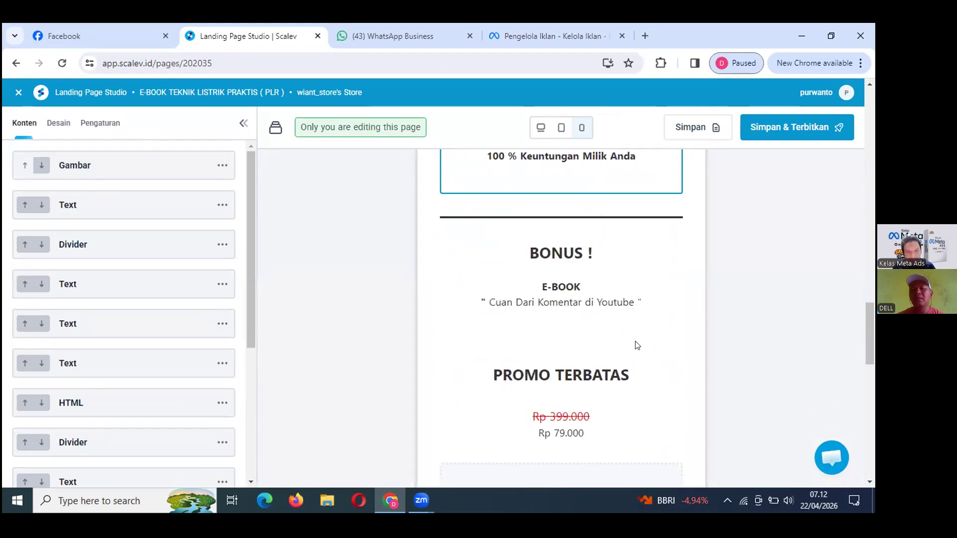
pyautogui.scroll(3, 637, 345)
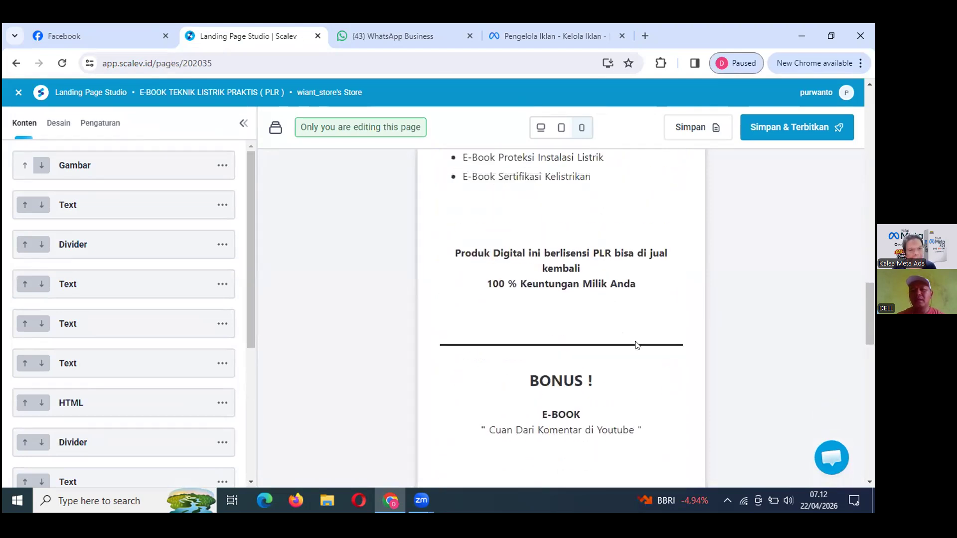
pyautogui.scroll(15, 637, 344)
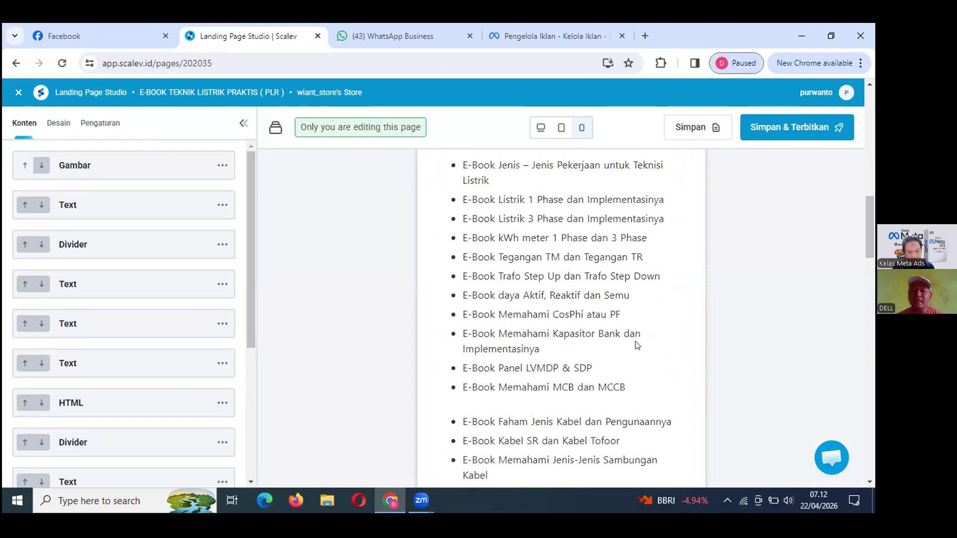
pyautogui.scroll(4, 530, 255)
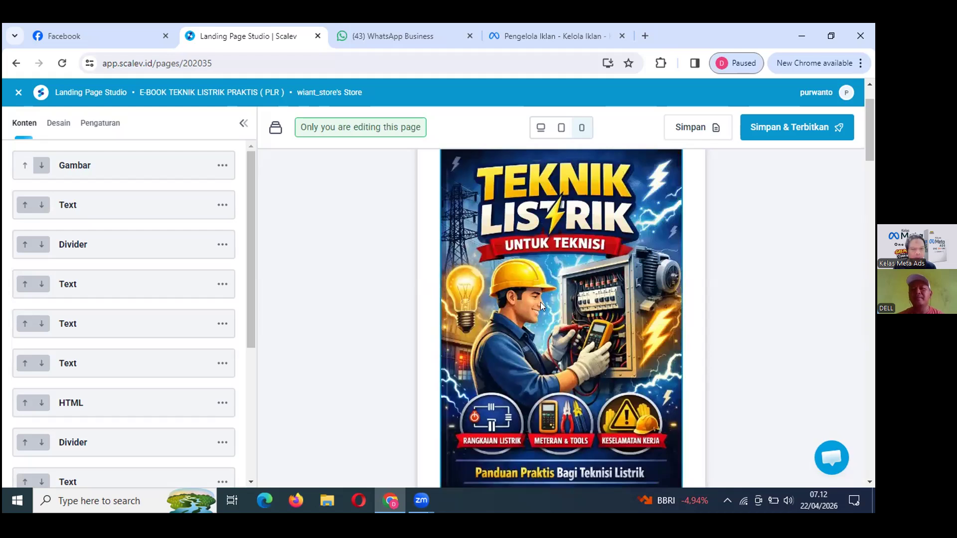
pyautogui.scroll(1, 540, 302)
pyautogui.scroll(-3, 541, 302)
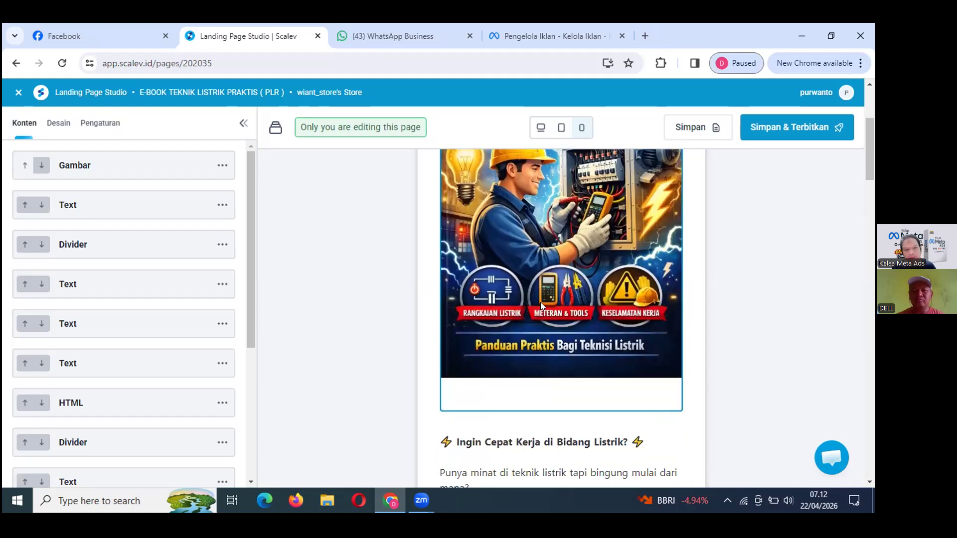
pyautogui.scroll(3, 540, 302)
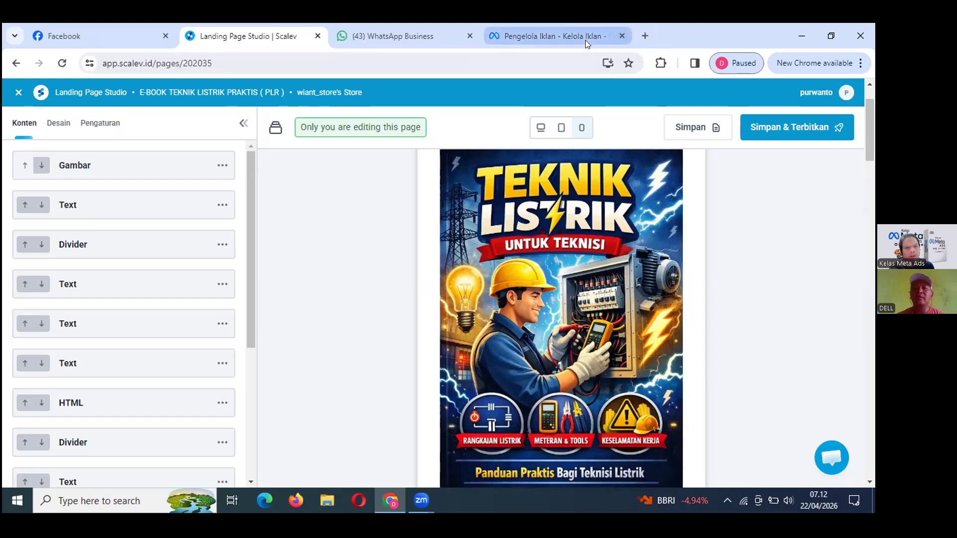
pyautogui.click(645, 36)
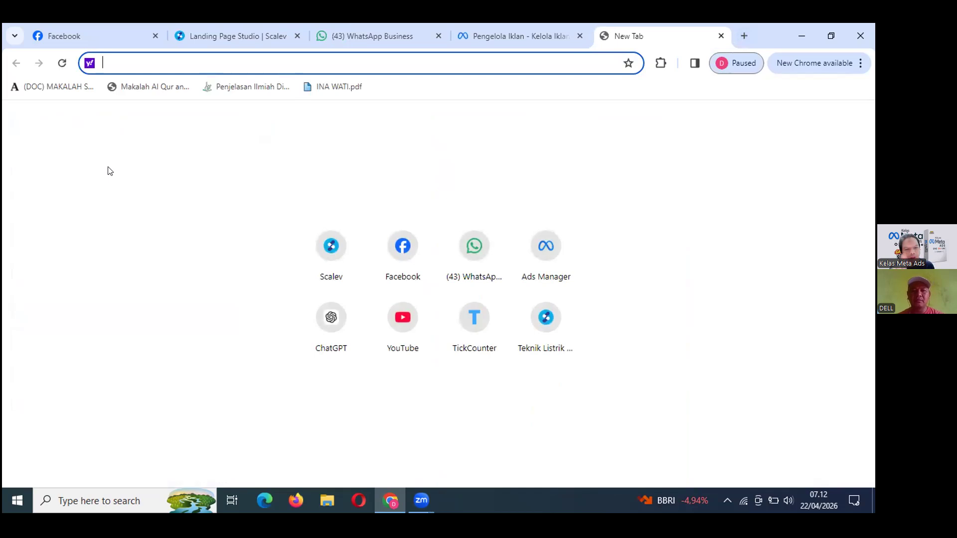
# Search Google for 'gemini' and open the Google Gemini app from the results.
pyautogui.write('go')
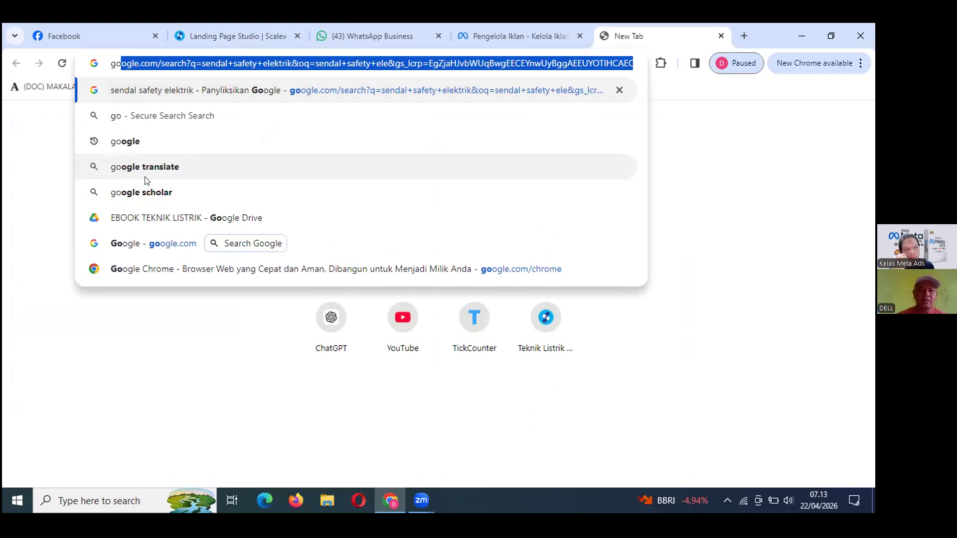
pyautogui.click(159, 245)
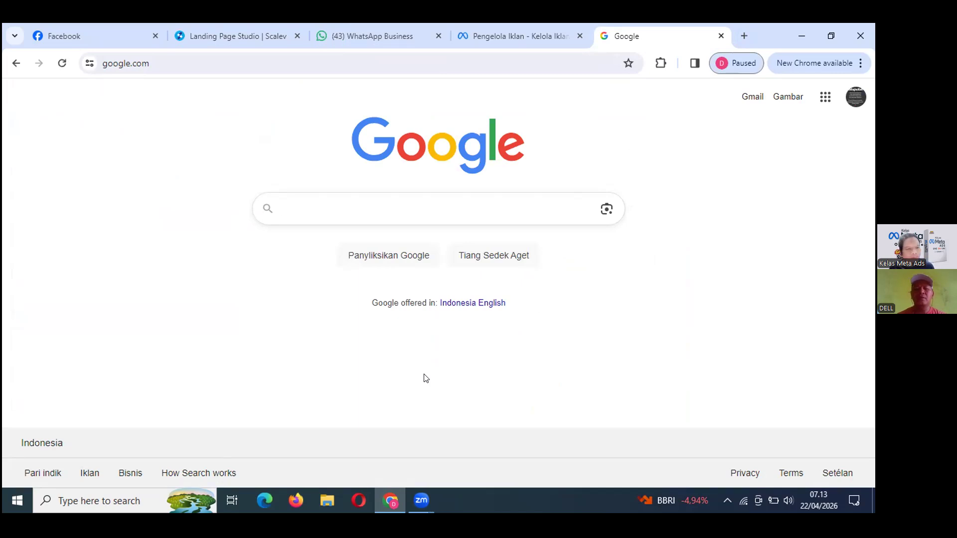
pyautogui.write('gemini')
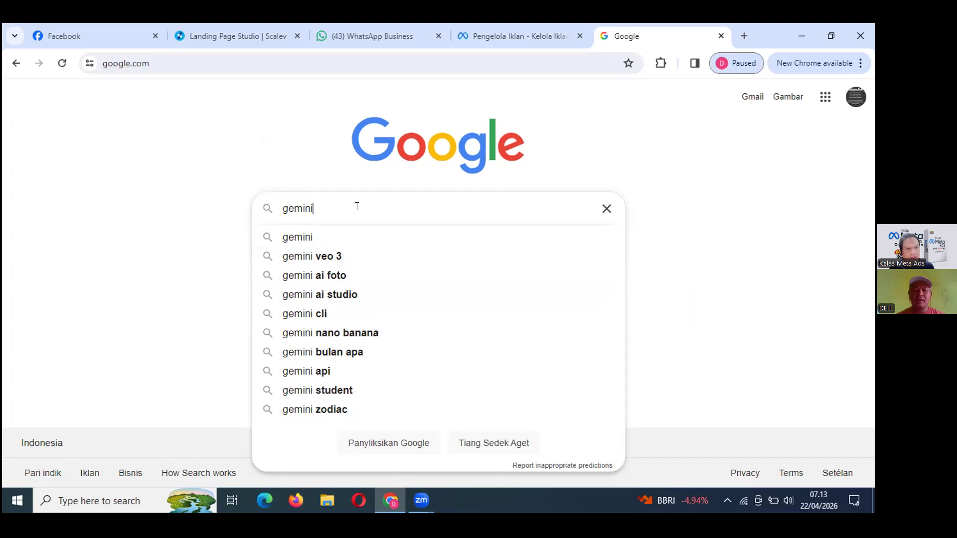
pyautogui.click(331, 239)
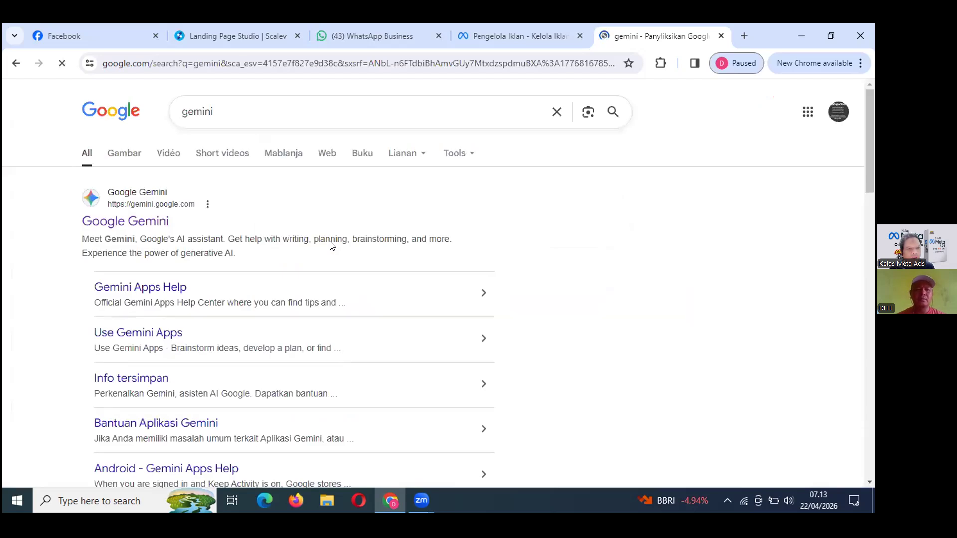
pyautogui.click(120, 221)
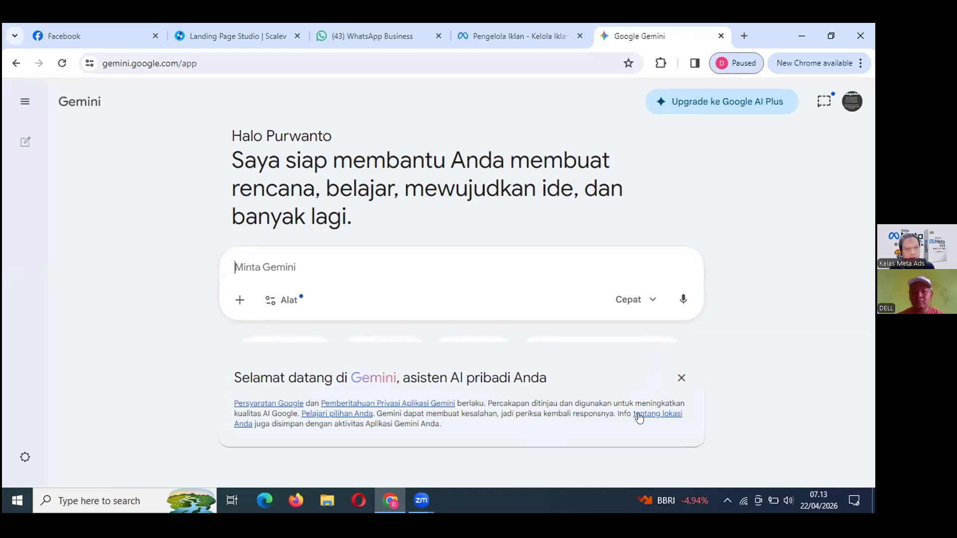
# Dismiss Gemini's welcome card, select 'Buat Gambar', and return to the Landing Page Studio tab.
pyautogui.click(682, 378)
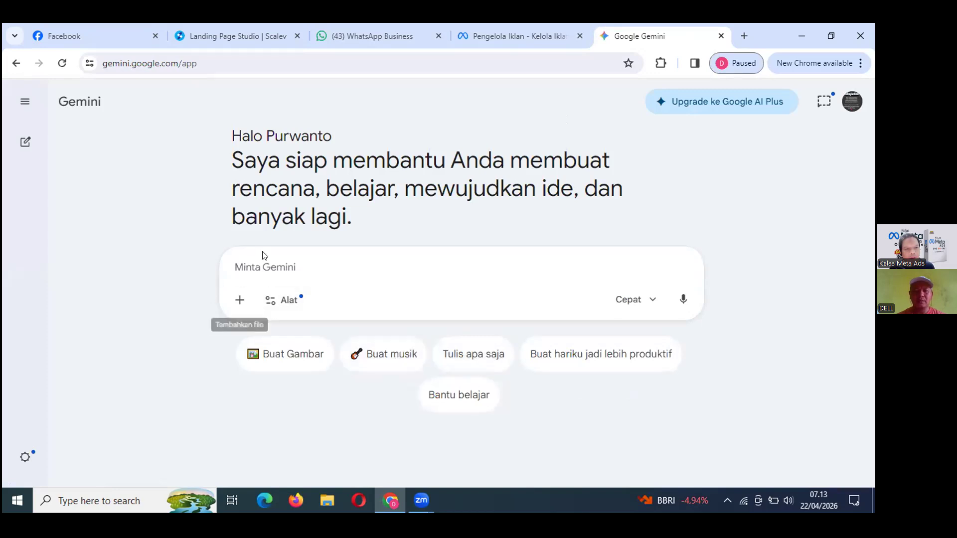
pyautogui.click(276, 354)
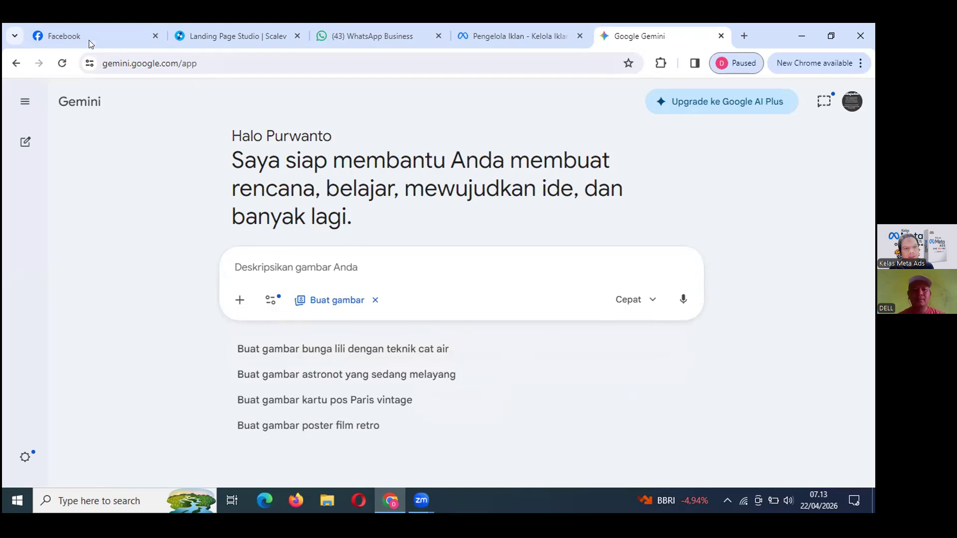
pyautogui.click(229, 36)
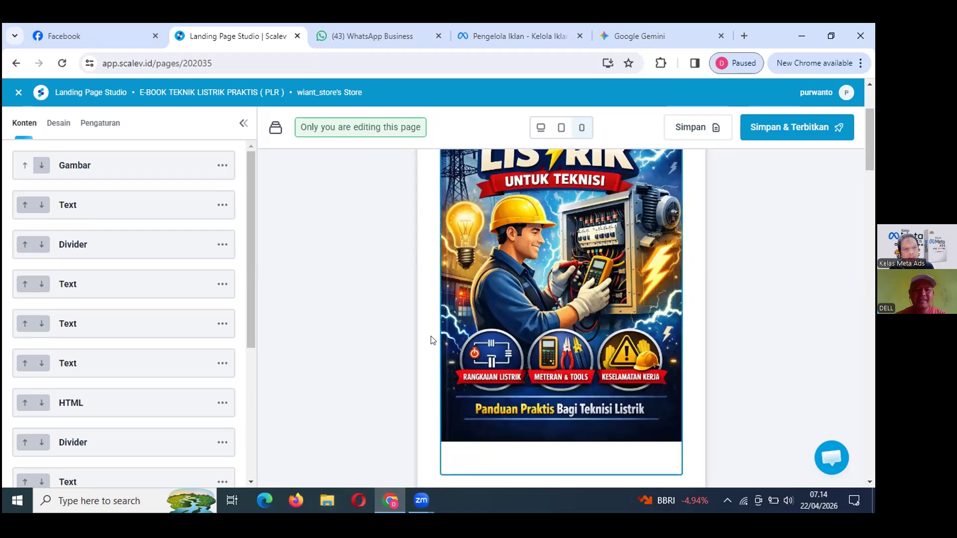
# Delete the current cover image from the e-book page's cover block.
pyautogui.scroll(3, 449, 339)
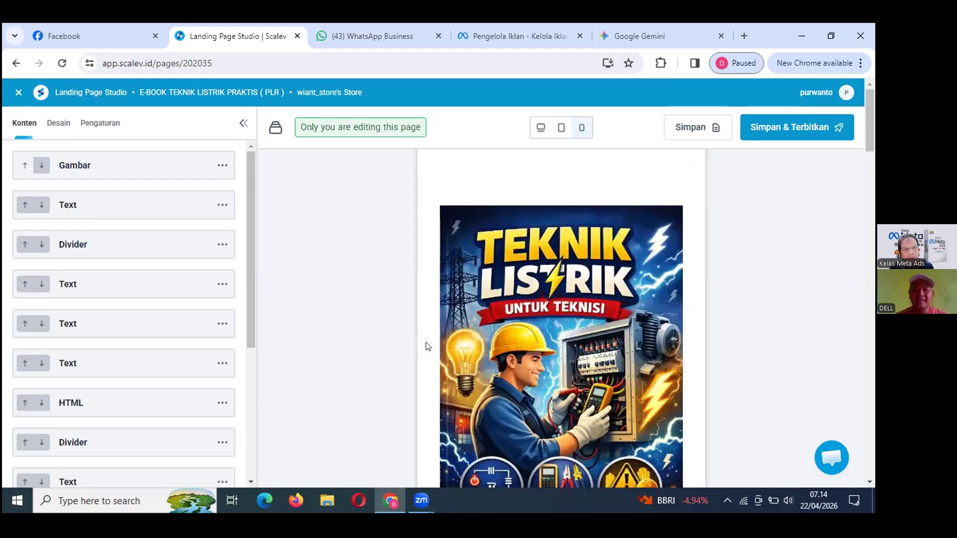
pyautogui.click(579, 298)
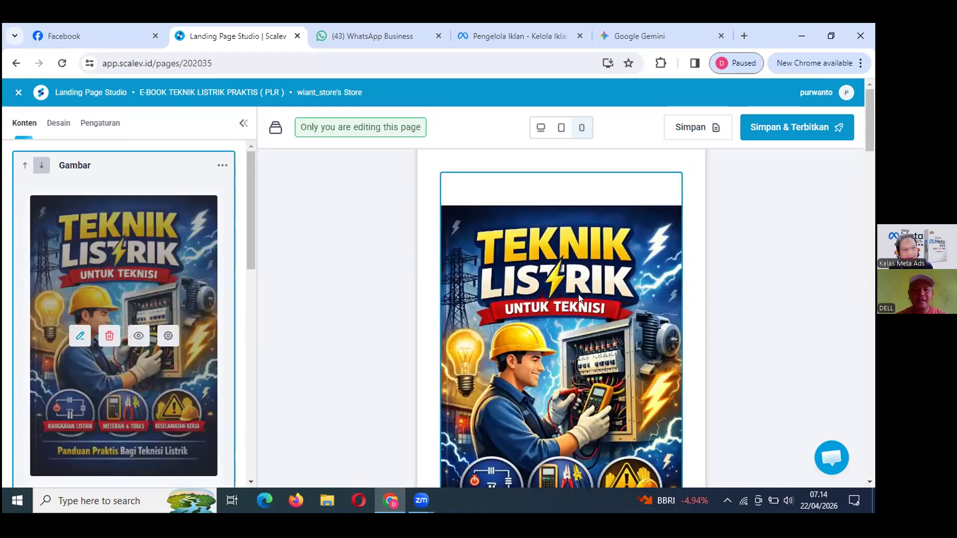
pyautogui.scroll(-5, 74, 302)
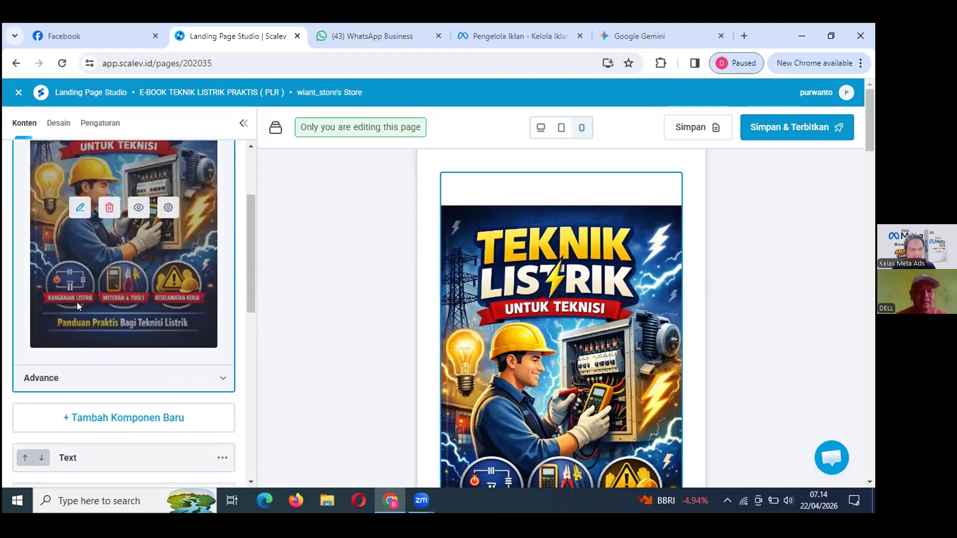
pyautogui.scroll(2, 77, 304)
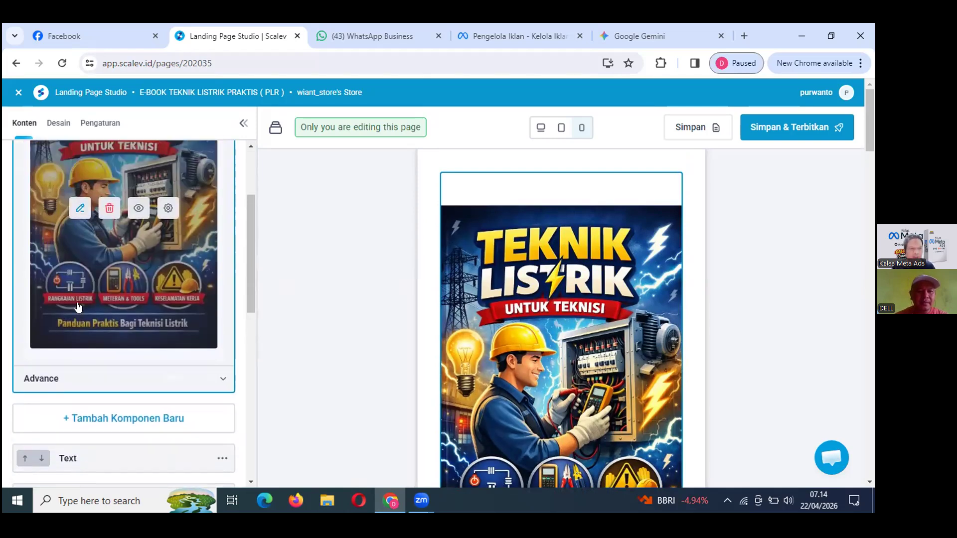
pyautogui.click(109, 213)
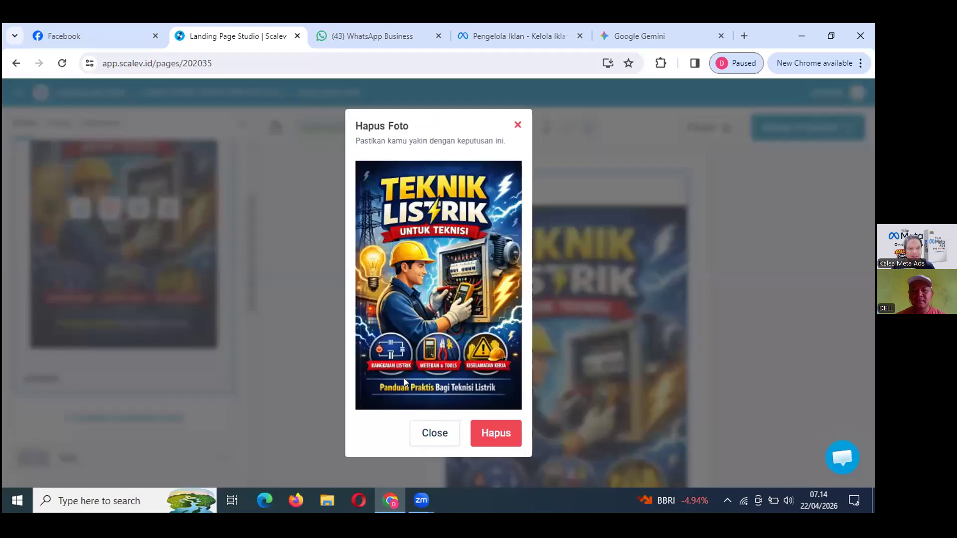
pyautogui.click(495, 431)
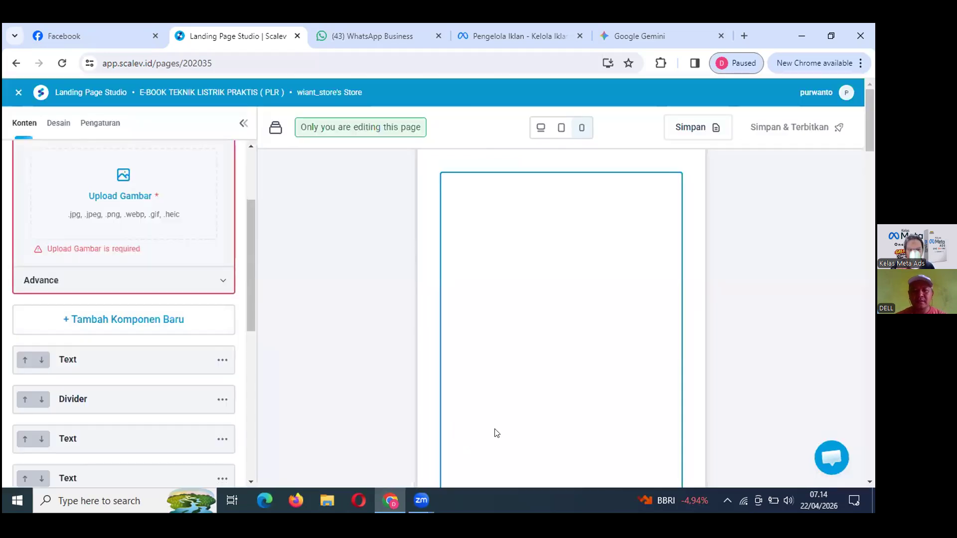
# Upload the 21 Apr 2026 ChatGPT image as the new cover.
pyautogui.scroll(1, 110, 215)
pyautogui.click(128, 244)
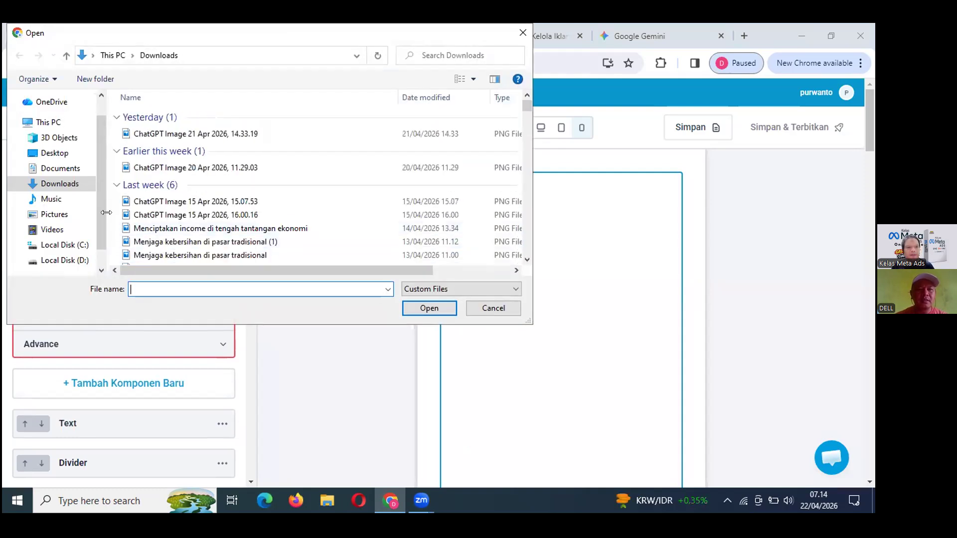
pyautogui.doubleClick(249, 134)
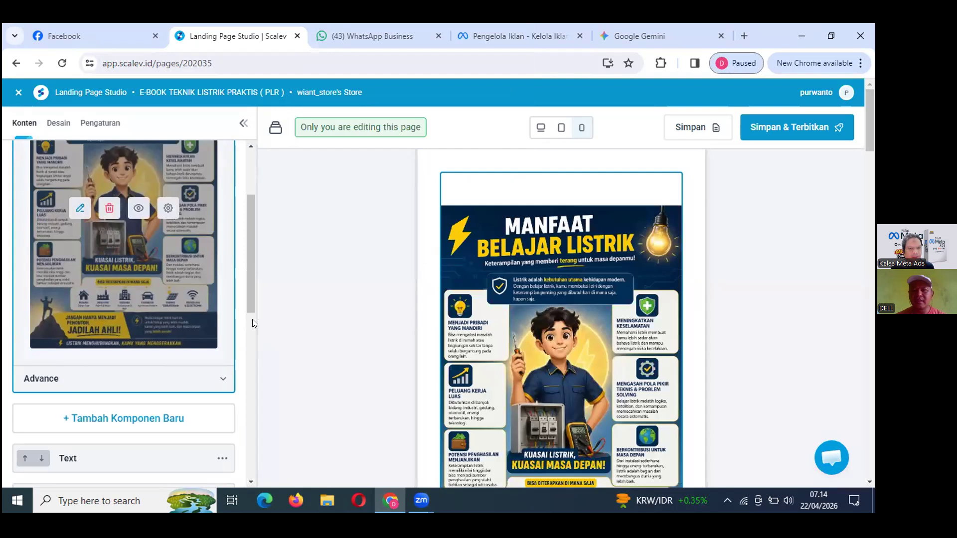
pyautogui.scroll(-3, 695, 354)
pyautogui.scroll(3, 696, 354)
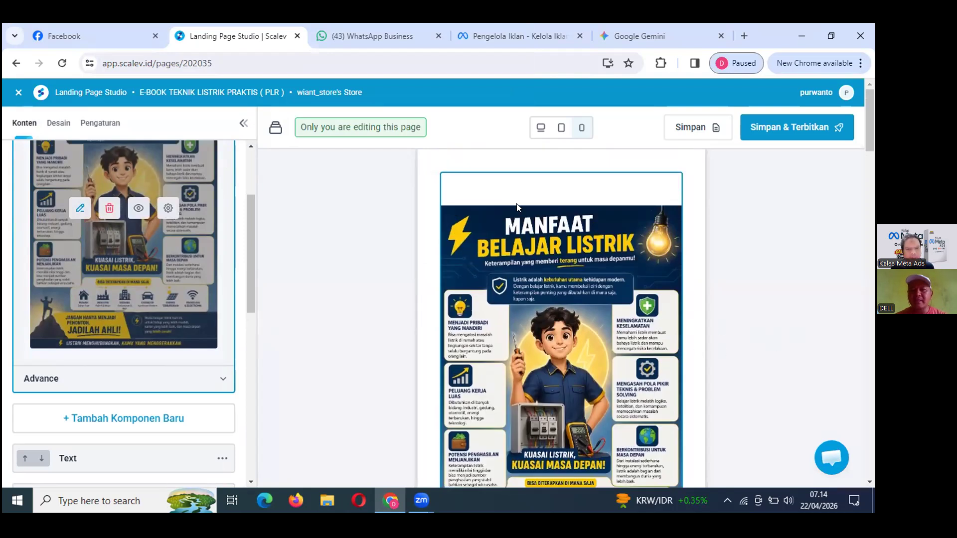
# Save and publish the updated landing page, then close the publish confirmation.
pyautogui.click(684, 122)
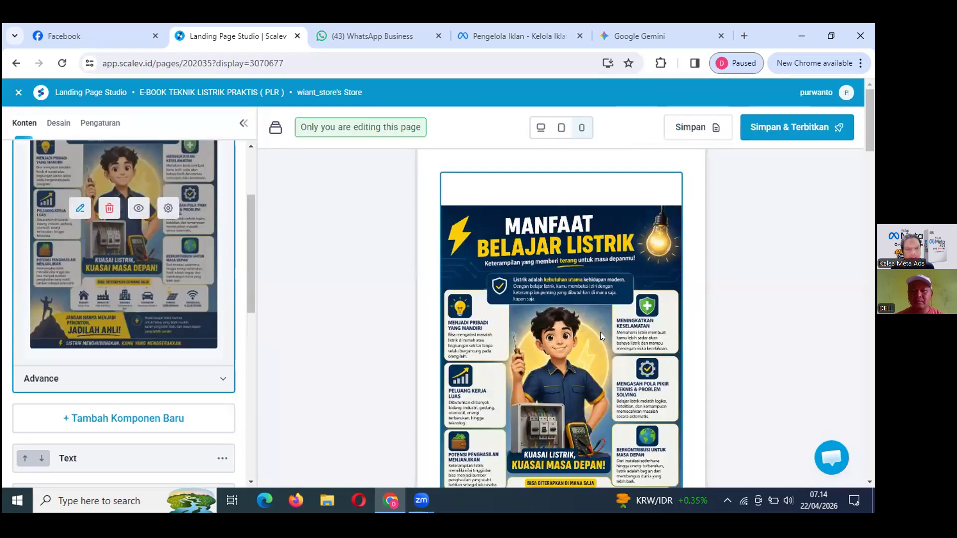
pyautogui.scroll(-3, 602, 337)
pyautogui.scroll(-1, 602, 337)
pyautogui.scroll(3, 602, 337)
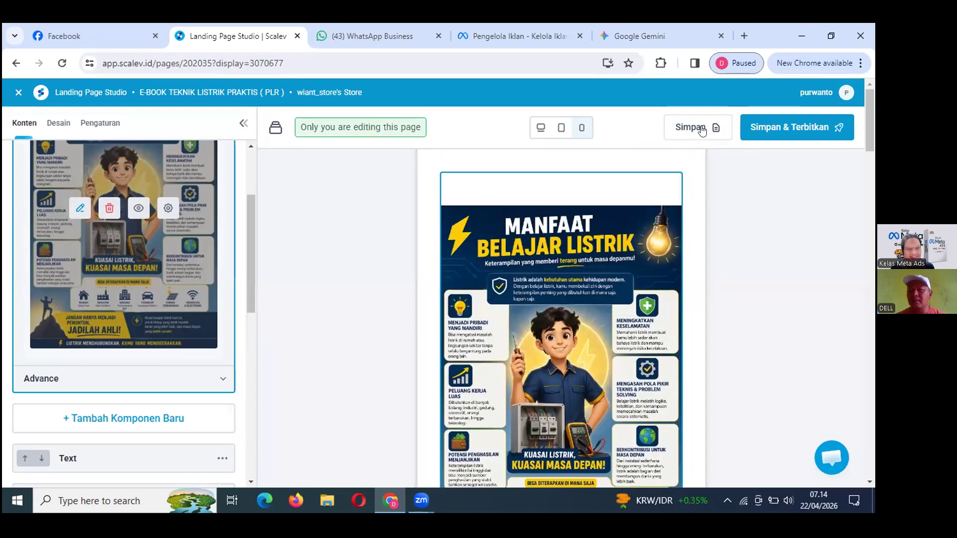
pyautogui.click(776, 122)
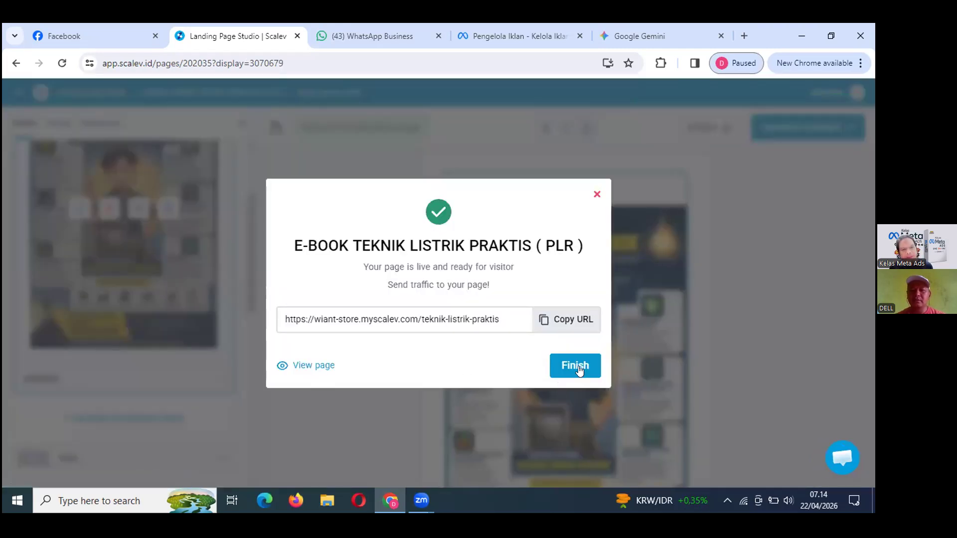
pyautogui.click(576, 367)
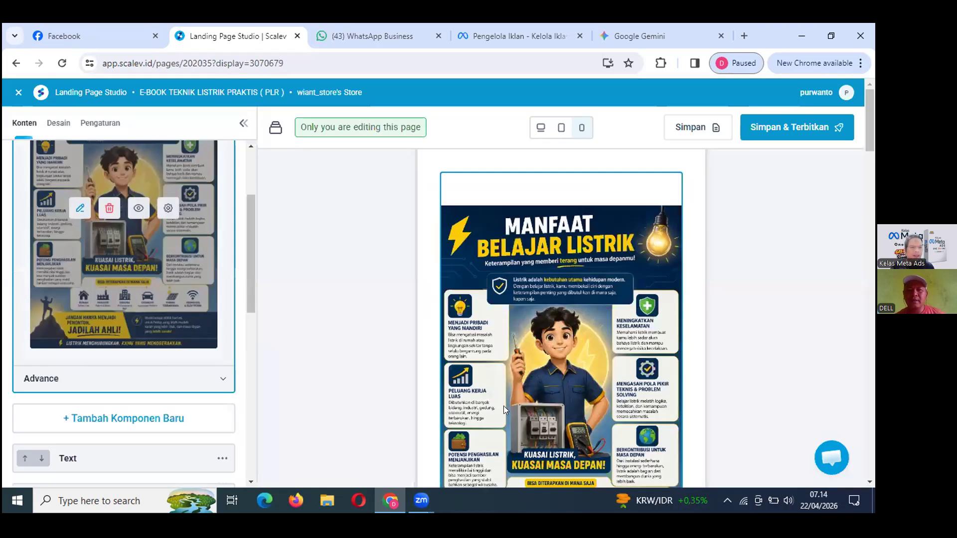
# Close the page editor tab and open Facebook's Ad Library (facebook.com/ads) in a new tab.
pyautogui.middleClick(273, 45)
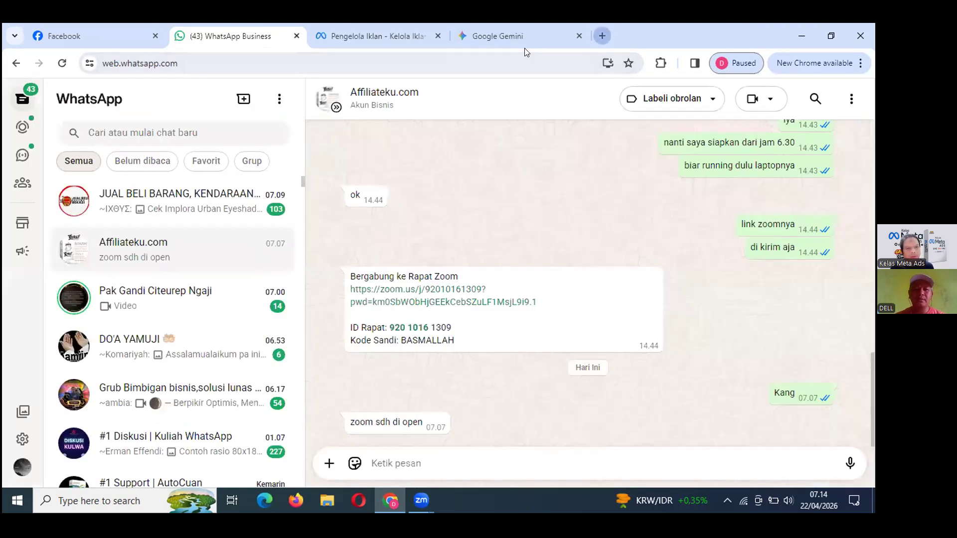
pyautogui.hotkey('ctrl', 't')
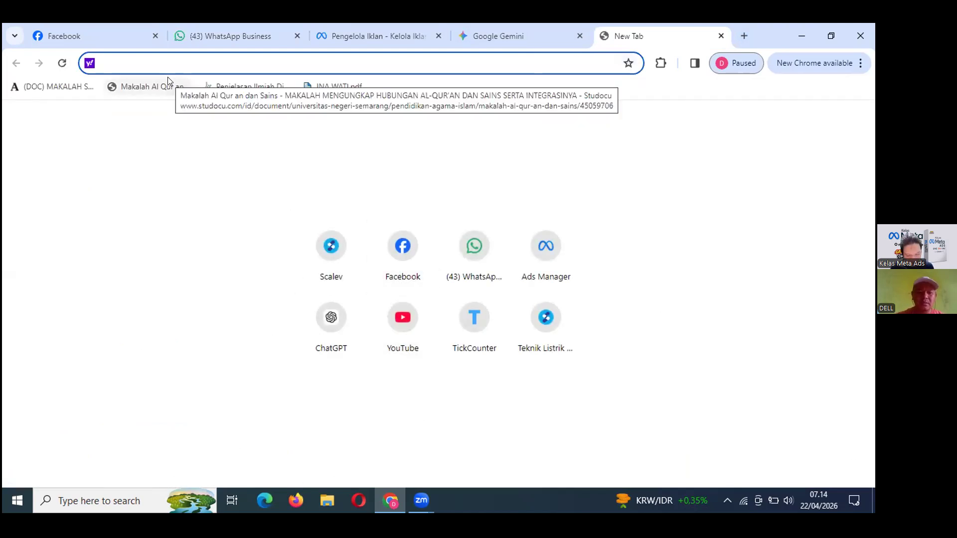
pyautogui.write('fac')
pyautogui.click(183, 62)
pyautogui.write('/')
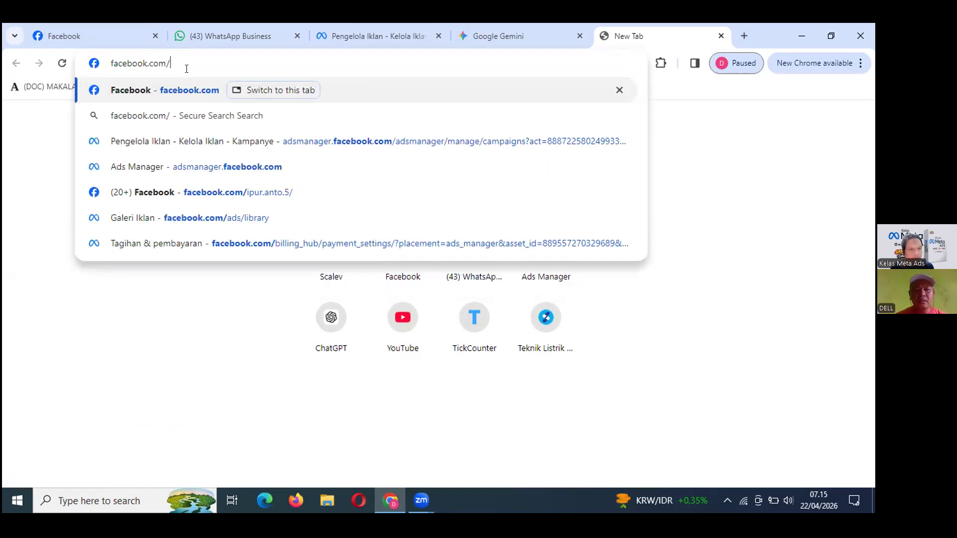
pyautogui.write('ads')
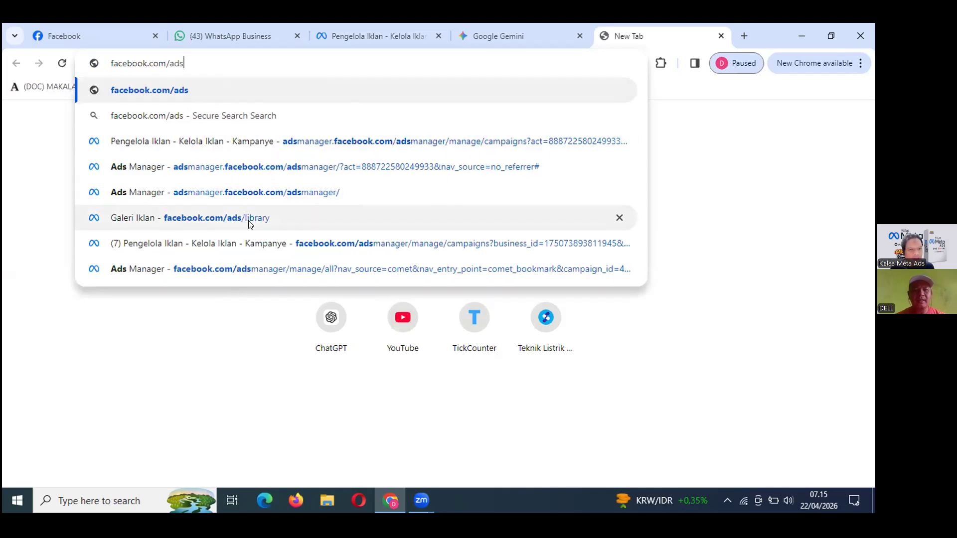
pyautogui.click(250, 223)
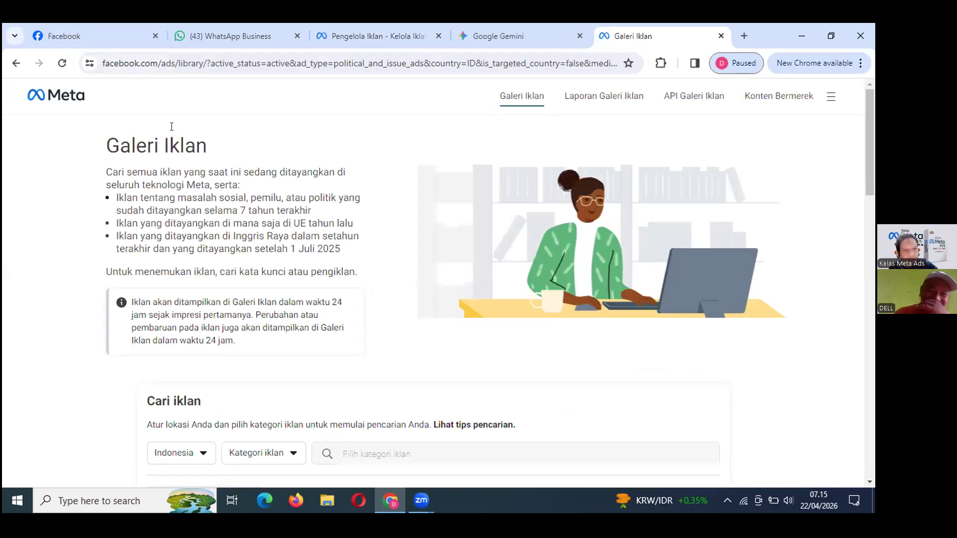
# Set the ad category filter to Semua iklan.
pyautogui.scroll(-1, 259, 346)
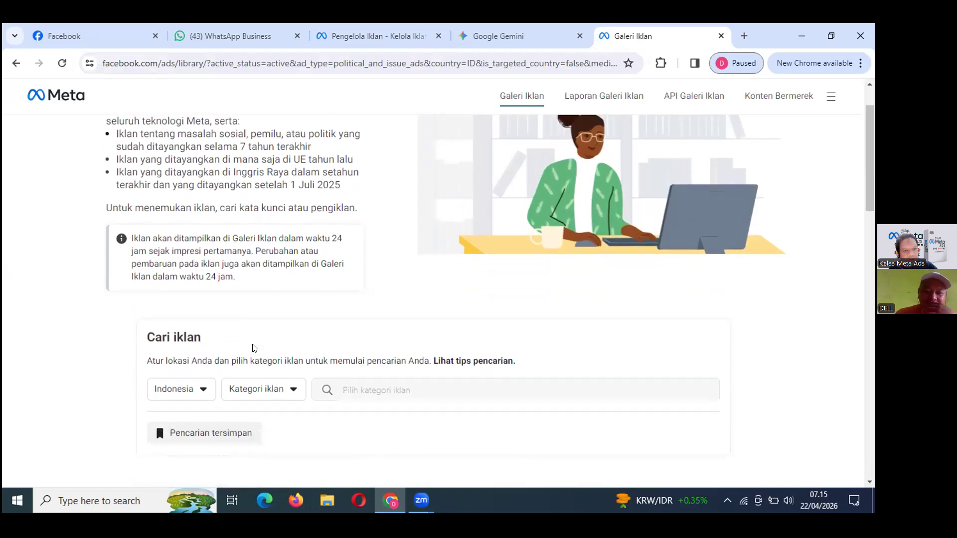
pyautogui.click(293, 389)
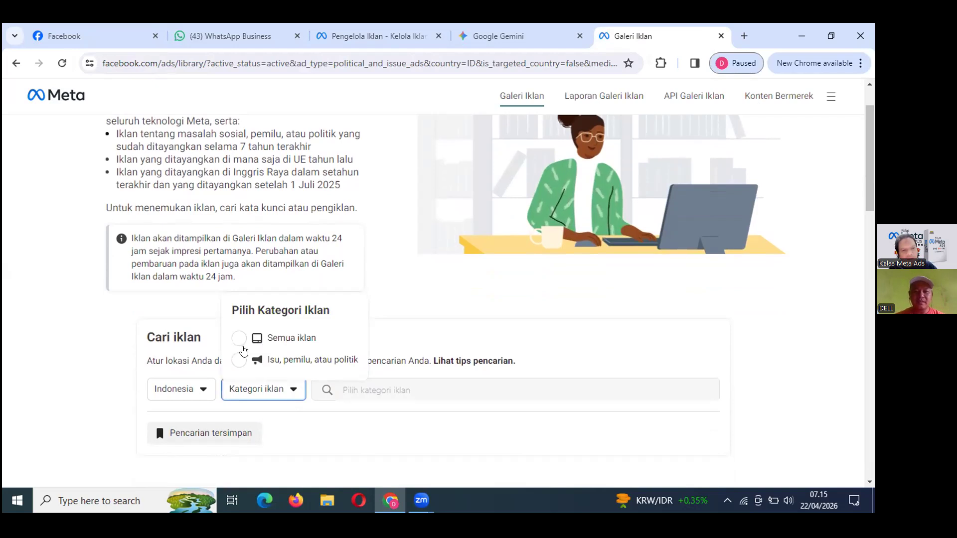
pyautogui.click(242, 338)
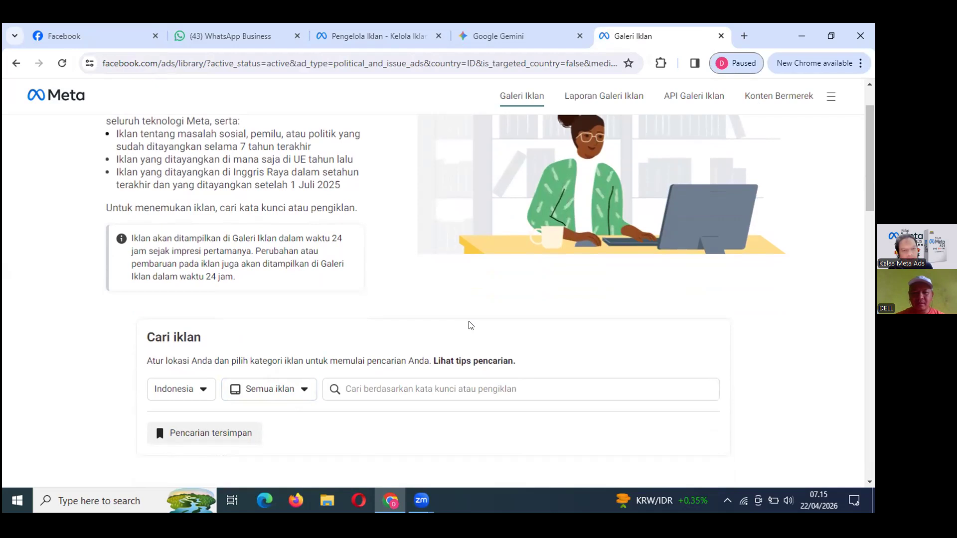
# Search the Indonesian ads for 'teknik listrik'.
pyautogui.scroll(-1, 424, 339)
pyautogui.click(375, 326)
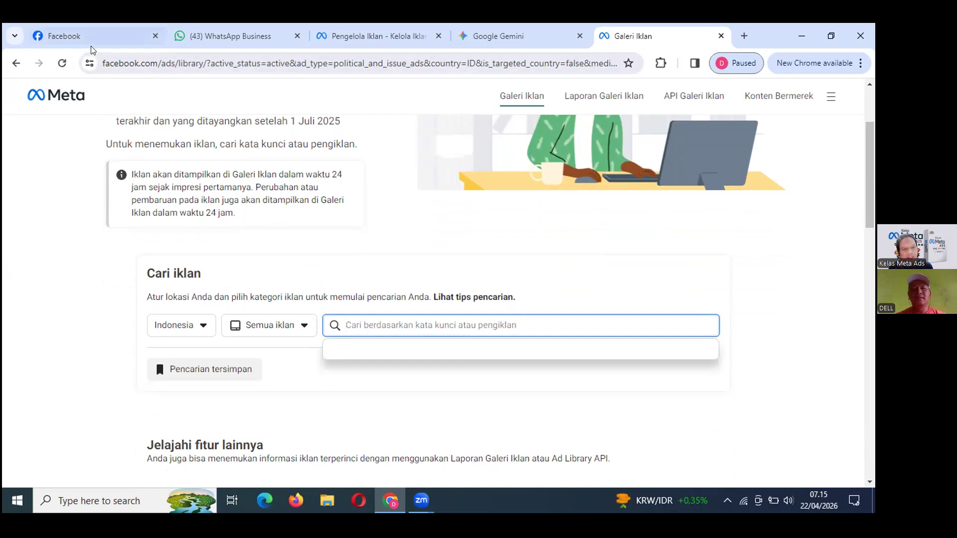
pyautogui.write('tekni')
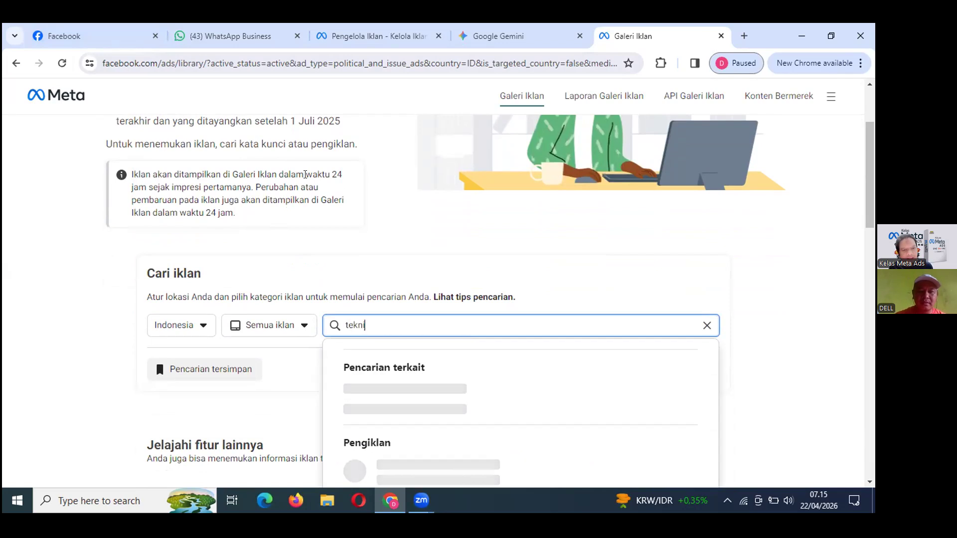
pyautogui.write('k lis')
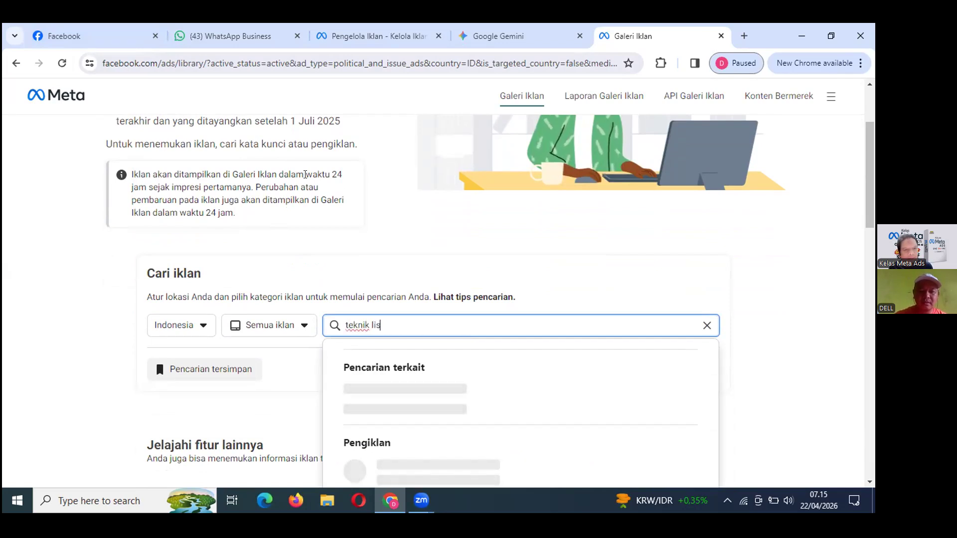
pyautogui.write('trik')
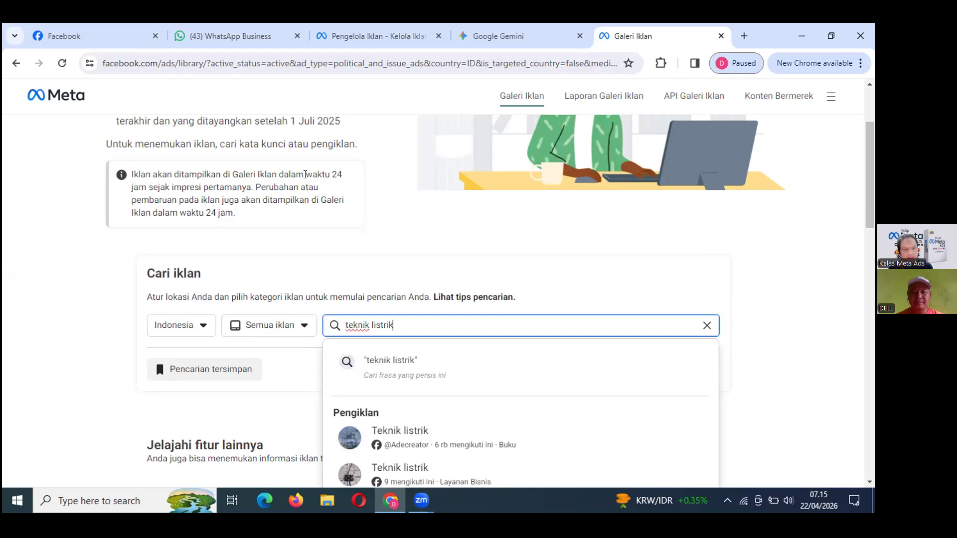
pyautogui.press('Return')
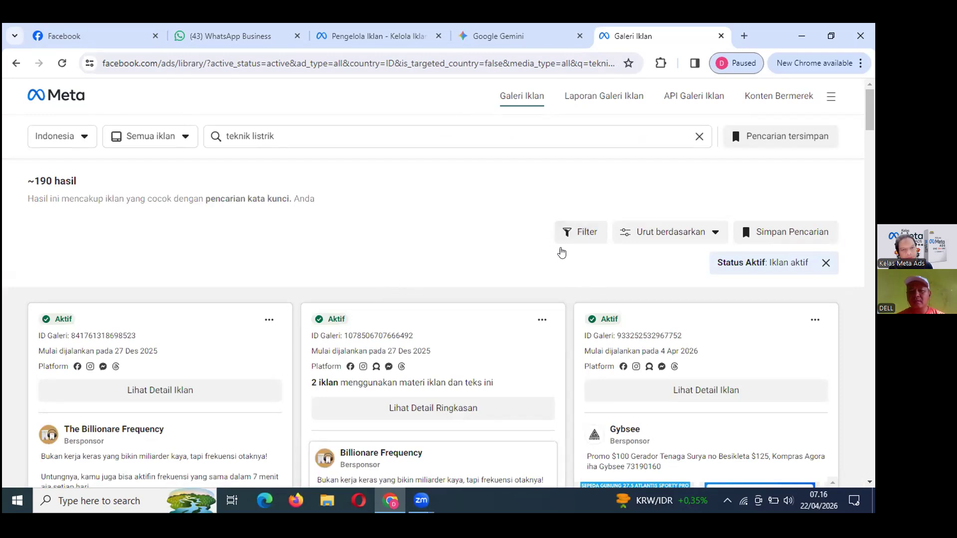
# In the results filters, set the ad language to Bahasa Indonesia.
pyautogui.click(560, 242)
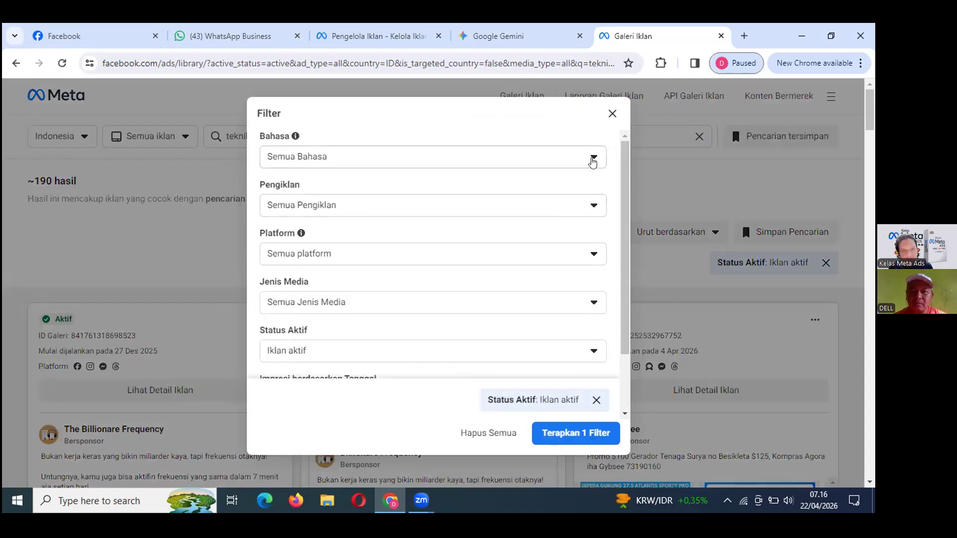
pyautogui.click(593, 159)
pyautogui.click(391, 242)
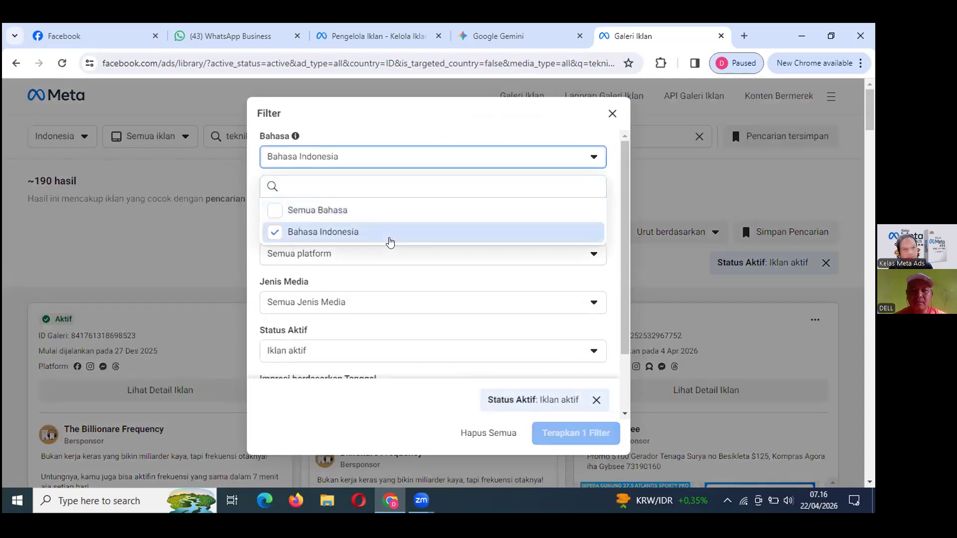
pyautogui.scroll(-1, 472, 273)
pyautogui.scroll(1, 455, 273)
pyautogui.click(356, 233)
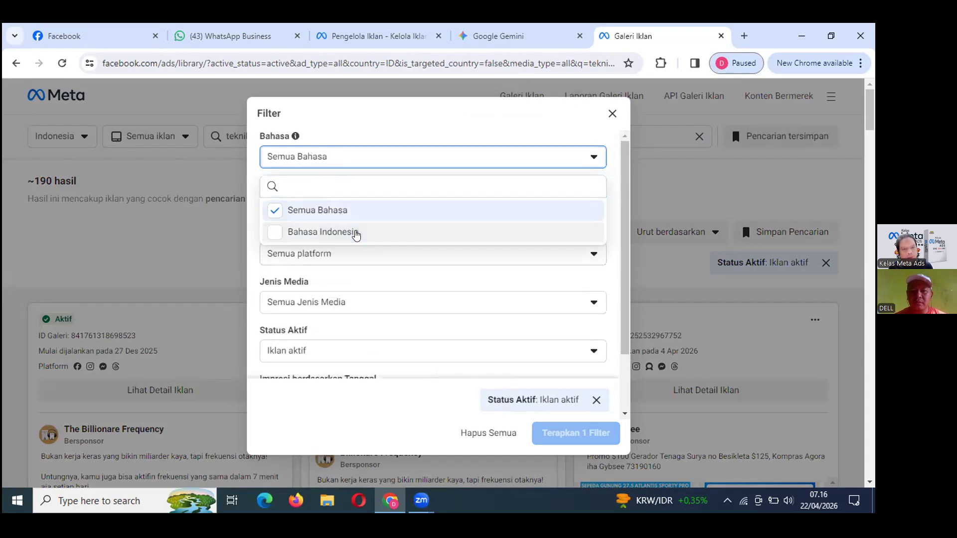
pyautogui.click(355, 233)
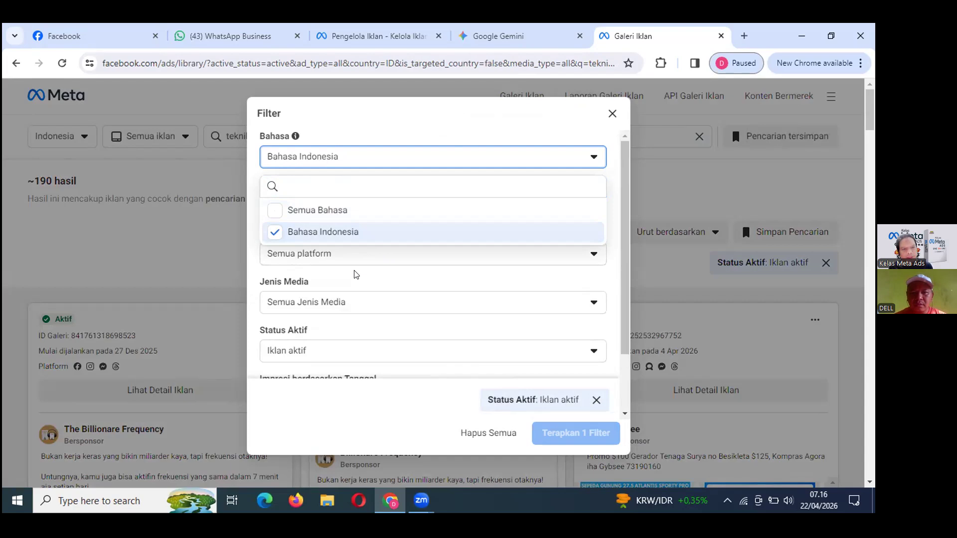
pyautogui.click(188, 265)
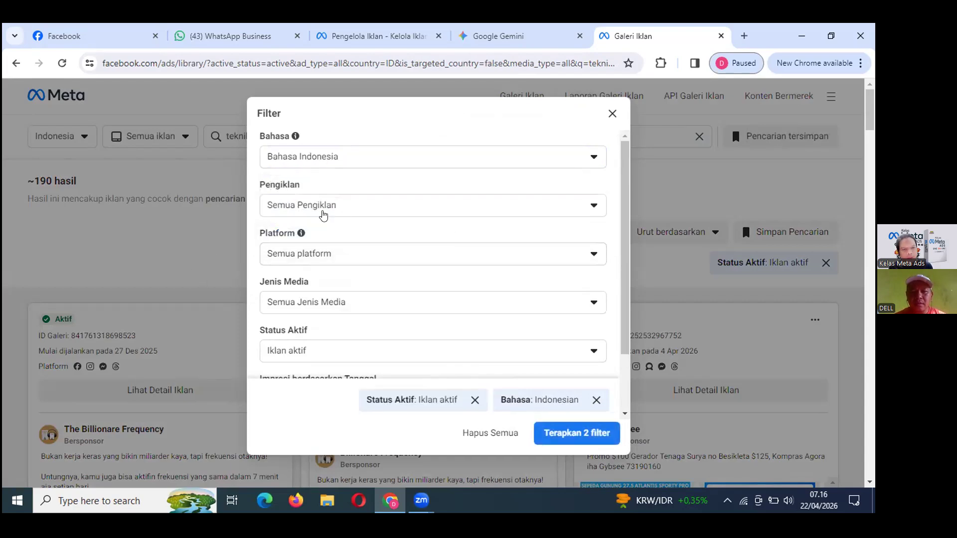
# Change the impressions start-date year to 2026.
pyautogui.scroll(-2, 349, 297)
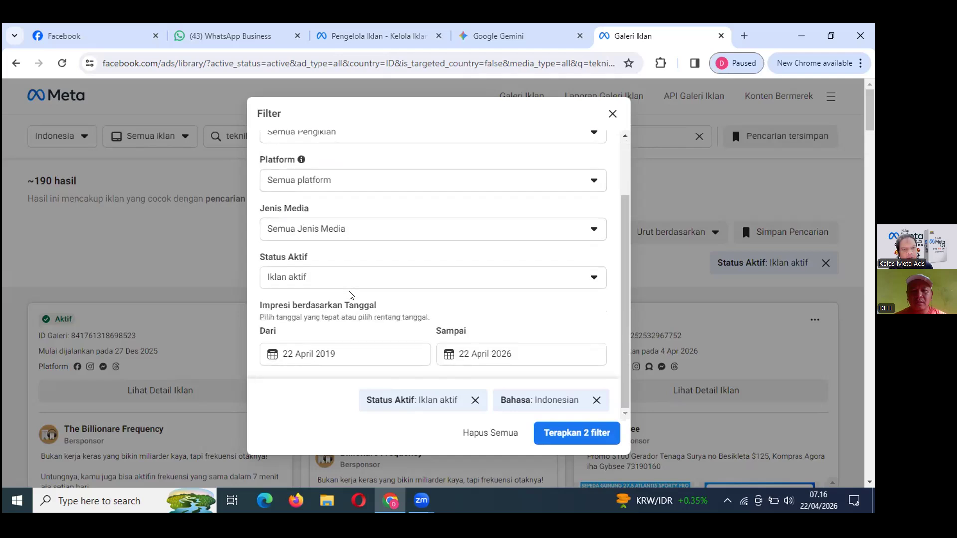
pyautogui.scroll(-1, 349, 295)
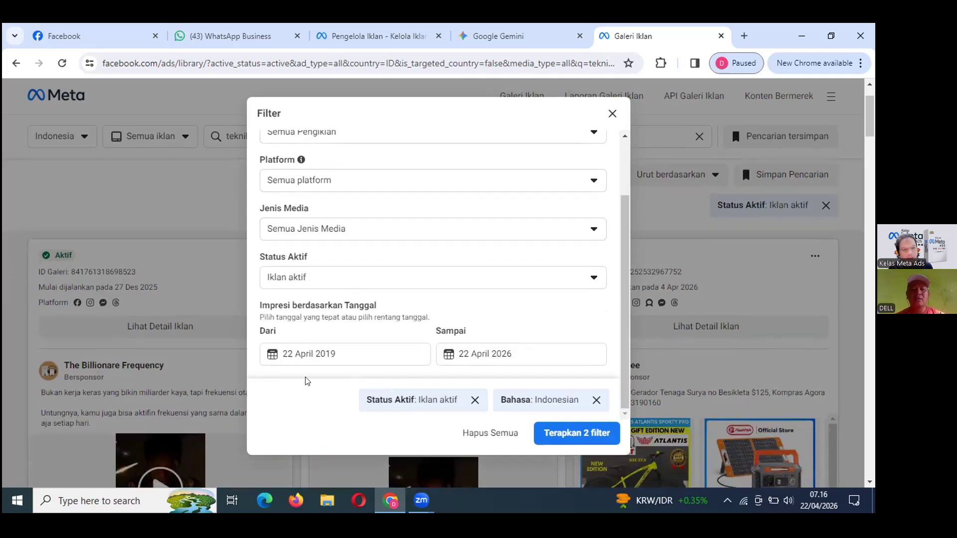
pyautogui.click(340, 352)
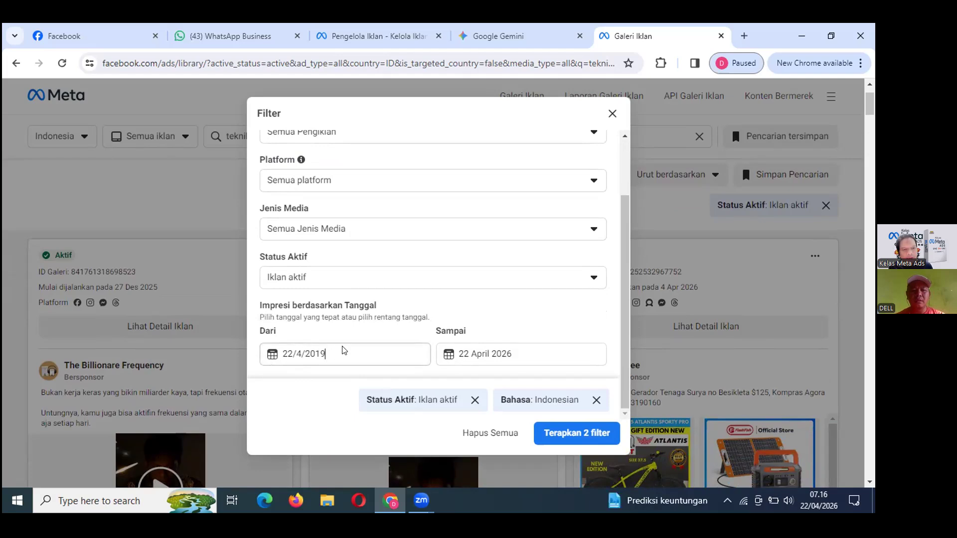
pyautogui.press('BackSpace')
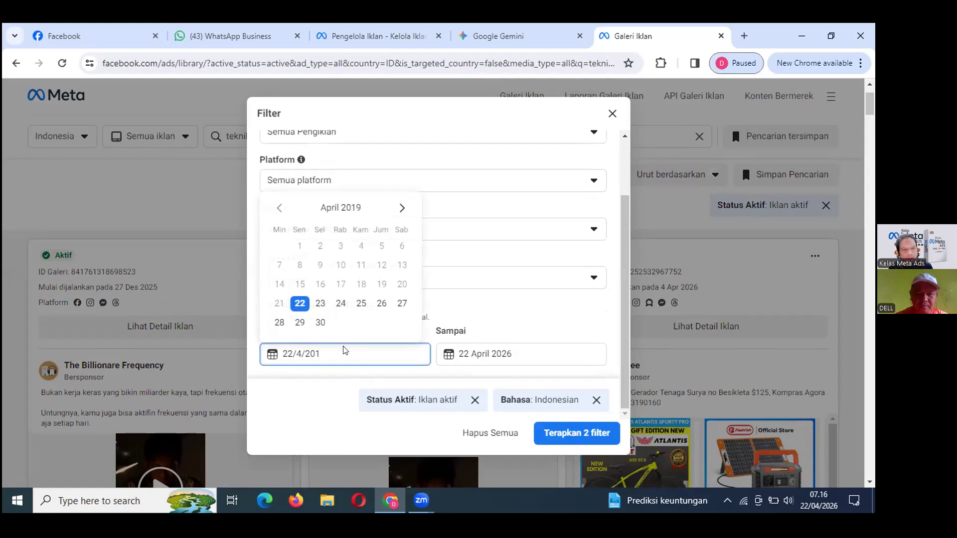
pyautogui.press('BackSpace')
pyautogui.write('26')
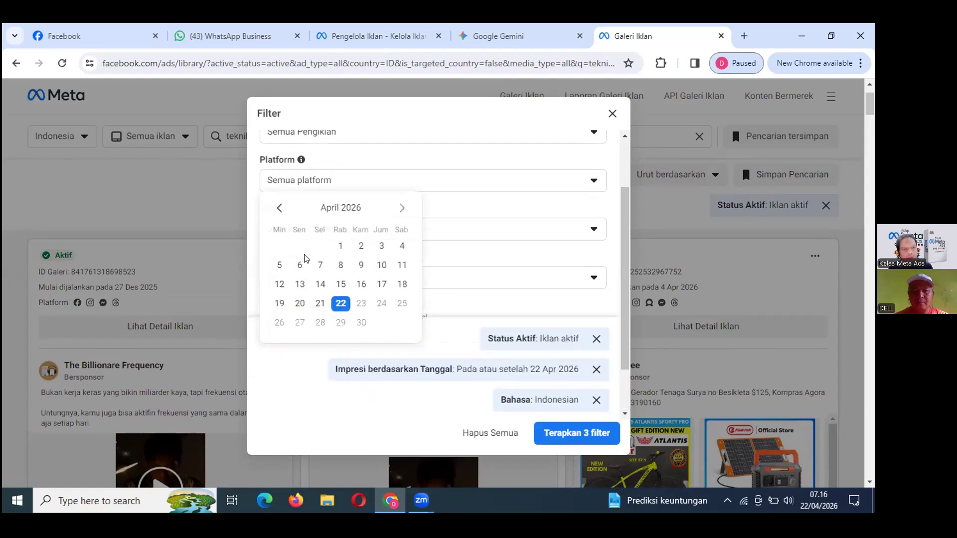
pyautogui.click(274, 208)
pyautogui.click(274, 208)
pyautogui.click(272, 209)
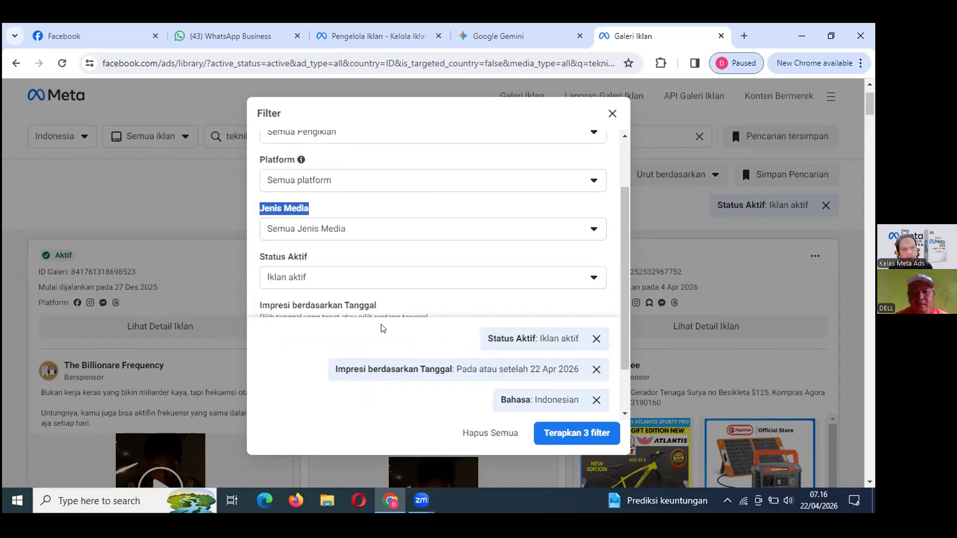
pyautogui.scroll(-1, 578, 332)
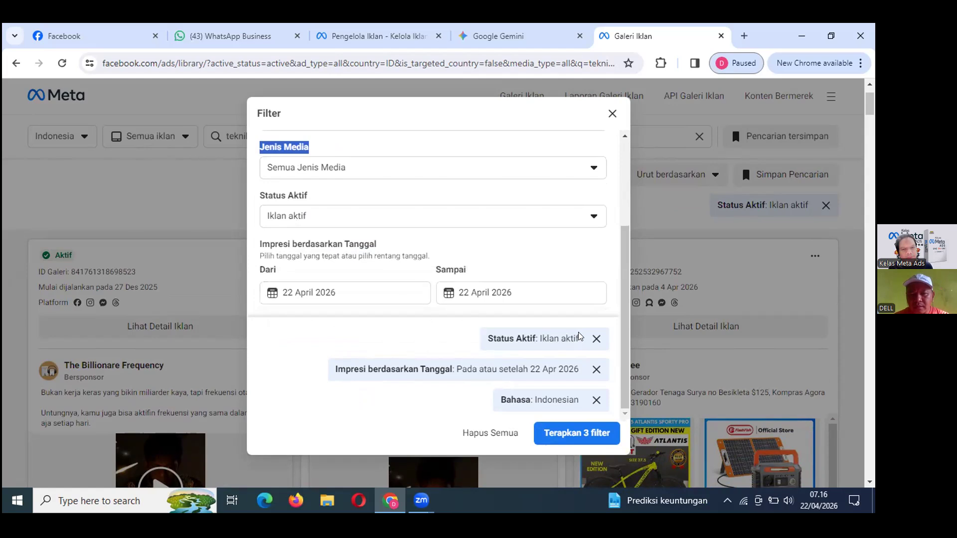
# Set the start date to 21 Januari 2026 and apply the three filters.
pyautogui.click(319, 292)
pyautogui.click(280, 322)
pyautogui.click(281, 322)
pyautogui.click(281, 322)
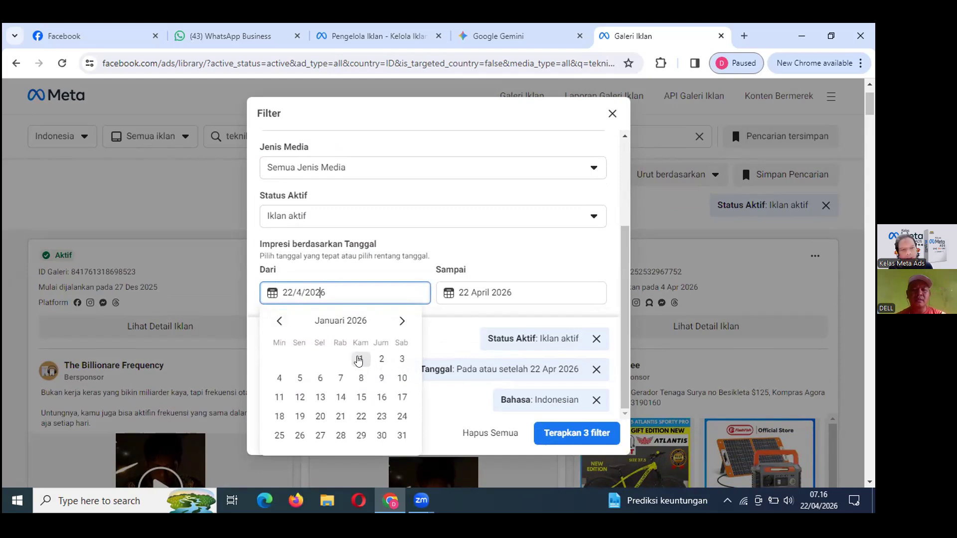
pyautogui.click(340, 416)
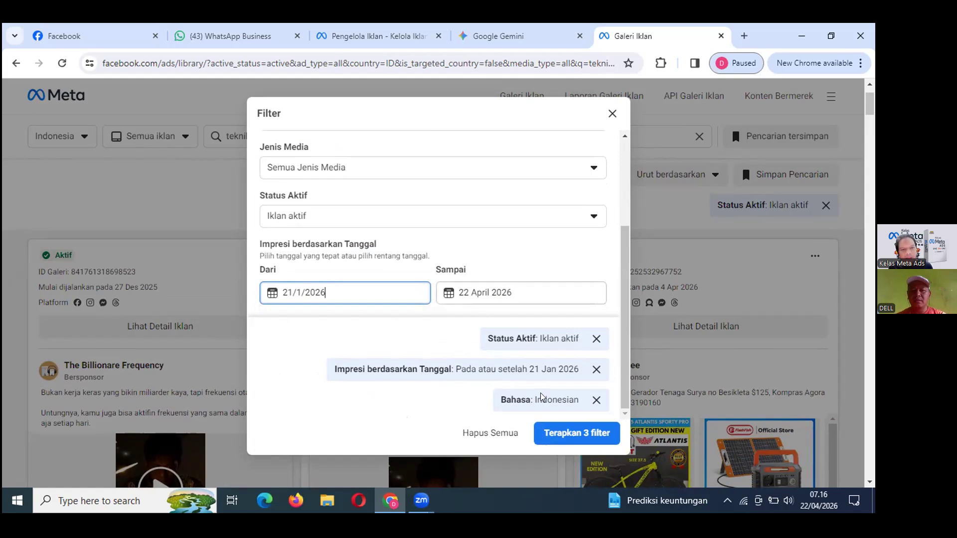
pyautogui.click(554, 436)
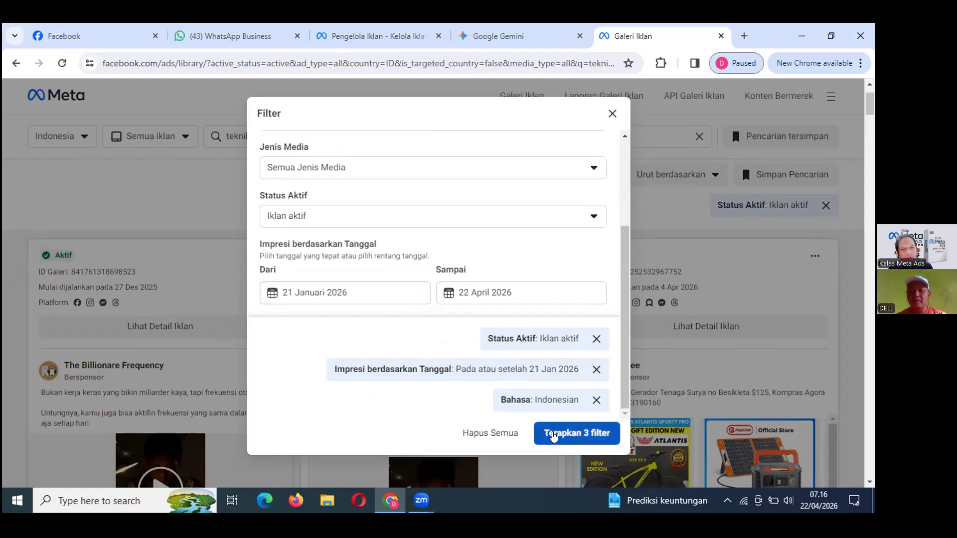
pyautogui.click(554, 437)
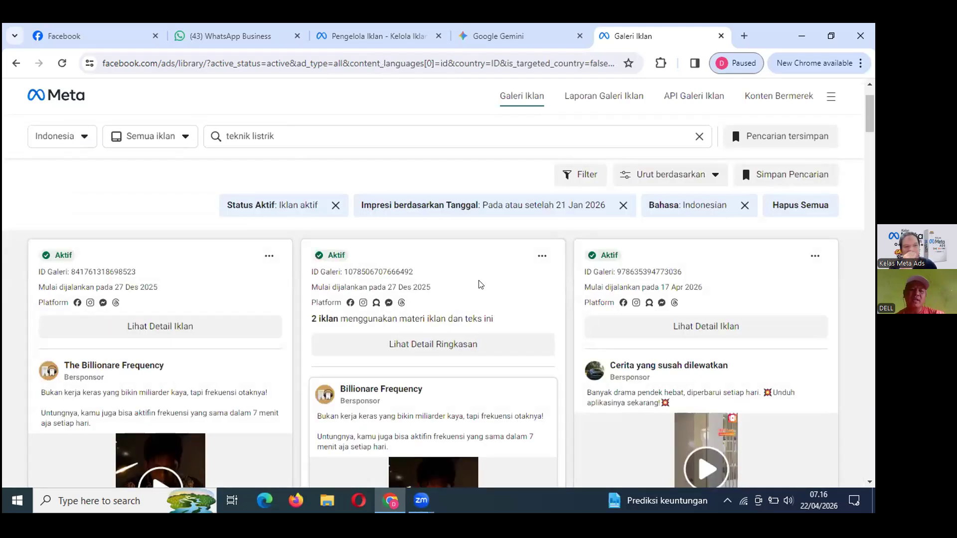
pyautogui.scroll(-3, 453, 285)
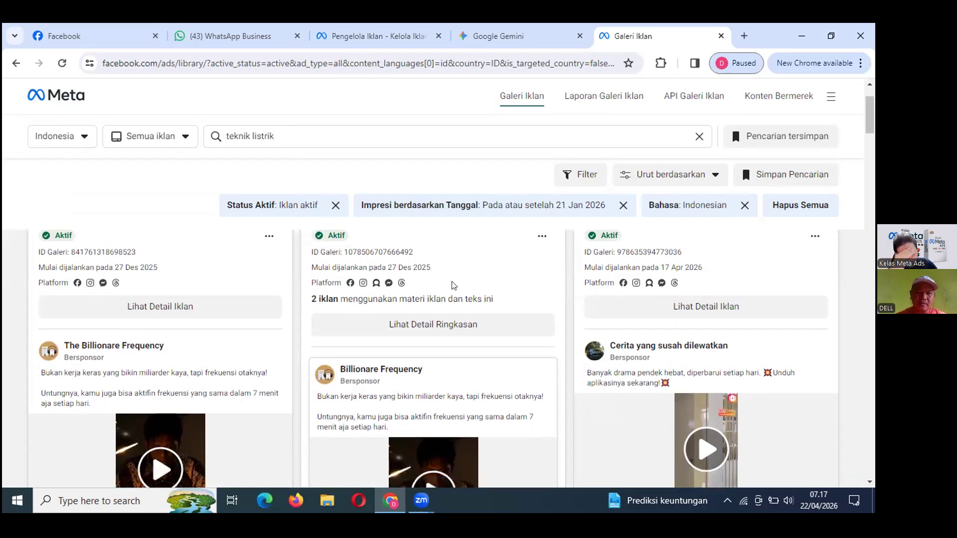
pyautogui.scroll(2, 453, 285)
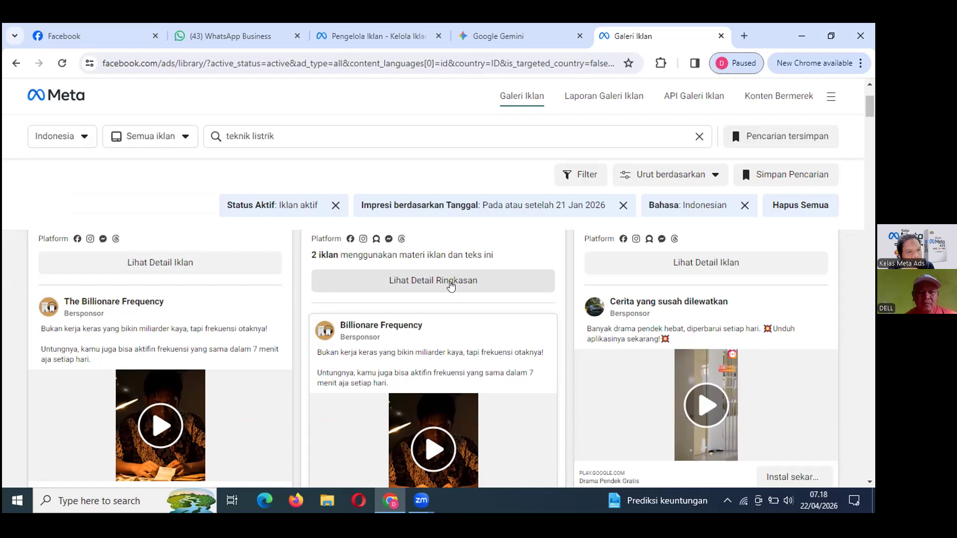
pyautogui.scroll(3, 274, 265)
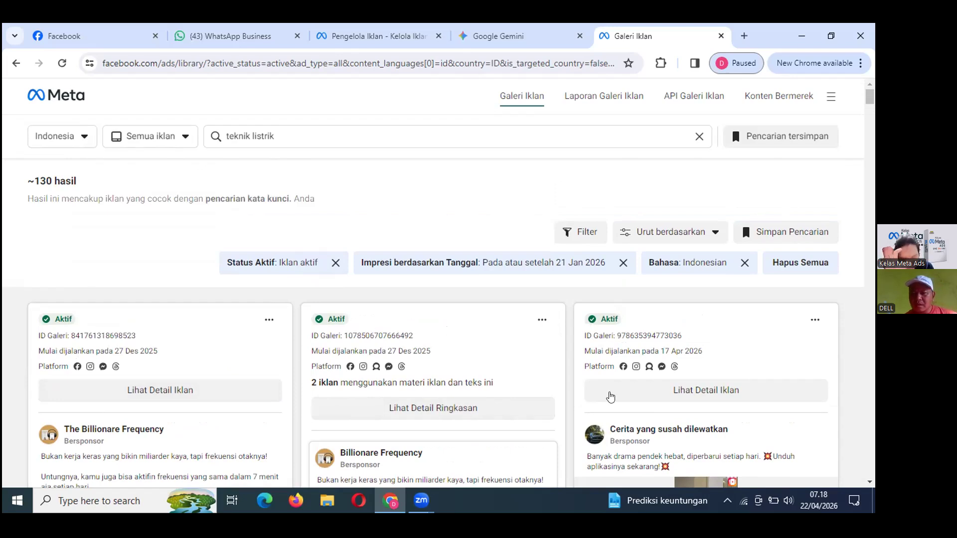
pyautogui.scroll(-1, 610, 397)
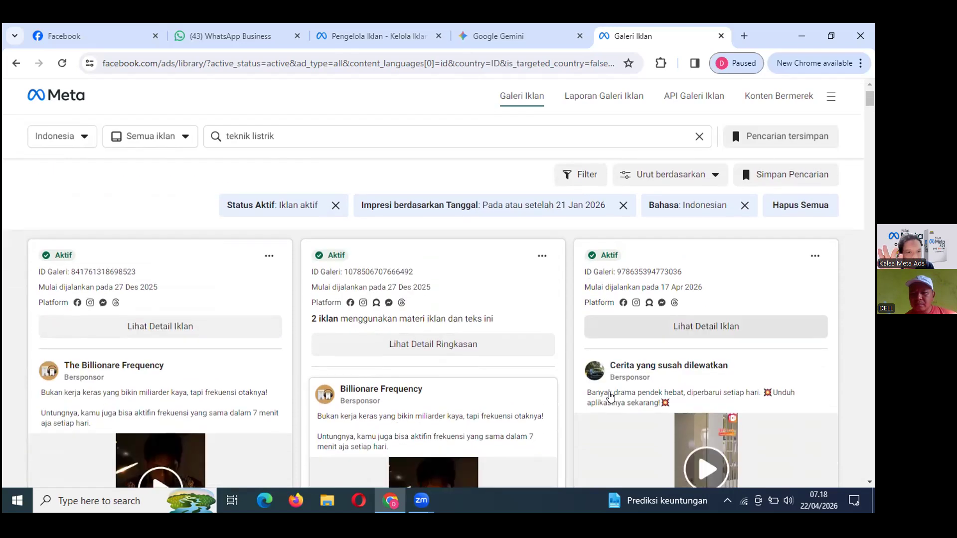
pyautogui.scroll(-1, 610, 396)
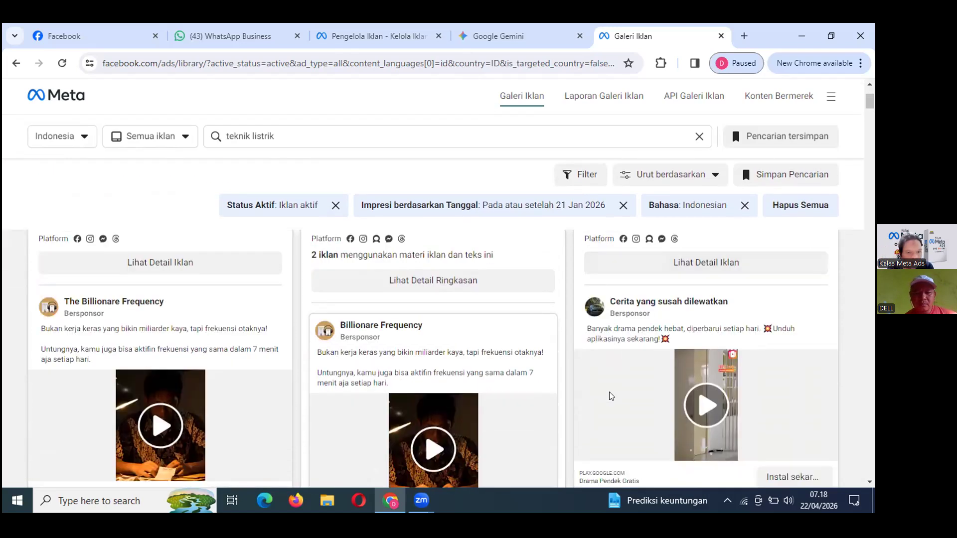
pyautogui.scroll(2, 611, 396)
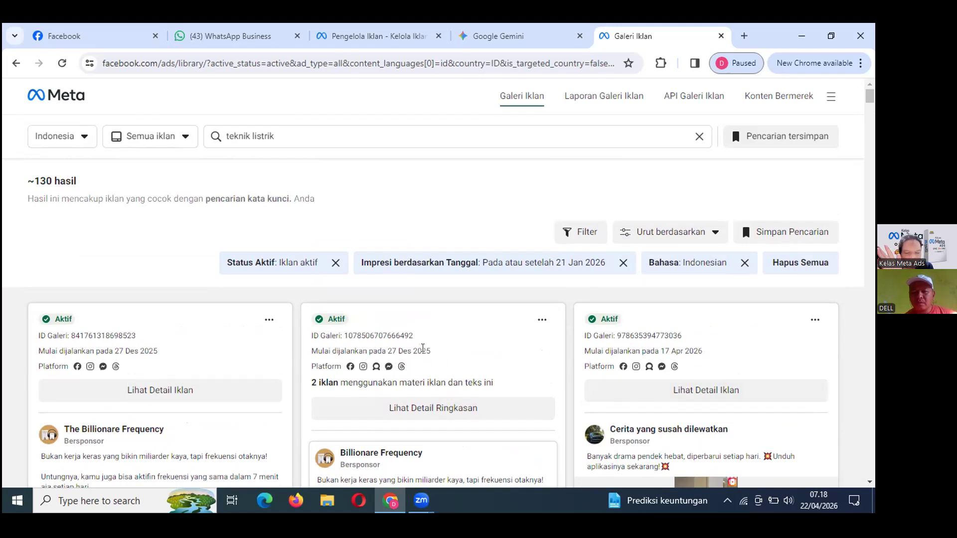
pyautogui.scroll(-1, 423, 348)
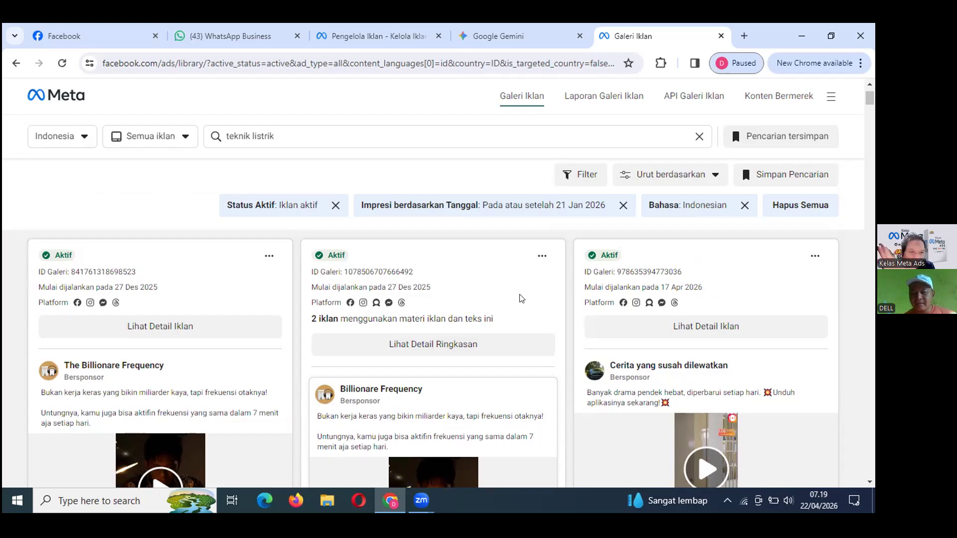
pyautogui.click(787, 501)
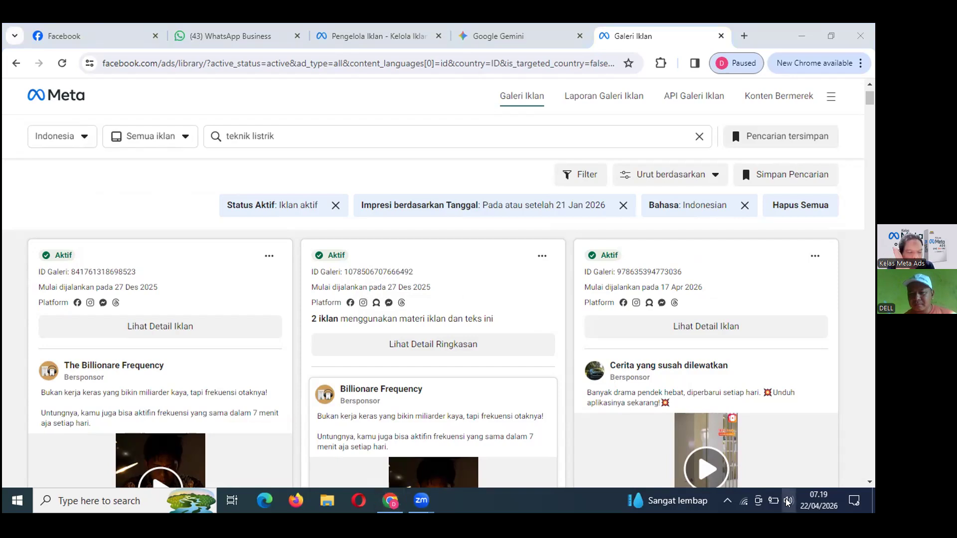
pyautogui.click(794, 470)
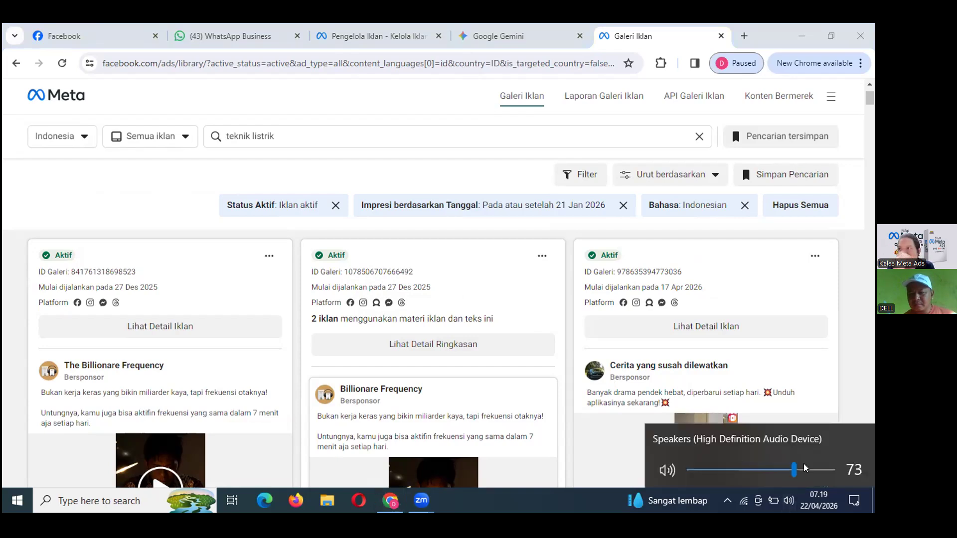
pyautogui.click(810, 470)
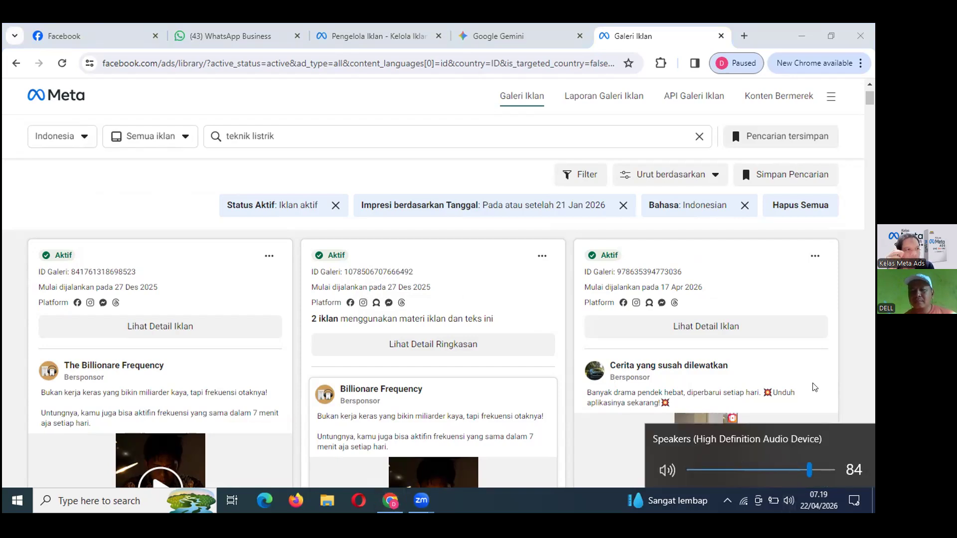
pyautogui.click(828, 398)
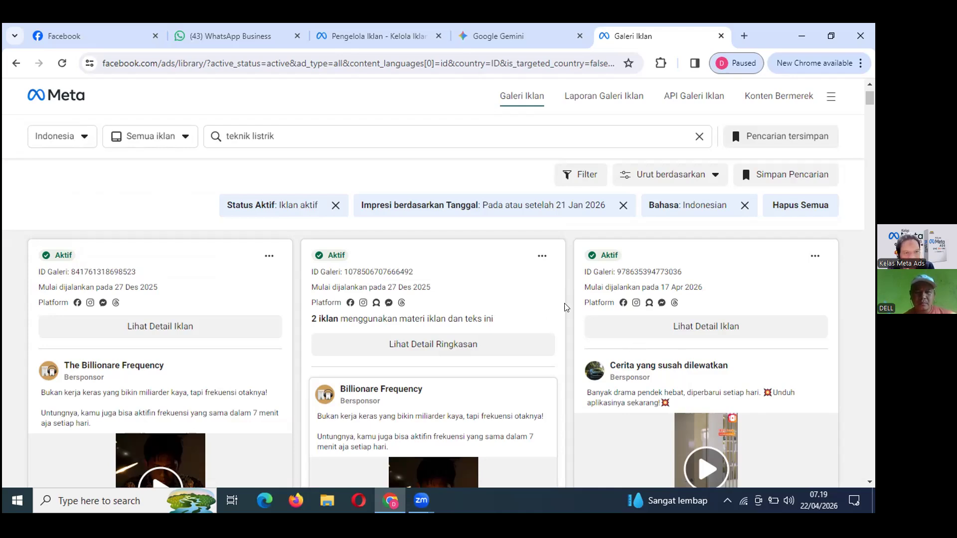
# Scroll through the teknik listrik results down to the Arena Teknik Pompa and Multi Kabel ads.
pyautogui.scroll(-3, 504, 330)
pyautogui.scroll(-1, 503, 331)
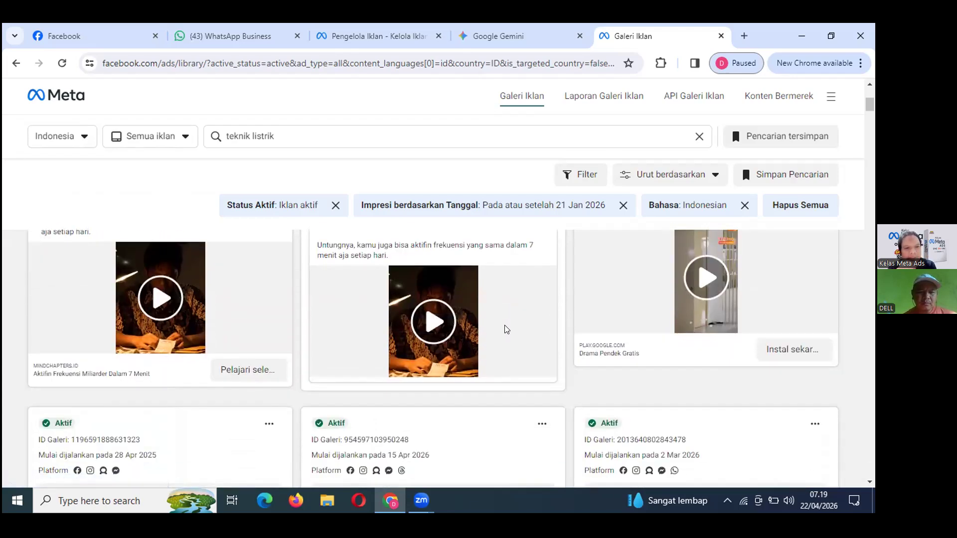
pyautogui.scroll(1, 507, 329)
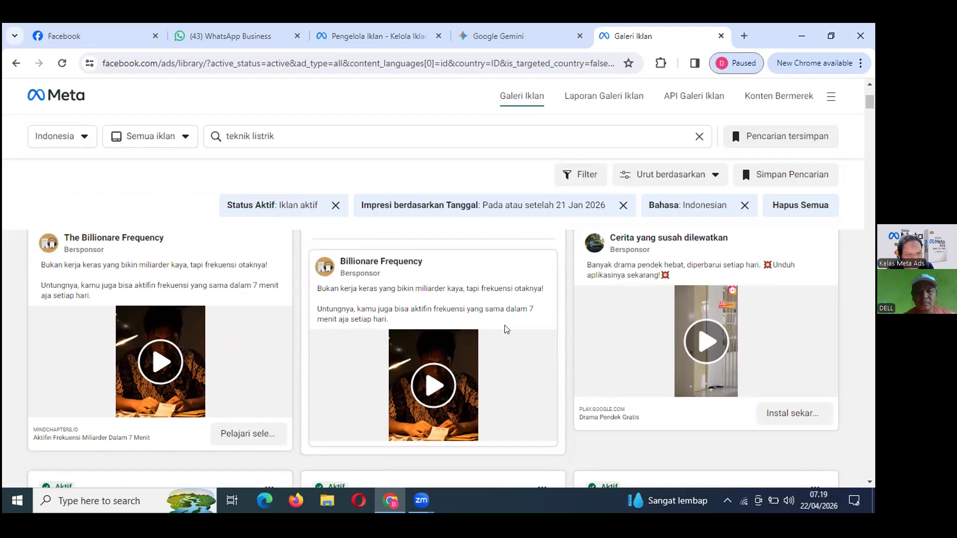
pyautogui.scroll(-5, 506, 329)
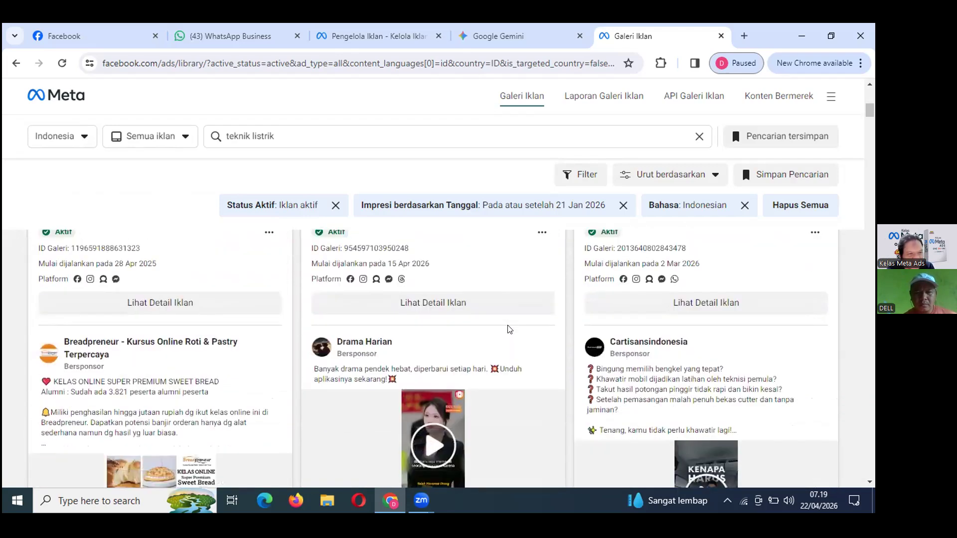
pyautogui.scroll(-5, 508, 329)
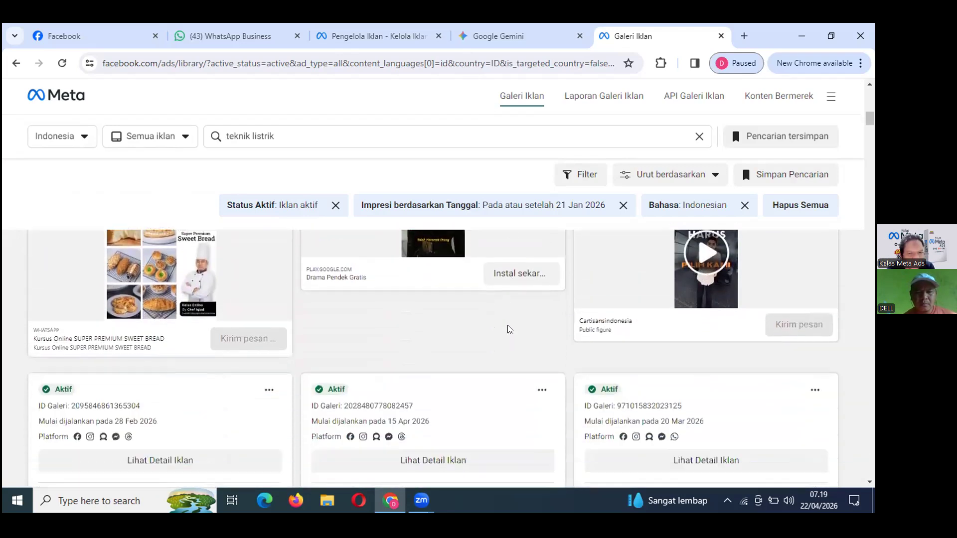
pyautogui.scroll(-5, 509, 329)
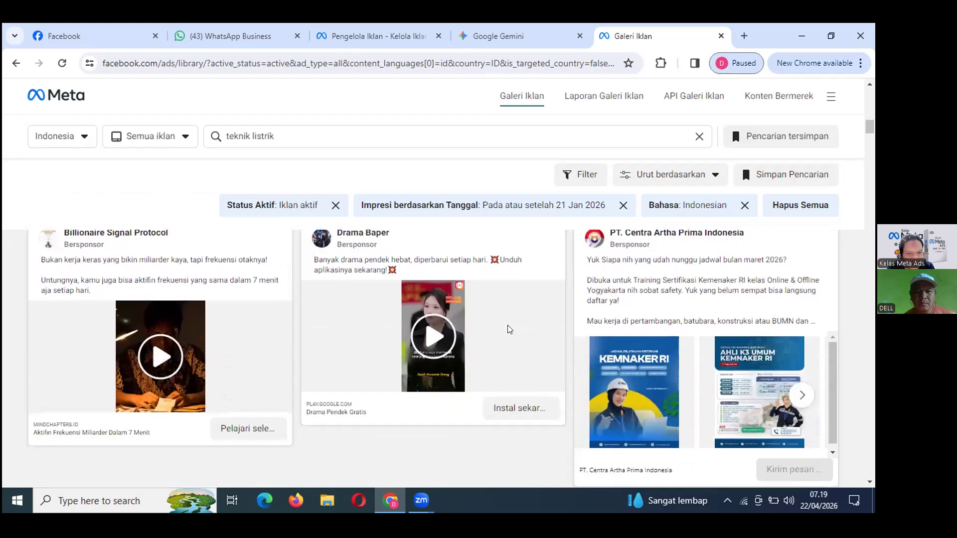
pyautogui.scroll(-4, 509, 329)
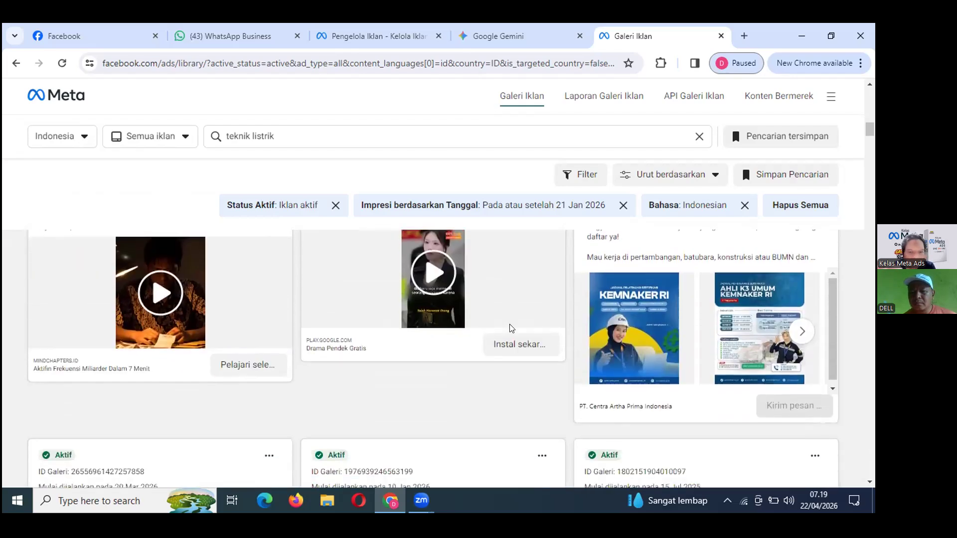
pyautogui.scroll(-3, 511, 328)
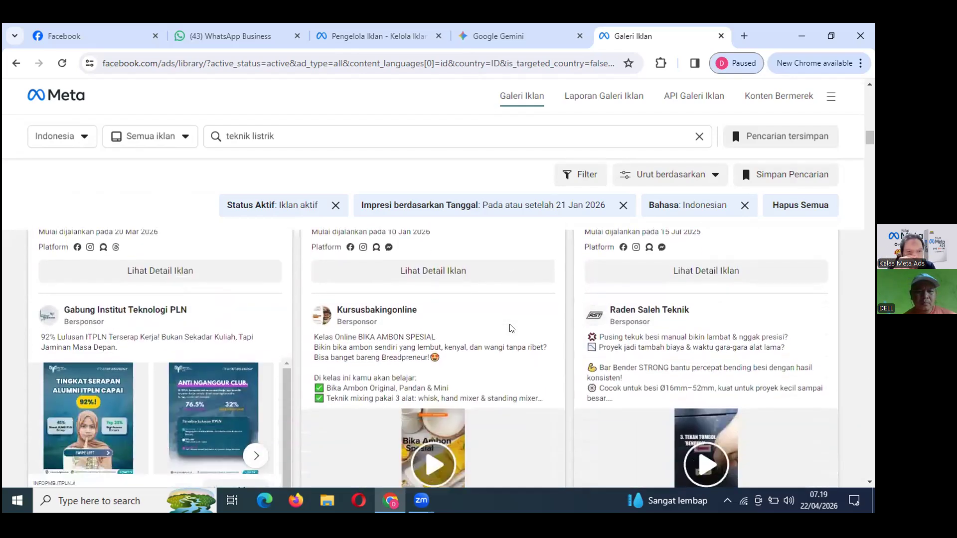
pyautogui.scroll(-3, 510, 329)
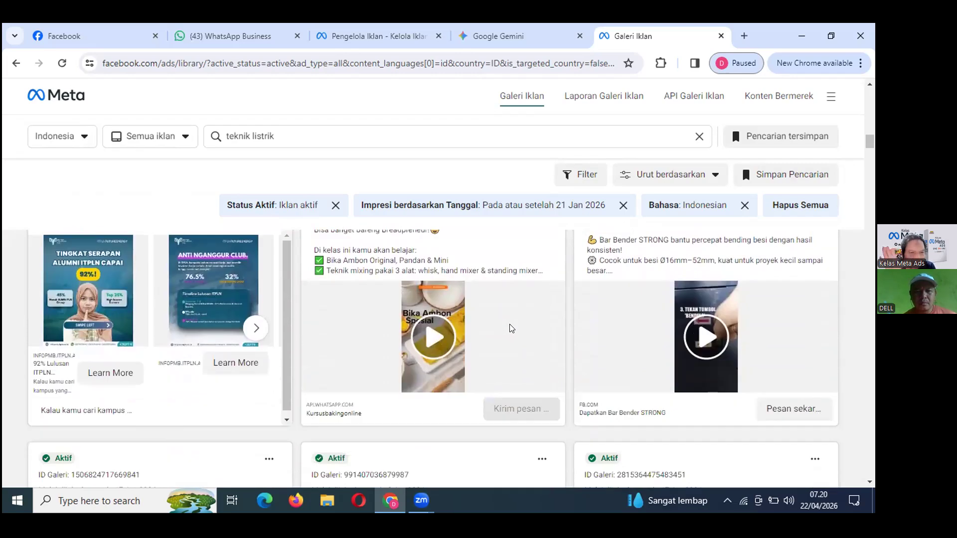
pyautogui.scroll(3, 510, 328)
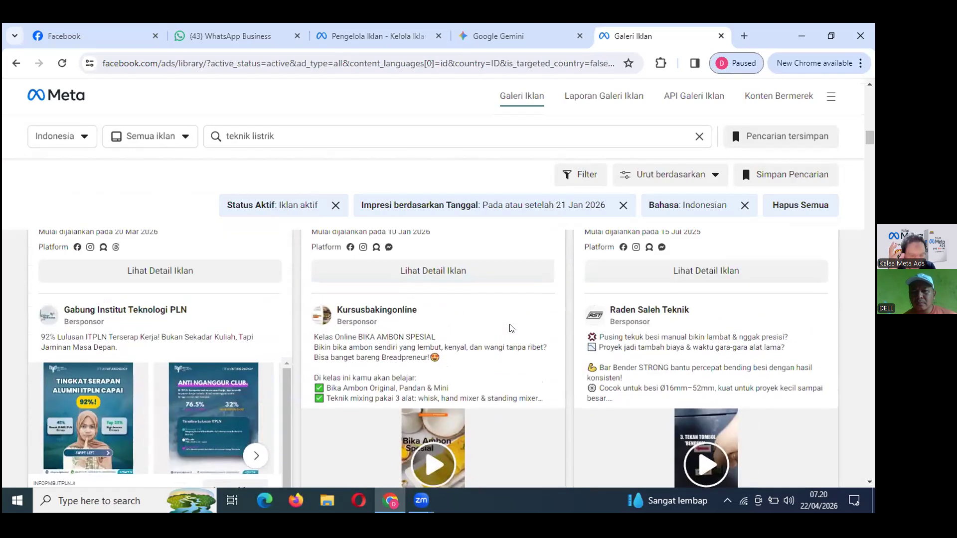
pyautogui.scroll(-3, 511, 328)
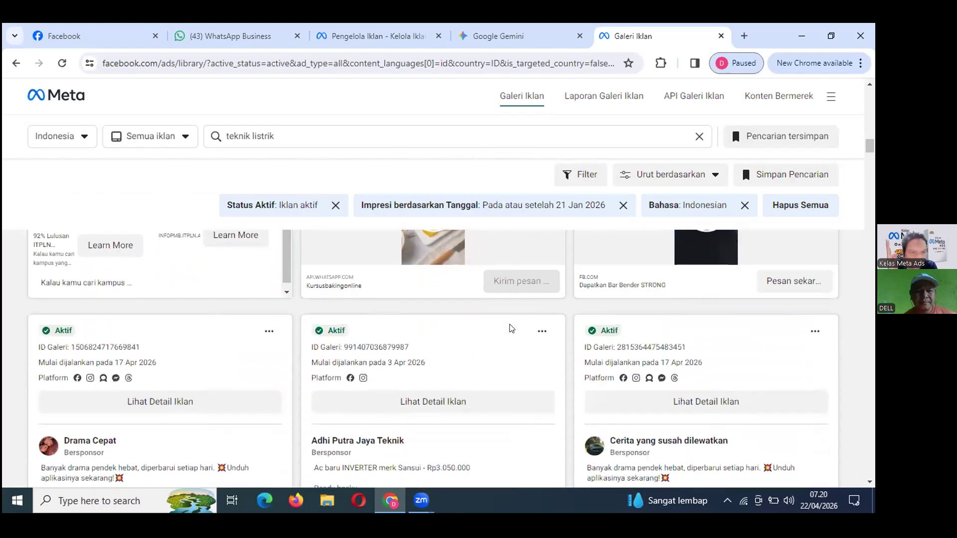
pyautogui.scroll(-1, 511, 328)
pyautogui.scroll(-1, 510, 328)
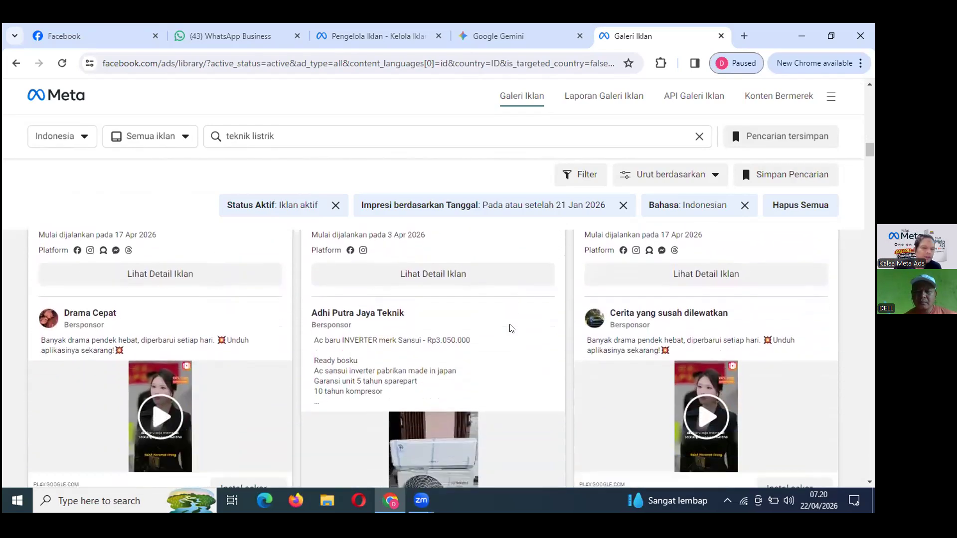
pyautogui.scroll(-1, 511, 329)
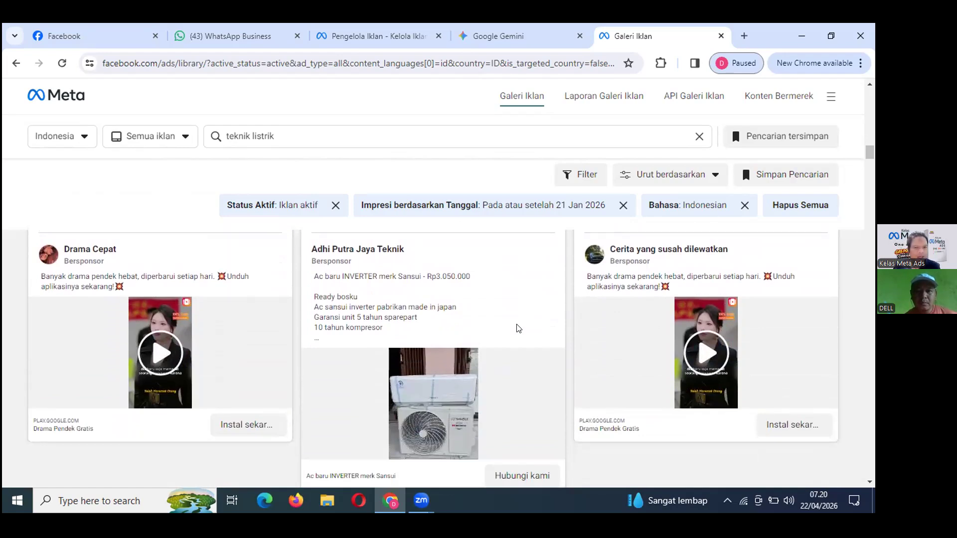
pyautogui.scroll(-1, 519, 328)
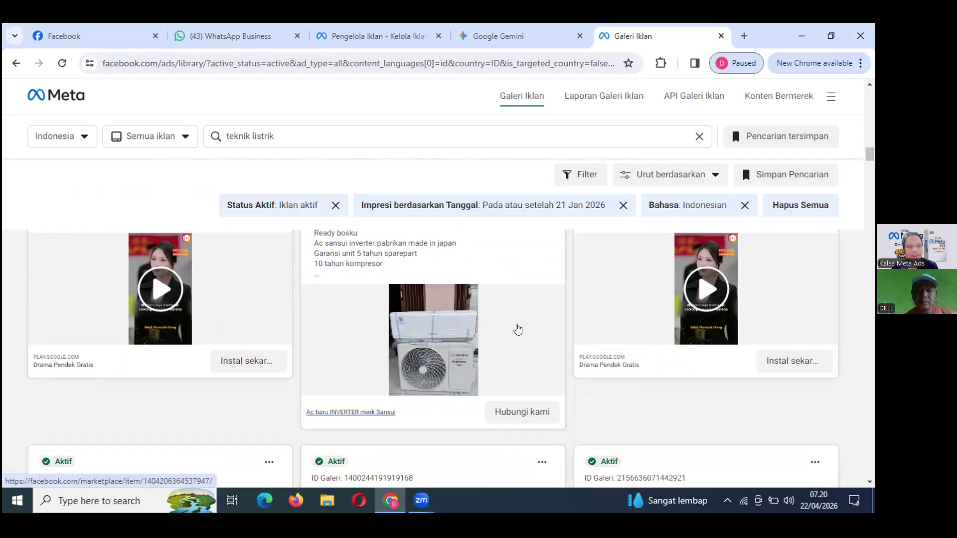
pyautogui.scroll(-1, 518, 329)
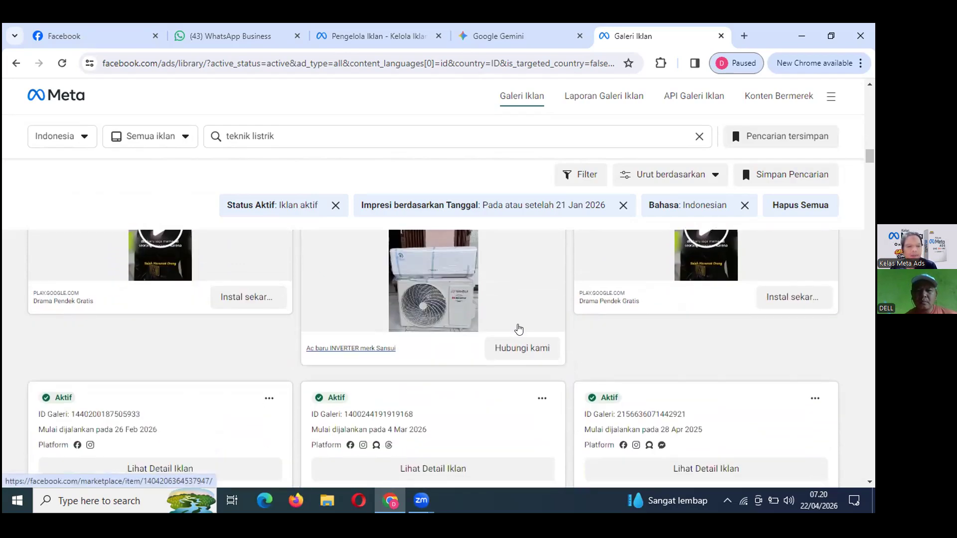
pyautogui.scroll(-1, 520, 329)
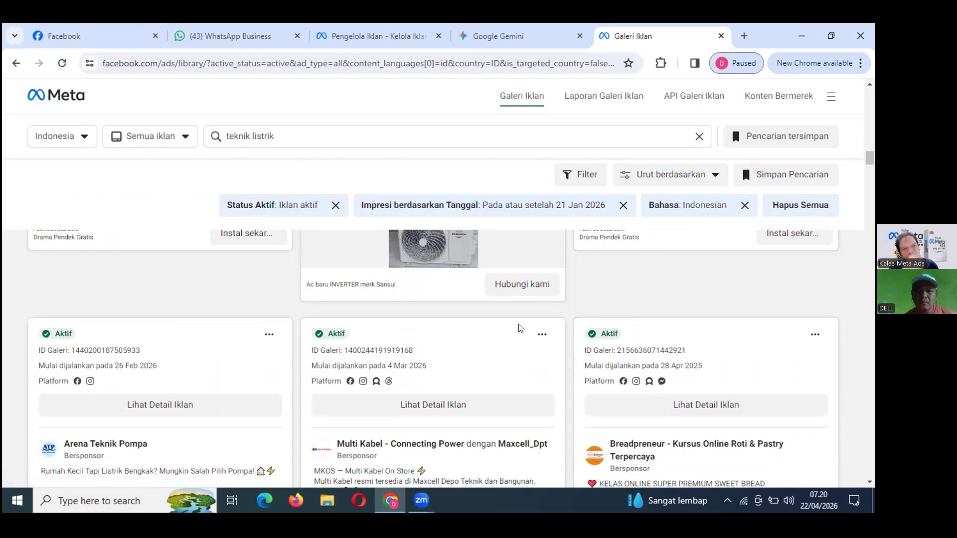
pyautogui.scroll(-1, 520, 329)
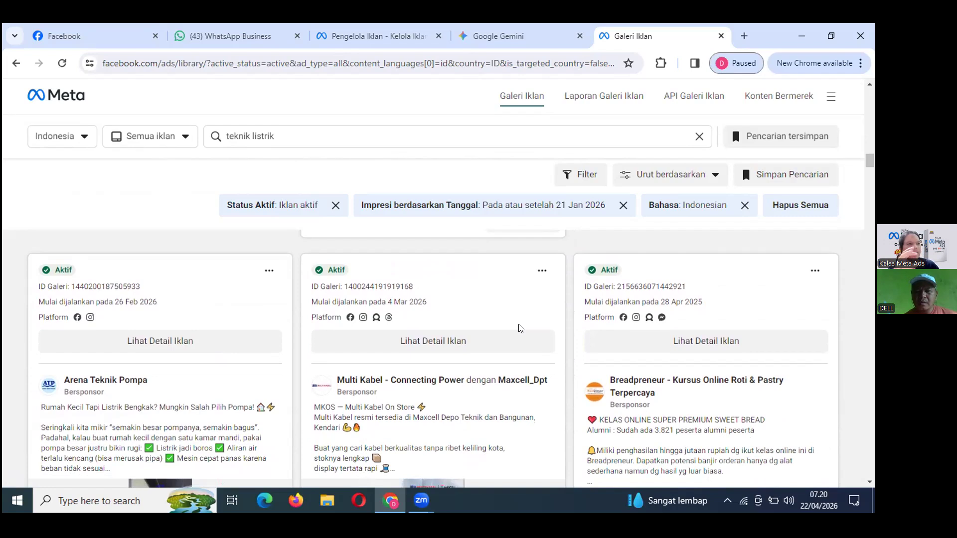
pyautogui.scroll(-1, 520, 327)
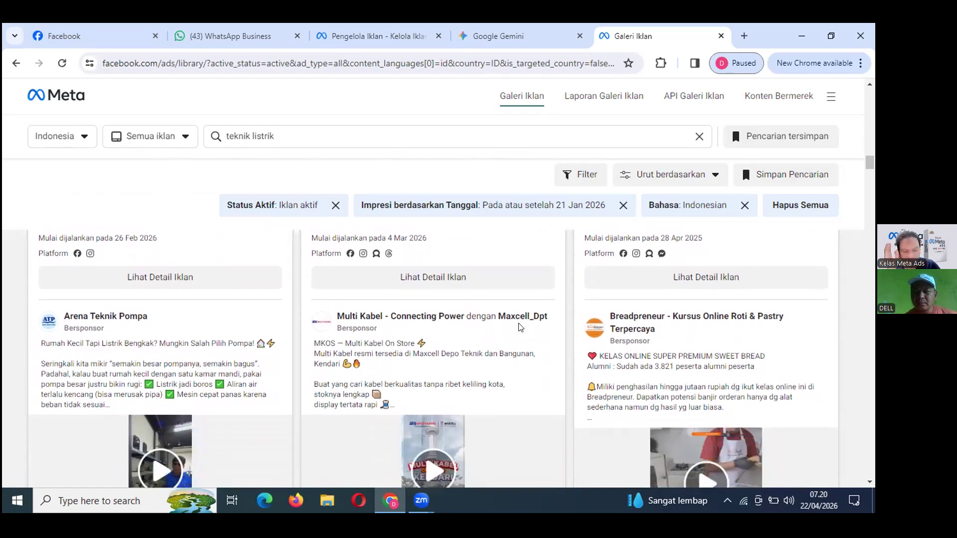
pyautogui.scroll(-1, 521, 327)
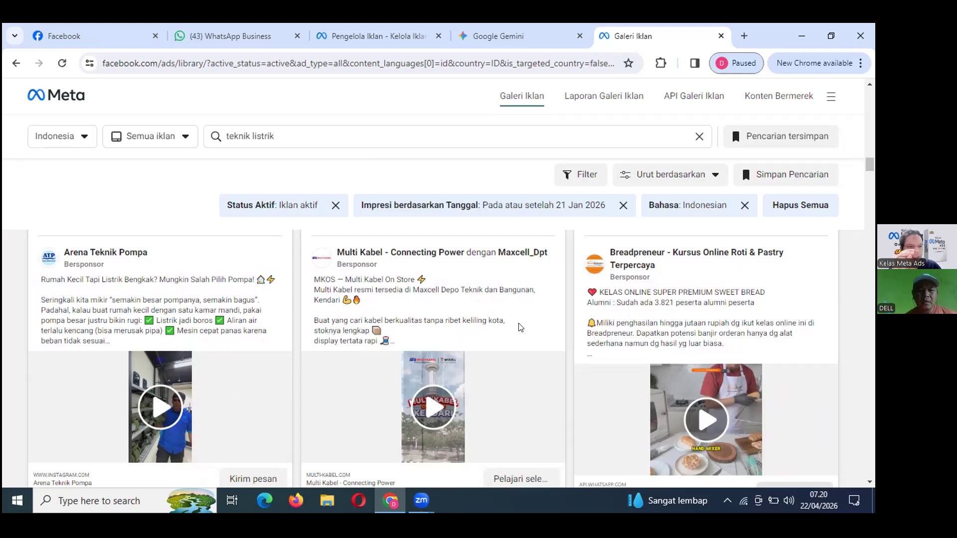
# Replace the search term with 'tool pembuat ebook' and run it from the suggestion.
pyautogui.scroll(-10, 520, 327)
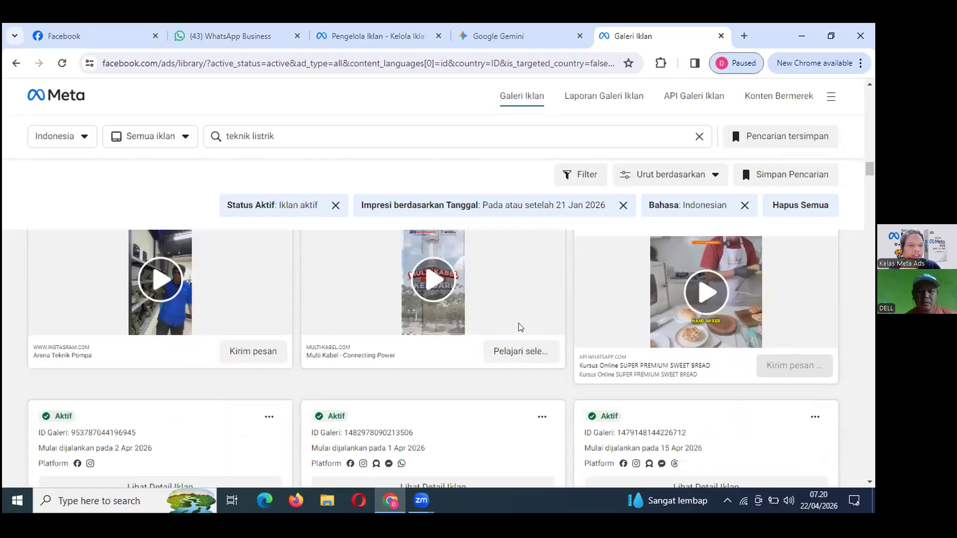
pyautogui.scroll(10, 520, 328)
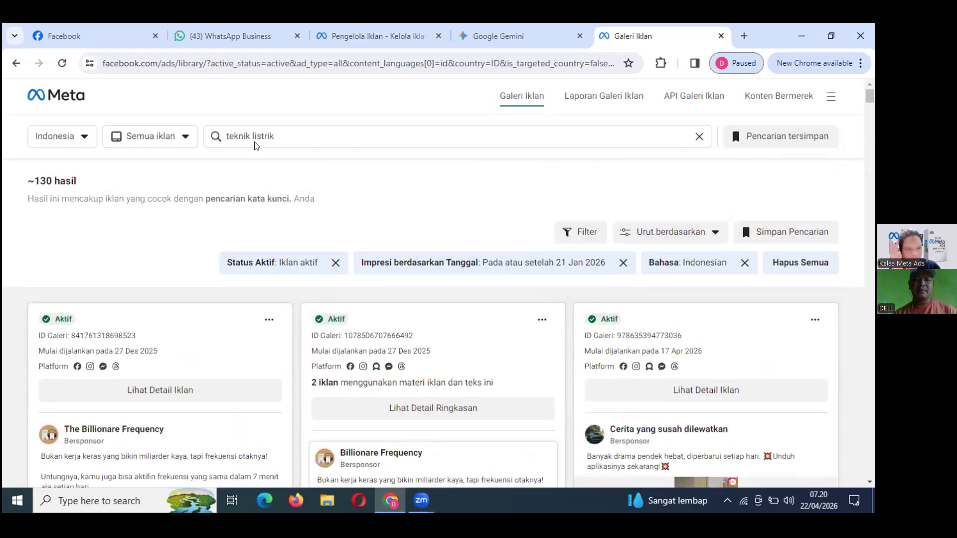
pyautogui.click(286, 131)
pyautogui.press('BackSpace')
pyautogui.press('BackSpace')
pyautogui.press('BackSpace')
pyautogui.press('BackSpace')
pyautogui.press('BackSpace')
pyautogui.press('BackSpace')
pyautogui.press('BackSpace')
pyautogui.press('BackSpace')
pyautogui.press('BackSpace')
pyautogui.press('BackSpace')
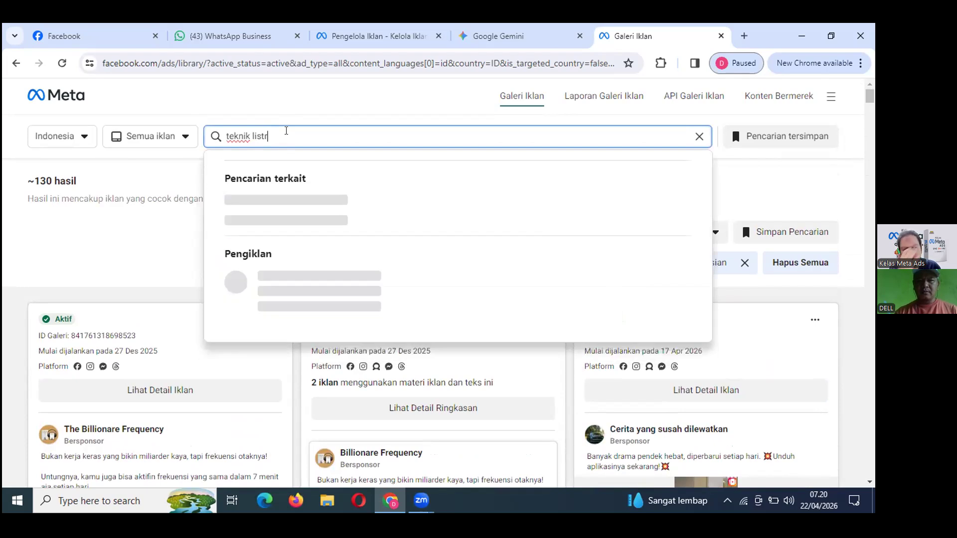
pyautogui.press('BackSpace')
pyautogui.press('BackSpace')
pyautogui.press('BackSpace')
pyautogui.press('BackSpace')
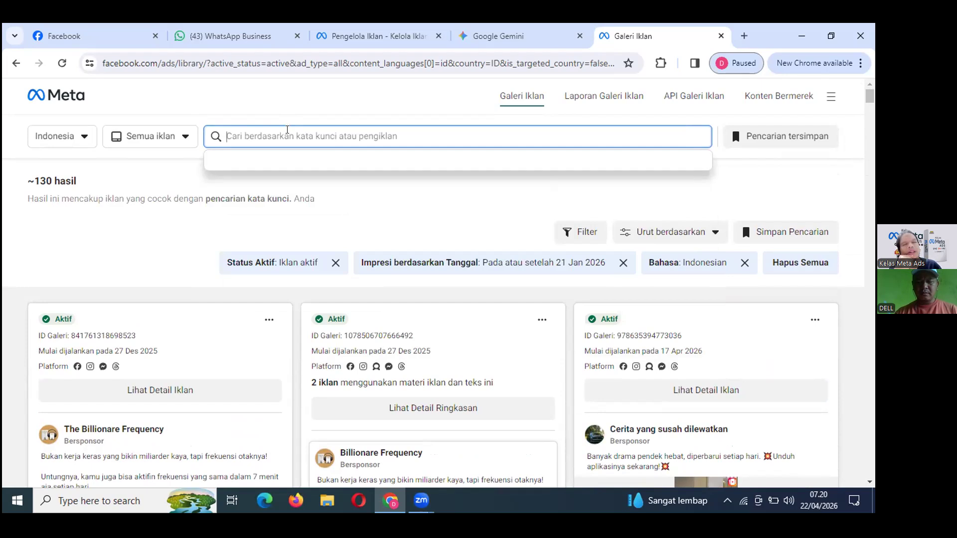
pyautogui.write('tool ')
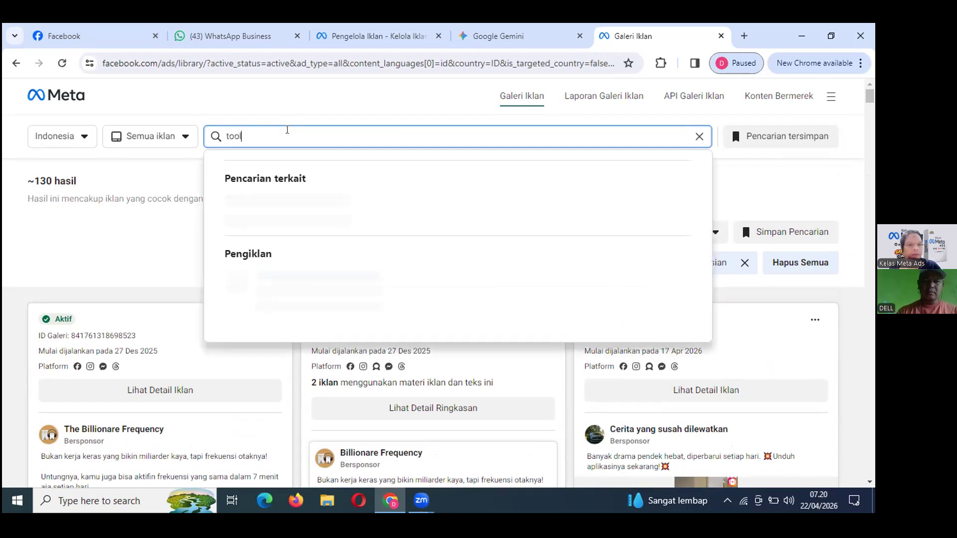
pyautogui.write('pembuat ')
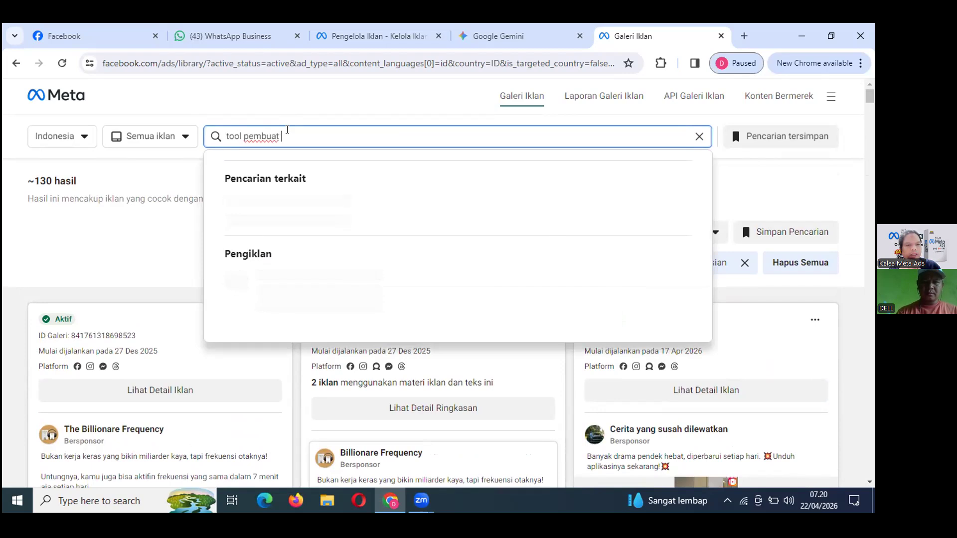
pyautogui.write('ebook')
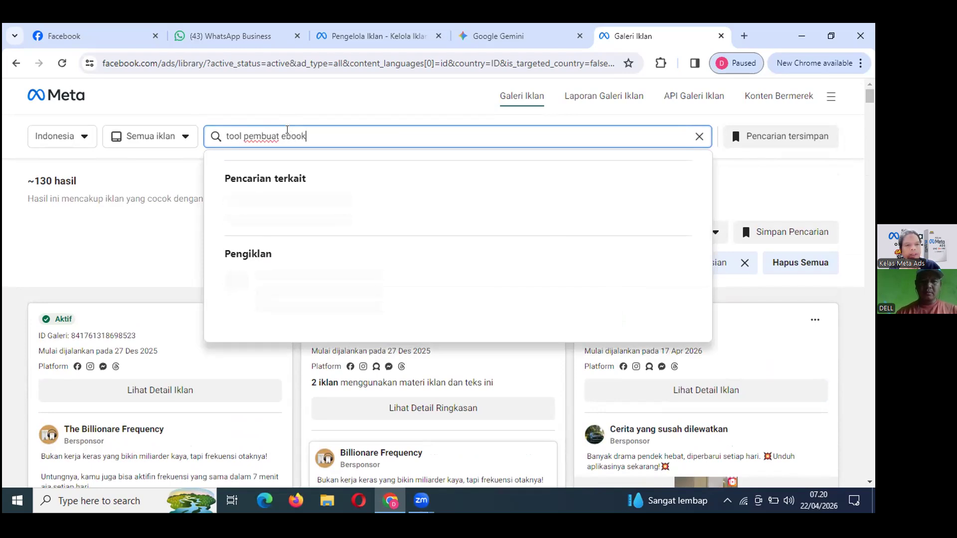
pyautogui.click(396, 168)
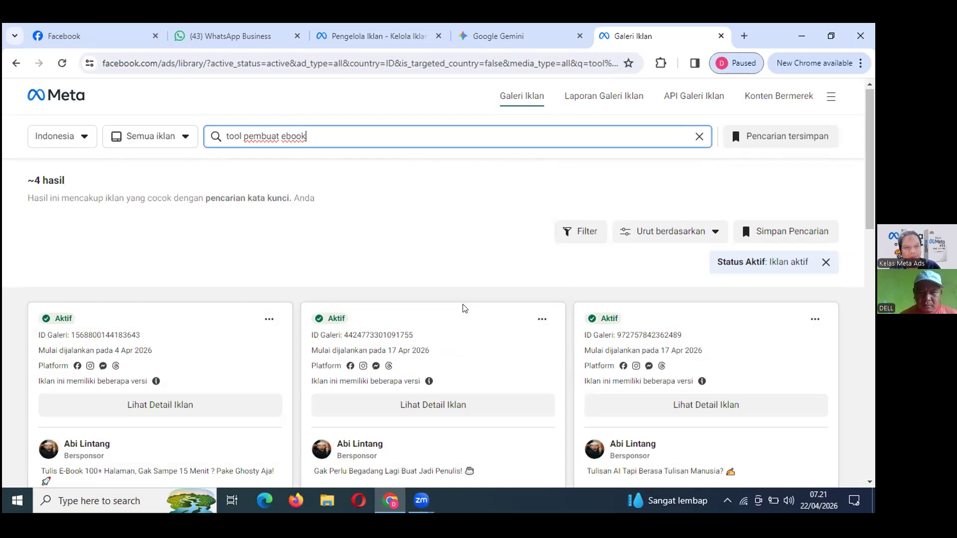
pyautogui.scroll(-3, 463, 308)
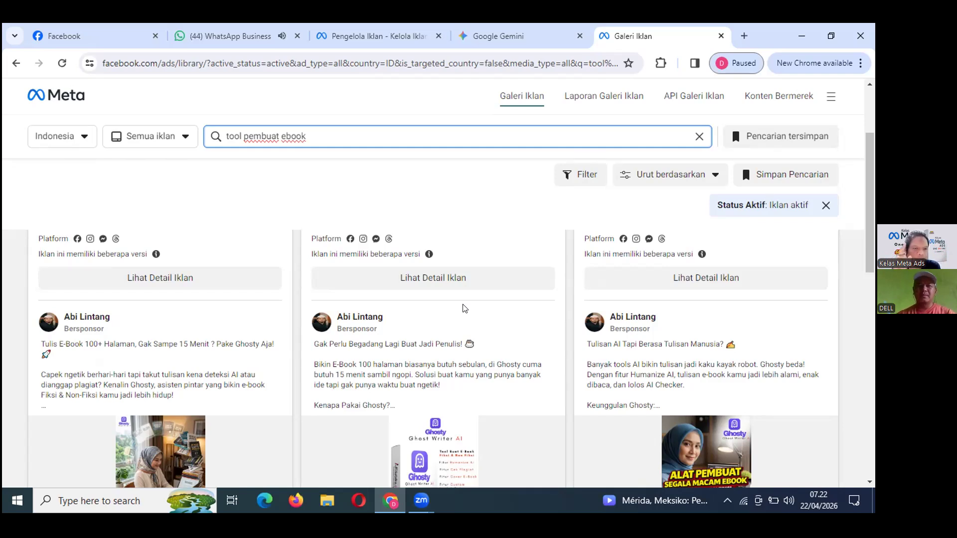
# Search for 'ghosty' instead and browse the Ghosty e-book tool ads.
pyautogui.press('BackSpace')
pyautogui.press('BackSpace')
pyautogui.press('BackSpace')
pyautogui.press('BackSpace')
pyautogui.press('BackSpace')
pyautogui.press('BackSpace')
pyautogui.press('BackSpace')
pyautogui.press('BackSpace')
pyautogui.press('BackSpace')
pyautogui.press('BackSpace')
pyautogui.press('BackSpace')
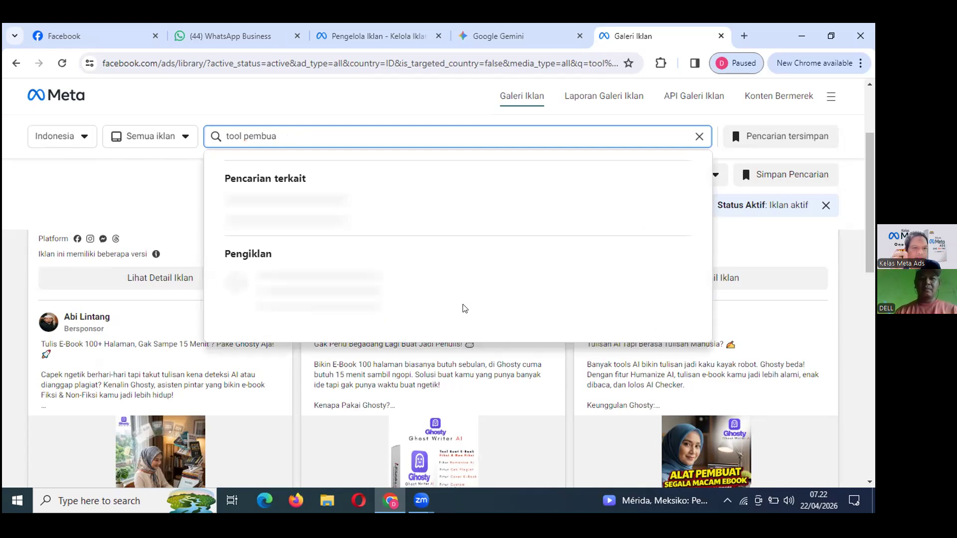
pyautogui.press('BackSpace')
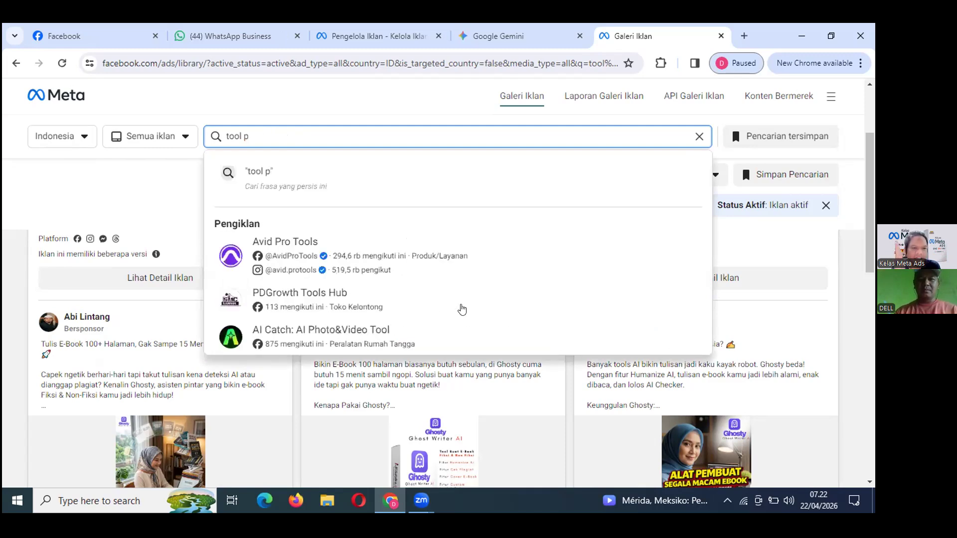
pyautogui.press('BackSpace')
pyautogui.press('BackSpace')
pyautogui.press('BackSpace')
pyautogui.press('BackSpace')
pyautogui.press('BackSpace')
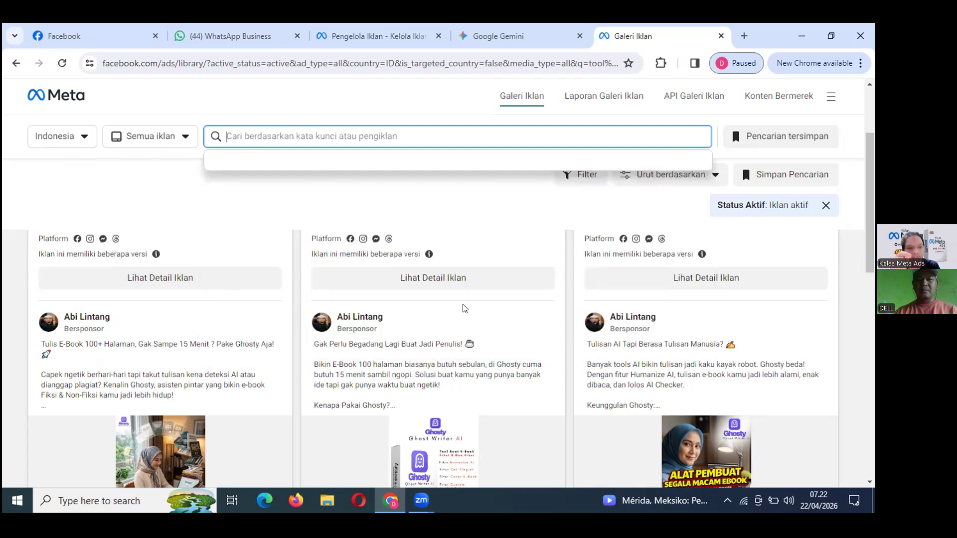
pyautogui.write('ghosty')
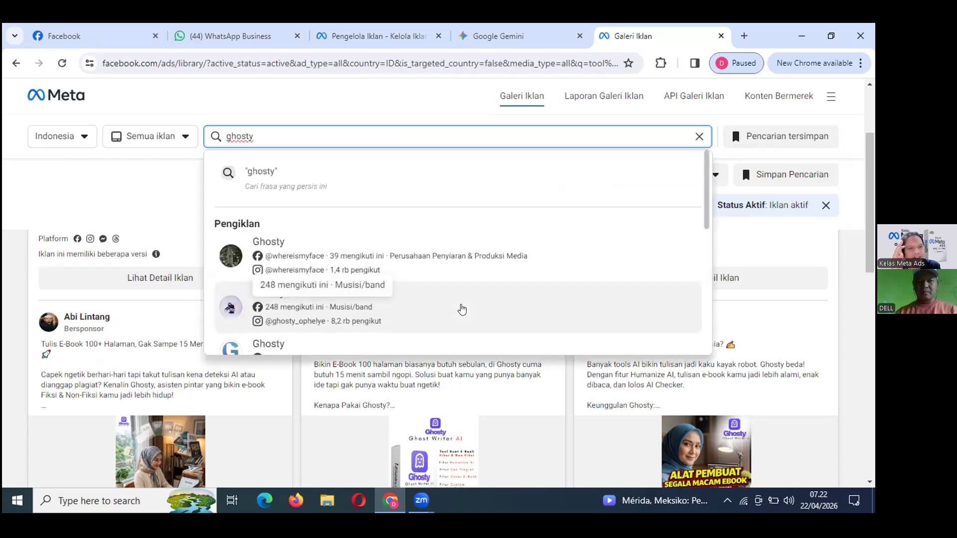
pyautogui.press('Return')
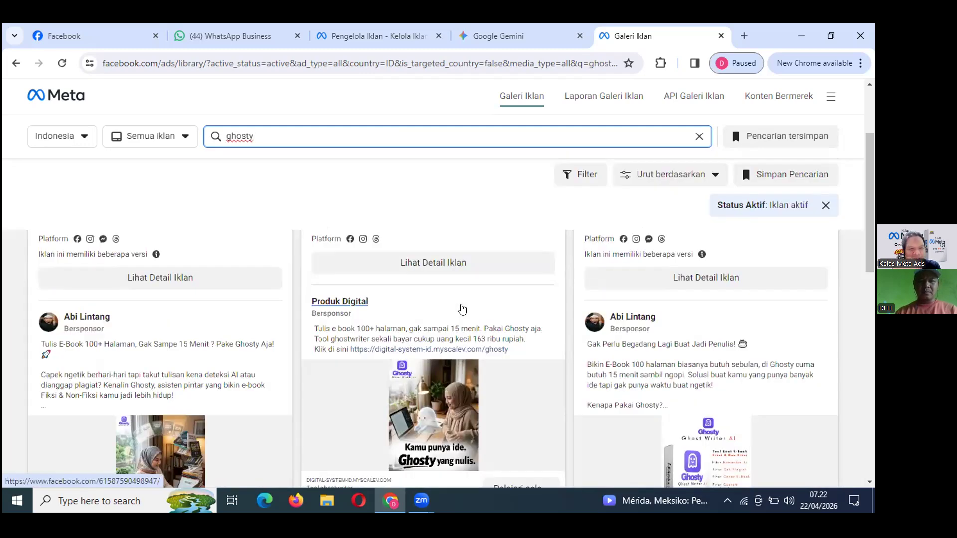
pyautogui.scroll(-2, 462, 310)
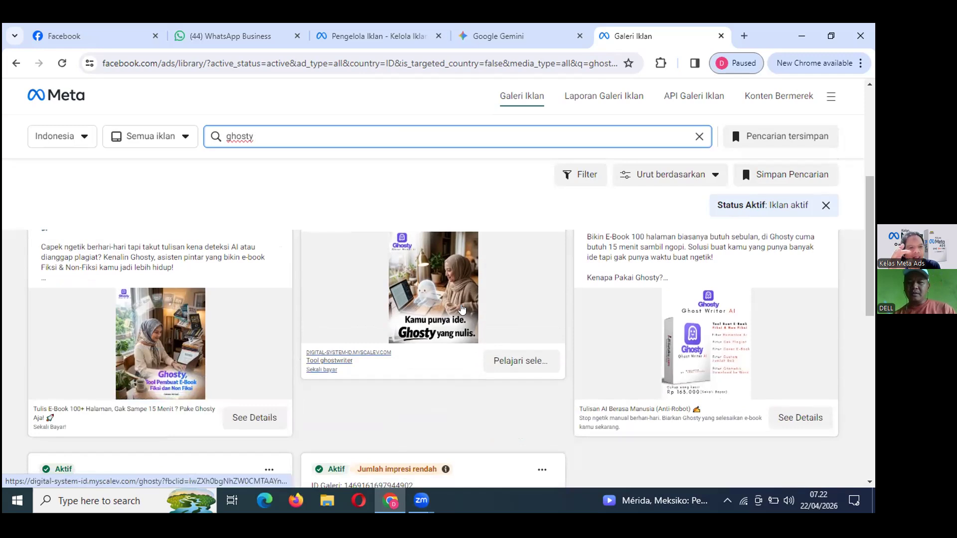
pyautogui.scroll(-2, 462, 310)
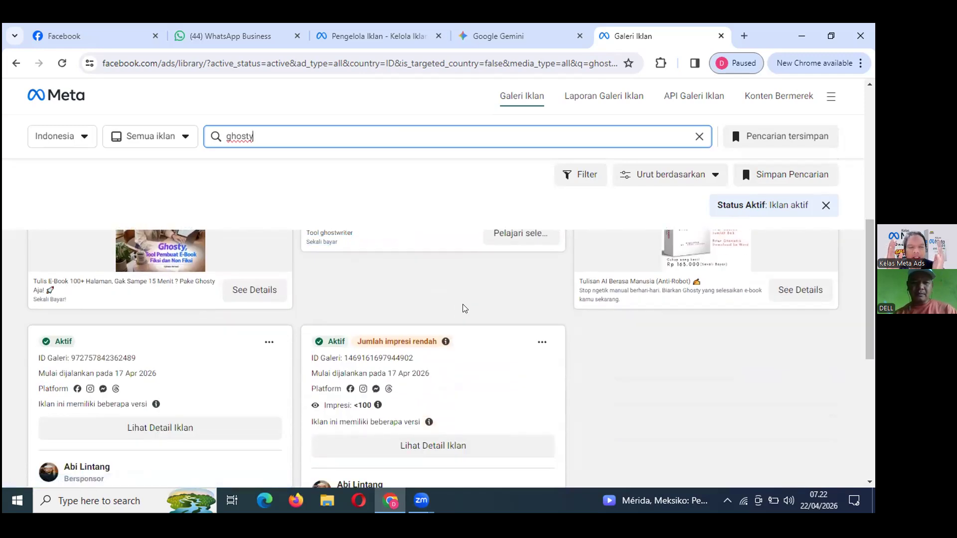
pyautogui.scroll(-3, 464, 308)
pyautogui.scroll(-2, 463, 307)
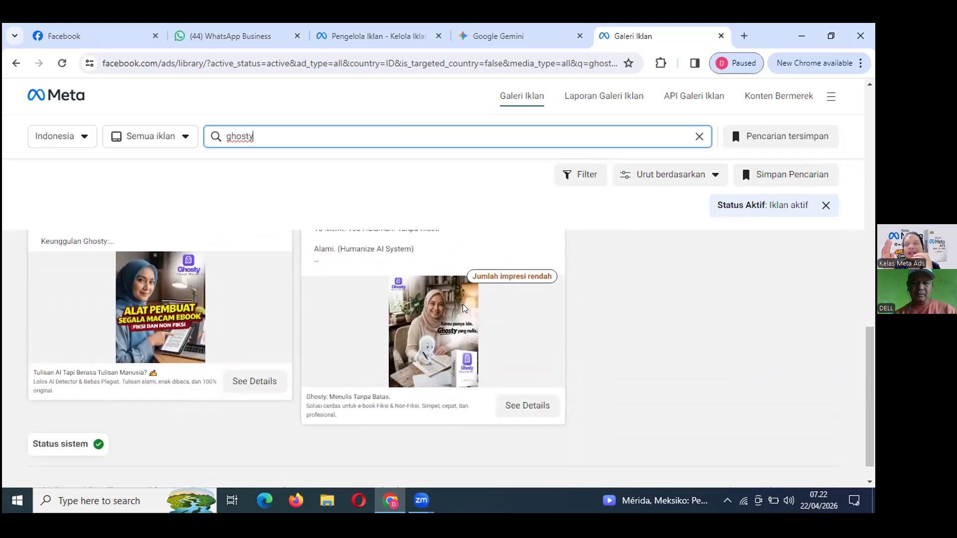
pyautogui.scroll(15, 518, 329)
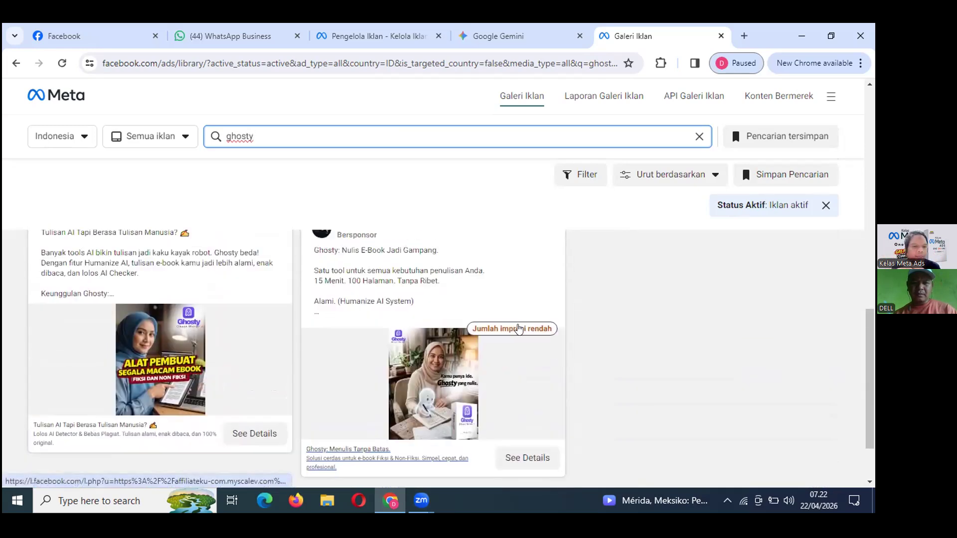
# Replace 'ghosty' with 'private meta ads' and run the suggested search.
pyautogui.press('BackSpace')
pyautogui.press('BackSpace')
pyautogui.press('BackSpace')
pyautogui.press('BackSpace')
pyautogui.press('BackSpace')
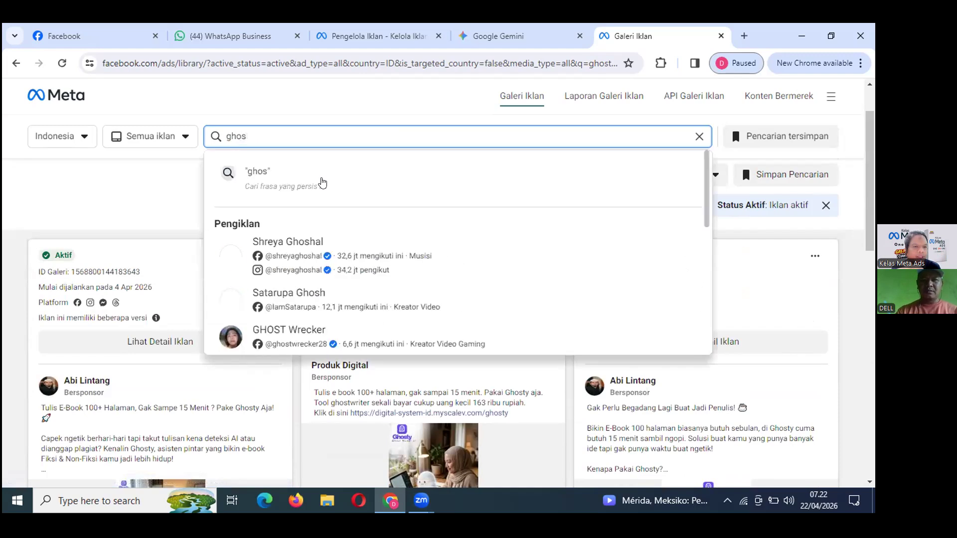
pyautogui.press('BackSpace')
pyautogui.write('pri')
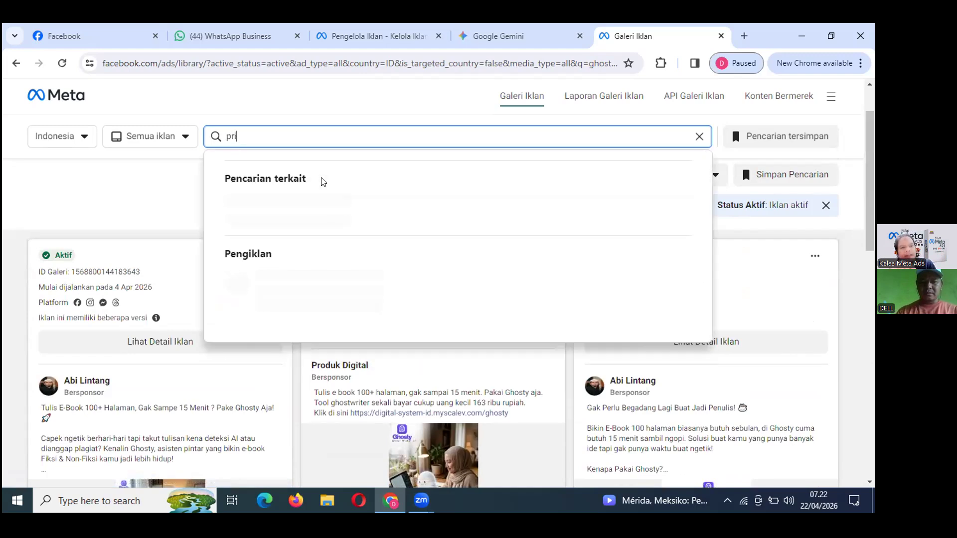
pyautogui.write('vate me')
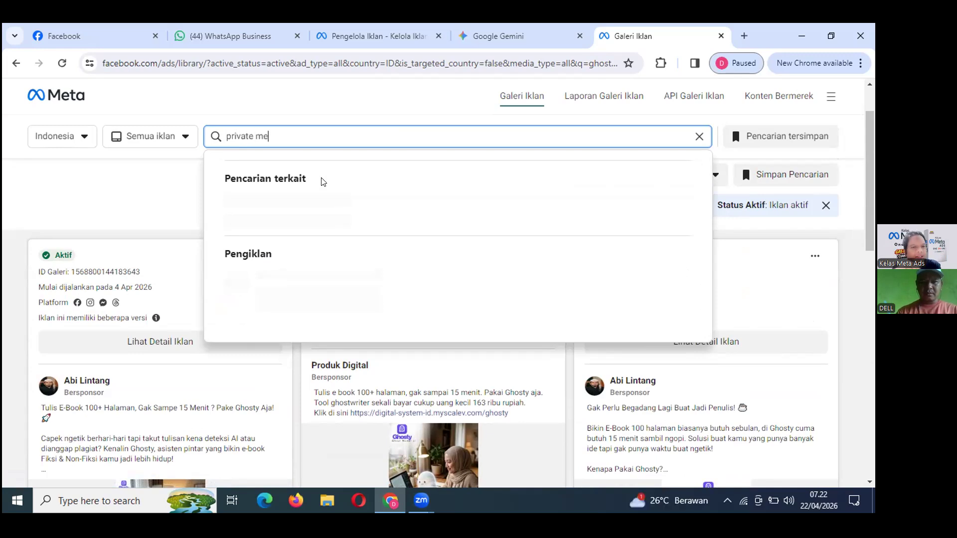
pyautogui.write('ta ads')
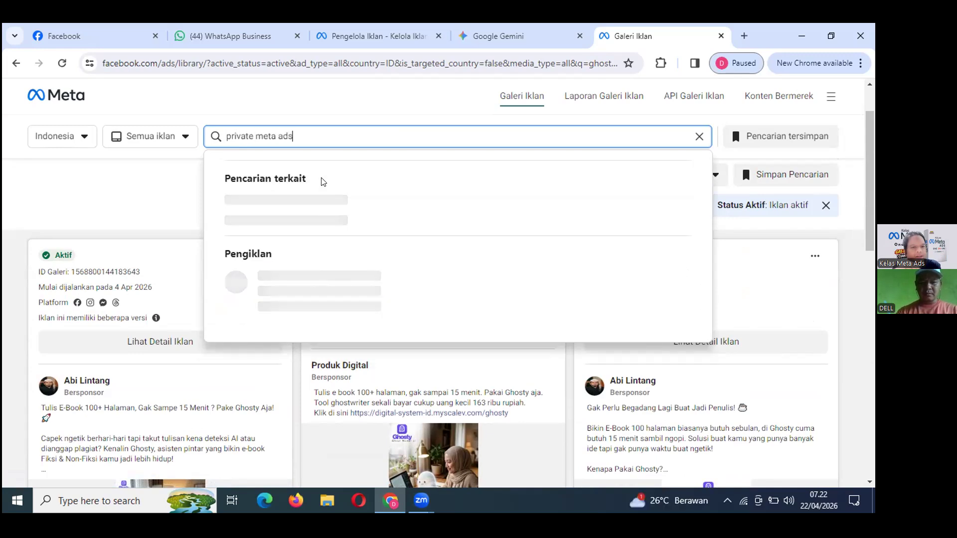
pyautogui.click(322, 183)
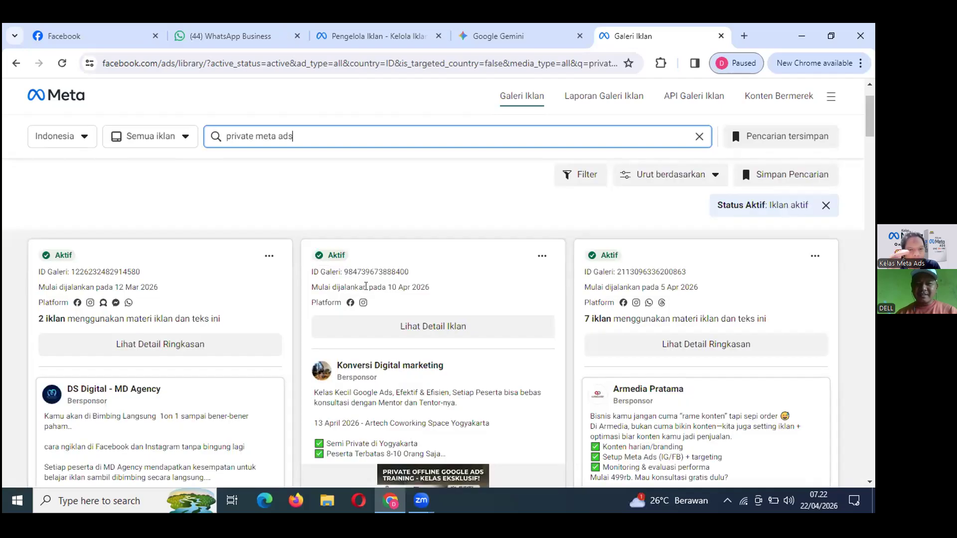
pyautogui.scroll(-4, 366, 286)
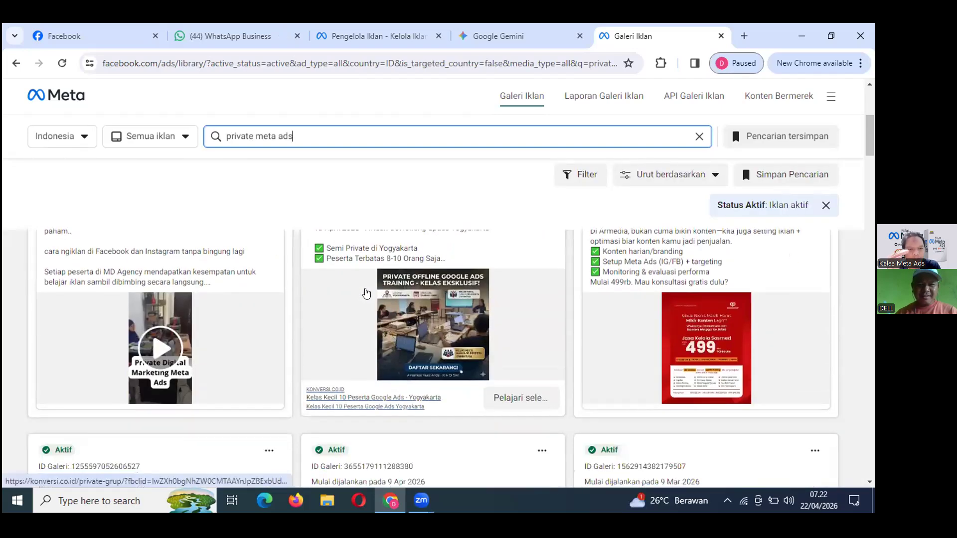
pyautogui.scroll(-5, 366, 292)
pyautogui.scroll(-3, 366, 292)
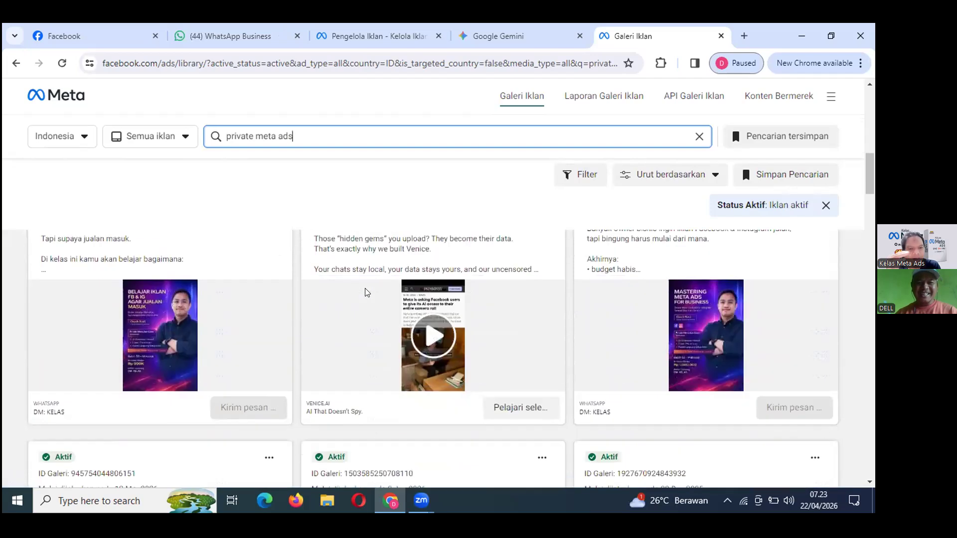
pyautogui.scroll(-3, 366, 293)
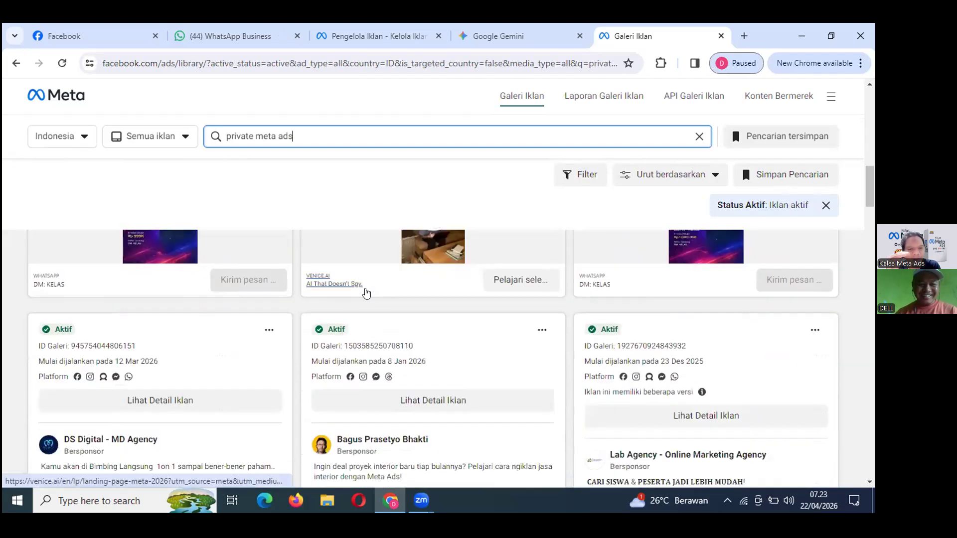
pyautogui.scroll(-4, 365, 292)
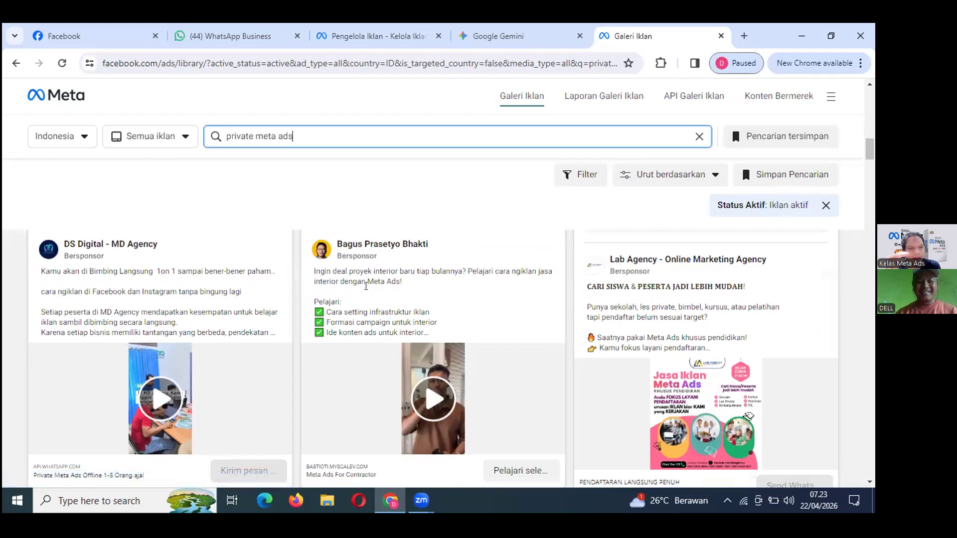
pyautogui.scroll(-4, 366, 292)
pyautogui.scroll(-5, 367, 293)
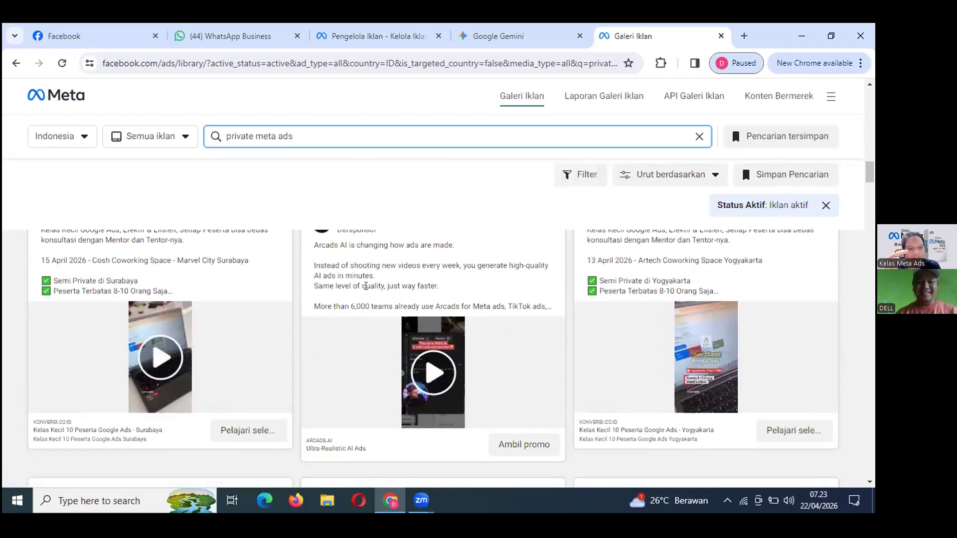
pyautogui.scroll(-4, 365, 289)
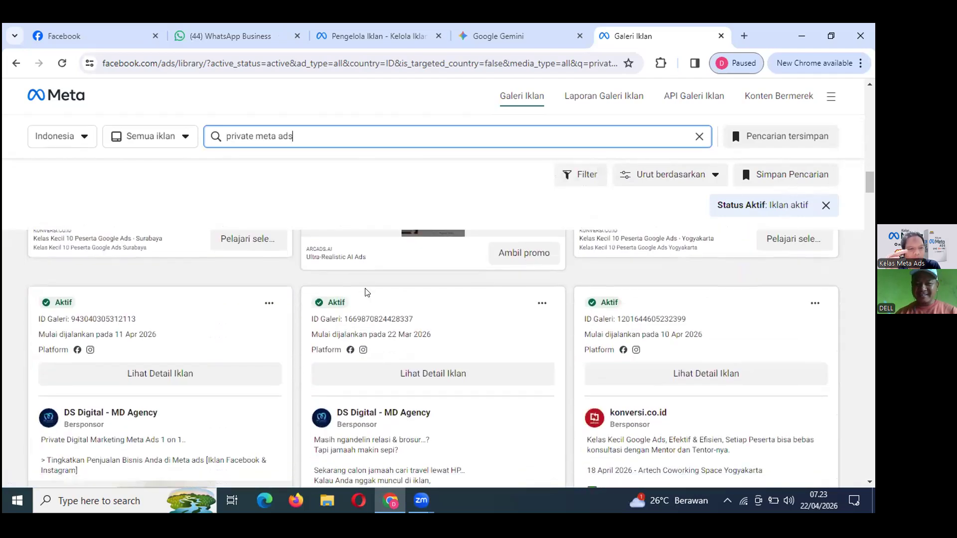
pyautogui.scroll(-4, 367, 292)
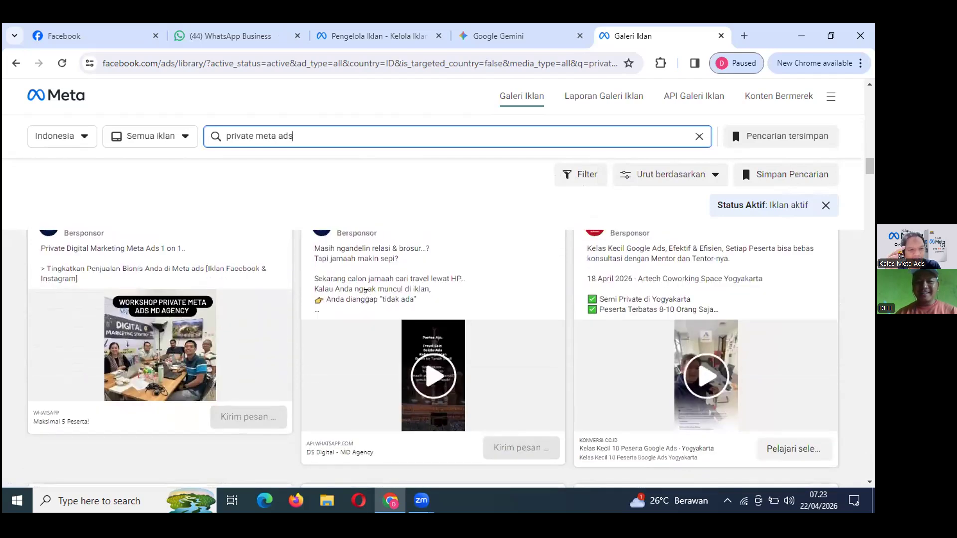
pyautogui.scroll(-3, 367, 289)
pyautogui.scroll(-5, 367, 293)
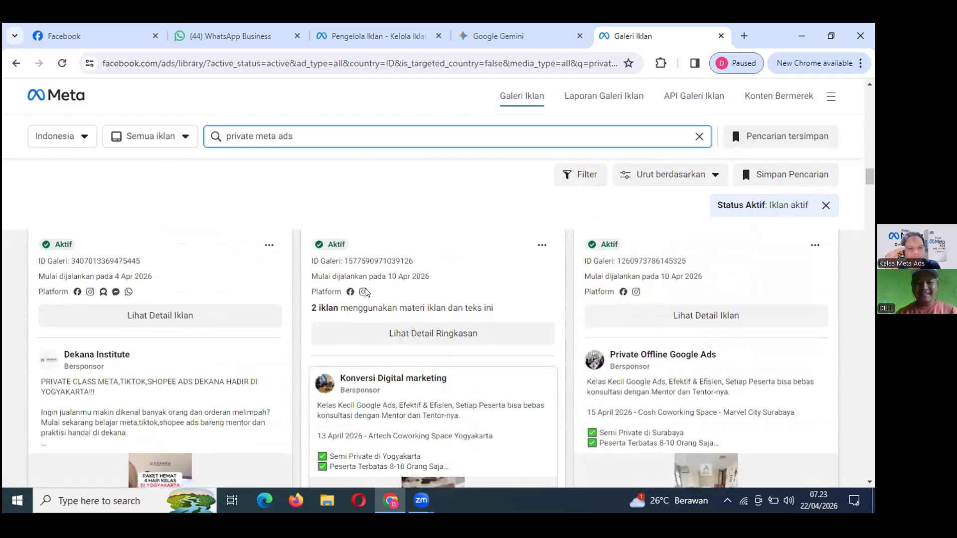
pyautogui.scroll(-1, 367, 292)
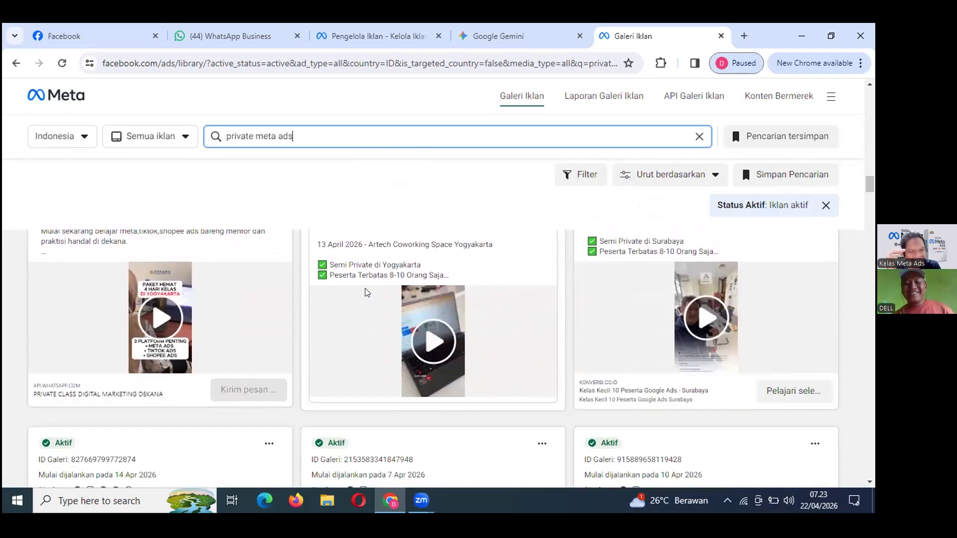
pyautogui.scroll(-4, 346, 355)
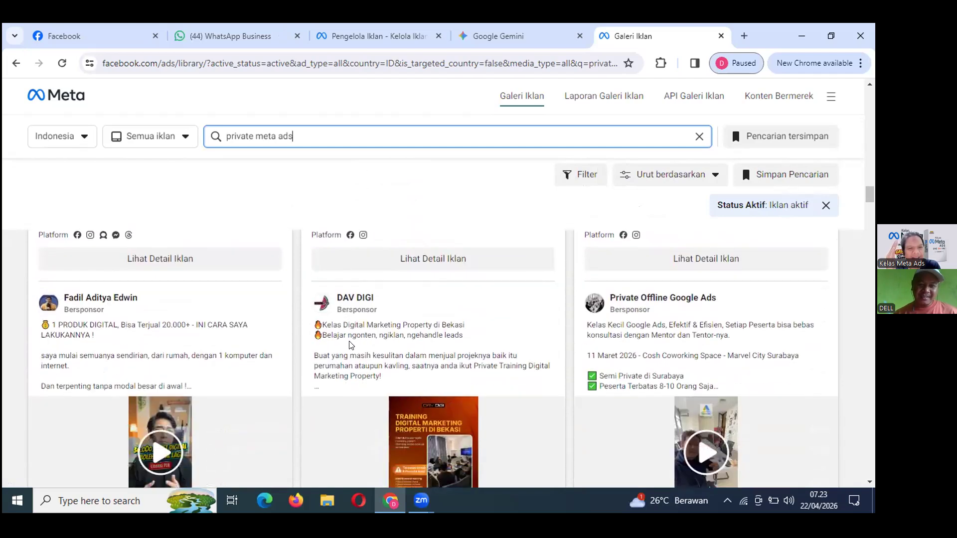
pyautogui.scroll(-5, 350, 345)
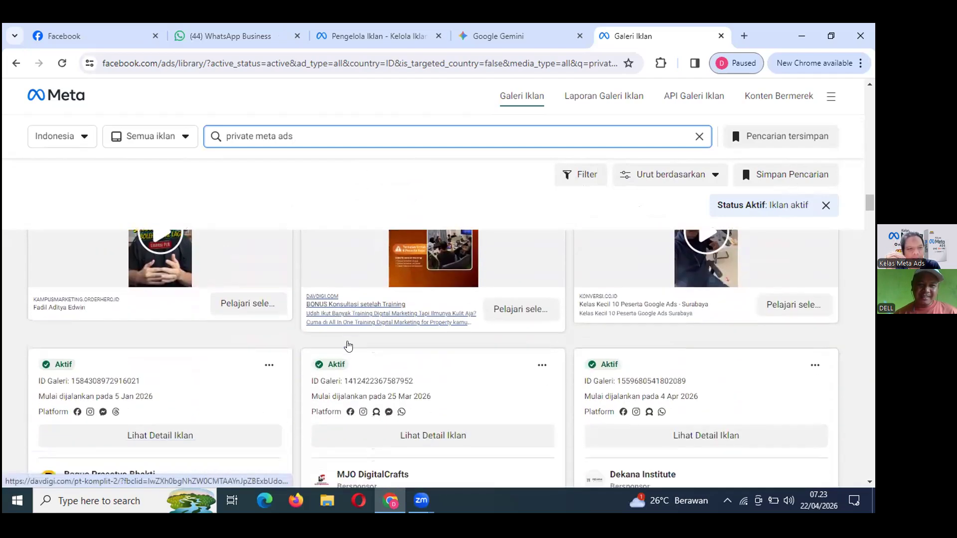
pyautogui.scroll(-2, 349, 345)
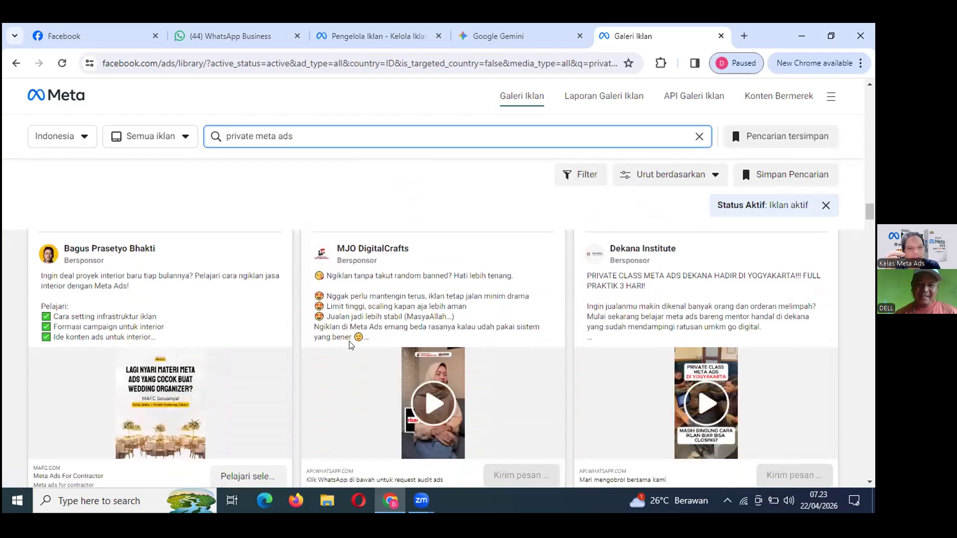
pyautogui.scroll(-5, 350, 343)
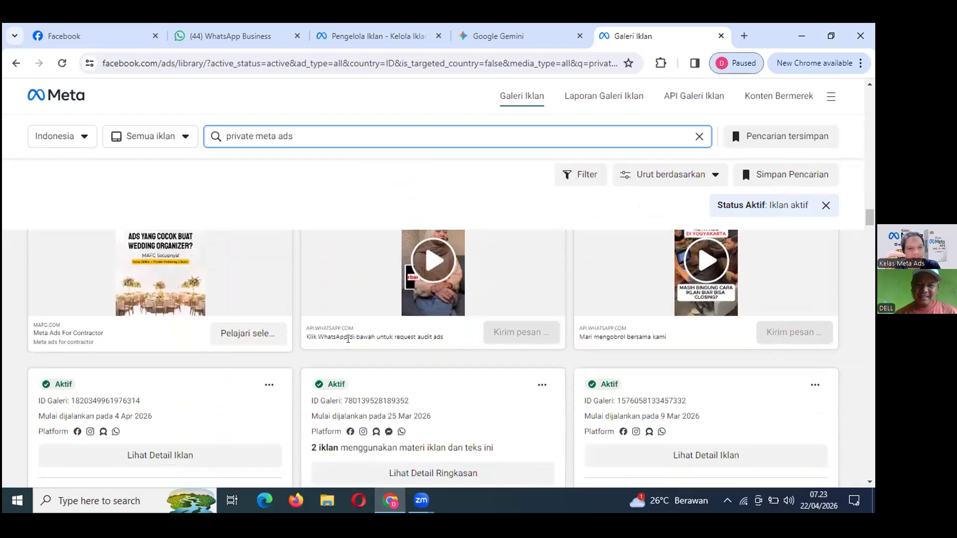
pyautogui.scroll(-2, 349, 345)
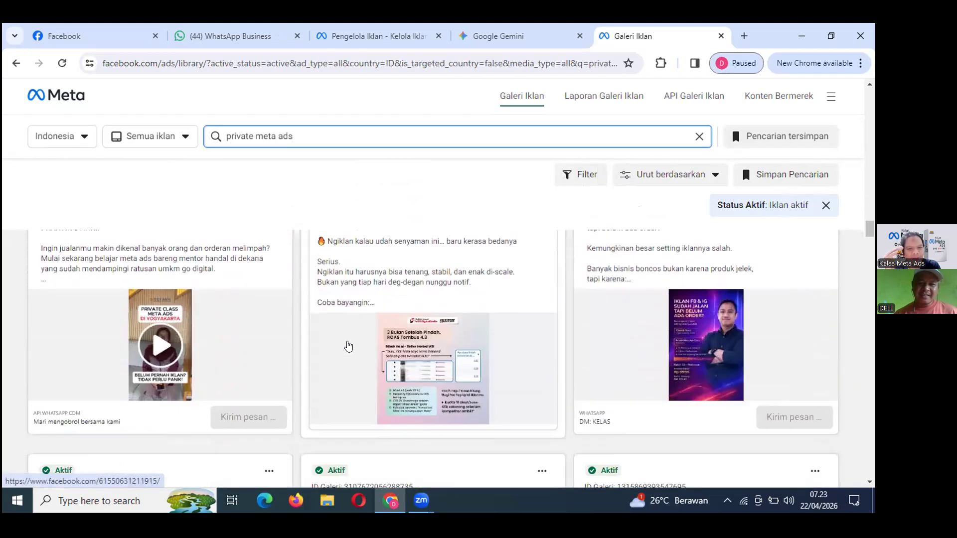
pyautogui.scroll(-6, 349, 345)
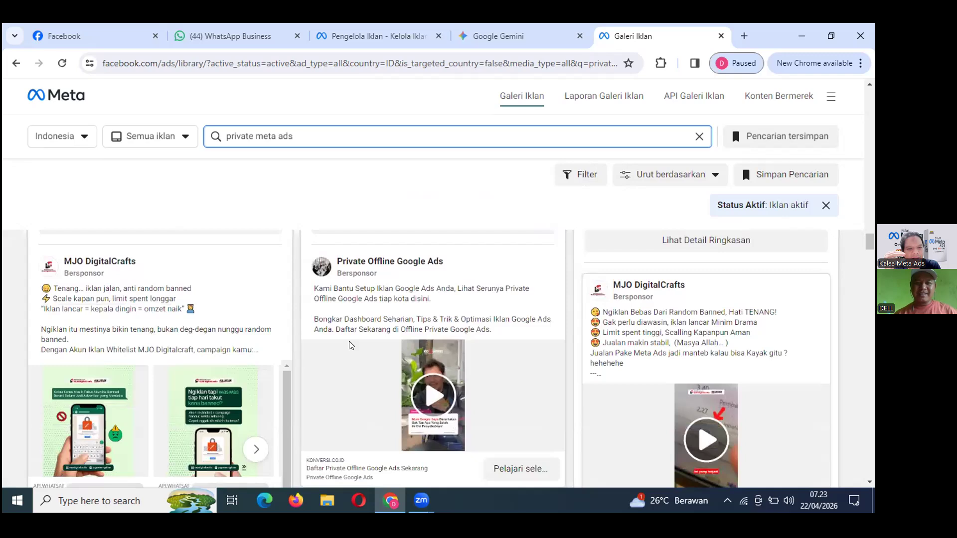
pyautogui.scroll(-2, 349, 344)
pyautogui.scroll(-4, 349, 344)
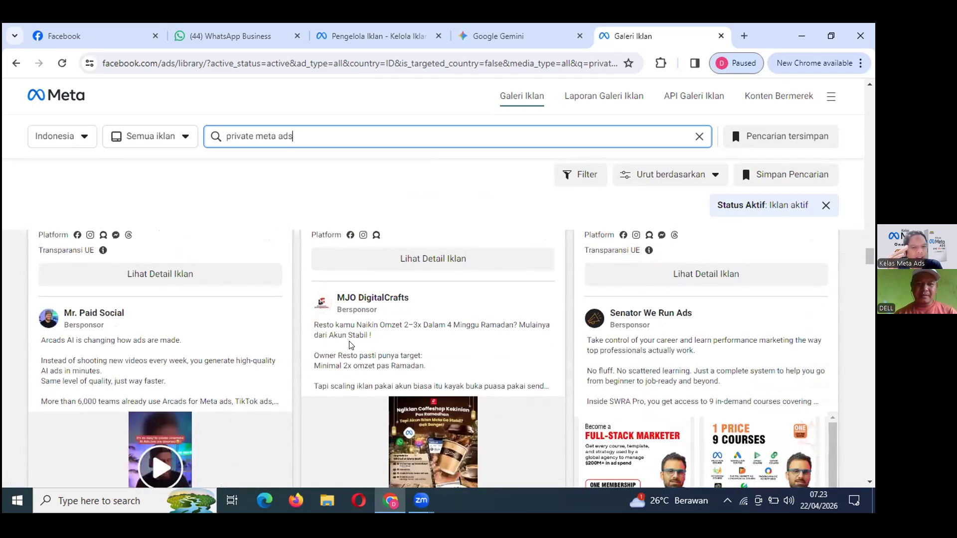
pyautogui.scroll(-6, 351, 345)
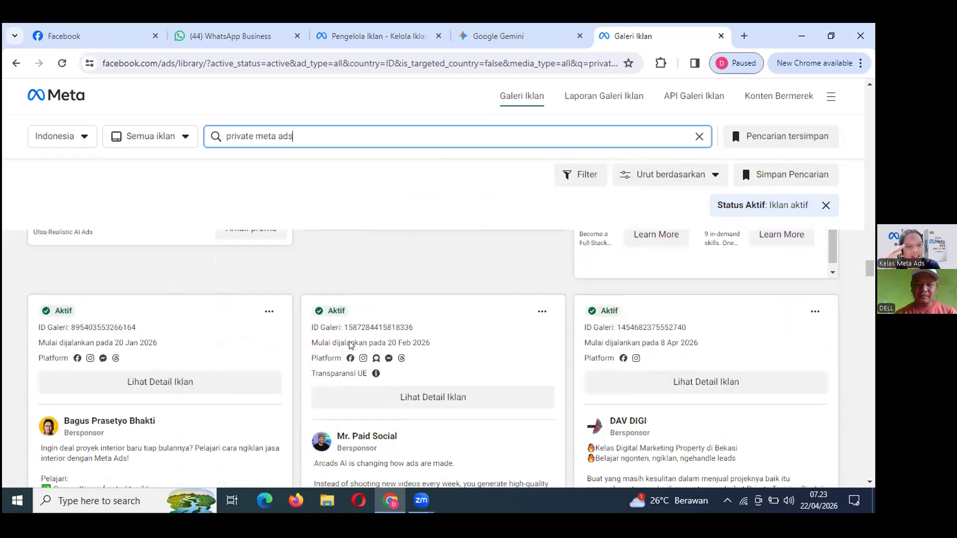
pyautogui.scroll(-4, 351, 344)
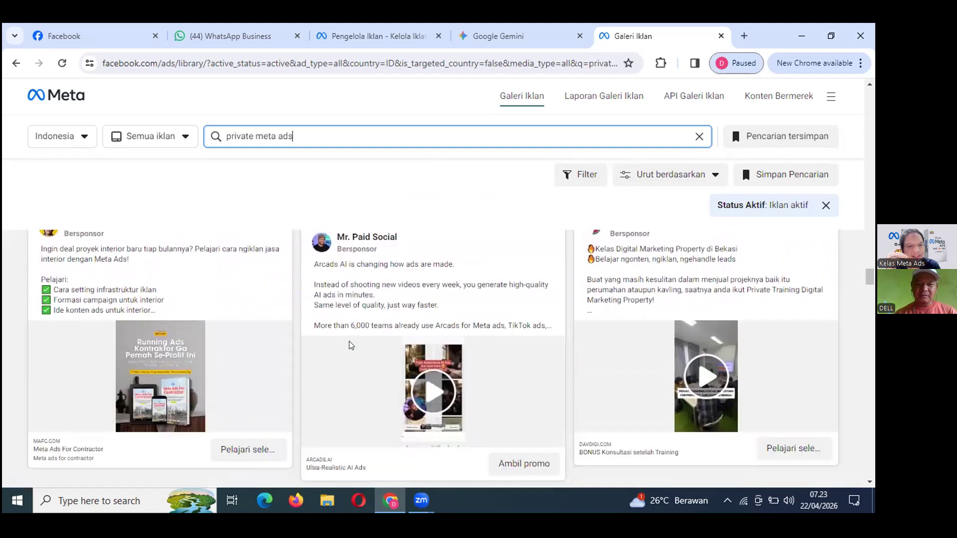
pyautogui.scroll(-2, 351, 345)
pyautogui.scroll(-3, 349, 345)
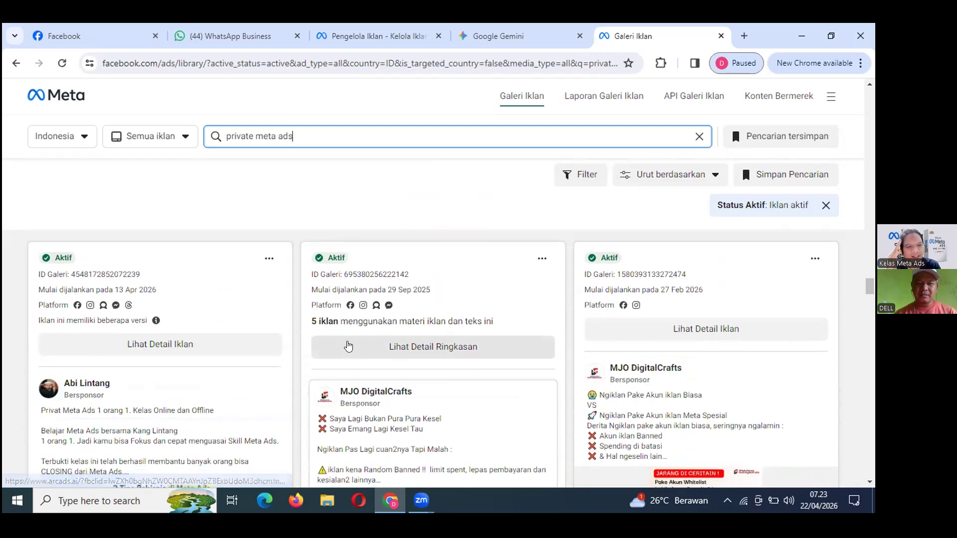
pyautogui.scroll(-2, 348, 346)
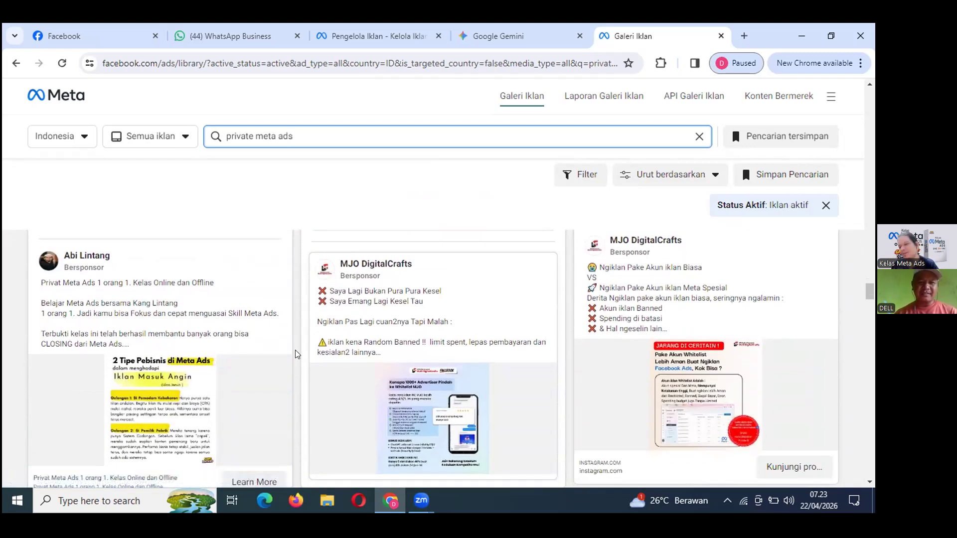
pyautogui.scroll(-1, 295, 354)
pyautogui.scroll(1, 296, 353)
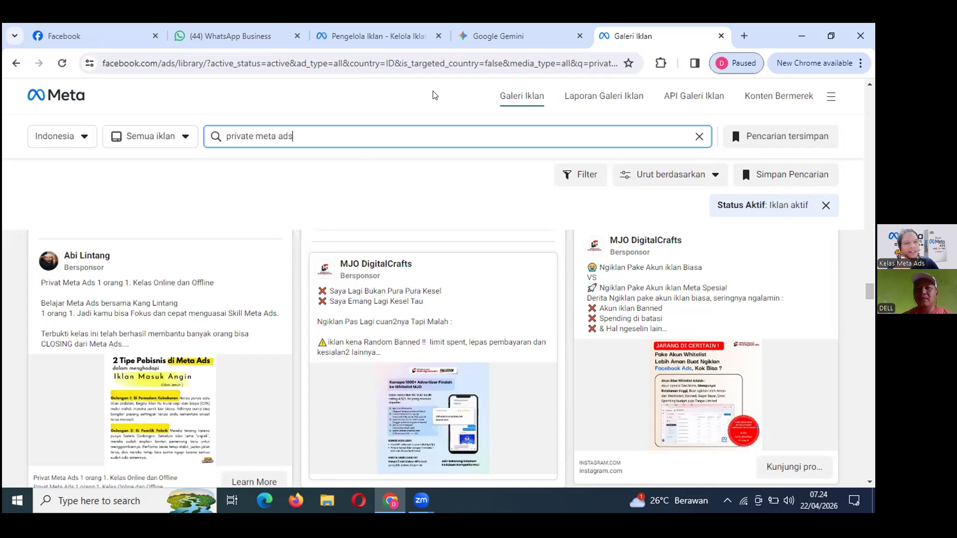
# Visit the Google Gemini tab, then return to the Ads Manager ads table.
pyautogui.click(493, 38)
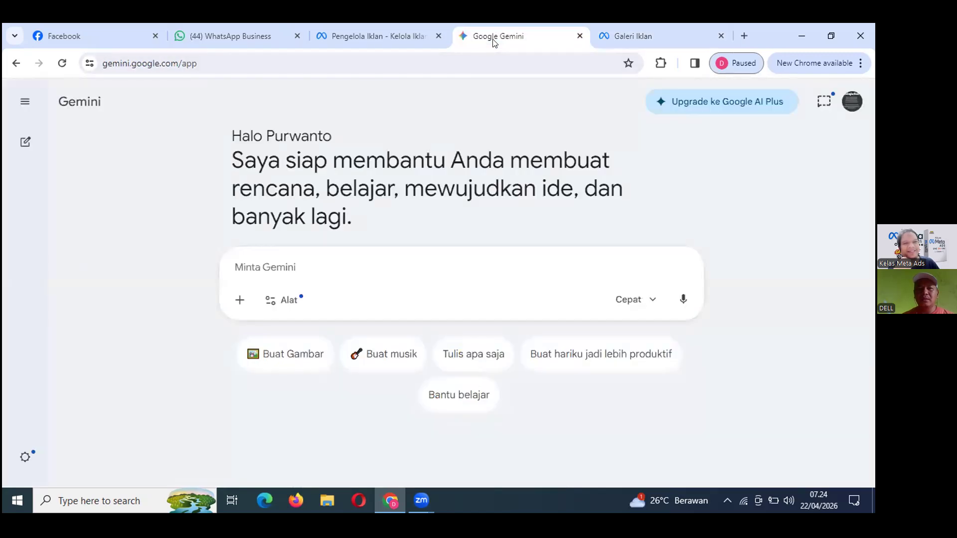
pyautogui.click(371, 39)
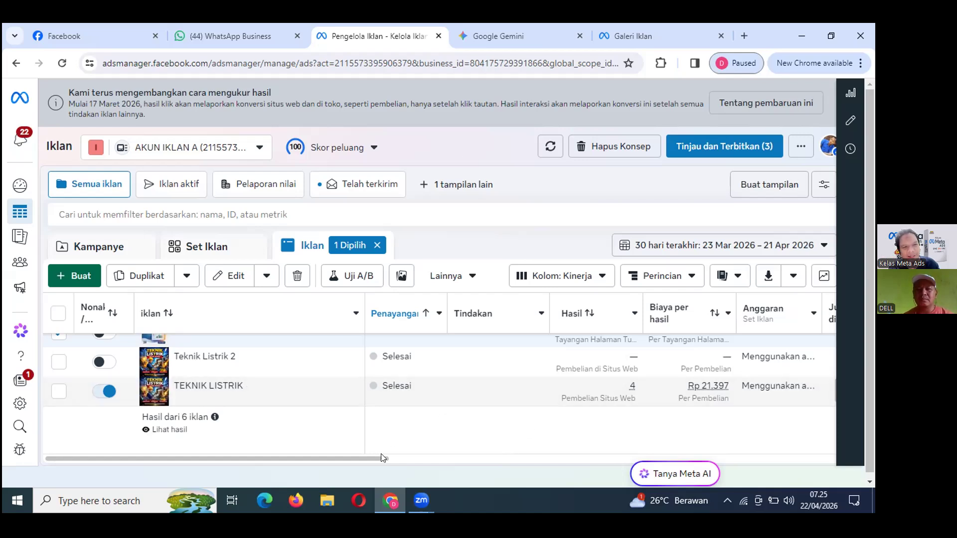
# Scroll the ads table right to the column headers' end and open the + column options.
pyautogui.moveTo(385, 457); pyautogui.dragTo(792, 446)
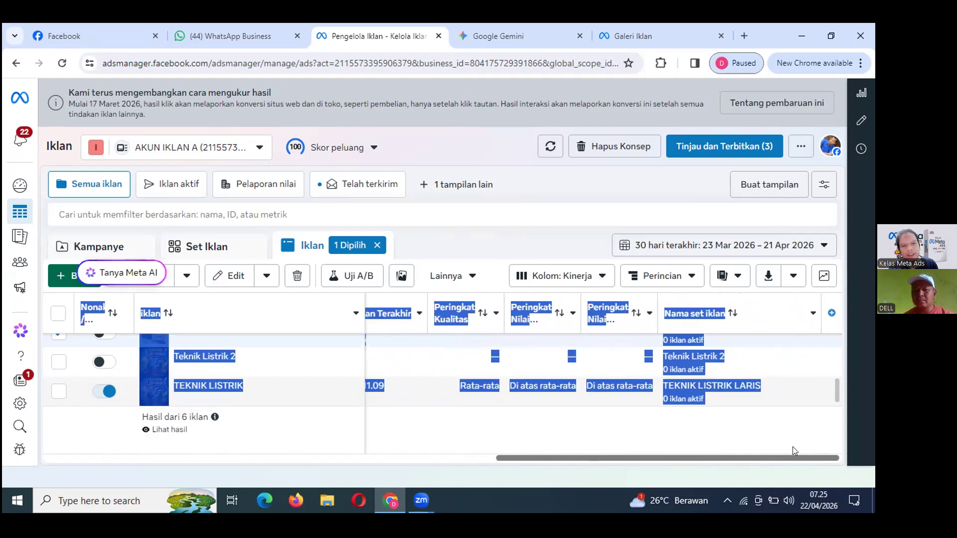
pyautogui.click(742, 418)
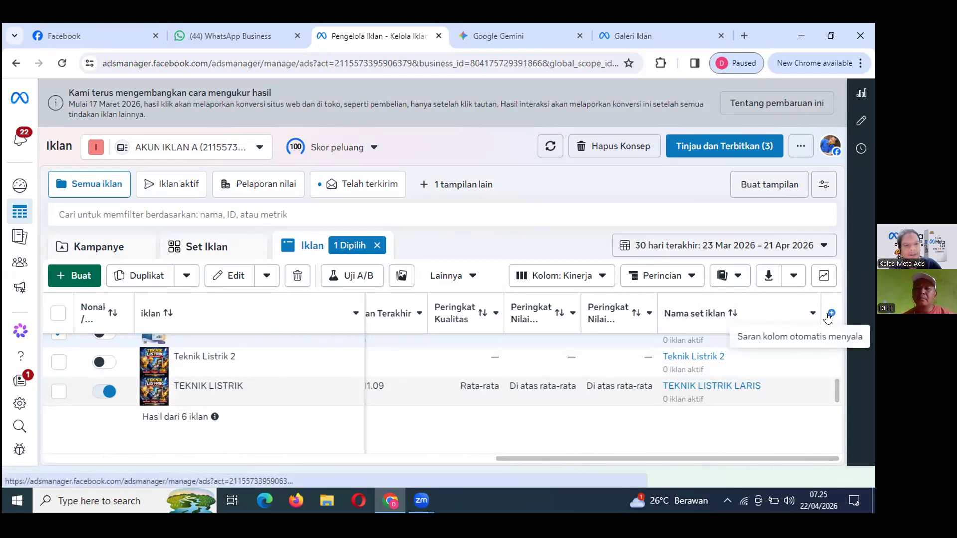
pyautogui.click(830, 314)
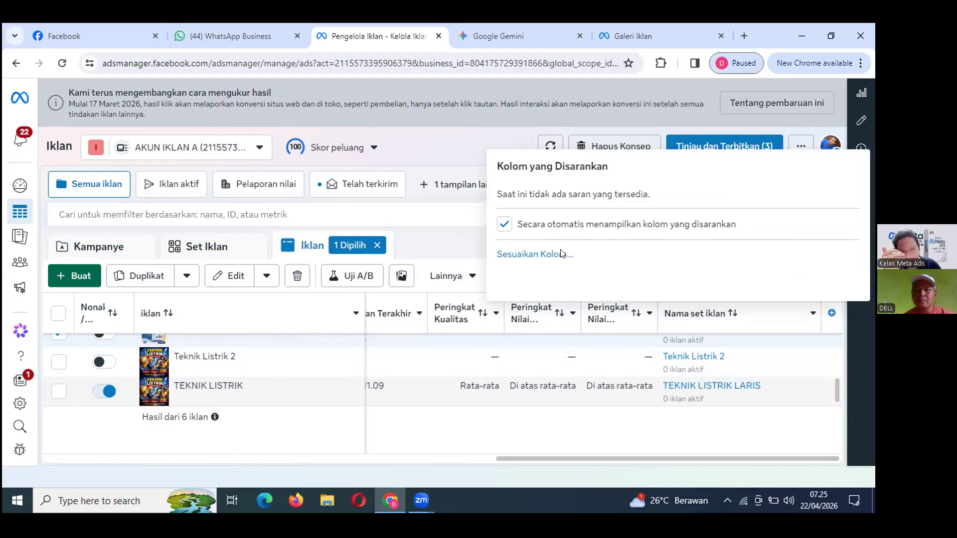
# In column customization, add ROAS Hasil, Tingkat Hasil, Nilai hasil and Persentase Jumlah yang Dihabiskan.
pyautogui.click(516, 253)
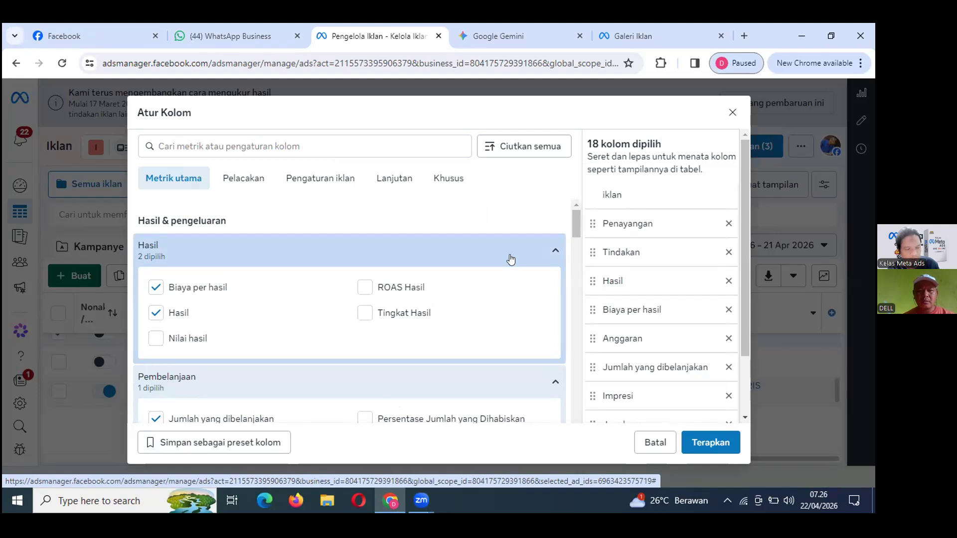
pyautogui.click(365, 294)
pyautogui.scroll(-1, 367, 304)
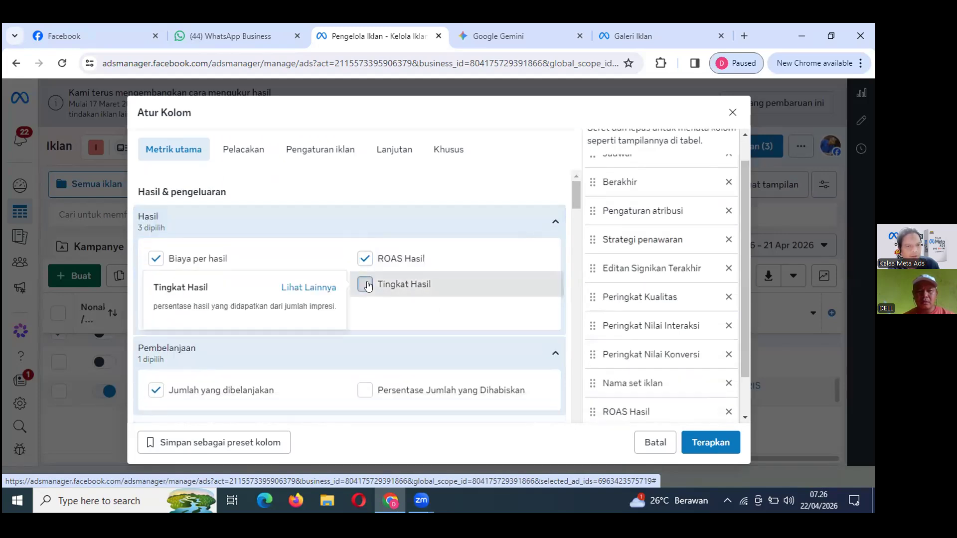
pyautogui.click(366, 285)
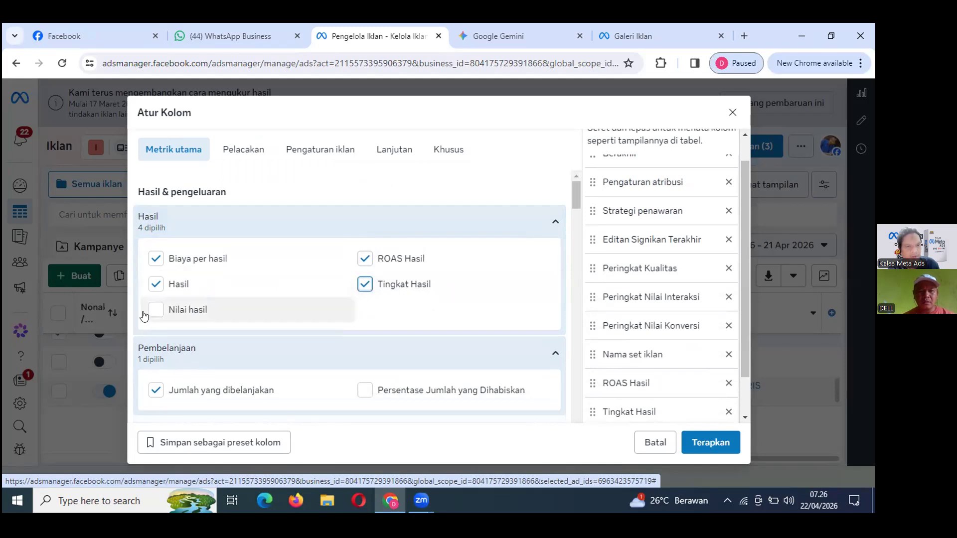
pyautogui.click(155, 310)
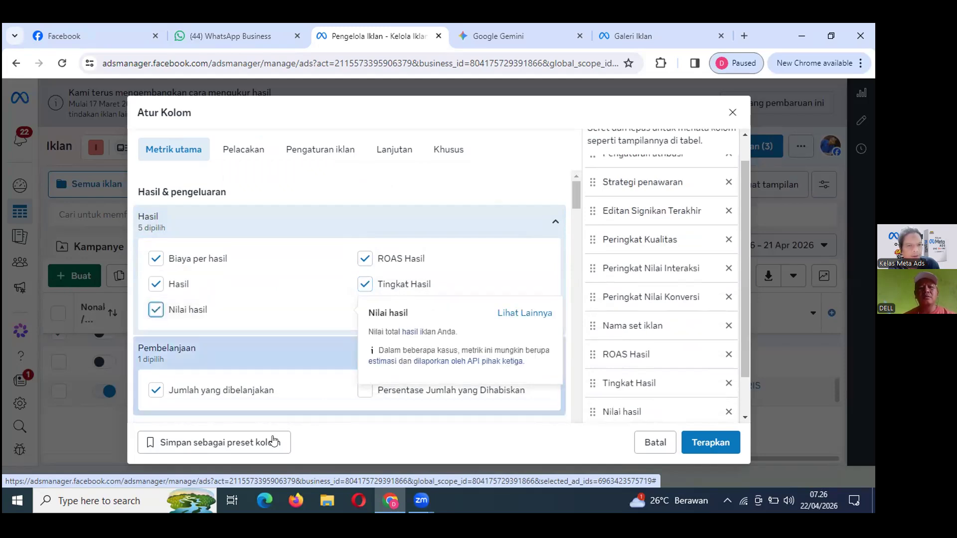
pyautogui.scroll(-3, 534, 367)
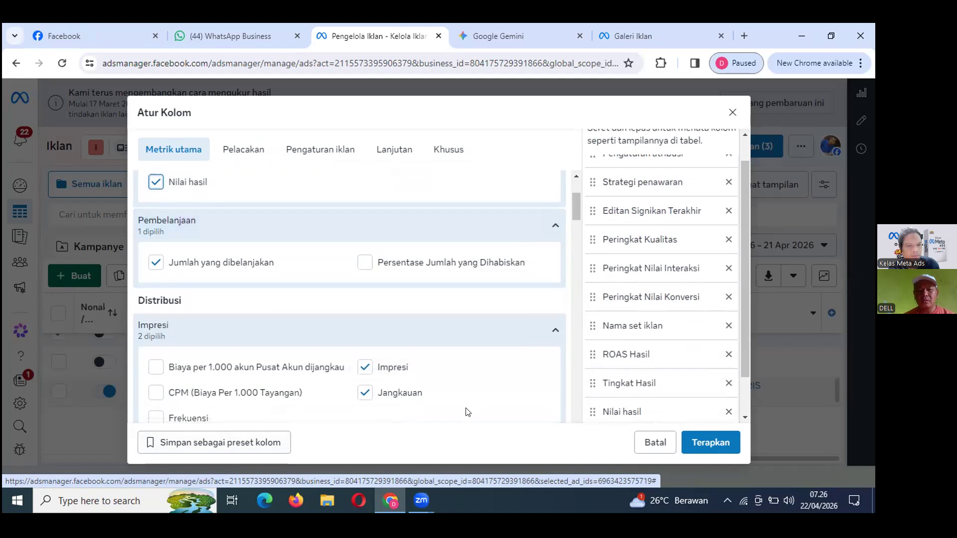
pyautogui.scroll(-1, 468, 411)
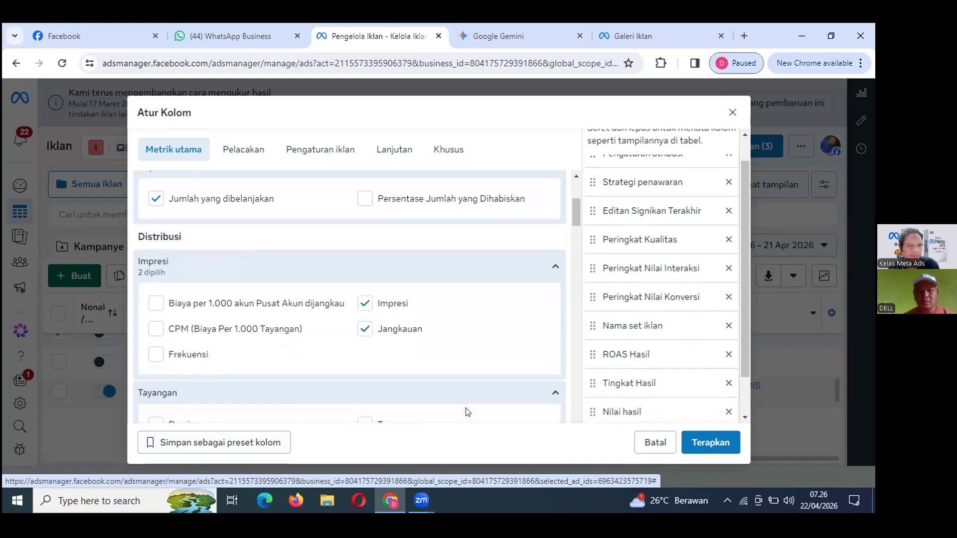
pyautogui.scroll(1, 467, 412)
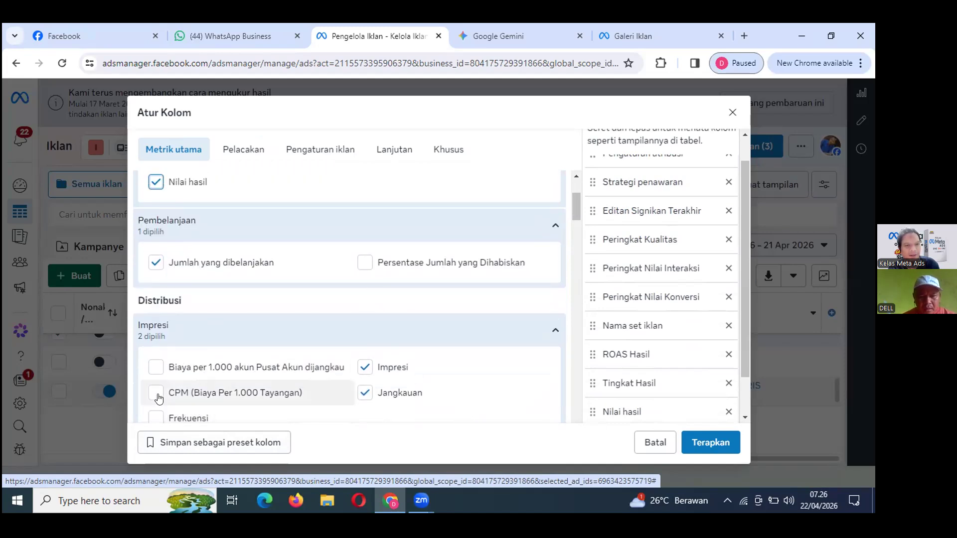
pyautogui.click(366, 264)
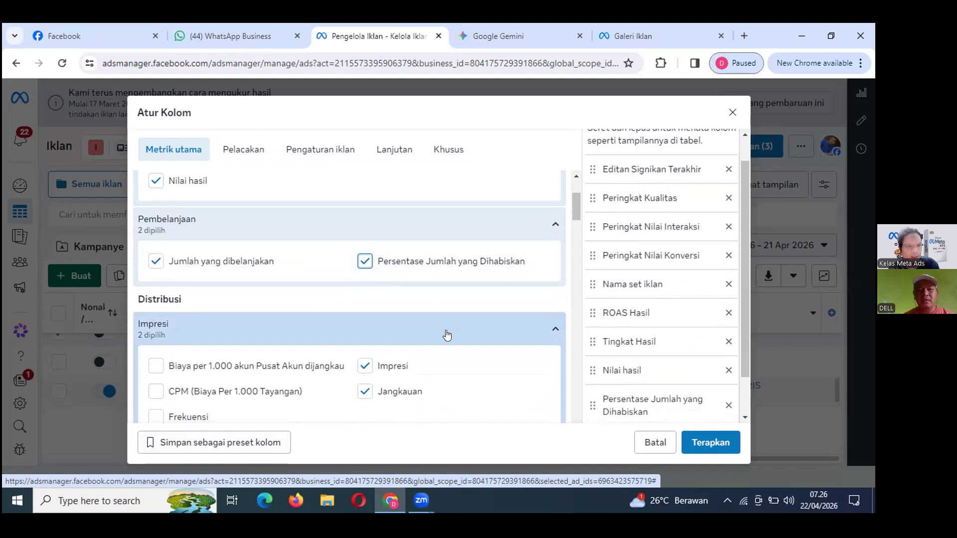
# Add CPM, Frekuensi, Biaya per 1.000 akun Pusat Akun dijangkau, Tayangan and Pemirsa columns.
pyautogui.scroll(-2, 444, 344)
pyautogui.scroll(2, 443, 347)
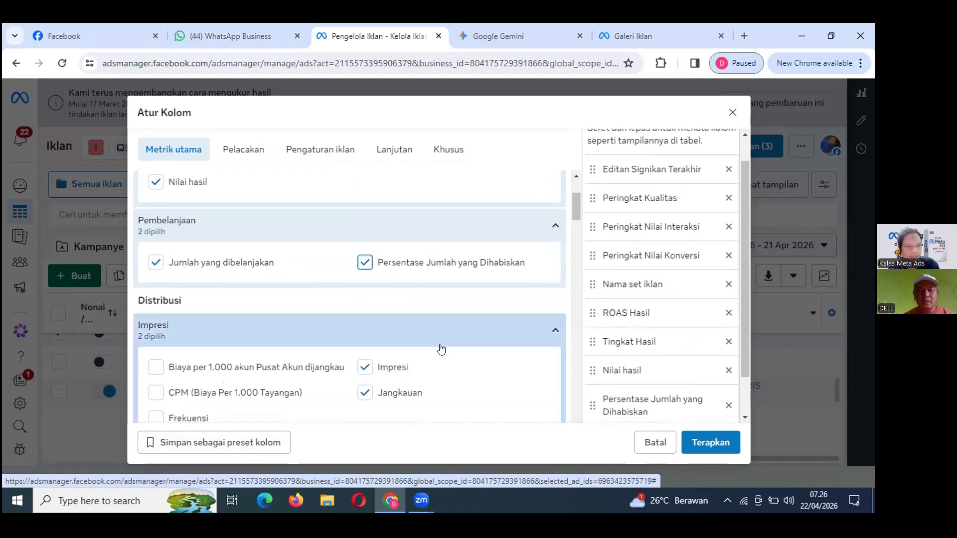
pyautogui.scroll(-1, 441, 349)
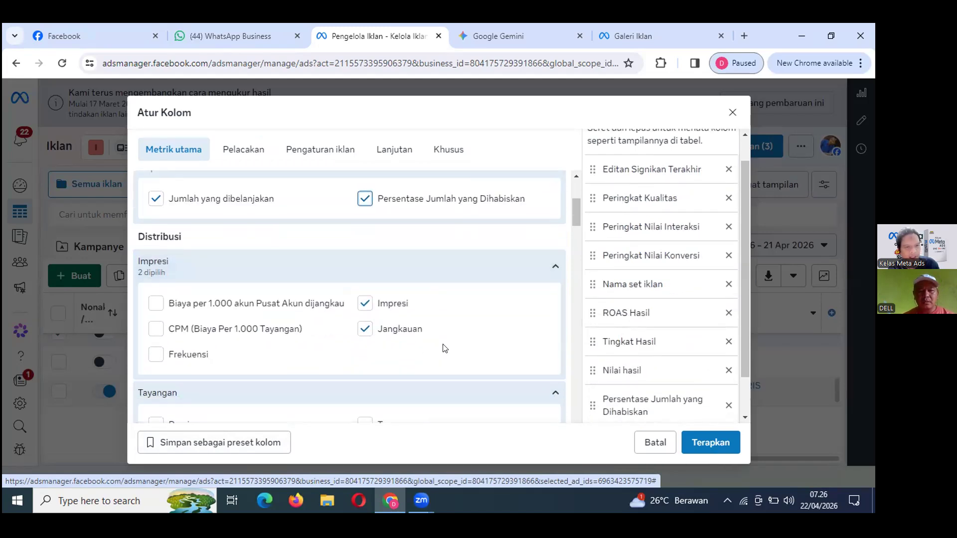
pyautogui.click(155, 331)
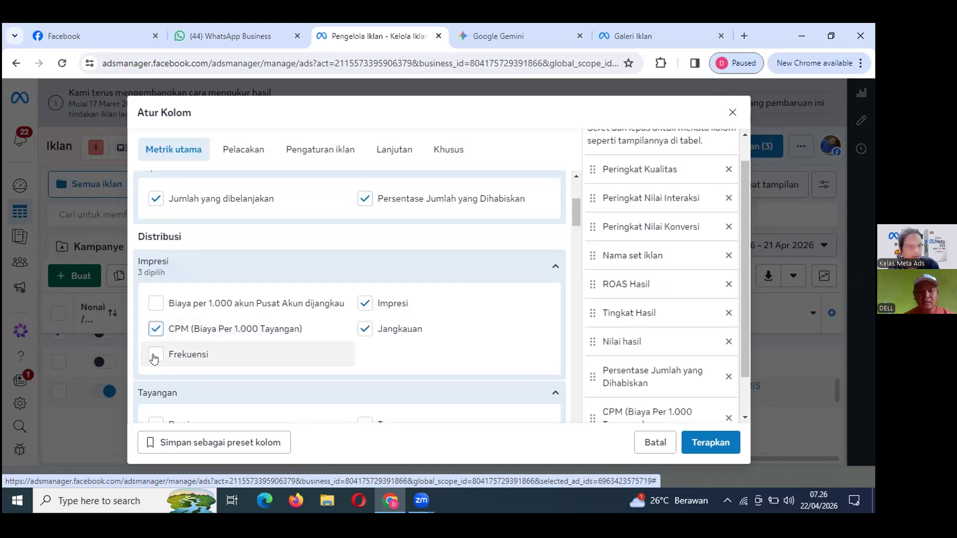
pyautogui.press('space')
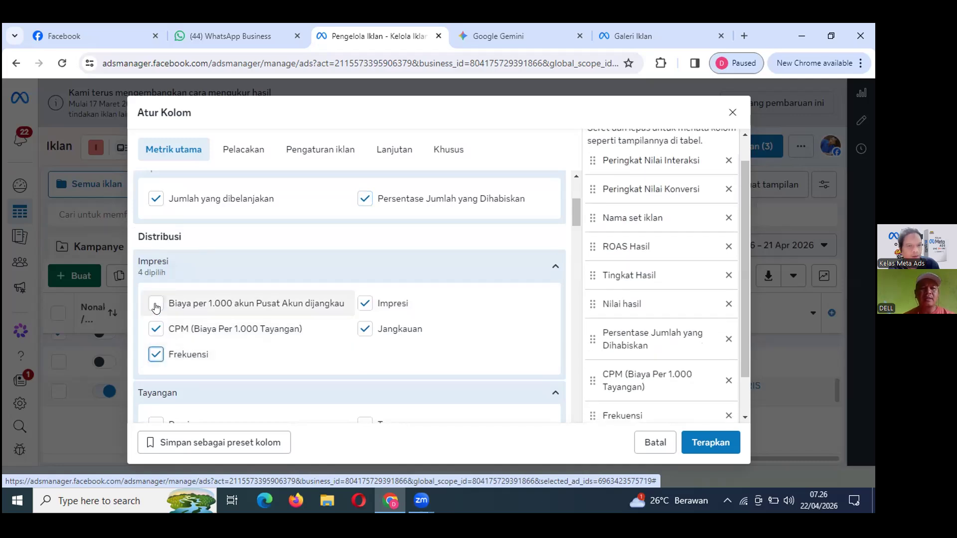
pyautogui.click(156, 305)
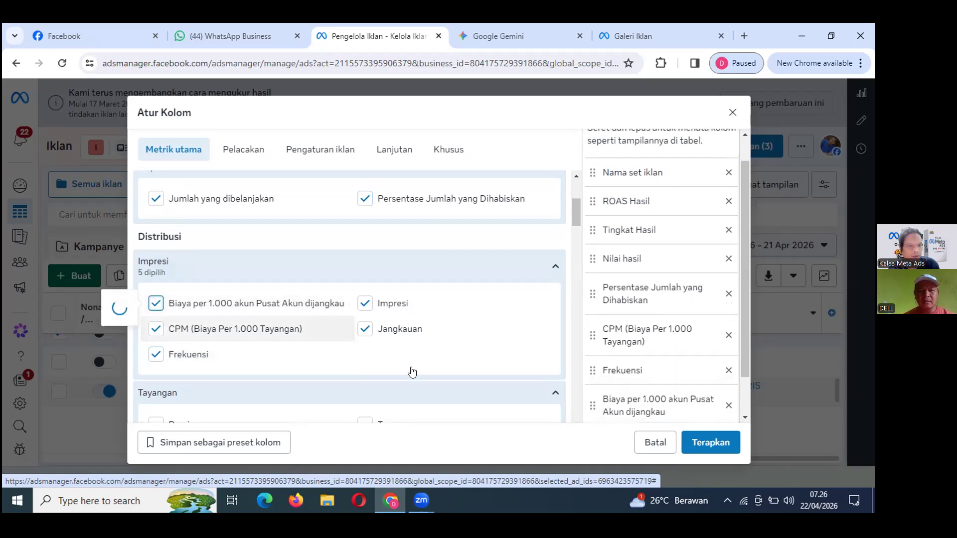
pyautogui.scroll(-1, 411, 371)
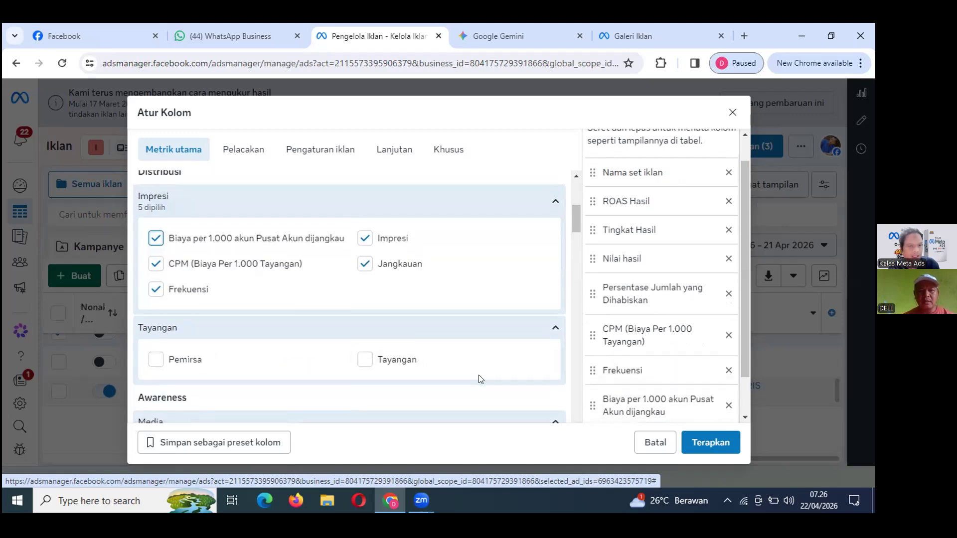
pyautogui.scroll(-1, 459, 372)
pyautogui.click(363, 298)
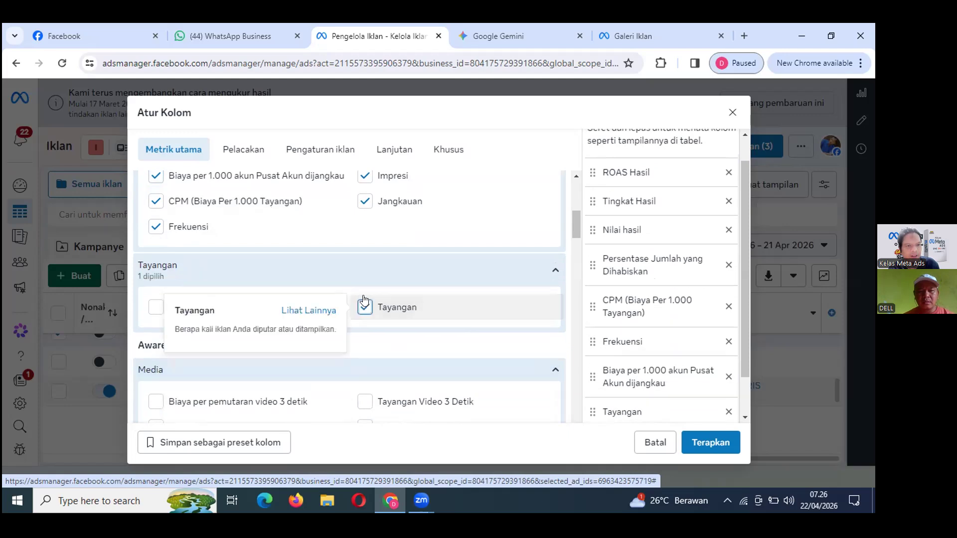
pyautogui.click(156, 307)
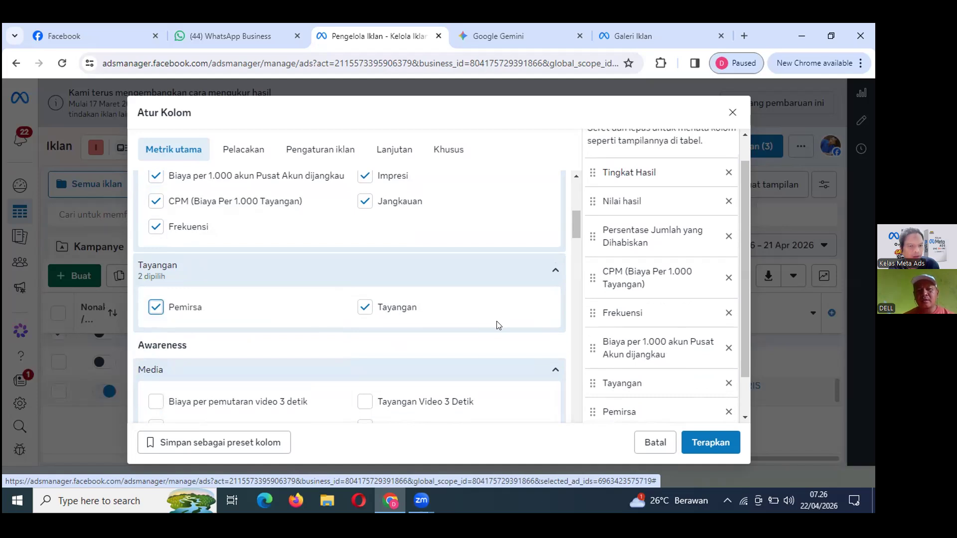
# Add the cost-per-click columns: outbound, unique outbound, unique link, unique (semua), CPC and CPC (semua).
pyautogui.scroll(-1, 499, 325)
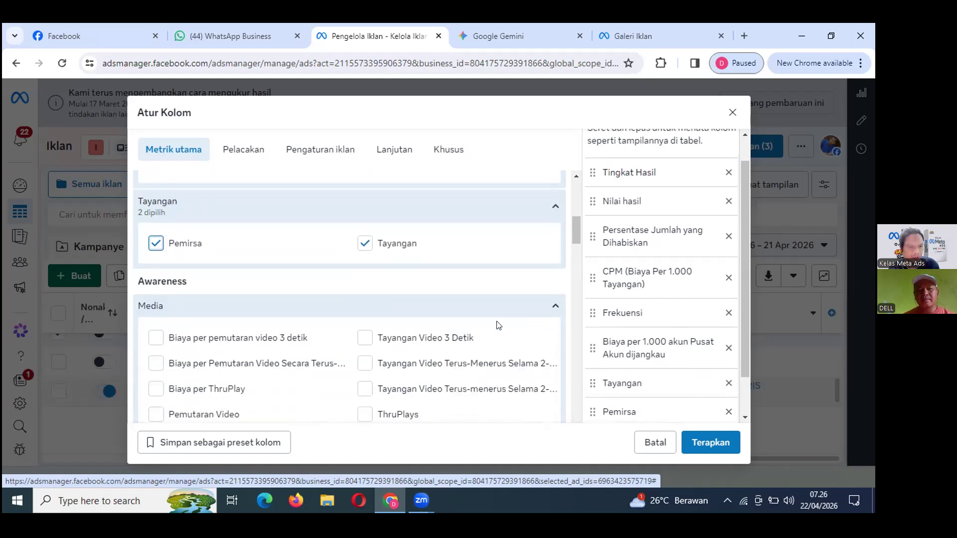
pyautogui.scroll(-2, 498, 325)
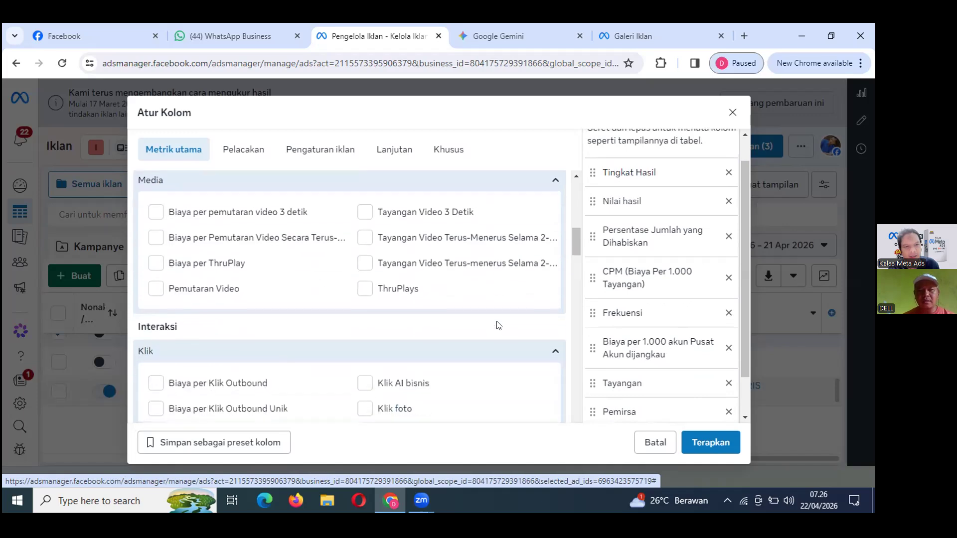
pyautogui.scroll(-2, 498, 325)
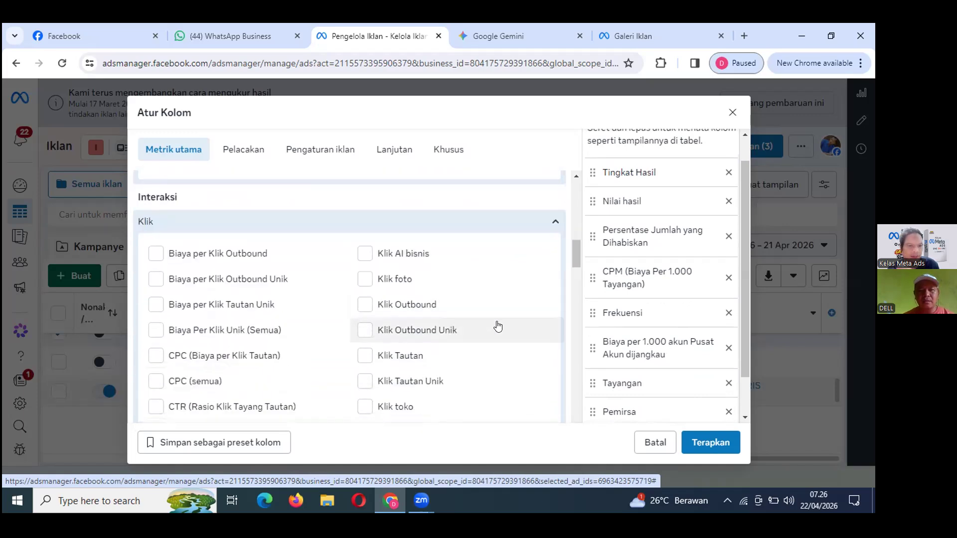
pyautogui.scroll(1, 498, 326)
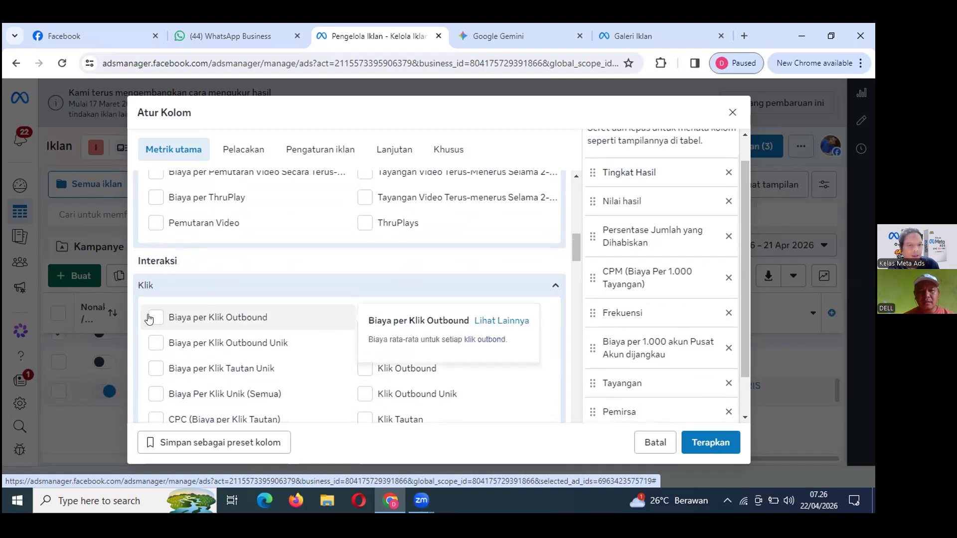
pyautogui.click(148, 318)
pyautogui.click(151, 355)
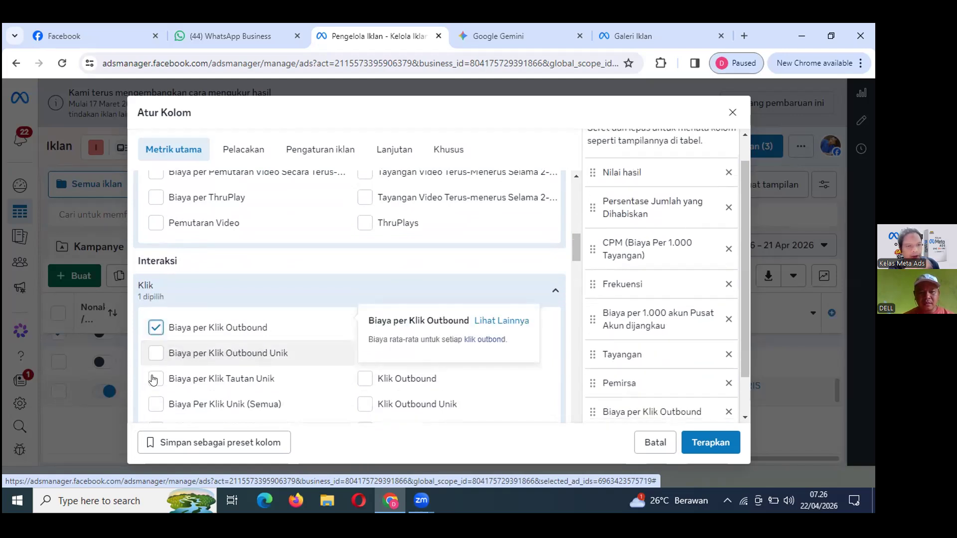
pyautogui.click(153, 381)
pyautogui.scroll(-1, 294, 378)
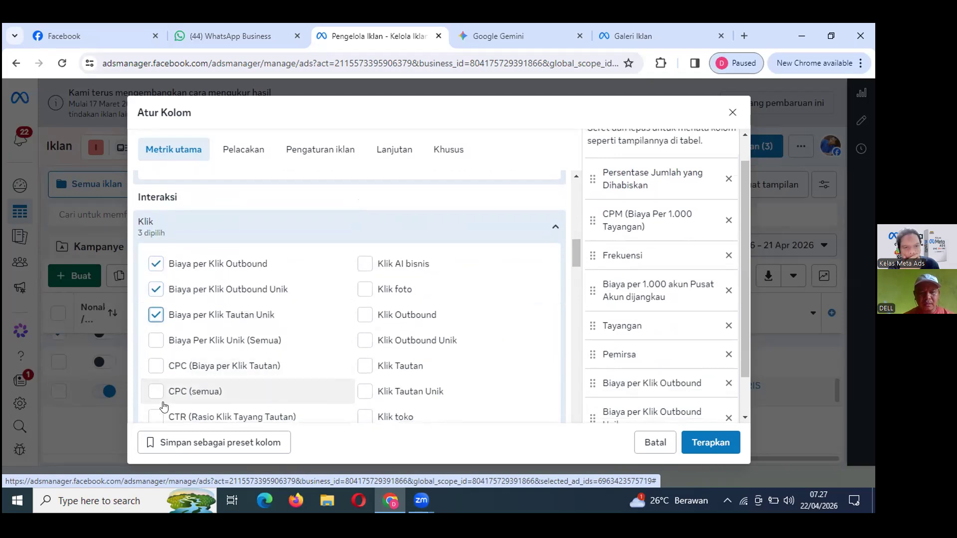
pyautogui.click(154, 342)
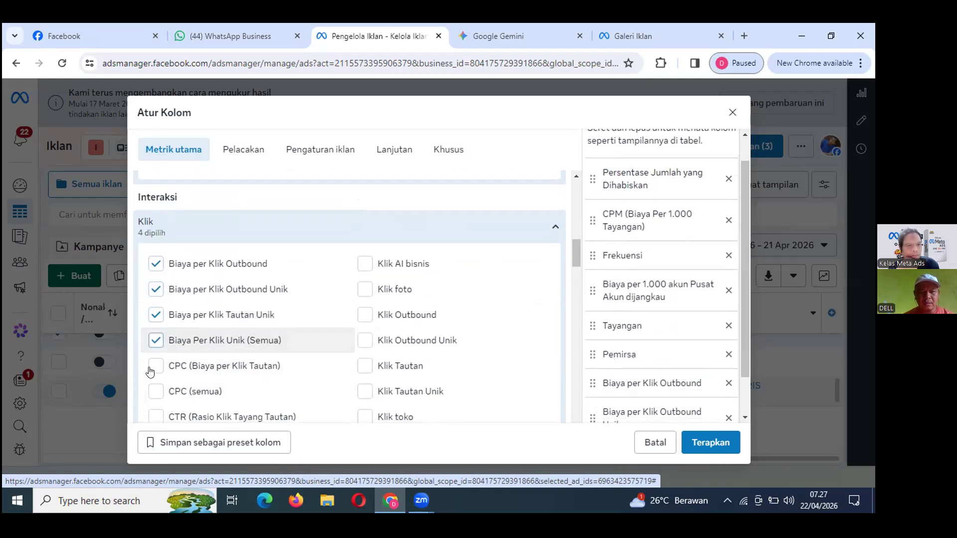
pyautogui.click(150, 372)
pyautogui.click(195, 392)
# Add the CTR (tautan), CTR (Semua), both CTR Unik variants and Klik (semua) columns.
pyautogui.scroll(-1, 171, 395)
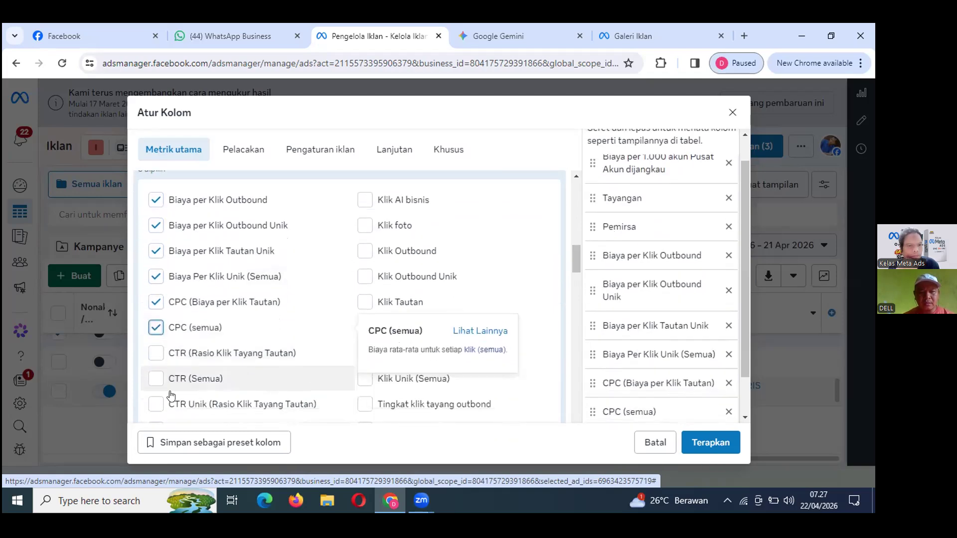
pyautogui.click(155, 355)
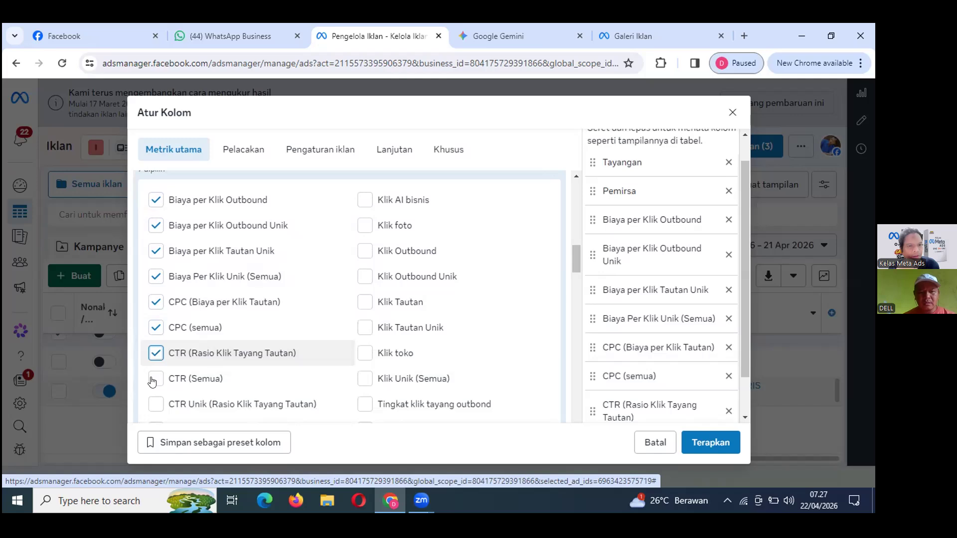
pyautogui.click(156, 379)
pyautogui.click(155, 405)
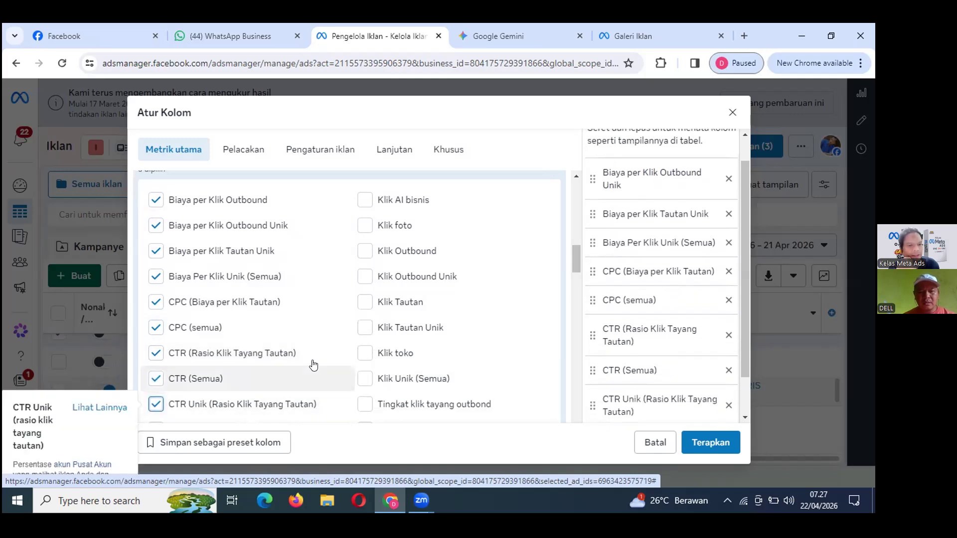
pyautogui.scroll(-1, 499, 389)
pyautogui.click(150, 368)
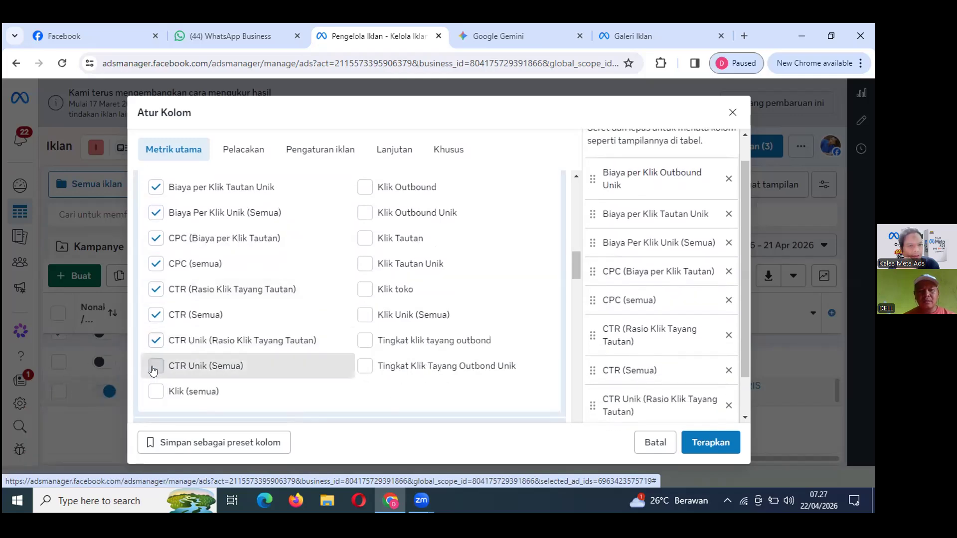
pyautogui.click(244, 390)
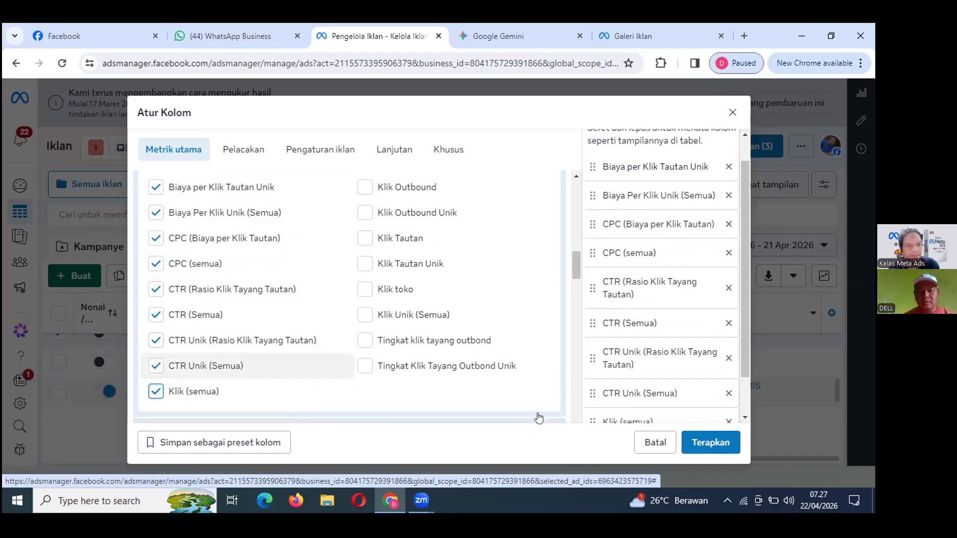
pyautogui.scroll(-1, 539, 417)
pyautogui.click(707, 448)
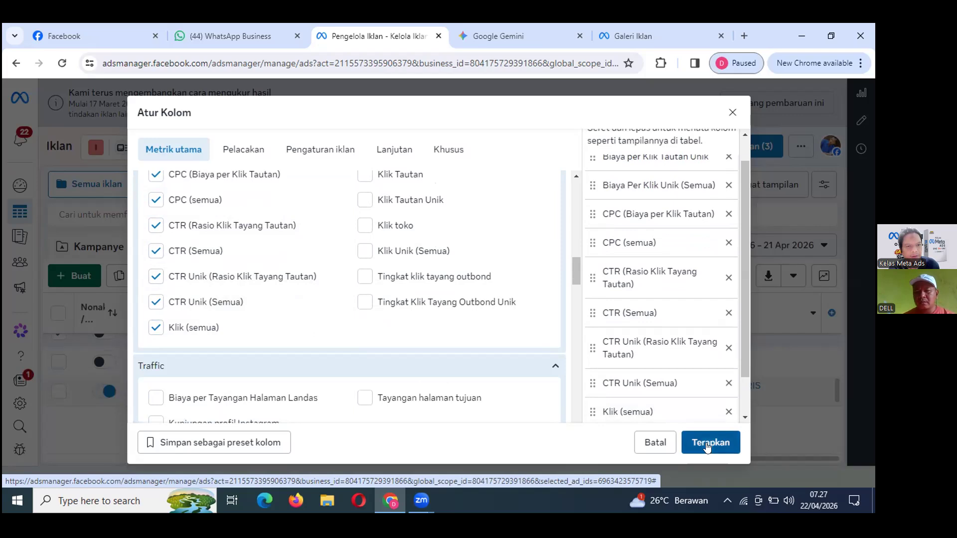
# Apply the custom columns and scroll across to review TEKNIK LISTRIK's CPM, frequency and impressions.
pyautogui.click(707, 445)
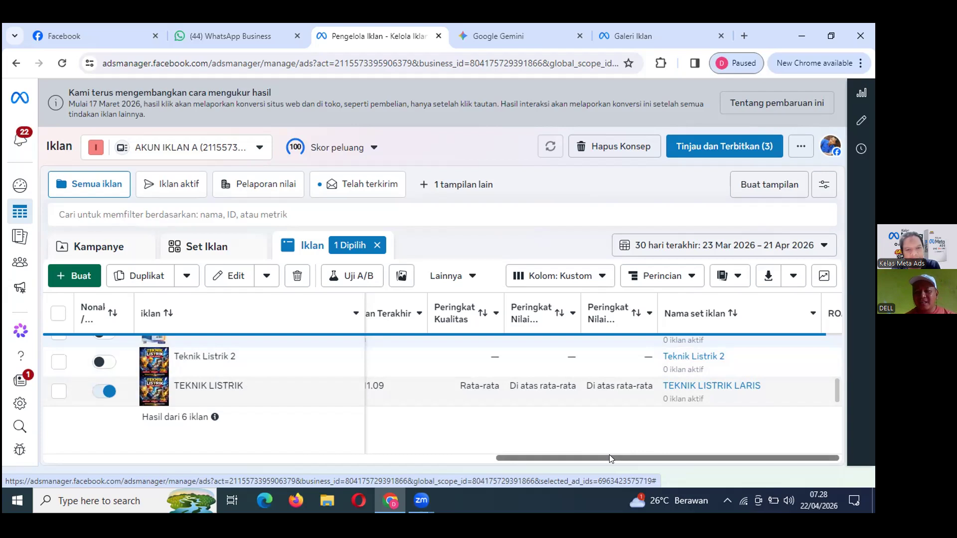
pyautogui.moveTo(505, 459); pyautogui.dragTo(619, 474)
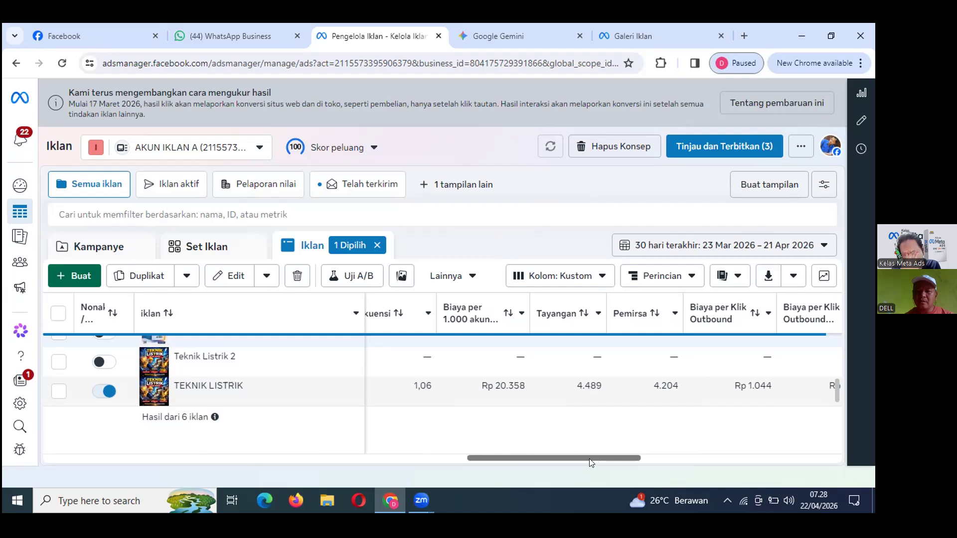
pyautogui.moveTo(589, 458); pyautogui.dragTo(575, 459)
pyautogui.moveTo(461, 317)
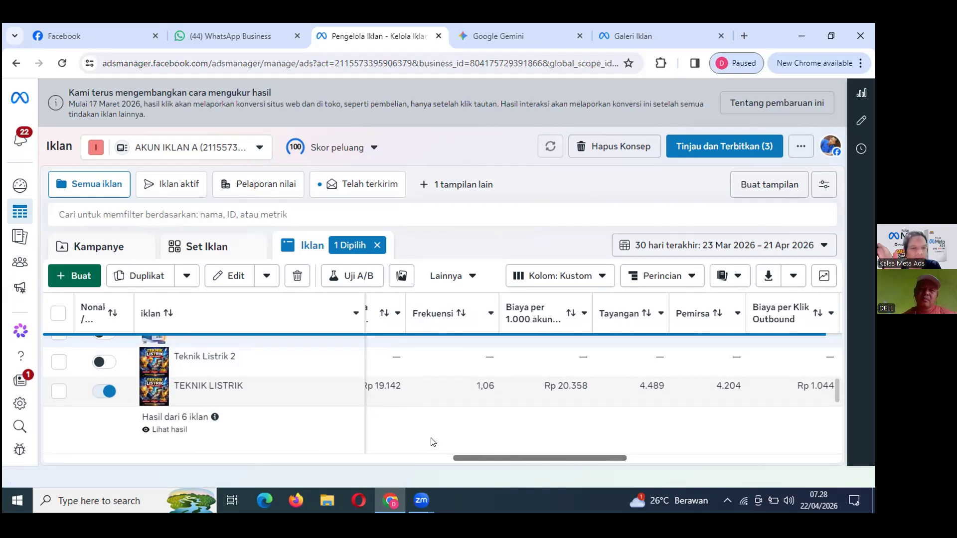
pyautogui.moveTo(528, 456); pyautogui.dragTo(505, 457)
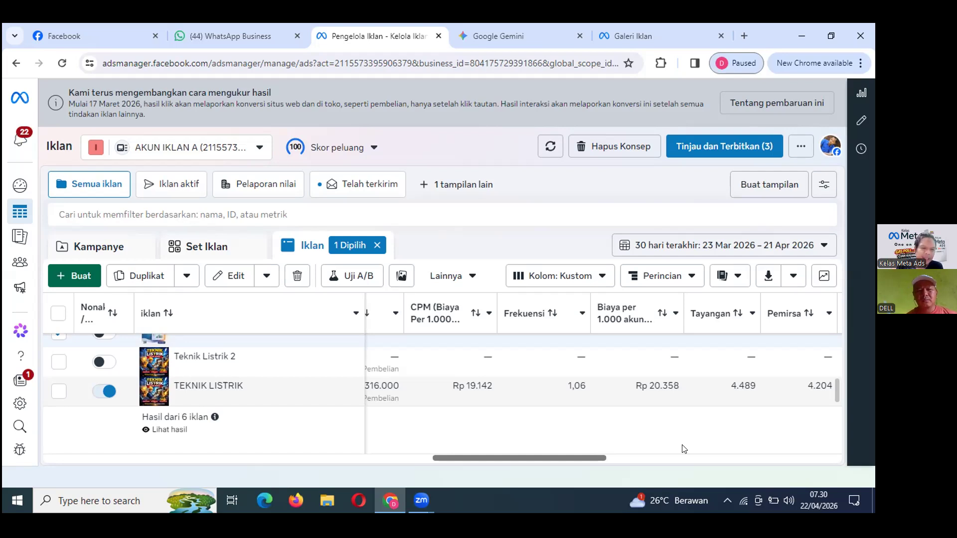
# Leave the Ads Manager table and switch to another open browser tab.
pyautogui.moveTo(447, 397)
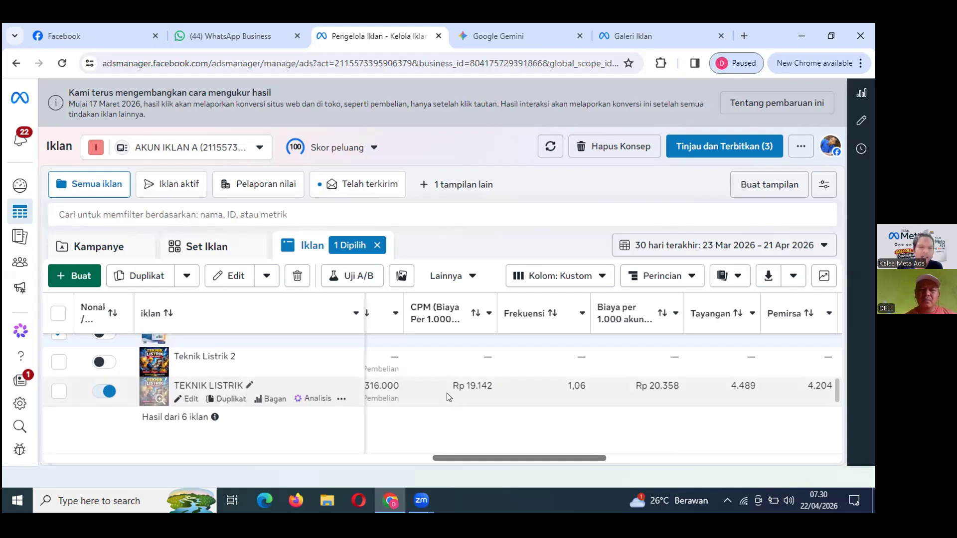
pyautogui.moveTo(459, 316)
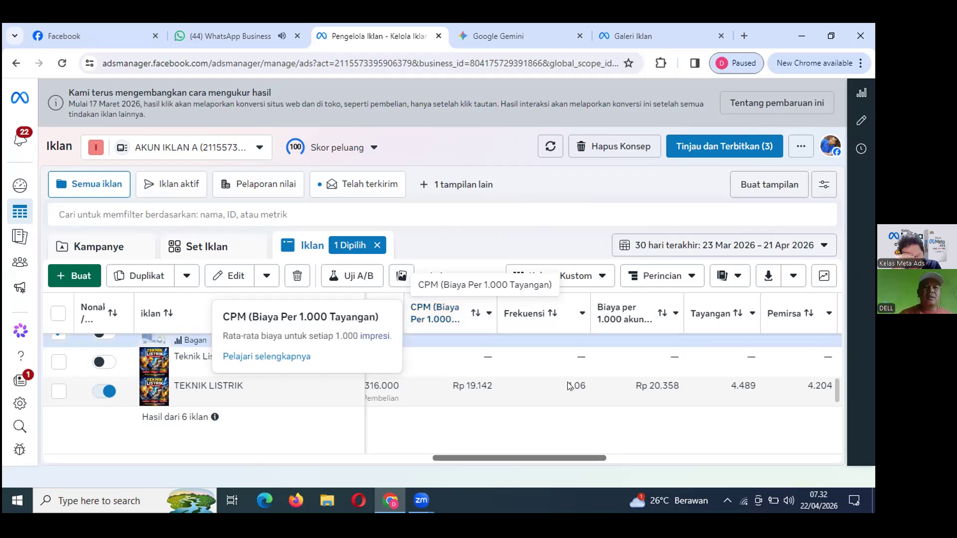
pyautogui.click(500, 44)
# Open Scalev in a new tab, log in, and open the E-BOOK TEKNIK LISTRIK PRAKTIS (PLR) landing page.
pyautogui.hotkey('ctrl', 'Tab')
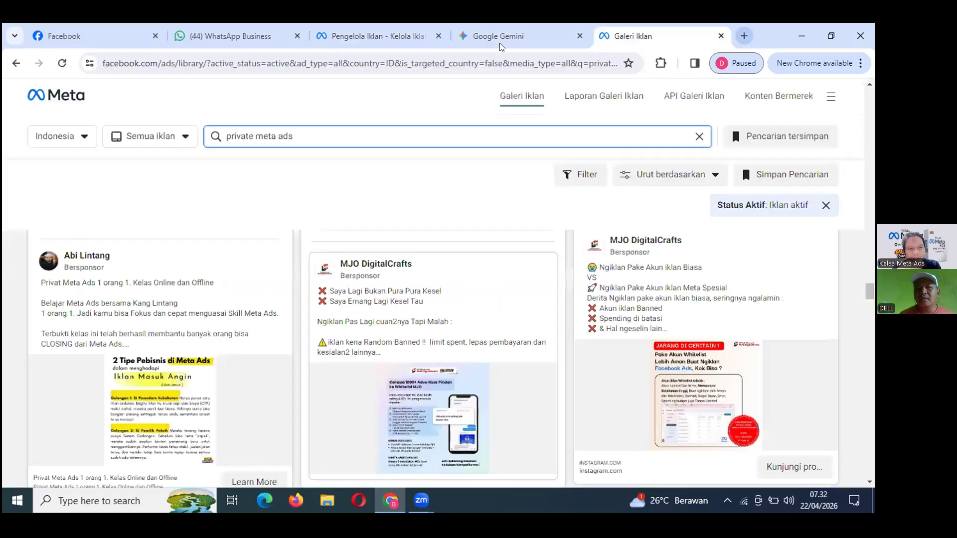
pyautogui.hotkey('ctrl', 't')
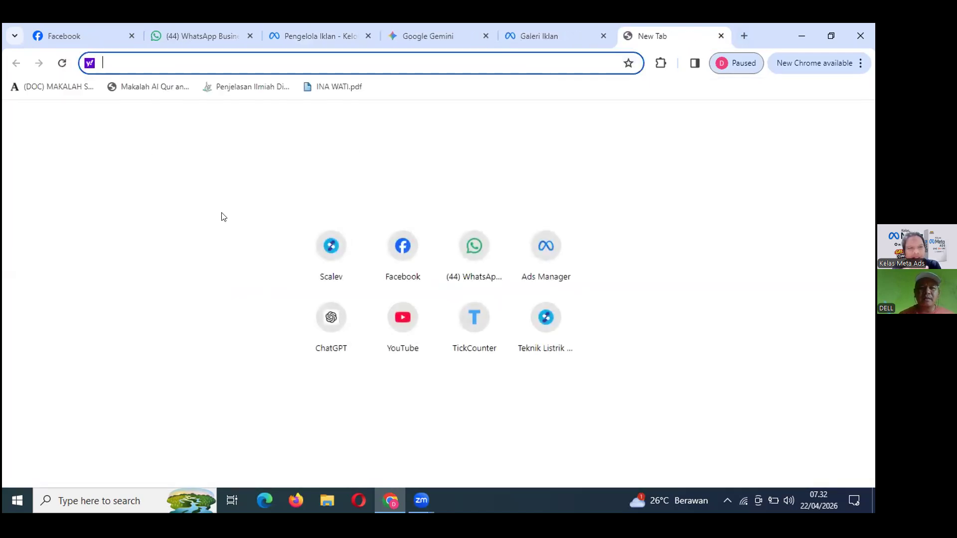
pyautogui.click(331, 247)
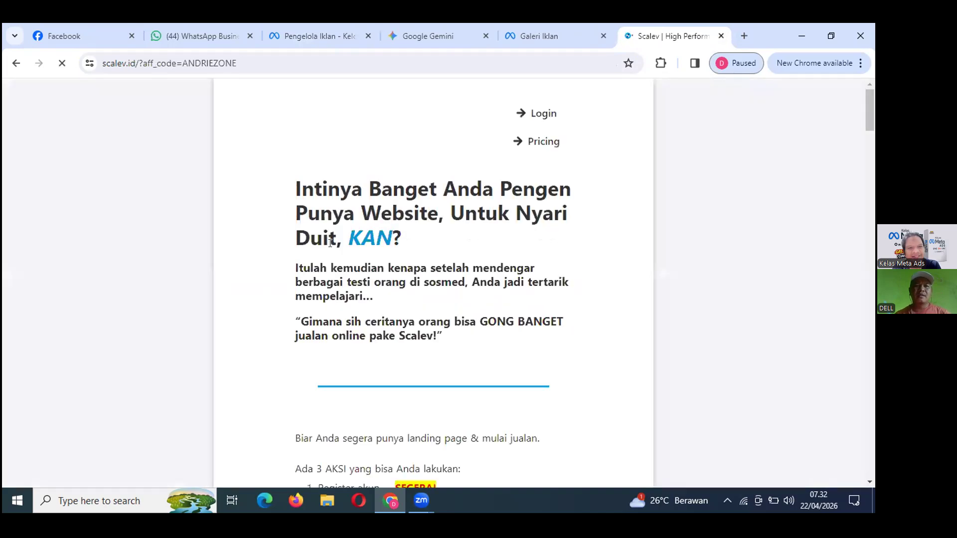
pyautogui.click(532, 113)
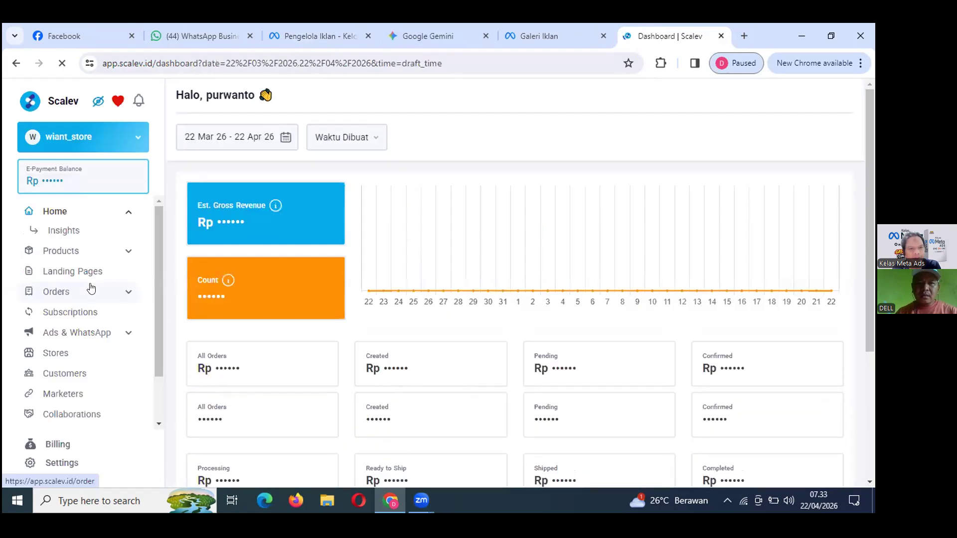
pyautogui.click(64, 273)
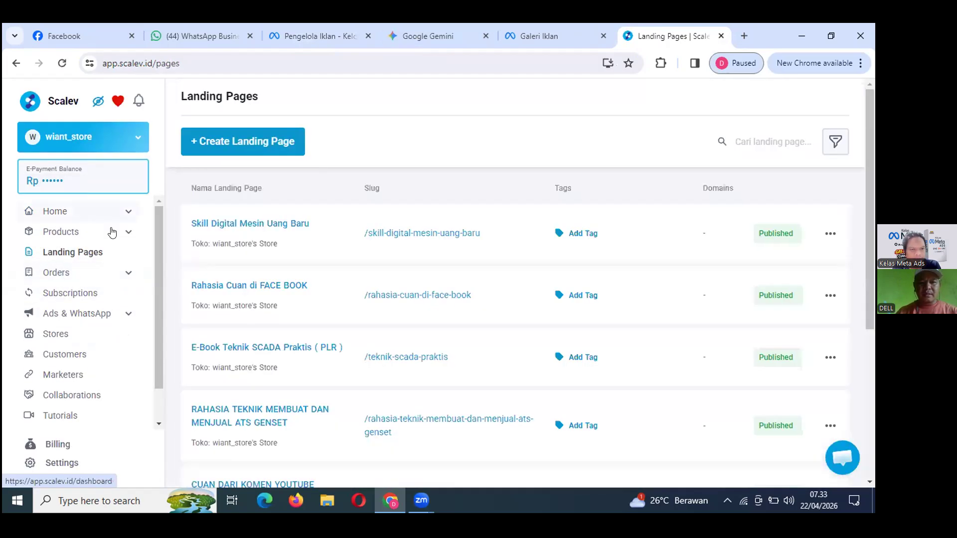
pyautogui.scroll(-3, 258, 398)
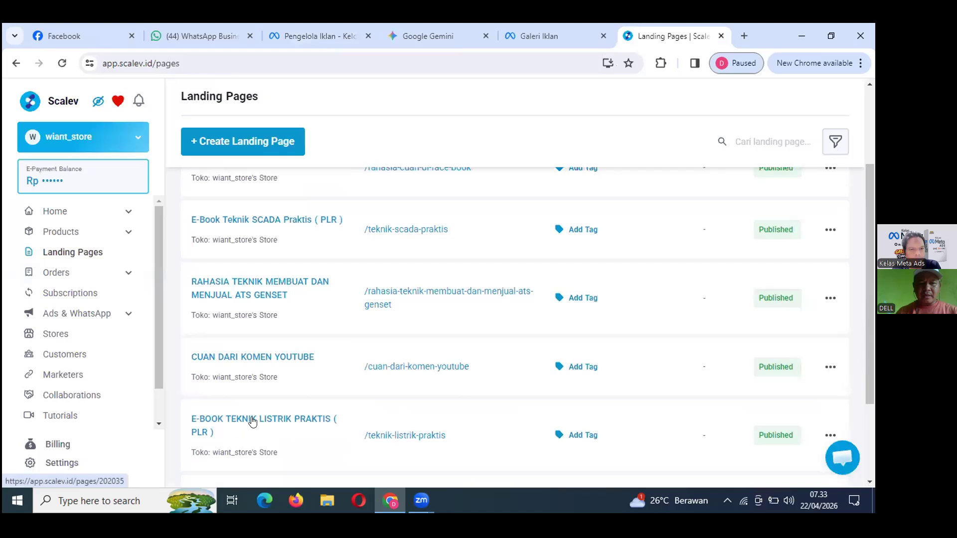
pyautogui.click(252, 417)
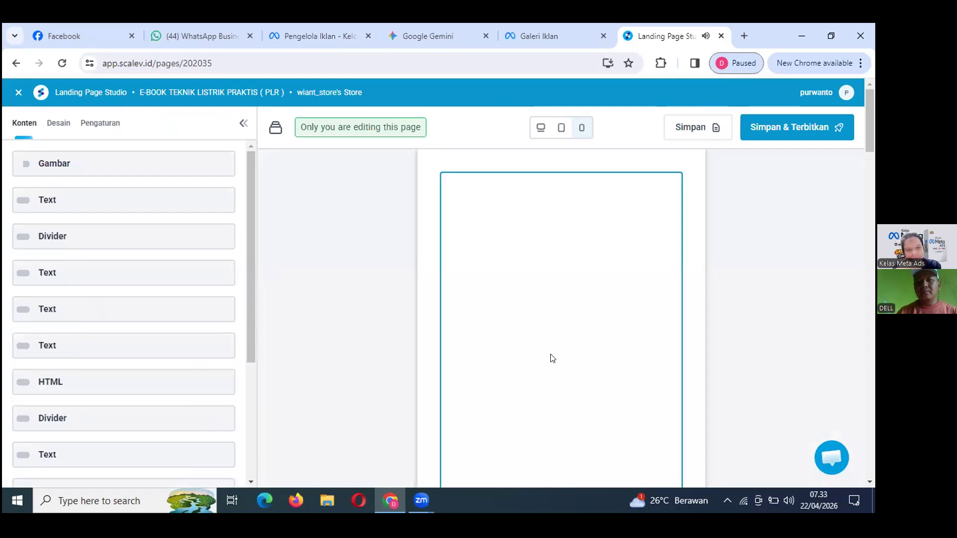
pyautogui.scroll(-5, 551, 358)
pyautogui.scroll(-15, 551, 356)
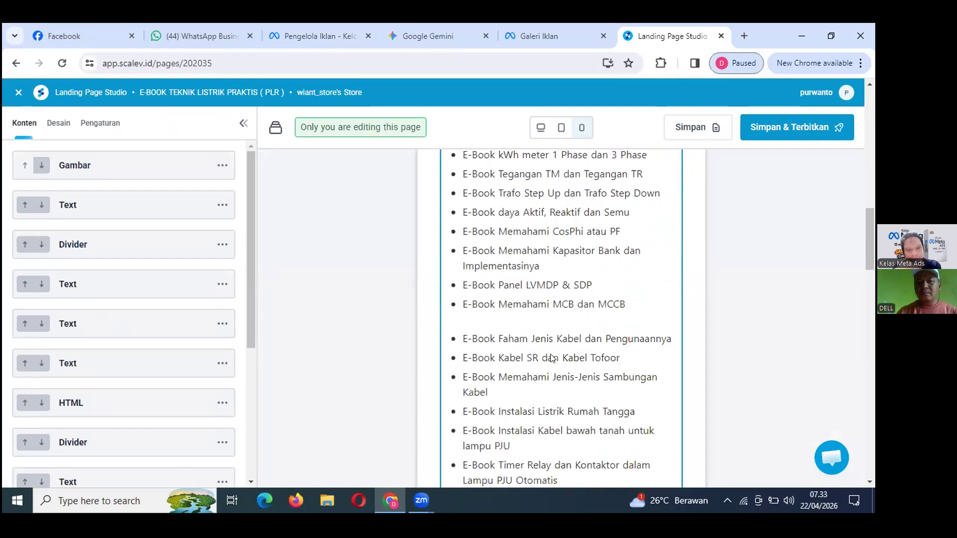
pyautogui.scroll(-5, 552, 358)
pyautogui.scroll(3, 552, 358)
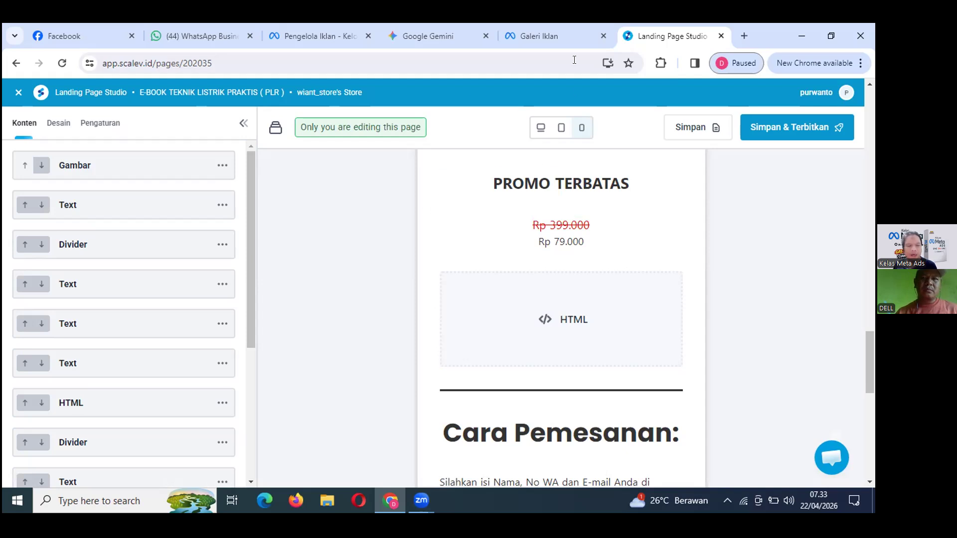
# Glance at the Ad Library and Gemini tabs, then return to the Ads Manager table.
pyautogui.click(570, 39)
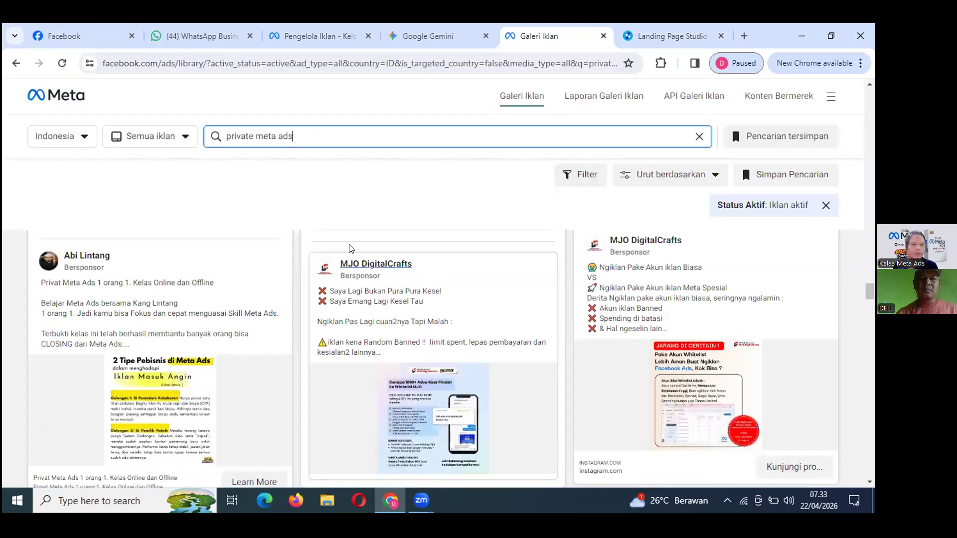
pyautogui.click(420, 40)
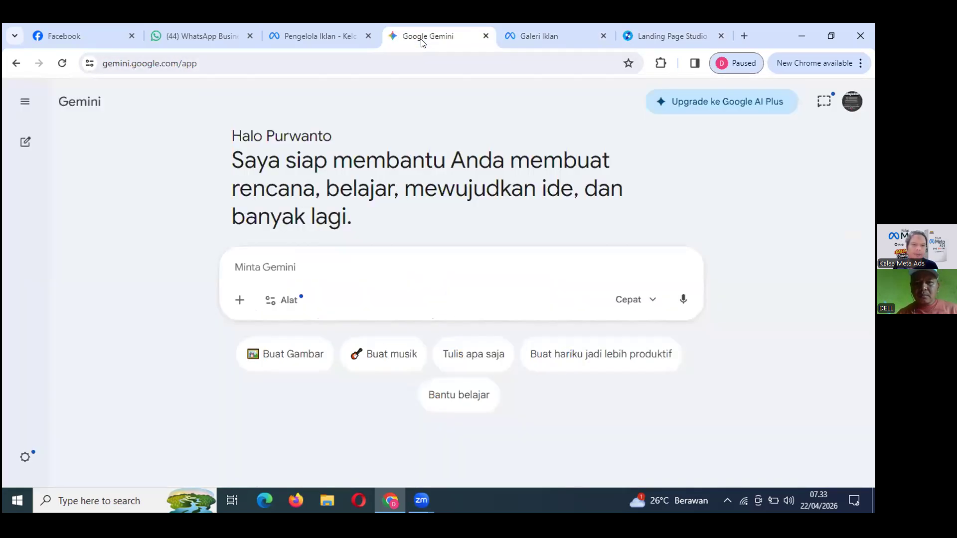
pyautogui.click(292, 40)
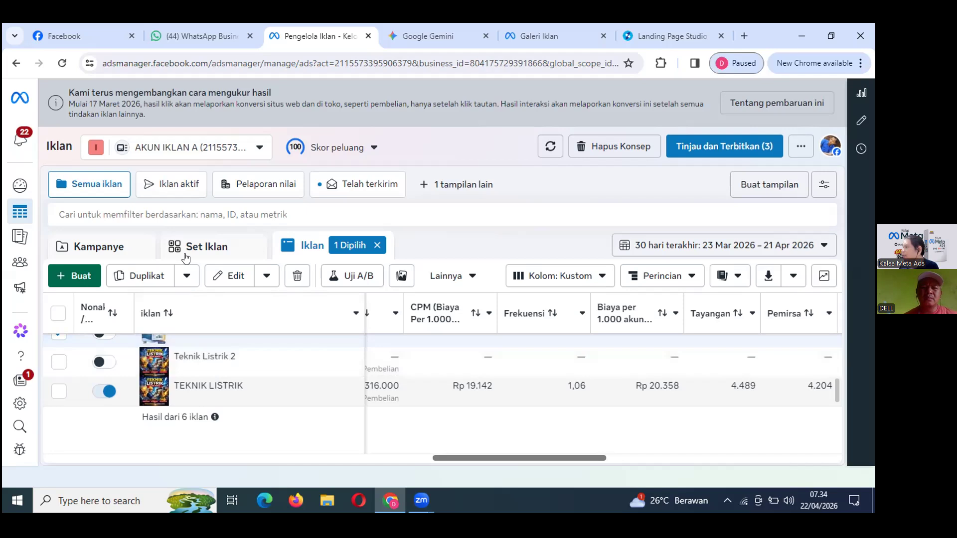
pyautogui.moveTo(20, 267)
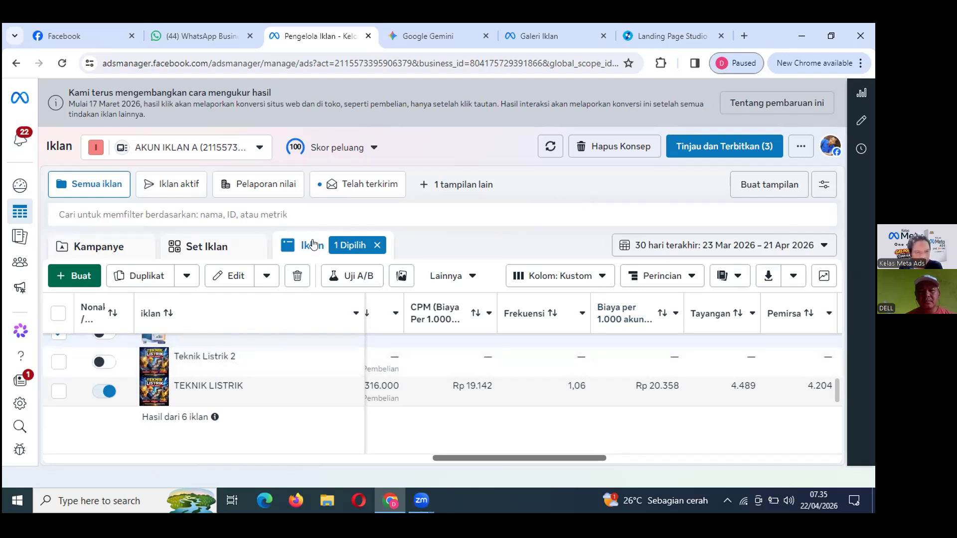
# Show the ad sets view and switch off the Teknik Listrik 2 ad set.
pyautogui.click(228, 255)
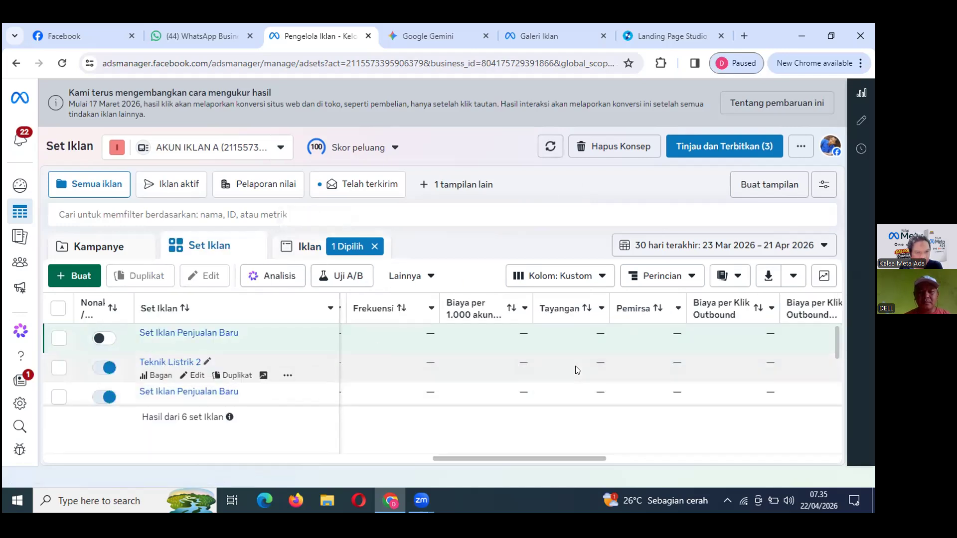
pyautogui.scroll(-2, 576, 369)
pyautogui.scroll(2, 577, 370)
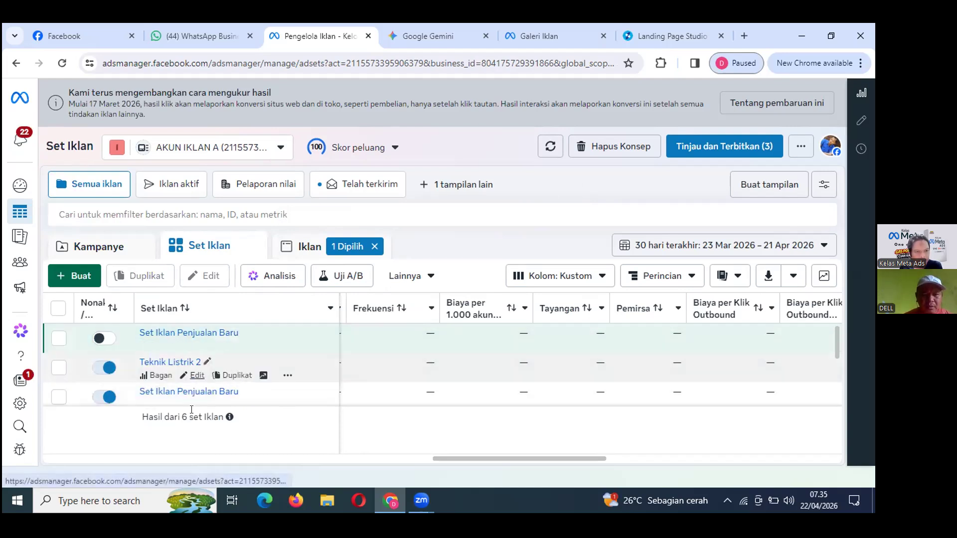
pyautogui.scroll(-3, 162, 352)
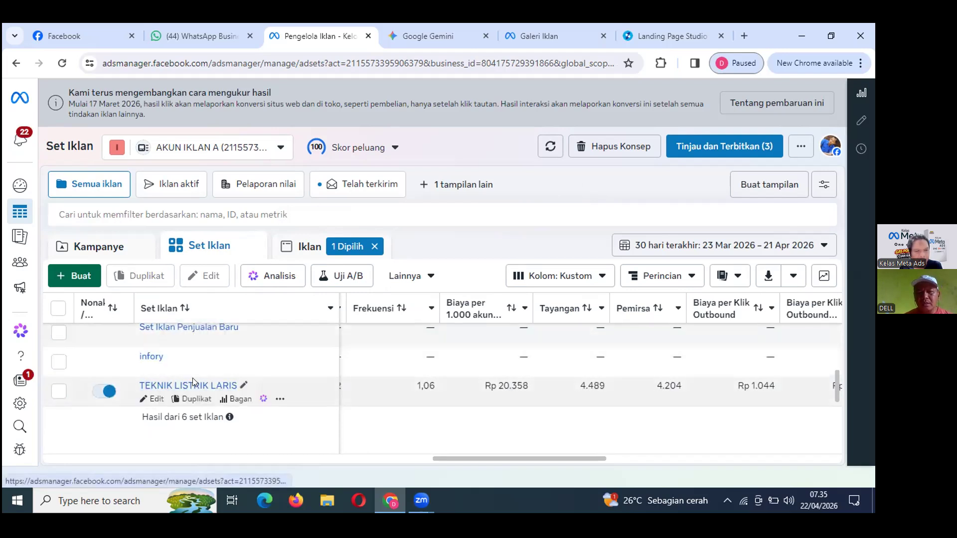
pyautogui.scroll(5, 272, 383)
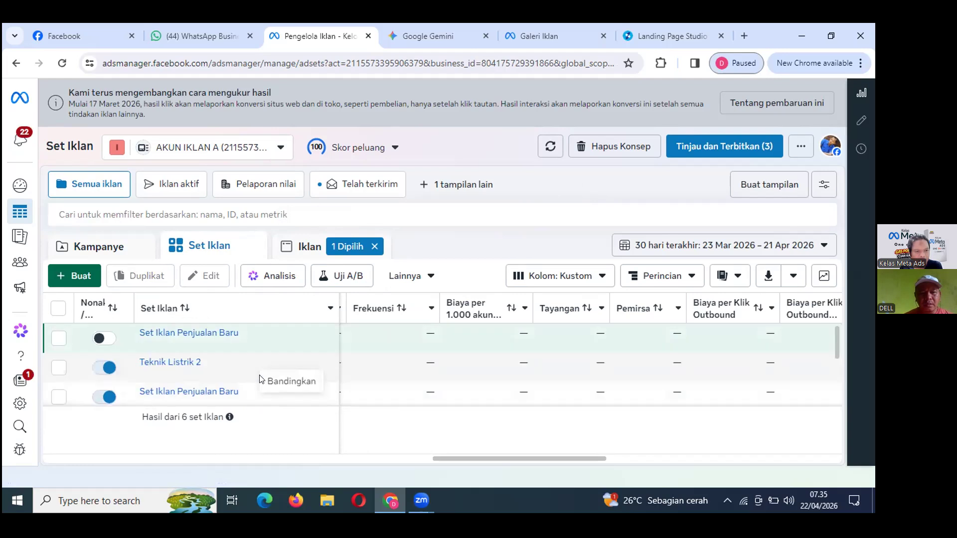
pyautogui.click(96, 372)
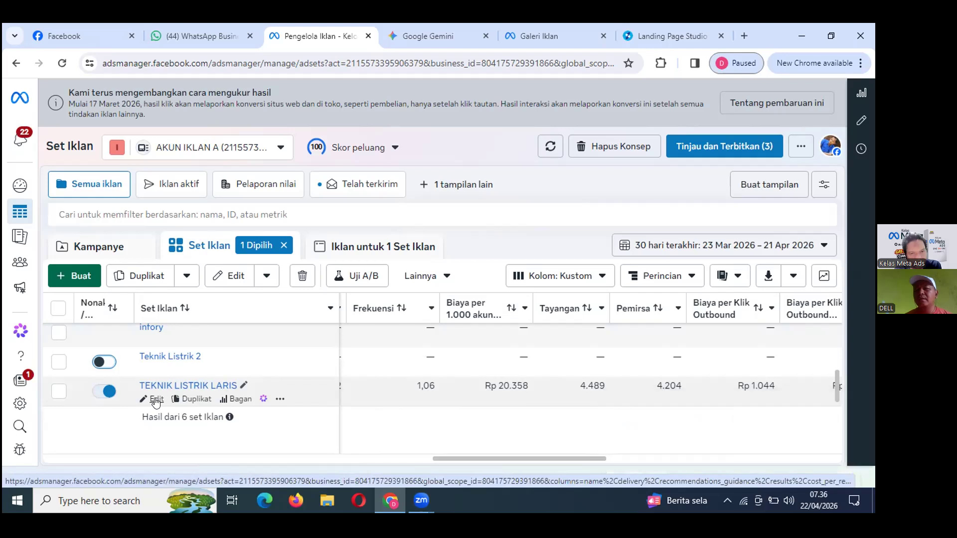
pyautogui.click(156, 401)
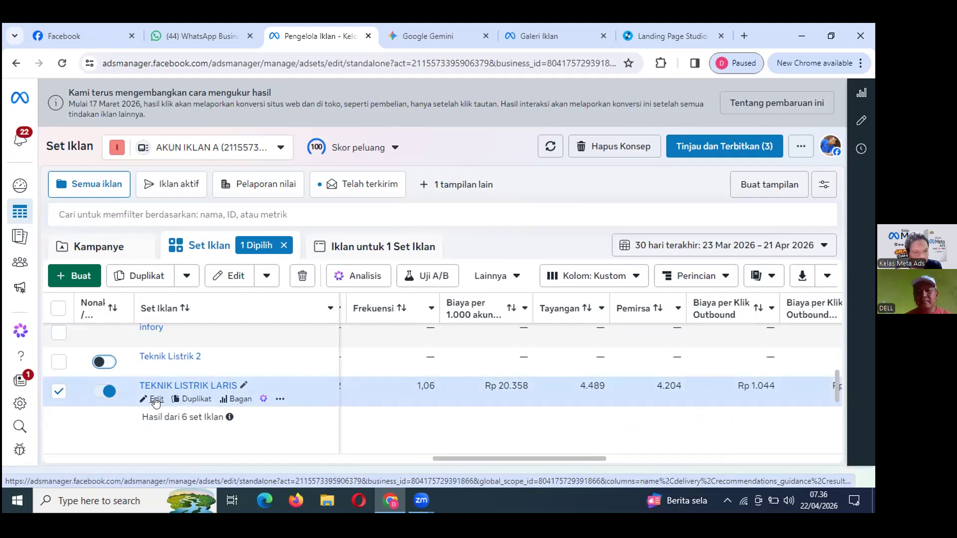
pyautogui.click(156, 400)
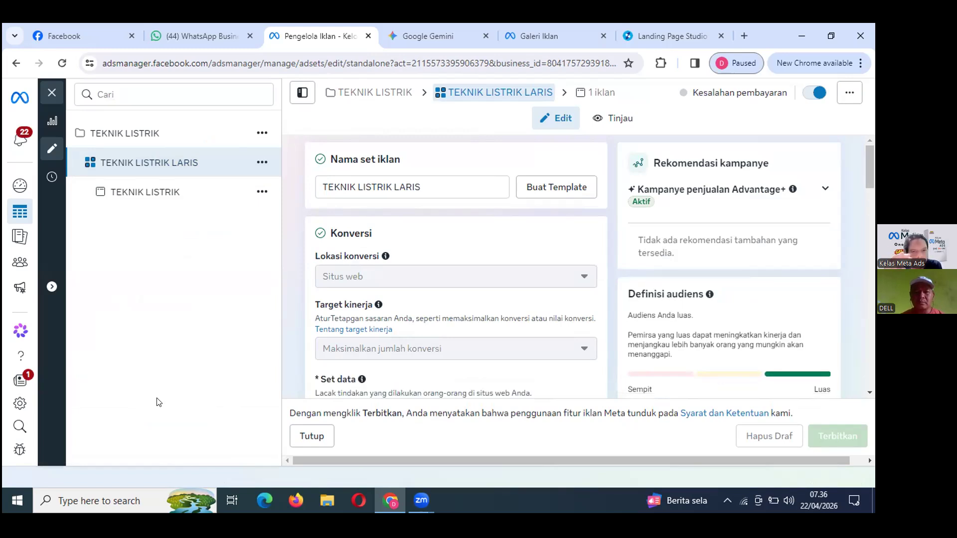
pyautogui.scroll(-3, 517, 338)
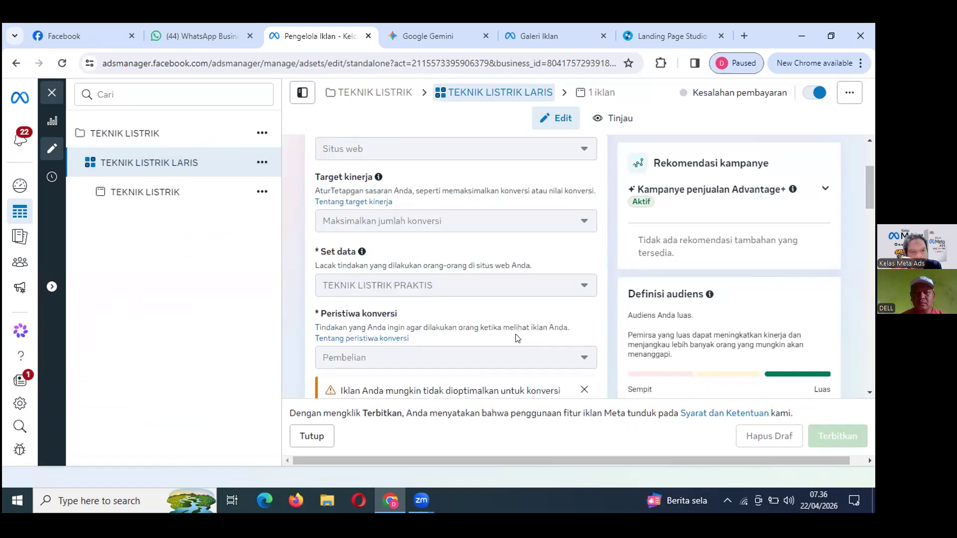
pyautogui.scroll(-8, 517, 338)
pyautogui.scroll(-8, 516, 338)
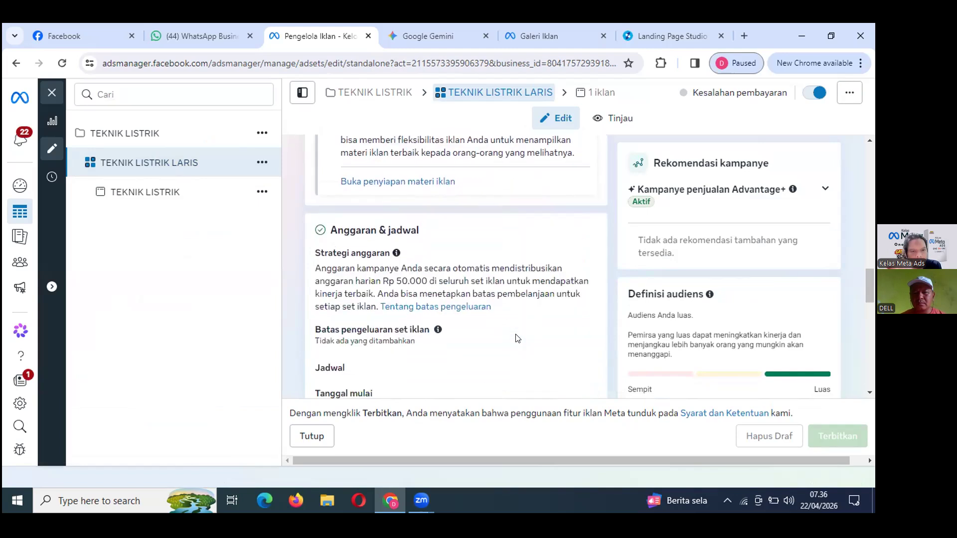
pyautogui.scroll(-2, 516, 338)
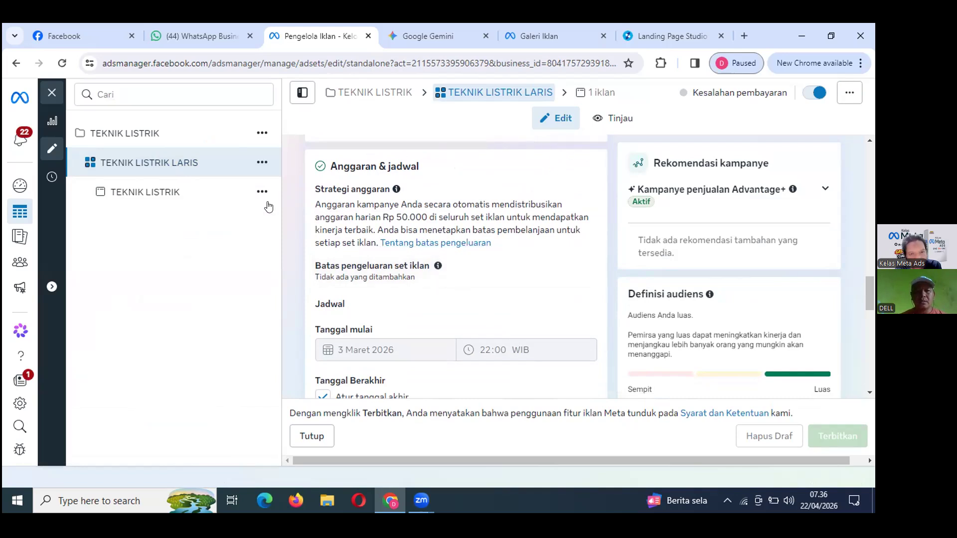
pyautogui.scroll(4, 381, 341)
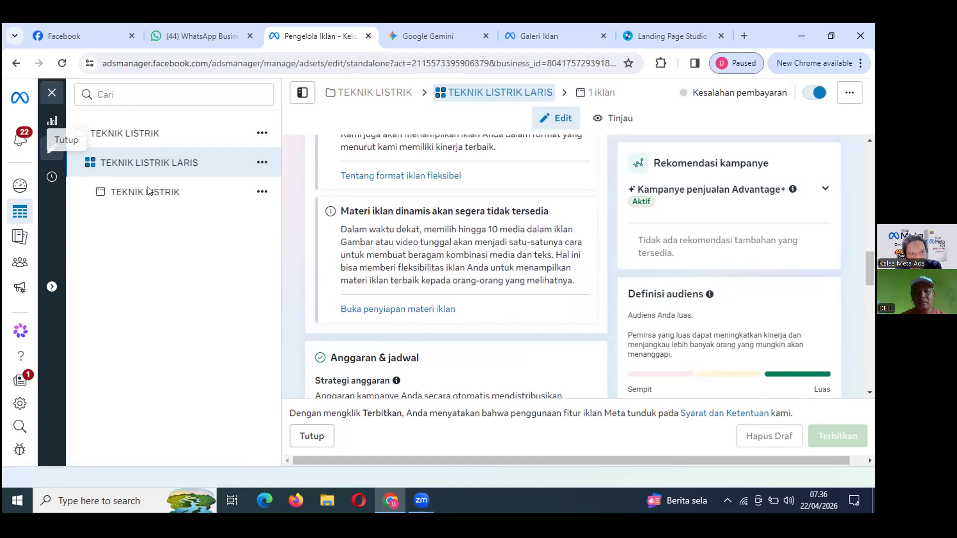
pyautogui.click(306, 437)
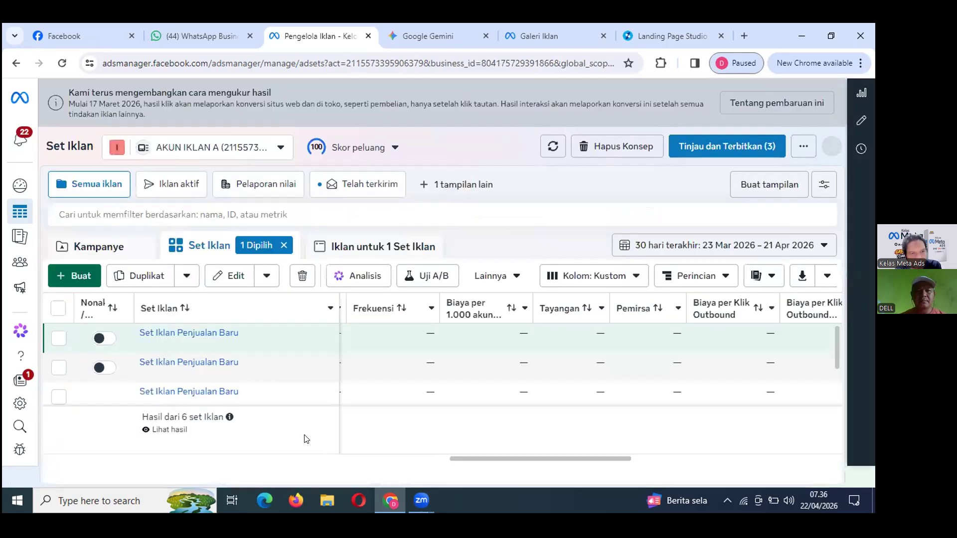
# Open the TEKNIK LISTRIK campaign for editing and scroll to its Rp 50.000 daily campaign budget.
pyautogui.click(95, 247)
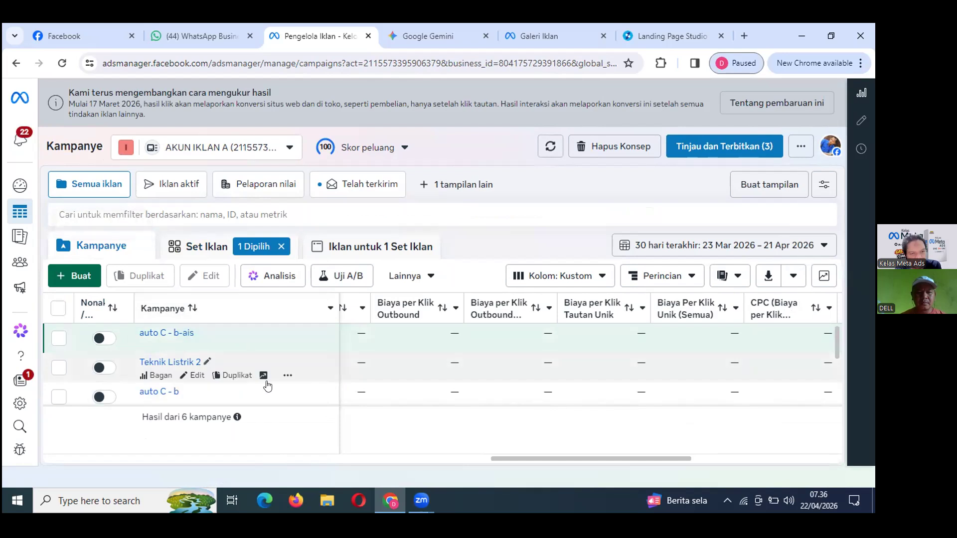
pyautogui.scroll(-3, 292, 393)
pyautogui.moveTo(174, 400)
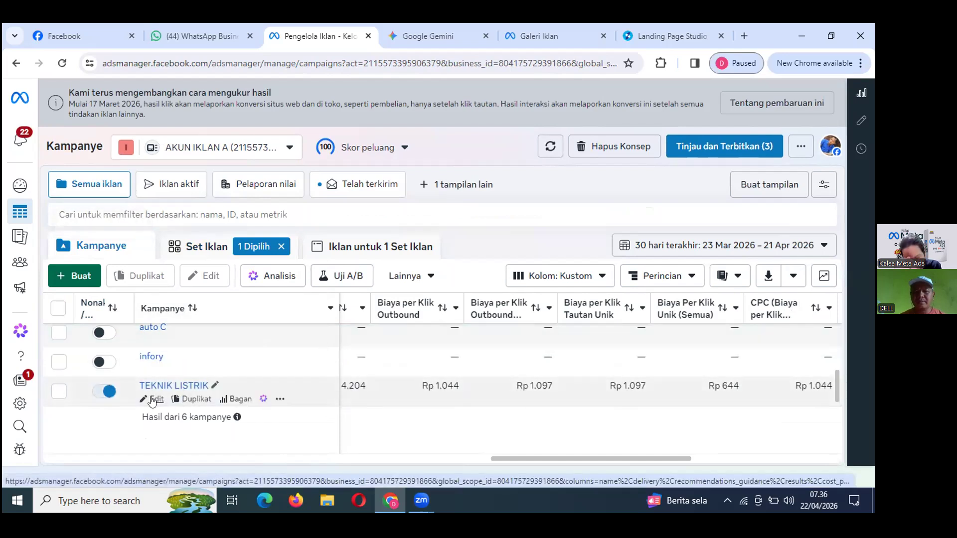
pyautogui.click(154, 399)
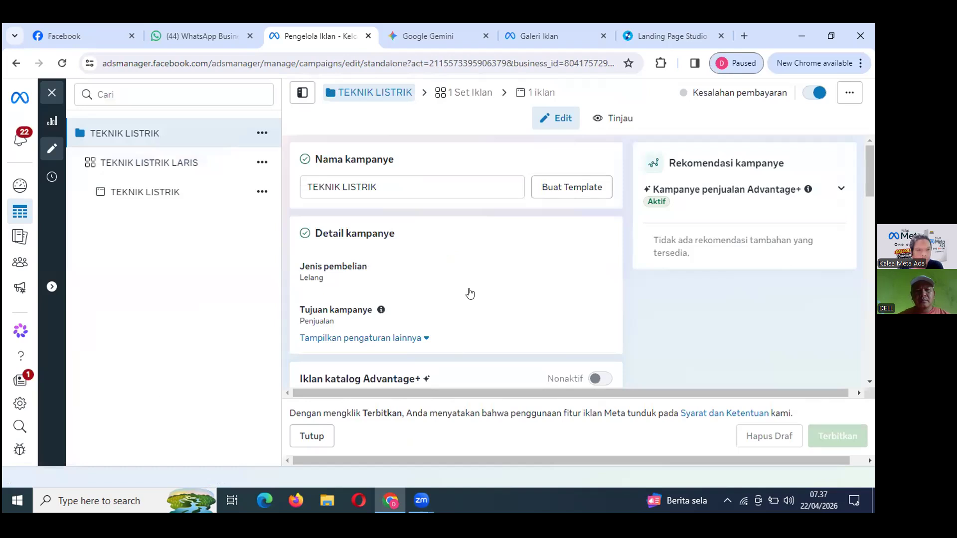
pyautogui.scroll(-3, 656, 316)
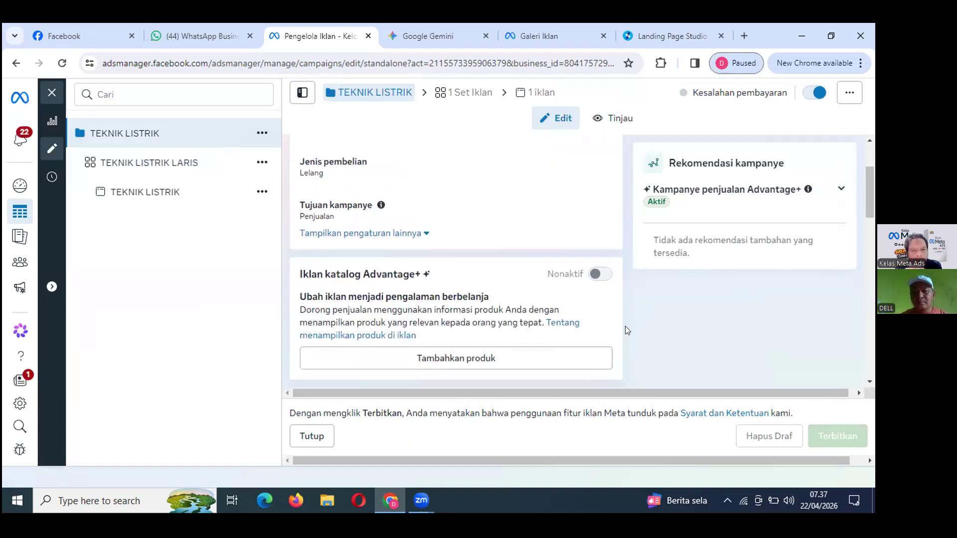
pyautogui.scroll(-4, 637, 324)
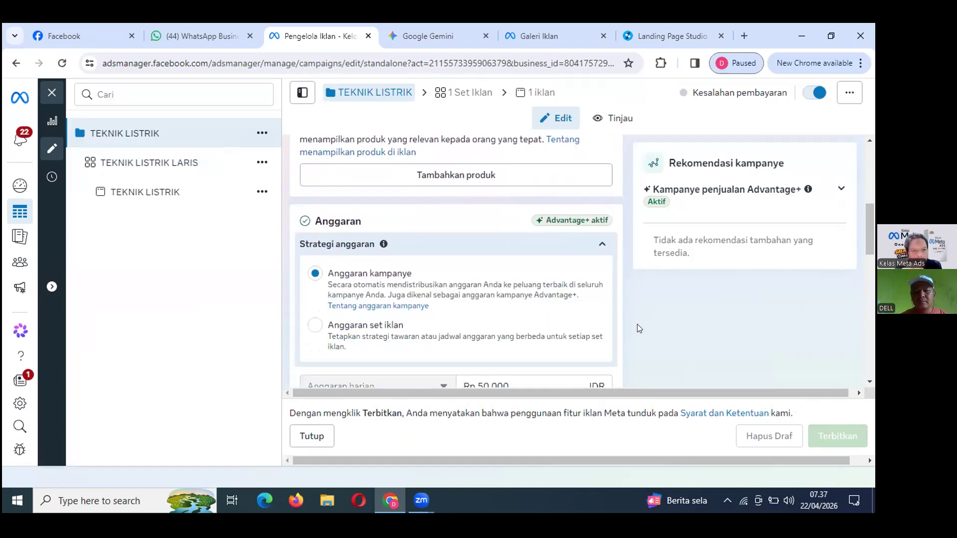
pyautogui.scroll(-3, 637, 324)
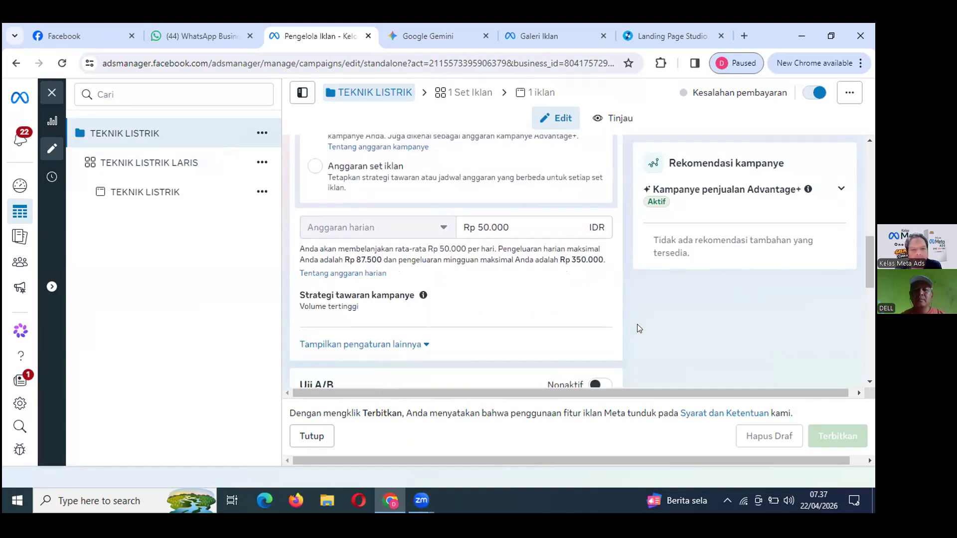
pyautogui.scroll(1, 637, 324)
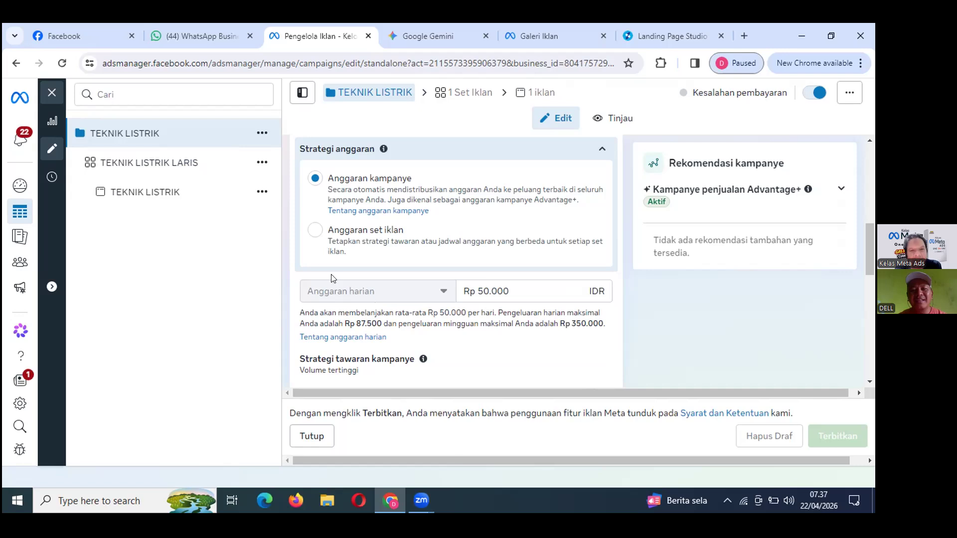
# Change the budget strategy from campaign budget to ad set budgets (Anggaran set iklan).
pyautogui.click(315, 233)
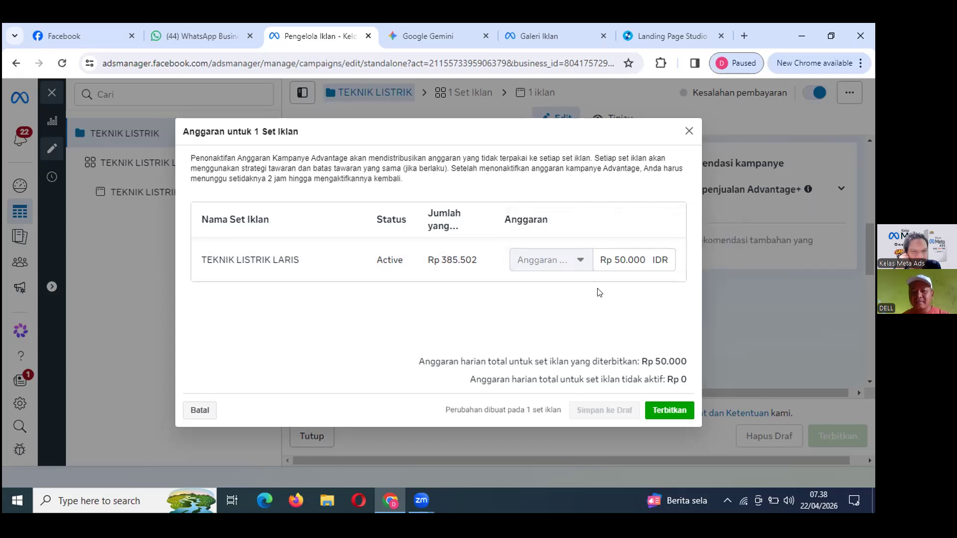
# Set TEKNIK LISTRIK LARIS's daily budget to Rp 40.000 and publish the campaign.
pyautogui.click(617, 259)
pyautogui.press('BackSpace')
pyautogui.write('4')
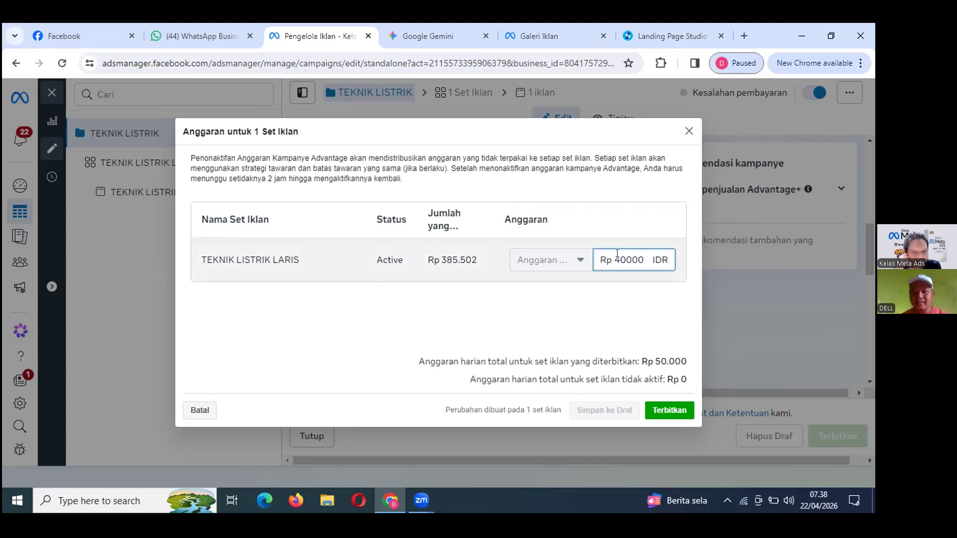
pyautogui.click(664, 411)
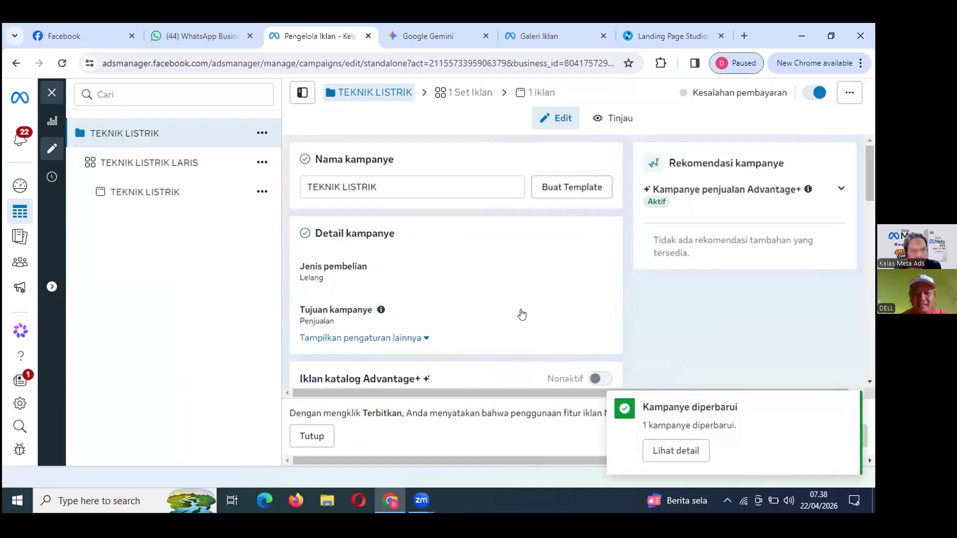
pyautogui.scroll(-5, 520, 314)
pyautogui.scroll(-3, 521, 314)
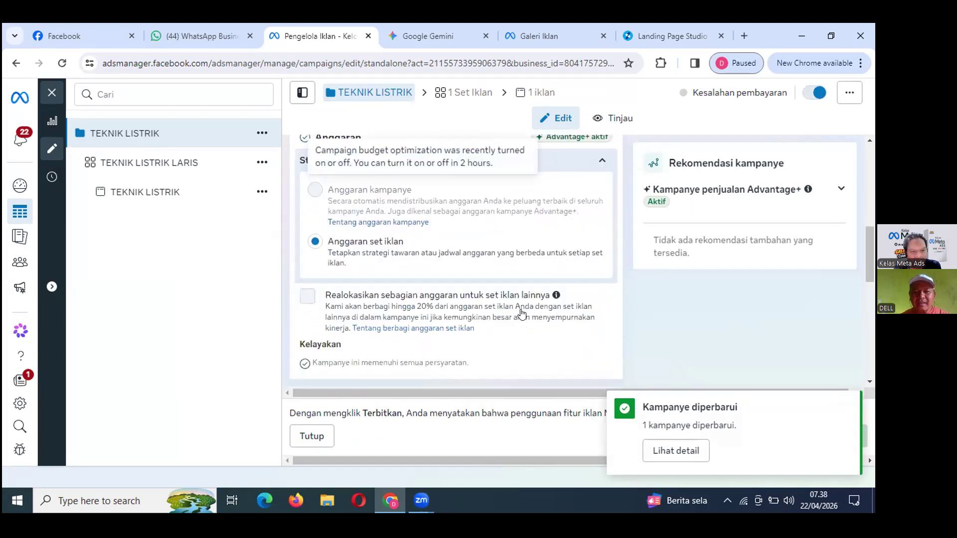
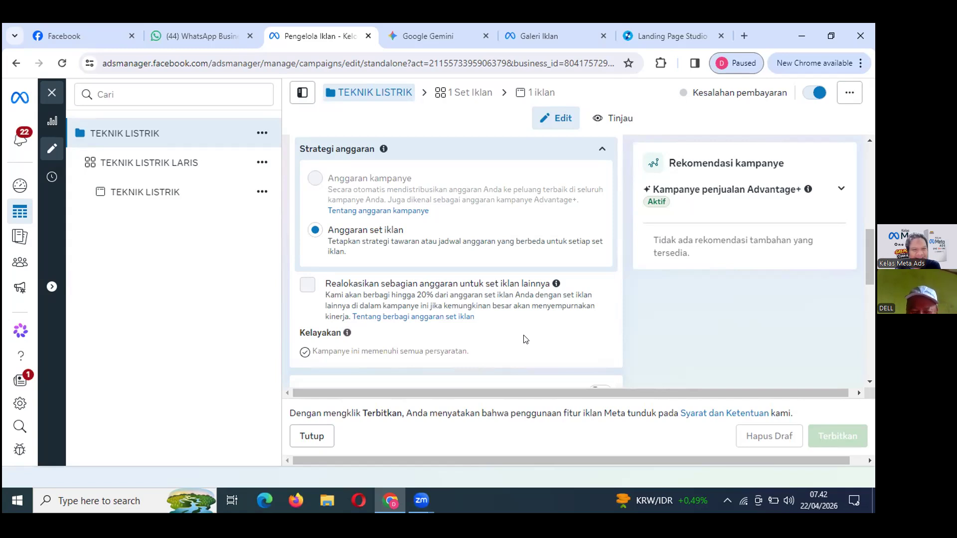
# Scroll down the TEKNIK LISTRIK campaign edit panel and close it with Tutup, returning to the Kampanye table.
pyautogui.scroll(-1, 521, 331)
pyautogui.scroll(-2, 503, 281)
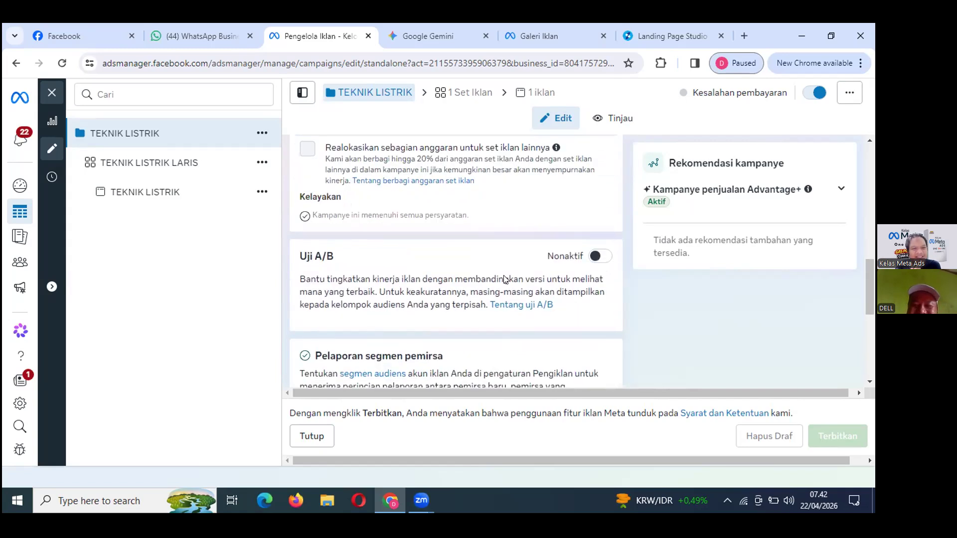
pyautogui.scroll(-2, 496, 279)
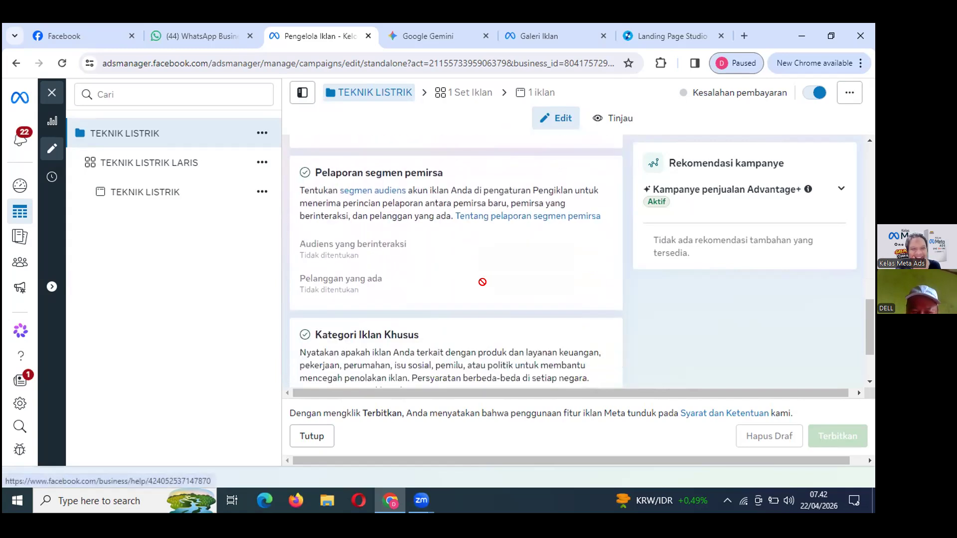
pyautogui.scroll(-2, 482, 282)
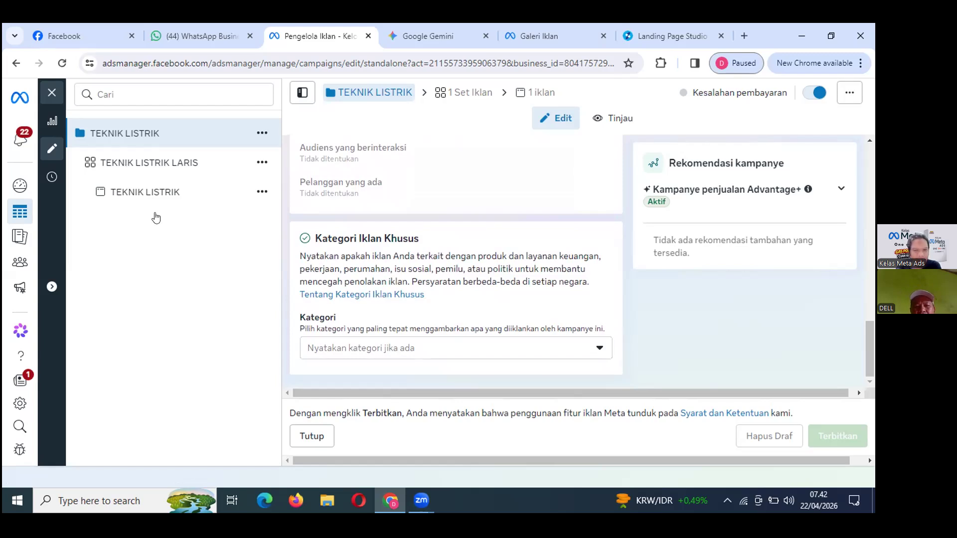
pyautogui.click(309, 437)
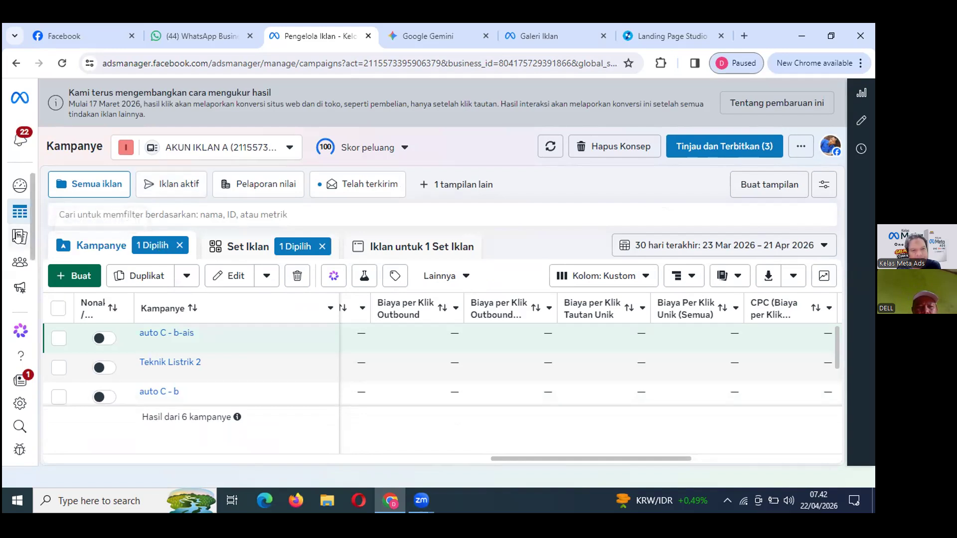
# Switch to the Set Iklan list and edit the TEKNIK LISTRIK LARIS ad set.
pyautogui.moveTo(18, 236)
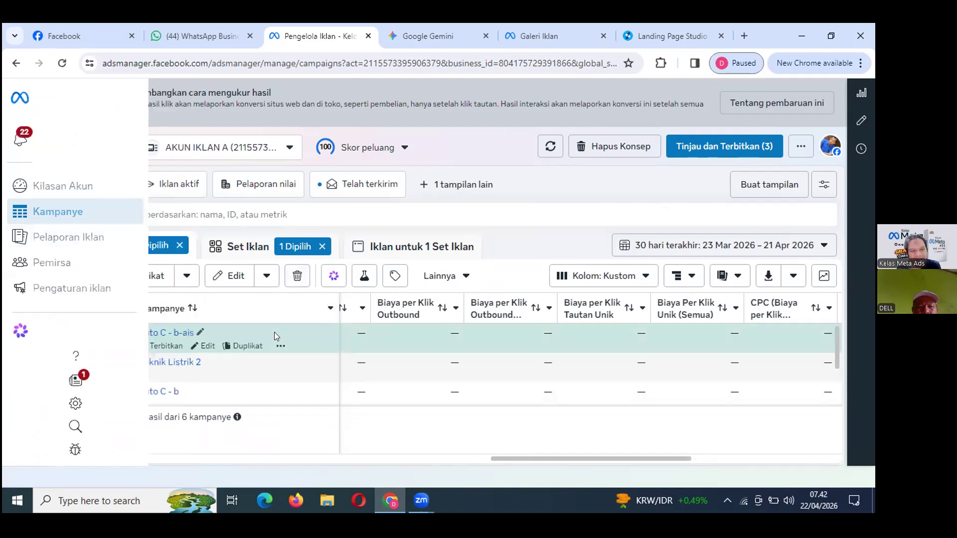
pyautogui.click(236, 247)
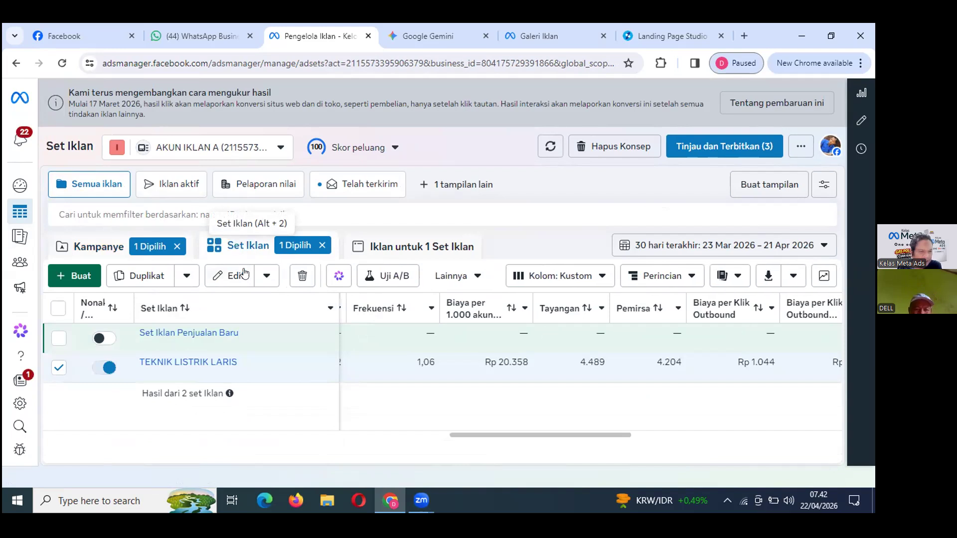
pyautogui.click(152, 380)
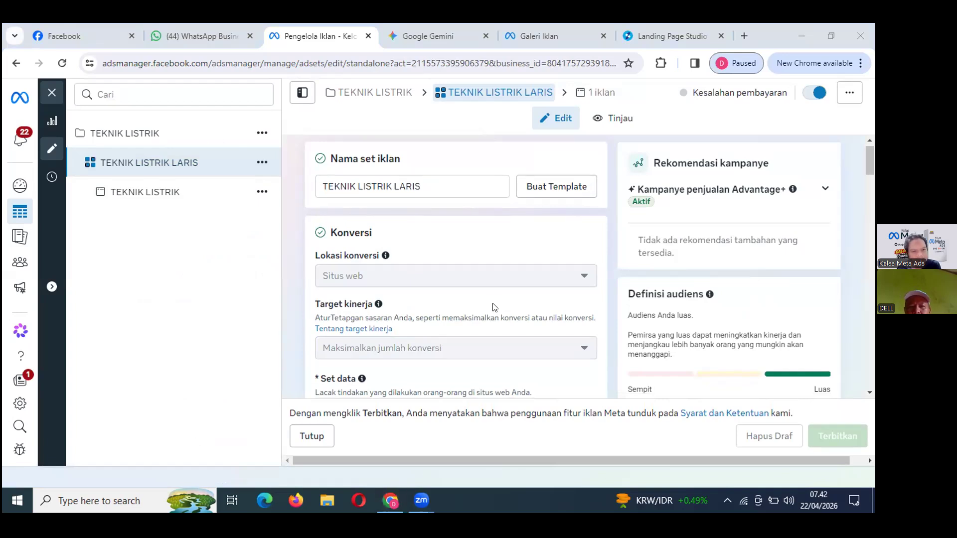
# Scroll to Penempatan and expand Tampilkan pengaturan lainnya to show all devices and platforms.
pyautogui.scroll(-4, 495, 307)
pyautogui.scroll(-4, 495, 307)
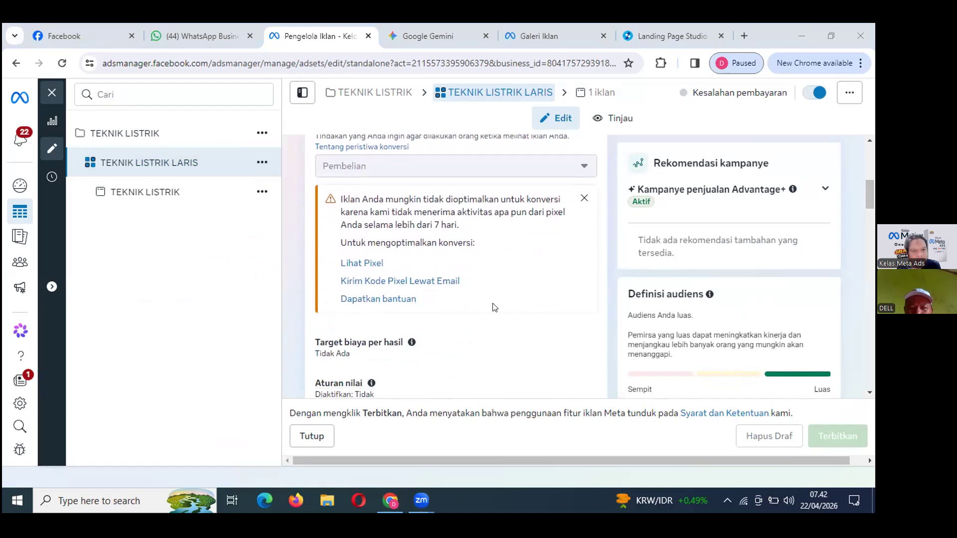
pyautogui.scroll(-5, 494, 306)
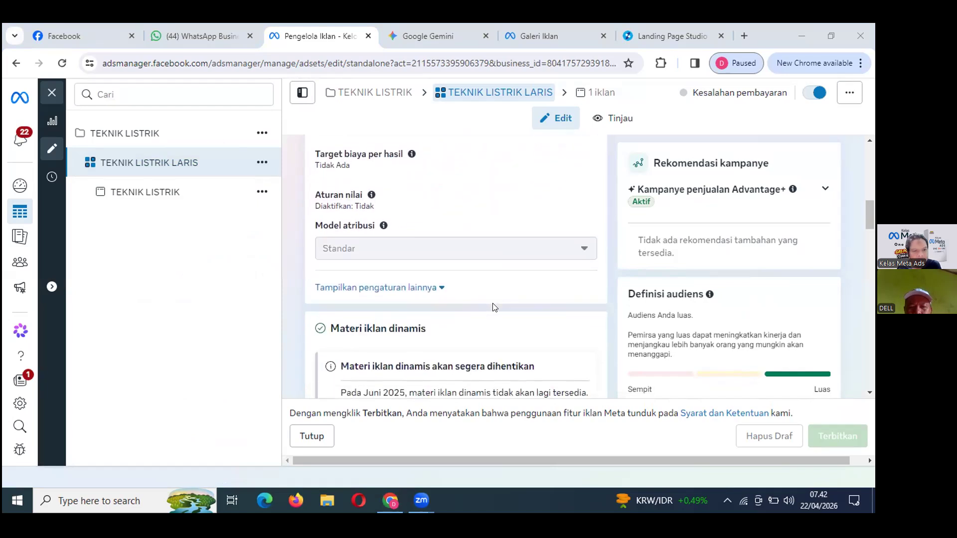
pyautogui.scroll(-6, 493, 303)
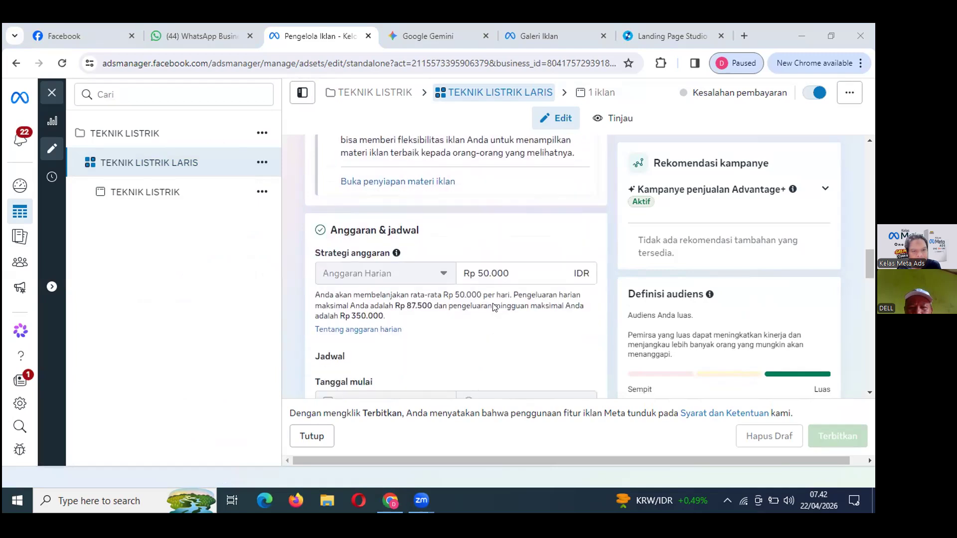
pyautogui.scroll(-1, 495, 307)
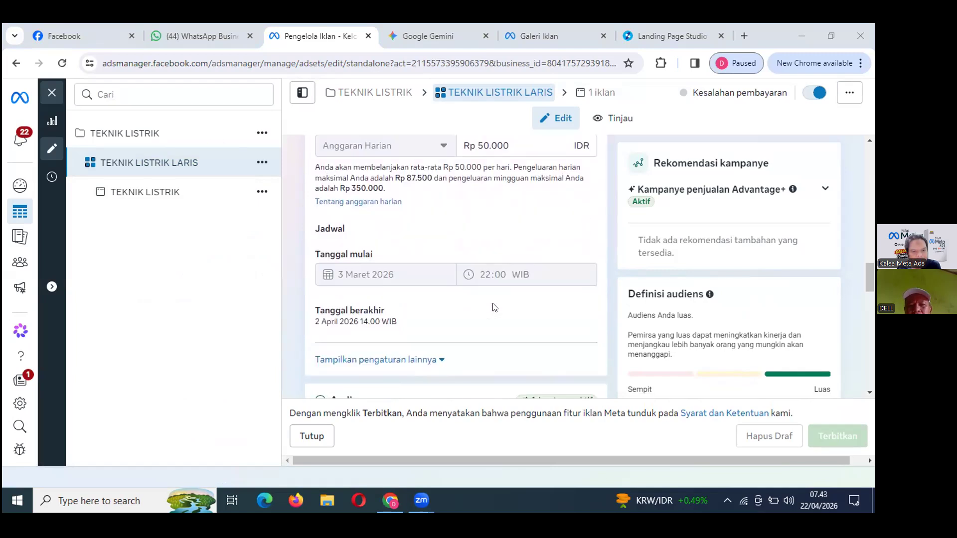
pyautogui.scroll(1, 491, 306)
pyautogui.scroll(-2, 486, 338)
pyautogui.scroll(-1, 486, 339)
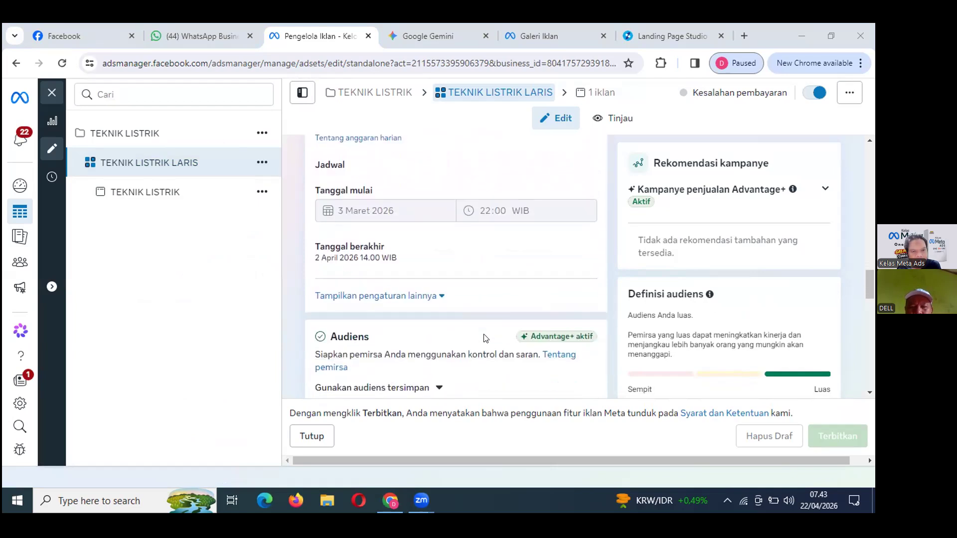
pyautogui.scroll(-3, 486, 339)
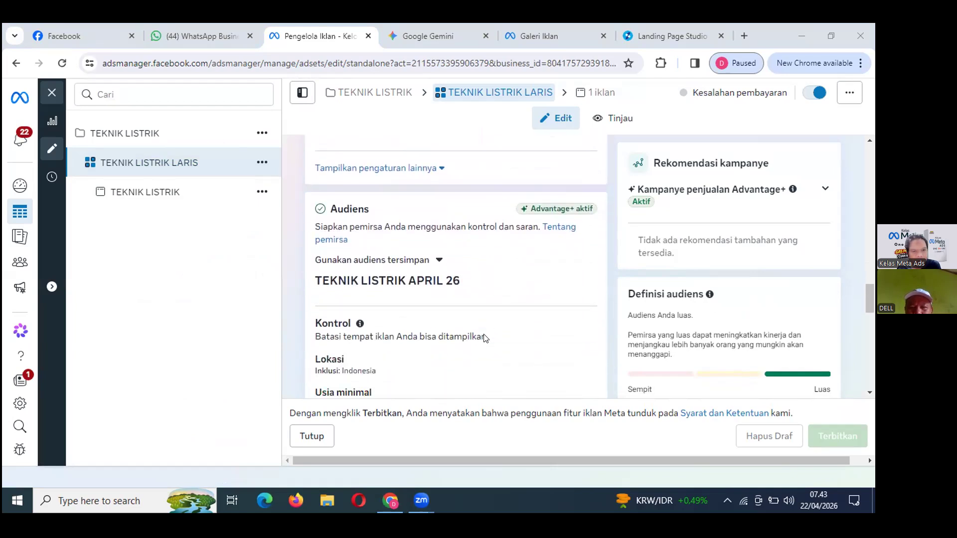
pyautogui.scroll(-1, 486, 338)
pyautogui.scroll(-2, 486, 339)
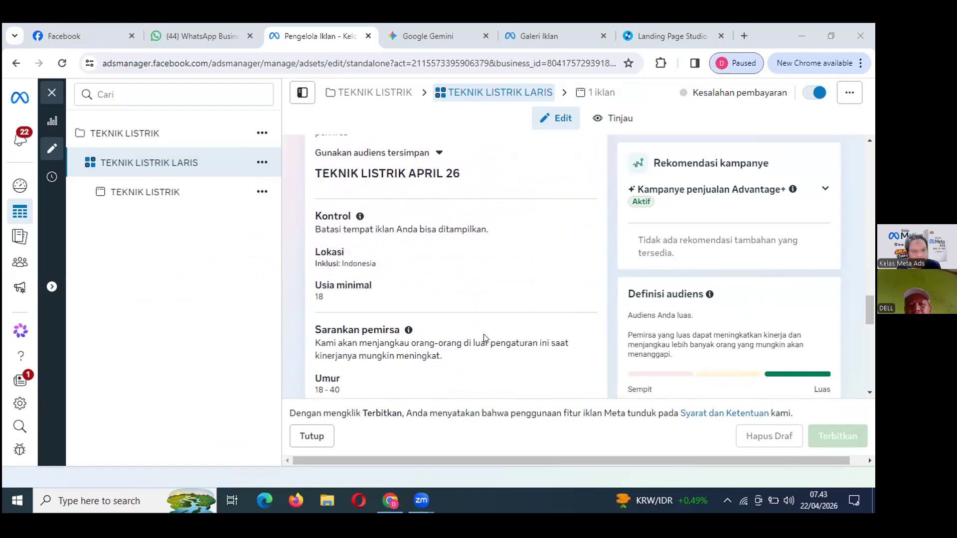
pyautogui.scroll(-1, 486, 339)
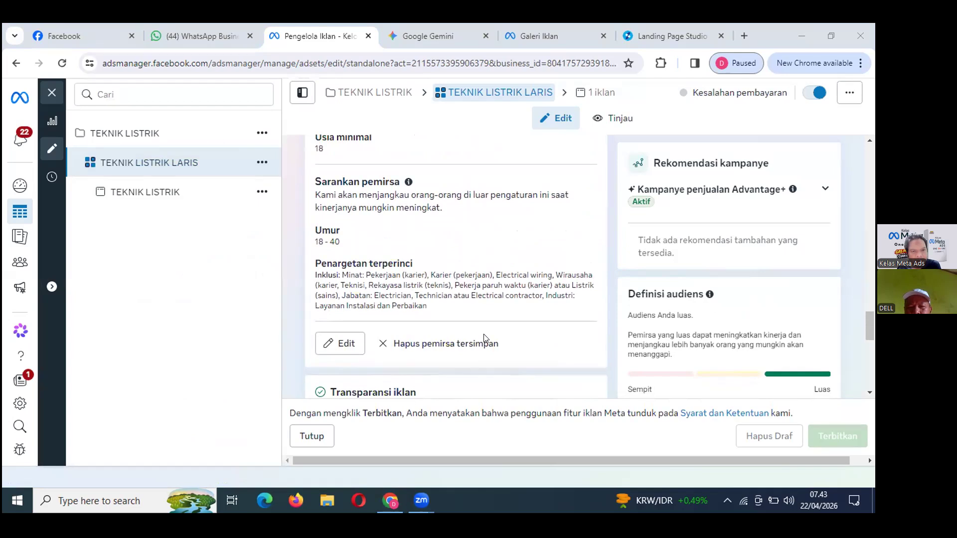
pyautogui.scroll(-5, 486, 339)
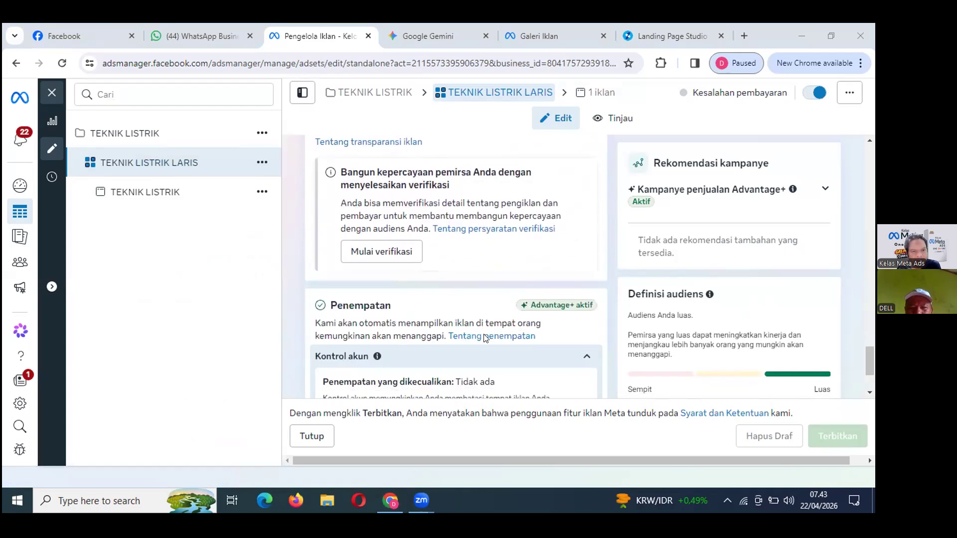
pyautogui.scroll(-2, 486, 339)
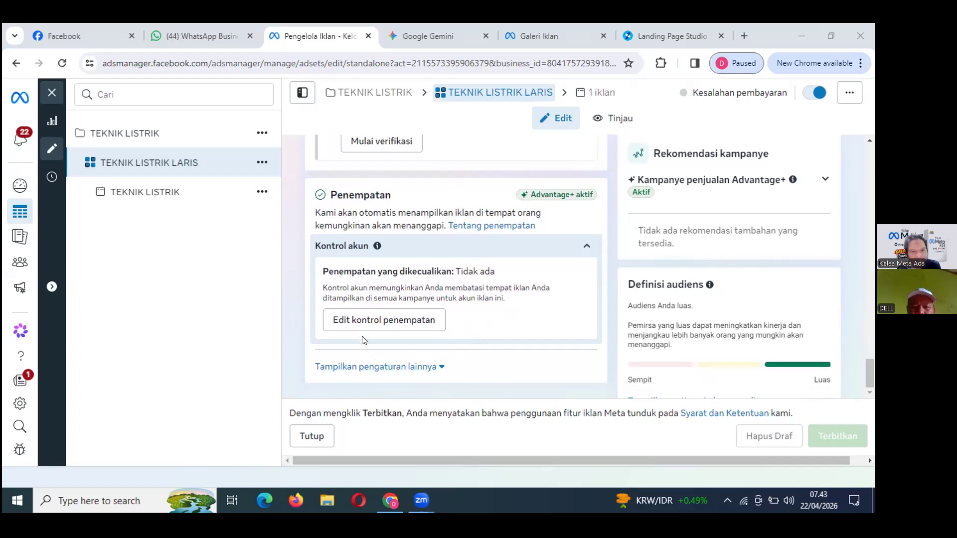
pyautogui.click(346, 368)
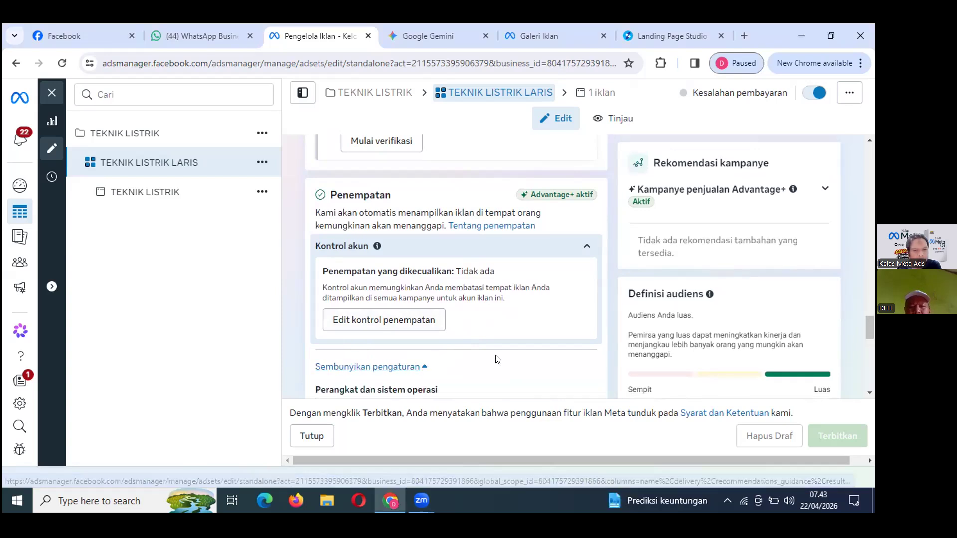
pyautogui.scroll(-3, 498, 356)
pyautogui.scroll(-1, 501, 349)
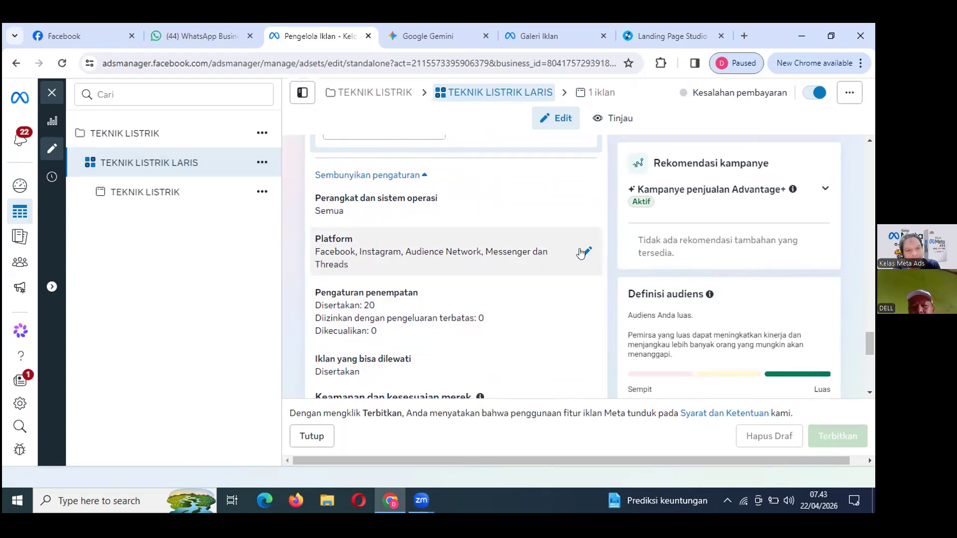
# Edit the Platform list, unchecking Audience Network, Messenger and Threads to keep Facebook and Instagram.
pyautogui.click(587, 252)
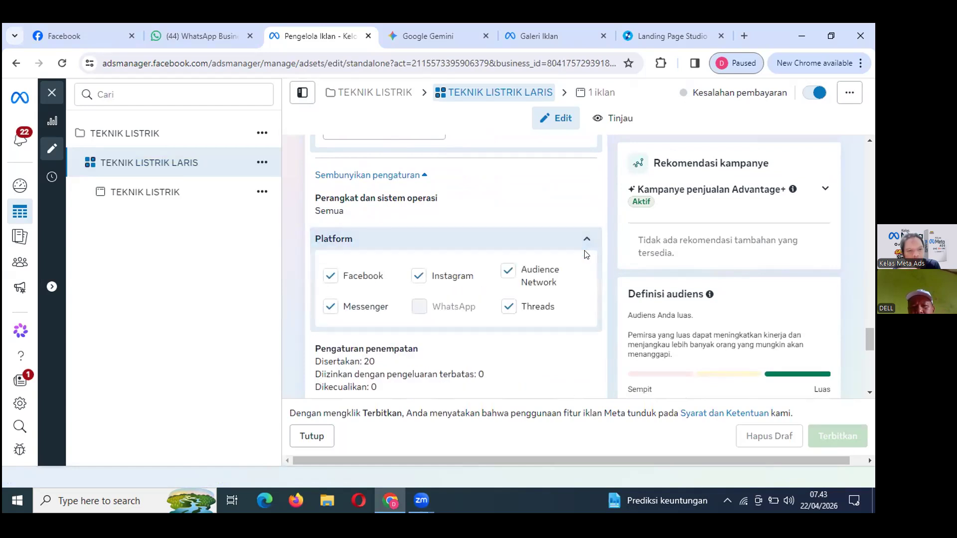
pyautogui.click(508, 272)
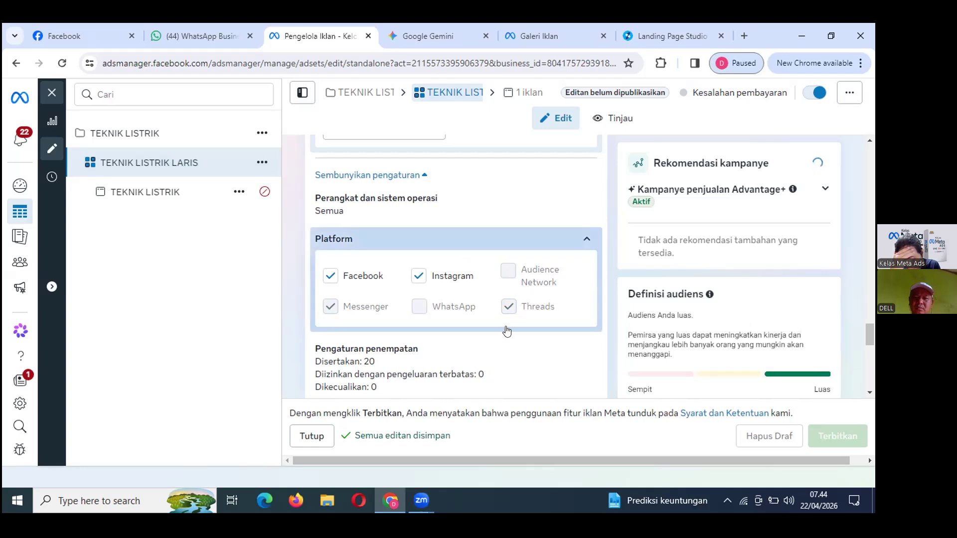
pyautogui.scroll(-3, 506, 331)
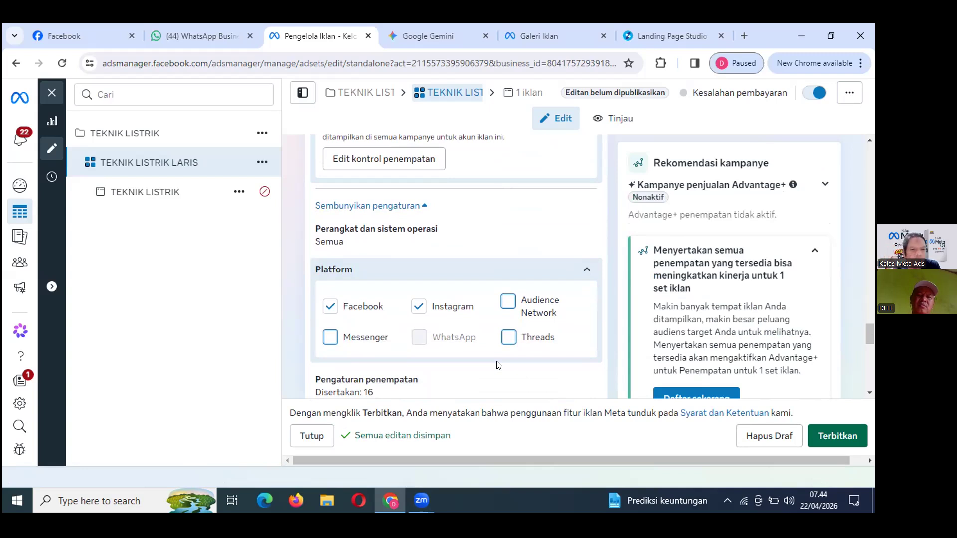
pyautogui.scroll(-1, 498, 365)
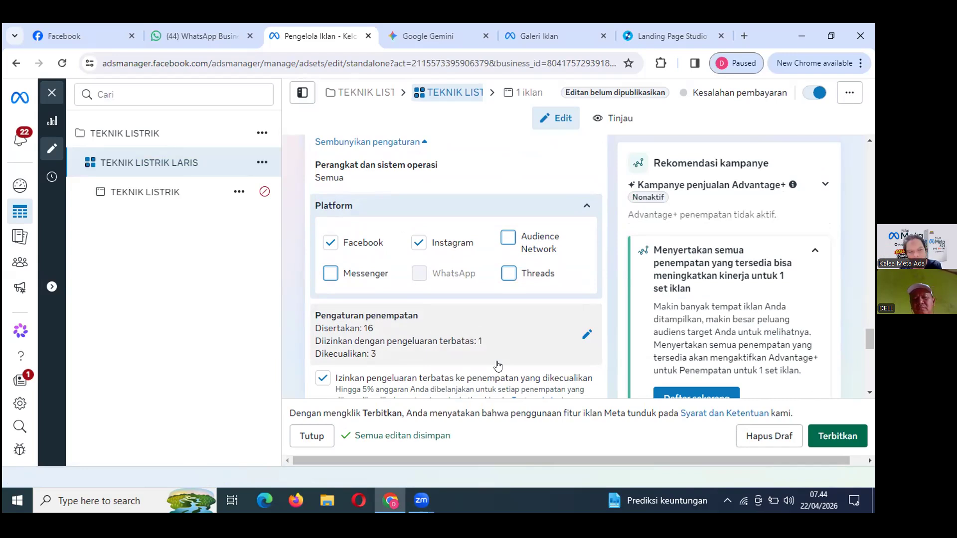
pyautogui.scroll(-1, 497, 365)
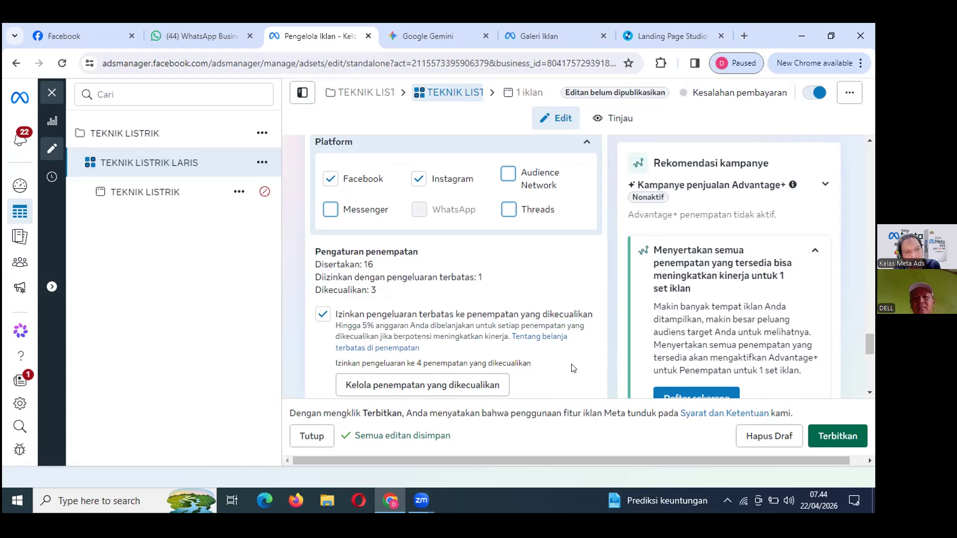
# Uncheck 'Izinkan pengeluaran terbatas ke penempatan yang dikecualikan' and publish with Terbitkan.
pyautogui.click(322, 314)
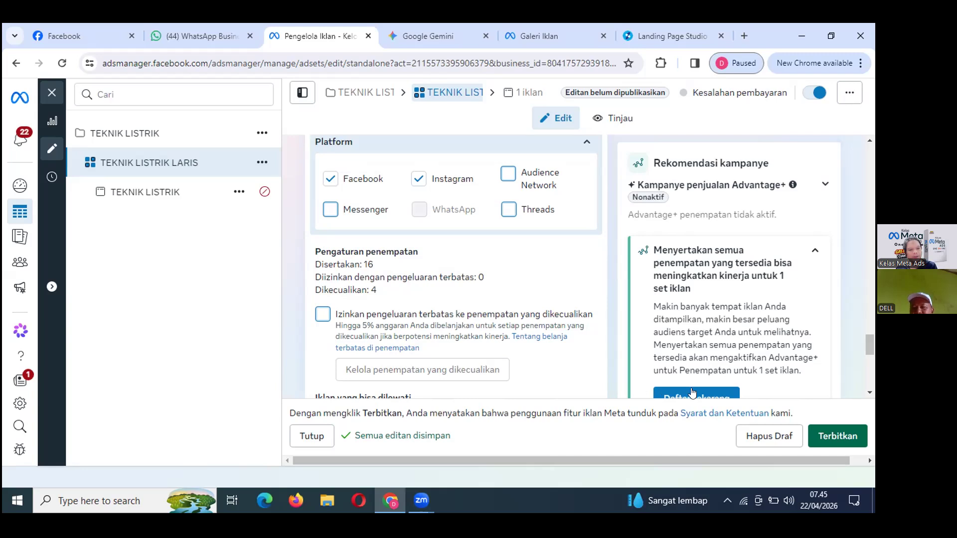
pyautogui.click(827, 438)
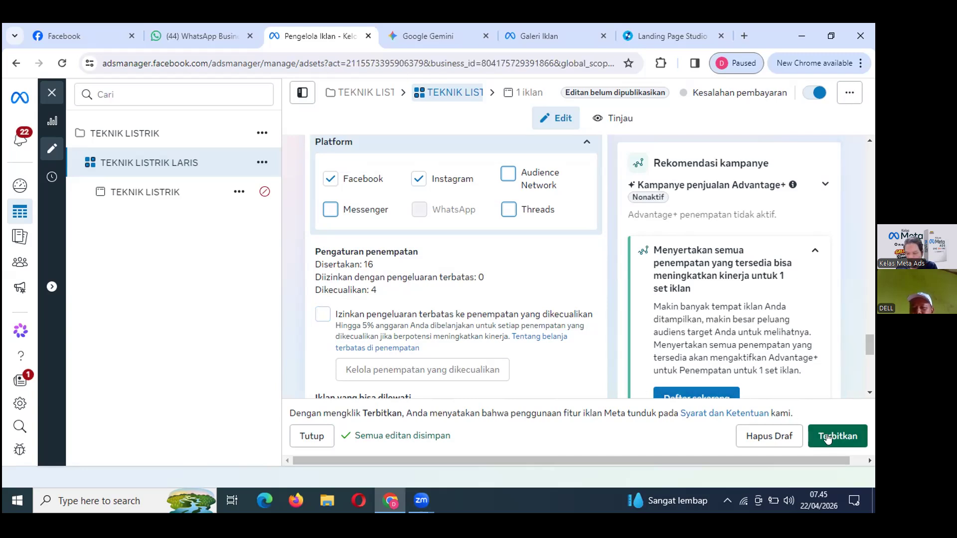
# Publish the ad set, view the error details, and choose Perbaiki kesalahan to reopen the editor.
pyautogui.click(827, 438)
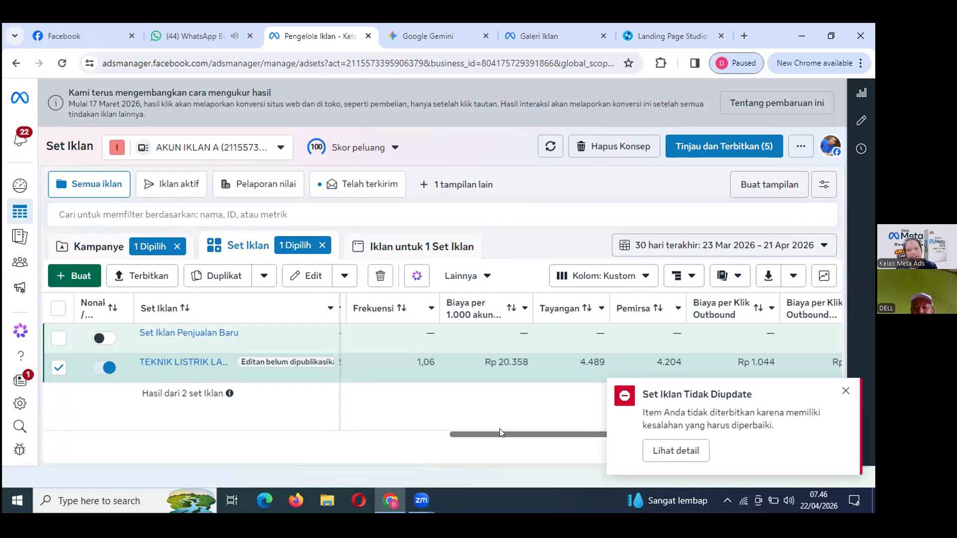
pyautogui.click(671, 451)
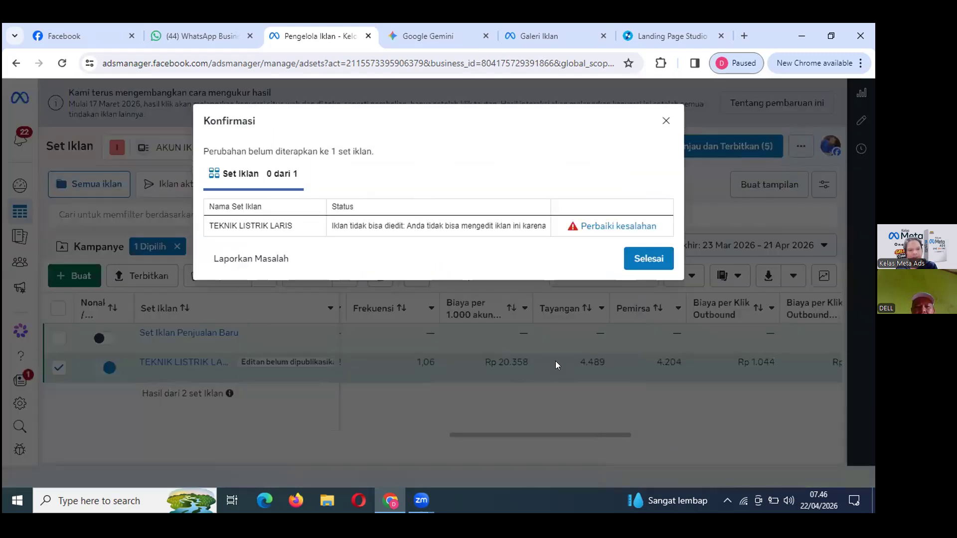
pyautogui.click(610, 226)
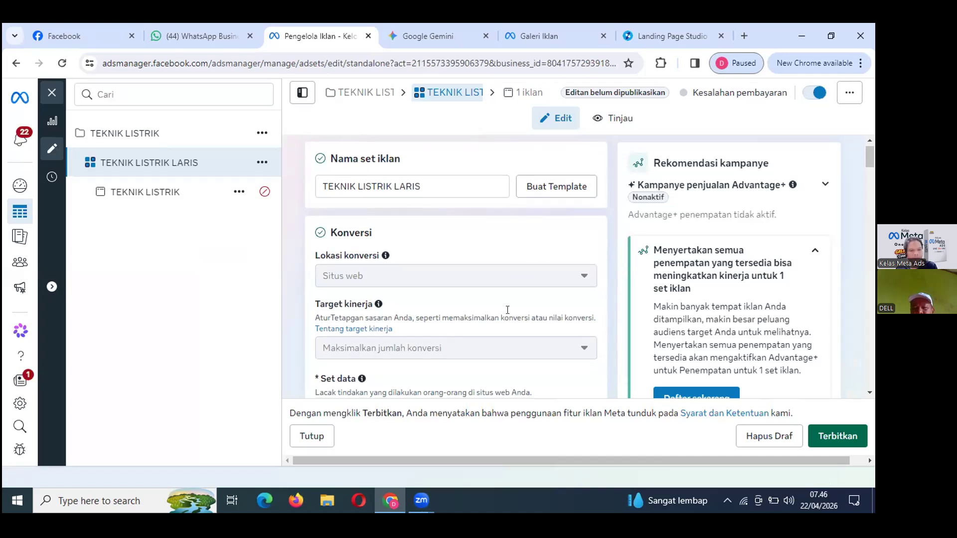
# Scroll through the ad set form and publish again, which fails with 'Penerbitan tidak selesai'.
pyautogui.scroll(-5, 507, 310)
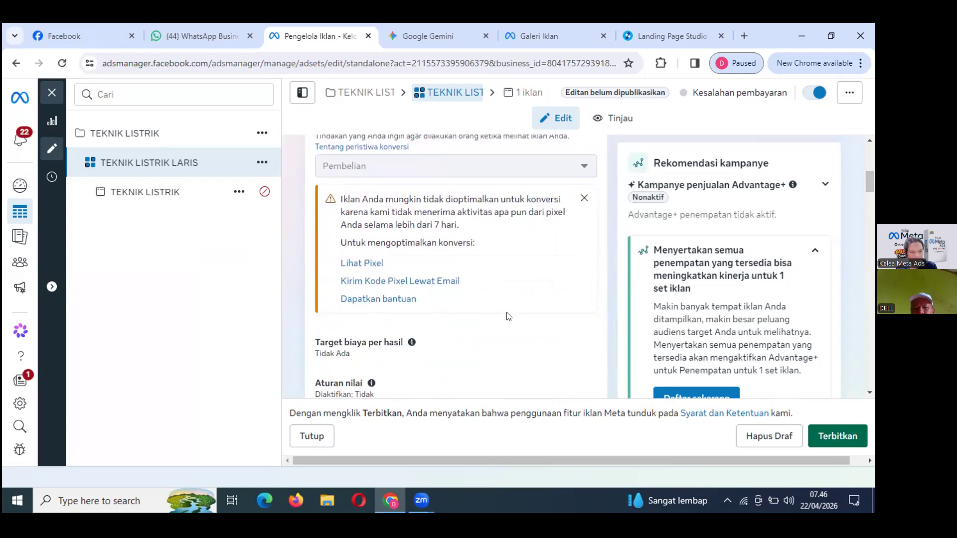
pyautogui.scroll(-9, 507, 316)
pyautogui.scroll(-10, 508, 316)
pyautogui.scroll(-10, 509, 316)
pyautogui.scroll(-10, 509, 316)
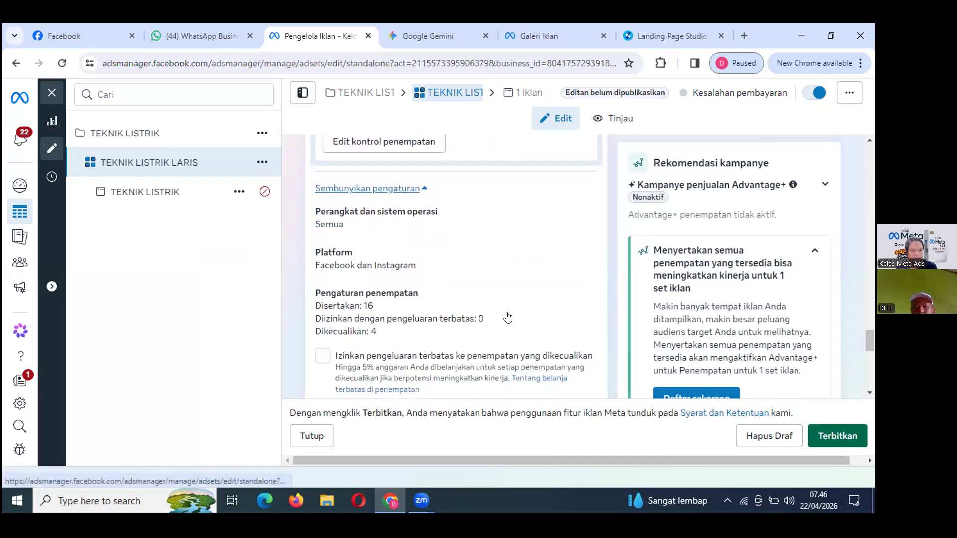
pyautogui.scroll(-8, 508, 317)
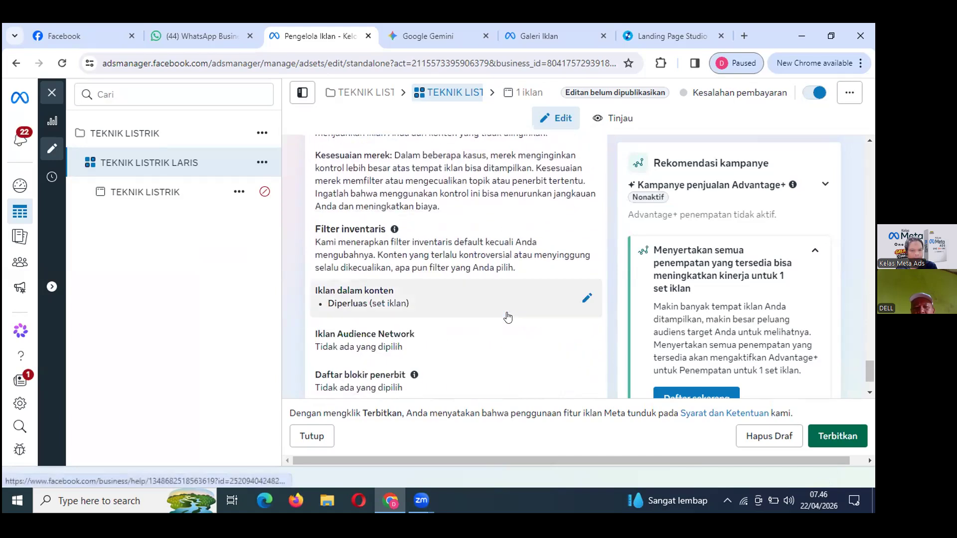
pyautogui.scroll(-3, 508, 317)
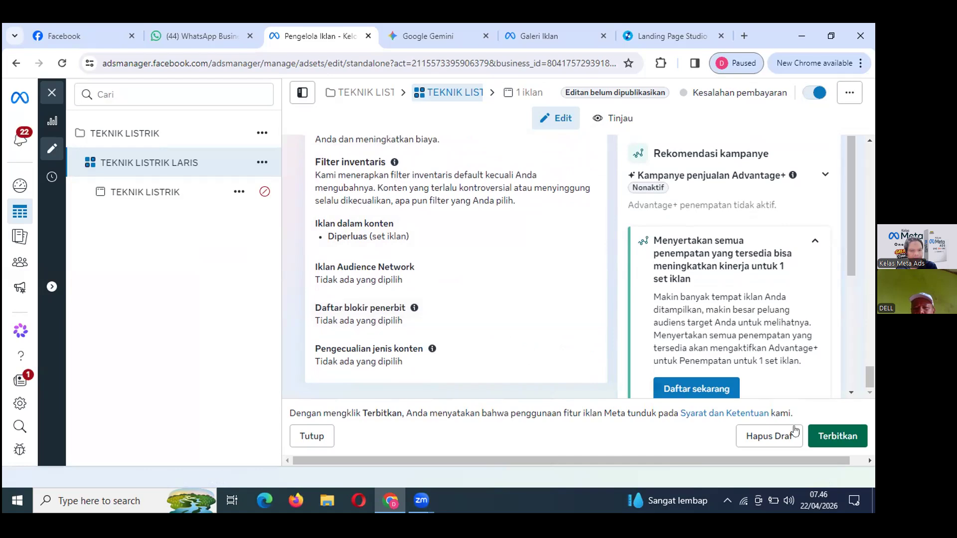
pyautogui.click(827, 437)
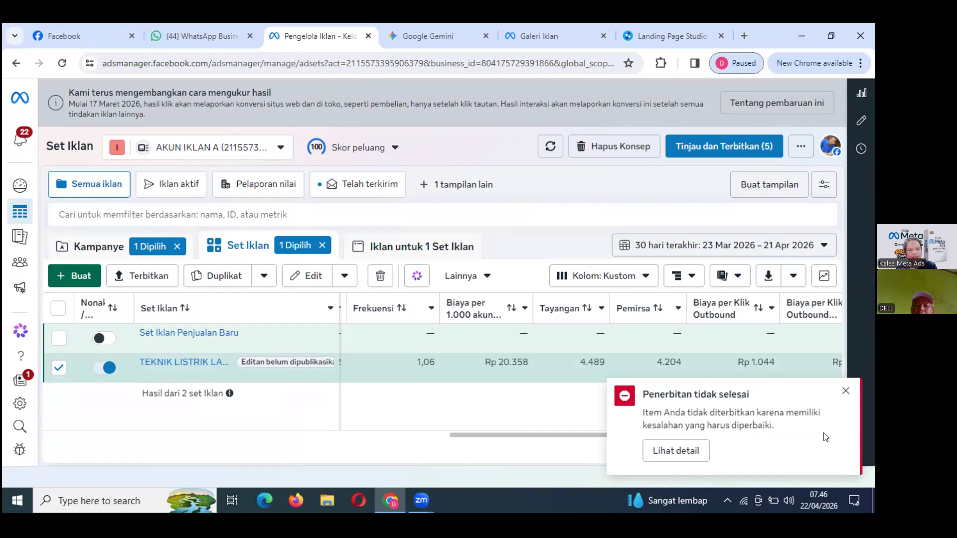
# Open the publishing error details and choose Perbaiki kesalahan to reopen the TEKNIK LISTRIK LARIS editor.
pyautogui.click(682, 450)
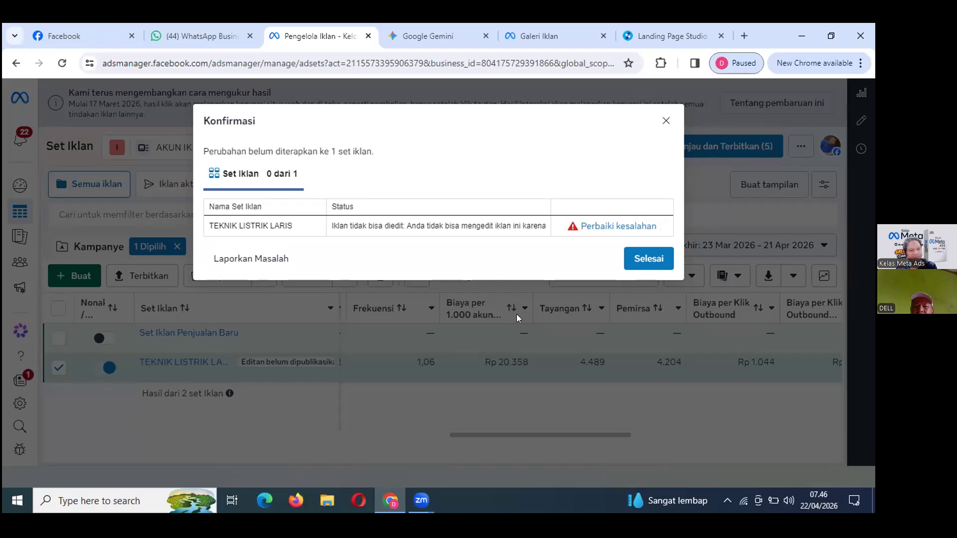
pyautogui.click(612, 229)
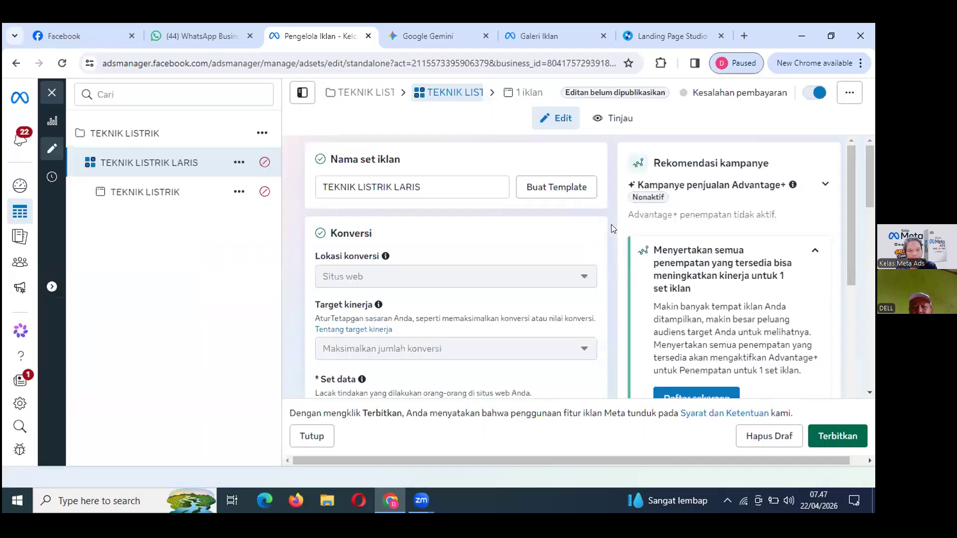
# Delete the ad set's draft with Hapus Draf and Hapus, then switch to the Telah terkirim view.
pyautogui.click(760, 436)
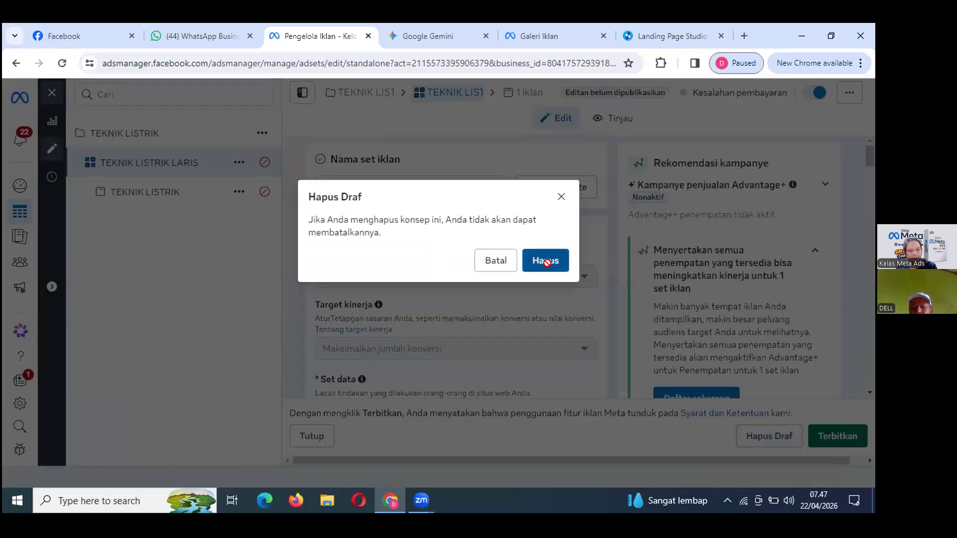
pyautogui.click(546, 261)
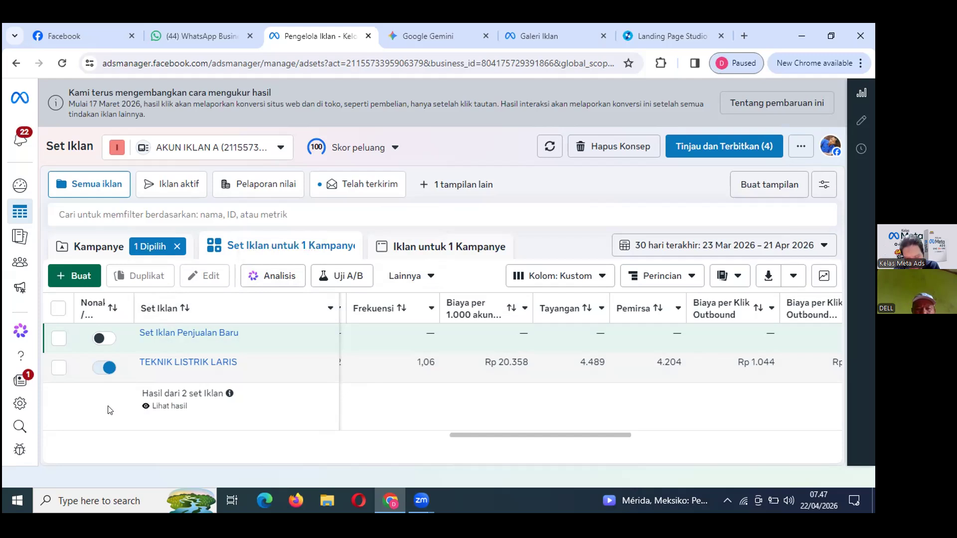
pyautogui.moveTo(480, 435); pyautogui.dragTo(316, 429)
pyautogui.moveTo(467, 439); pyautogui.dragTo(303, 440)
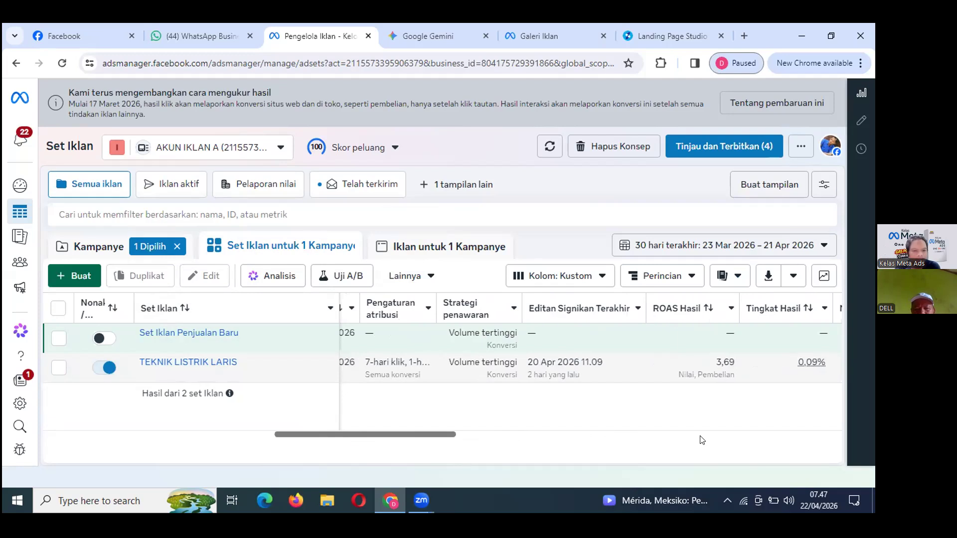
pyautogui.hscroll(-1, 356, 438)
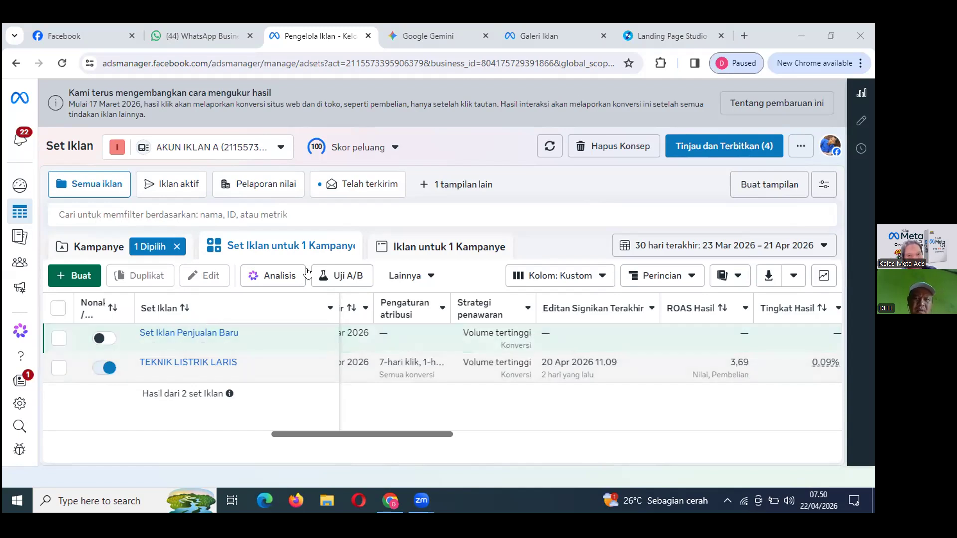
pyautogui.click(357, 184)
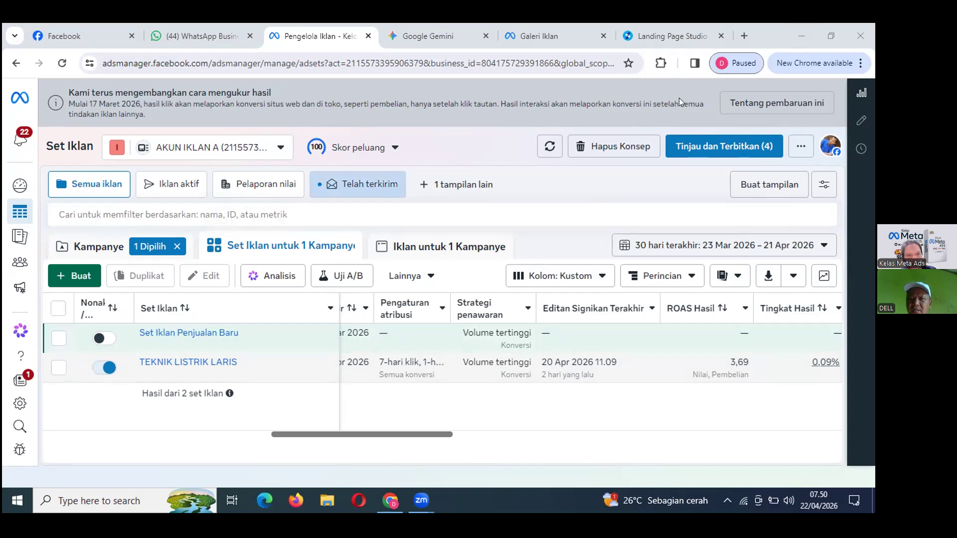
# Open a new browser tab and go to event.facebook.com.
pyautogui.click(744, 36)
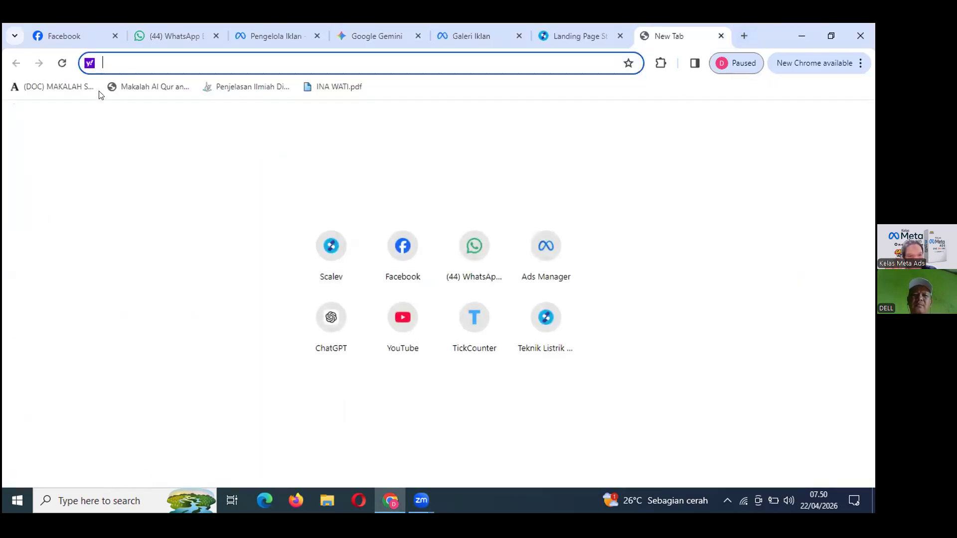
pyautogui.write('event')
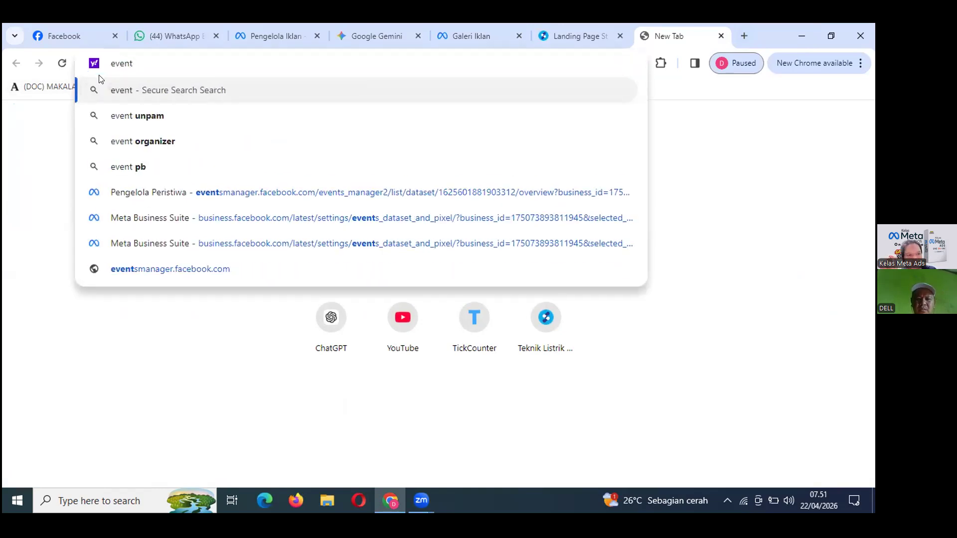
pyautogui.write('.fa')
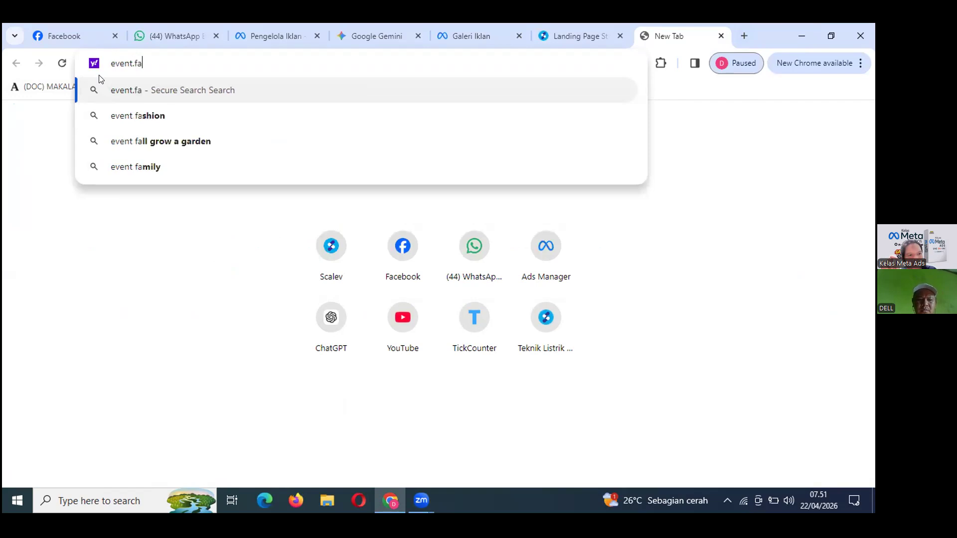
pyautogui.write('cebook')
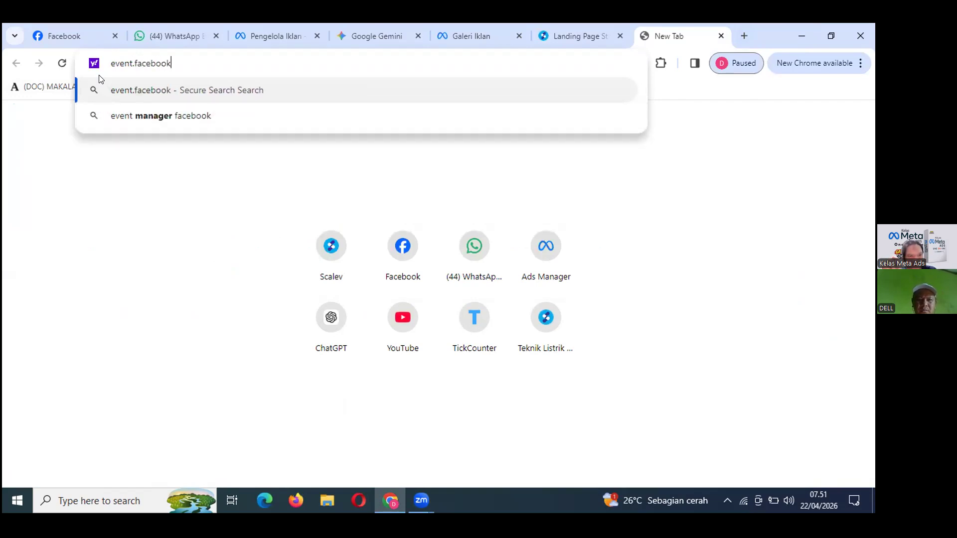
pyautogui.write('.com')
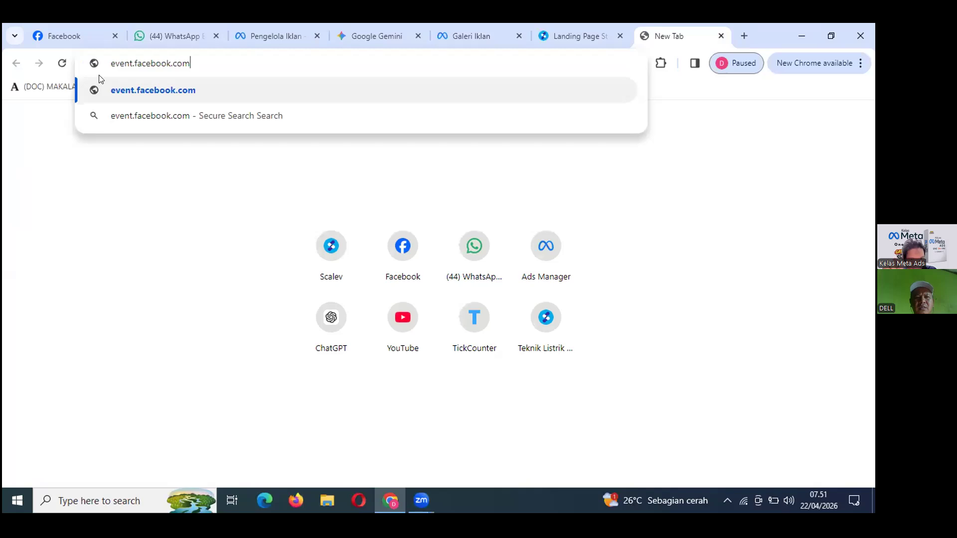
pyautogui.press('Return')
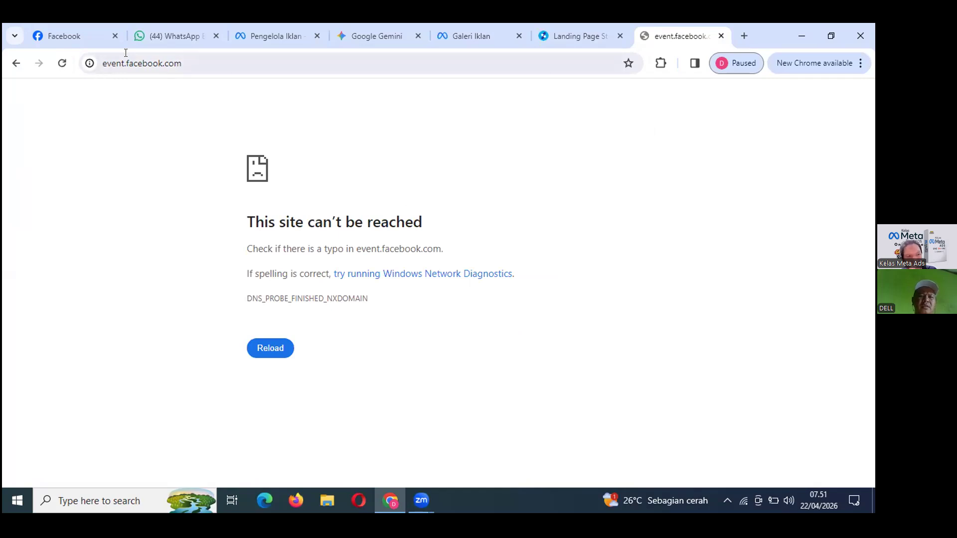
# Replace the address with the suggested business.facebook.com settings page, which reports the content unavailable.
pyautogui.click(191, 63)
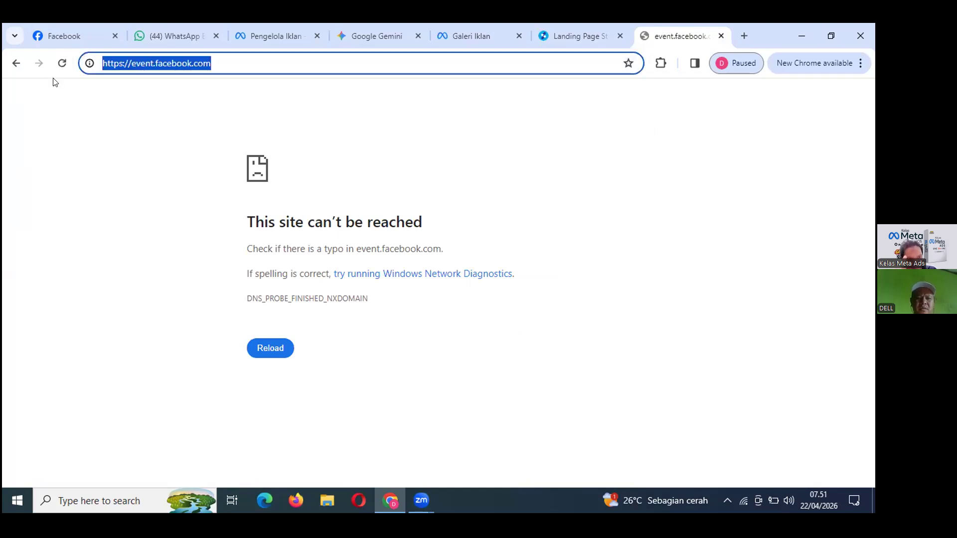
pyautogui.write('business')
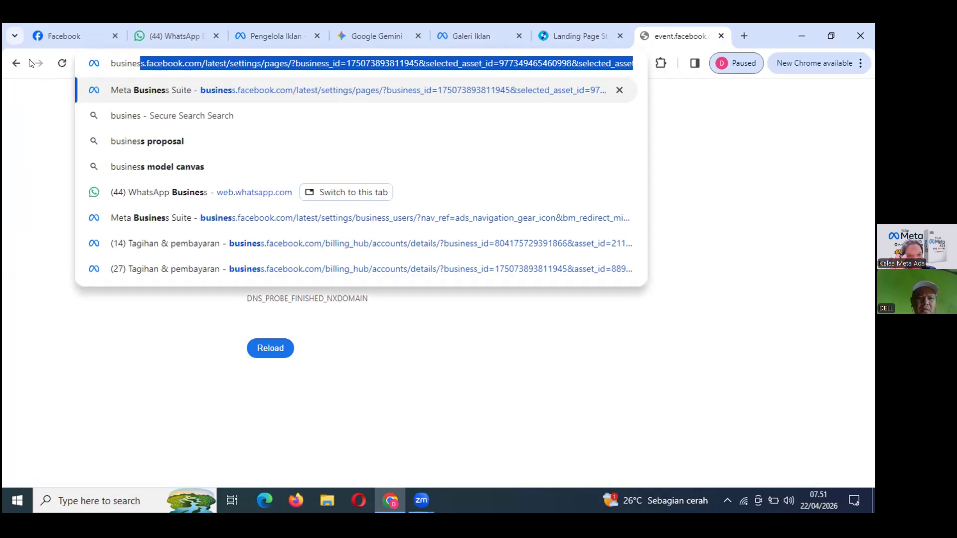
pyautogui.click(181, 91)
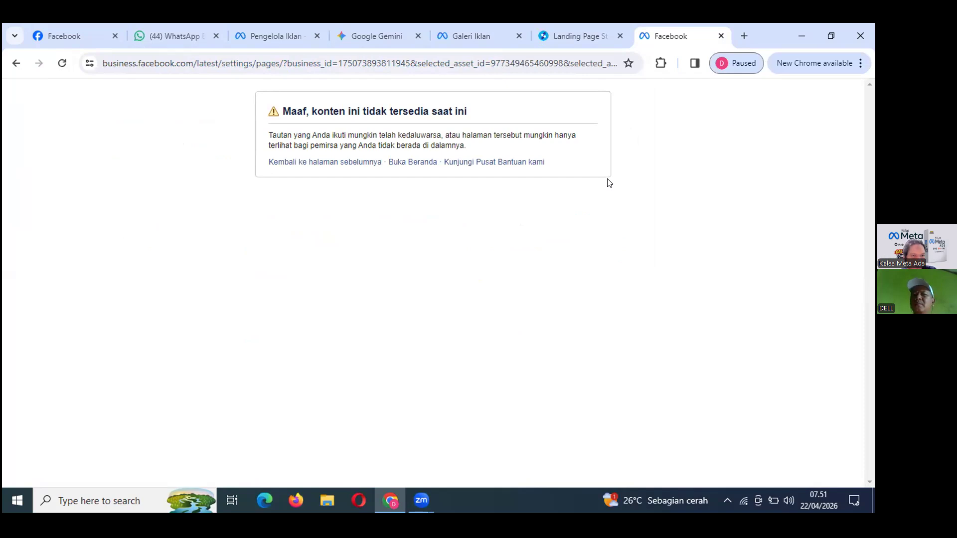
# Replace the address with the autocompleted Business Settings address and load it.
pyautogui.click(448, 63)
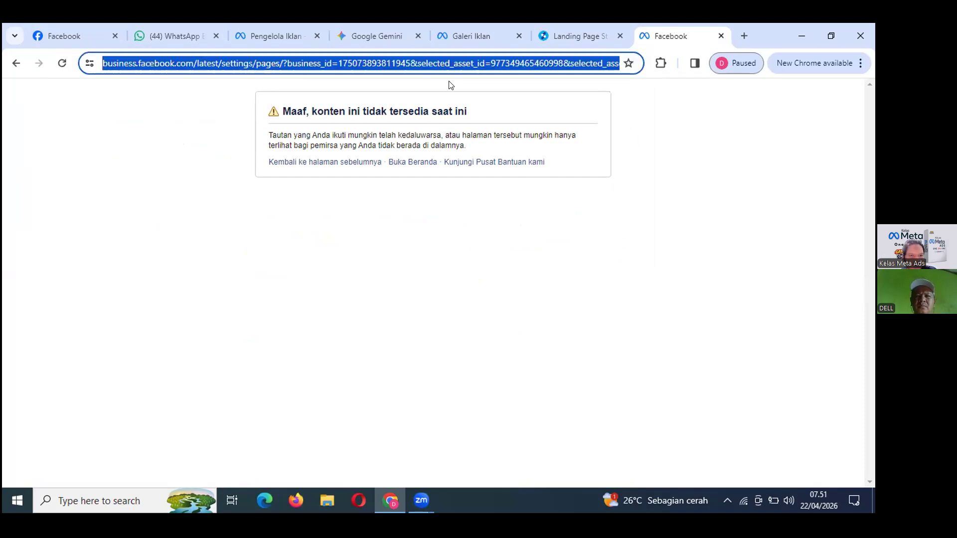
pyautogui.press('BackSpace')
pyautogui.write('buses')
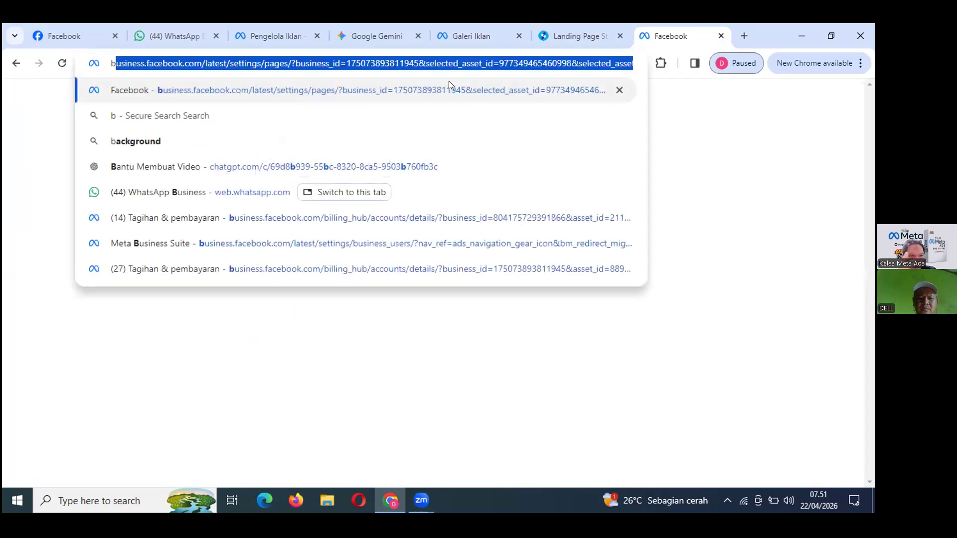
pyautogui.press('BackSpace')
pyautogui.press('BackSpace')
pyautogui.write('ines')
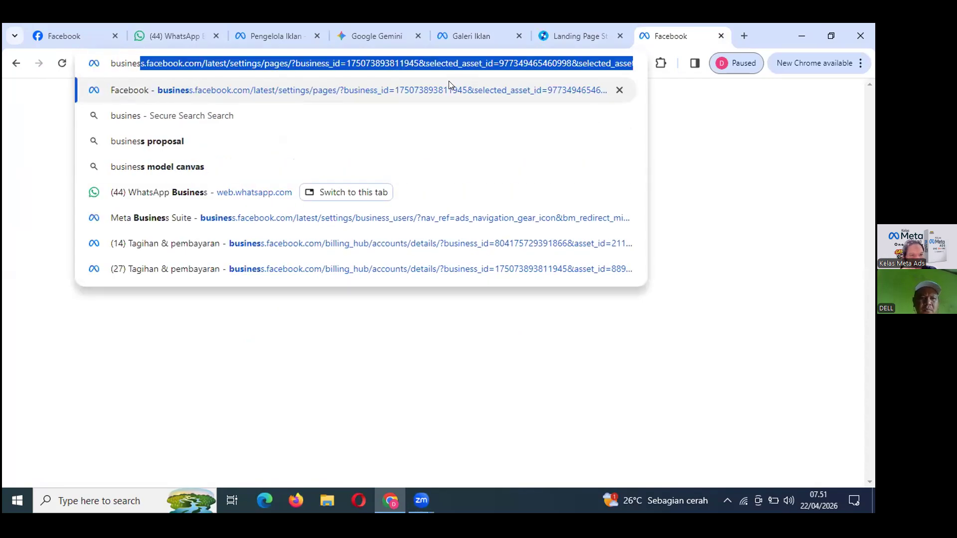
pyautogui.click(216, 60)
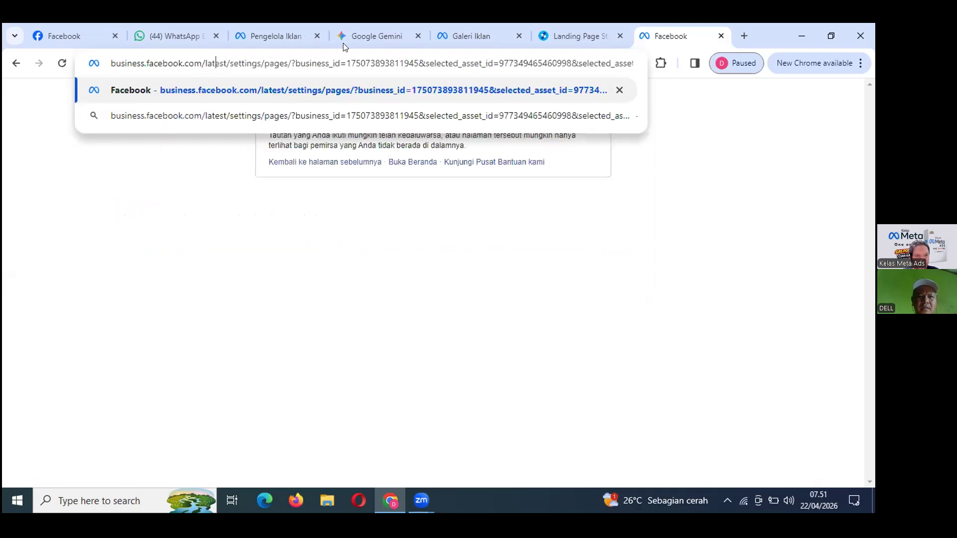
pyautogui.press('Return')
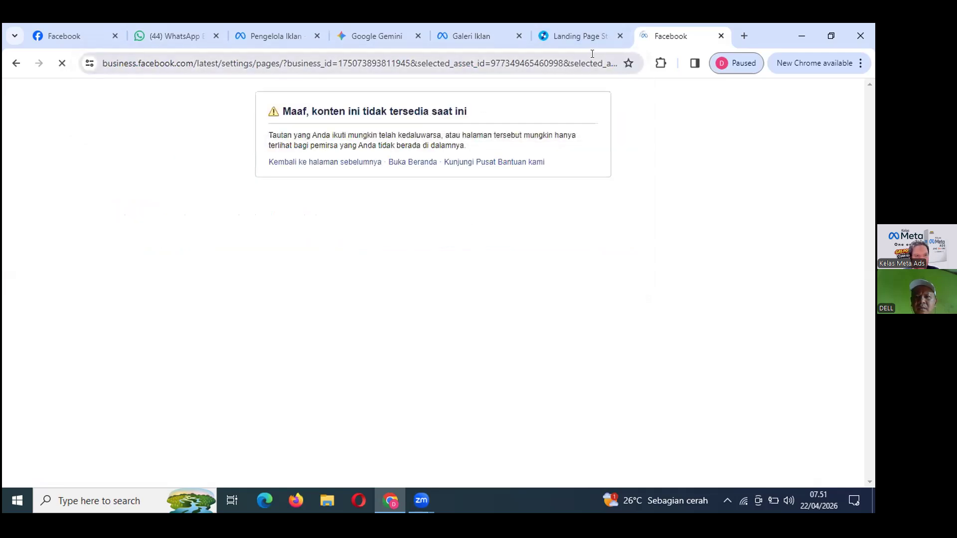
# Trim the address bar down to business.facebook.com and load it.
pyautogui.click(615, 64)
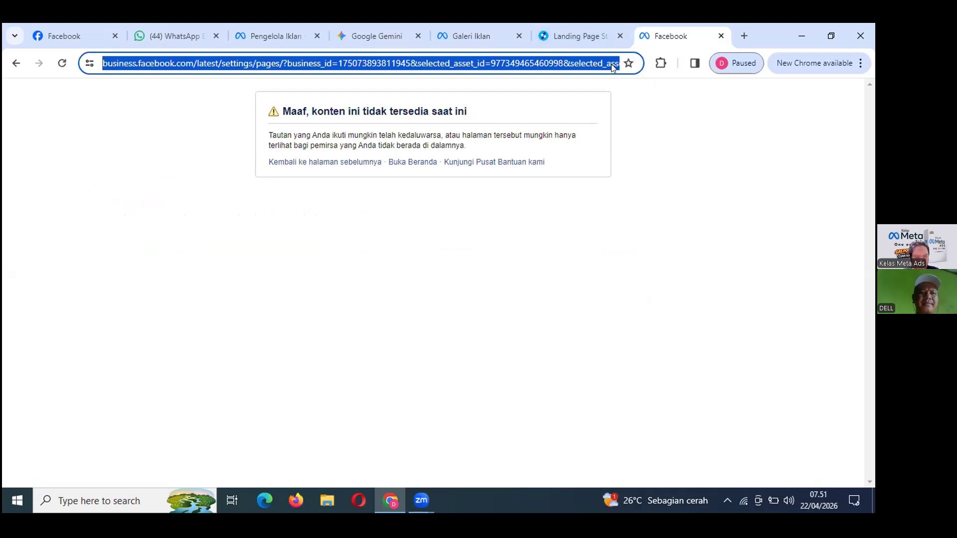
pyautogui.write('busines')
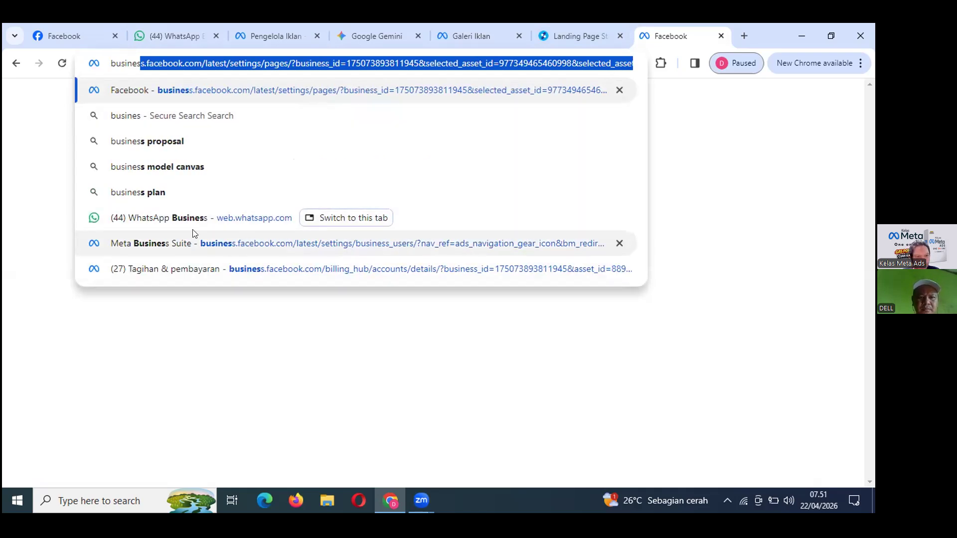
pyautogui.click(216, 56)
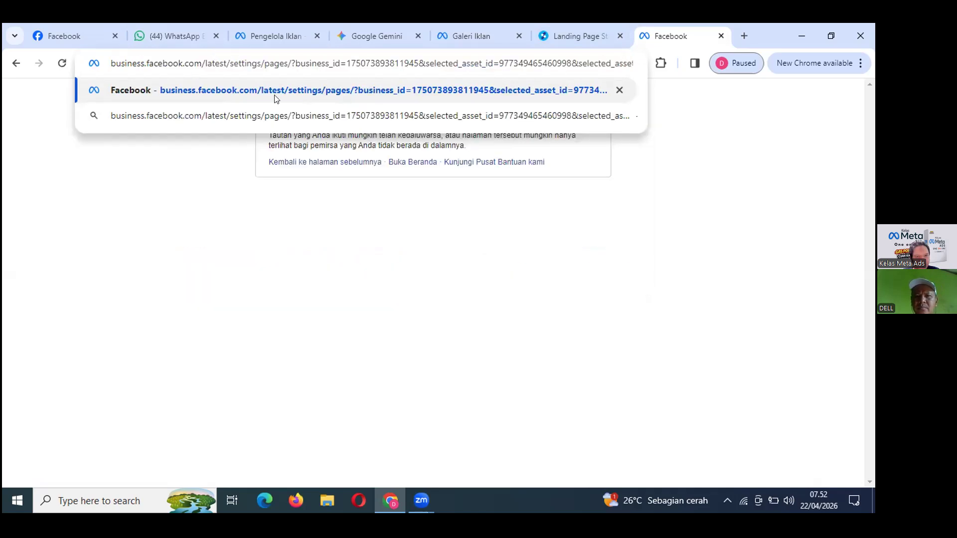
pyautogui.press('Left')
pyautogui.press('Left')
pyautogui.press('Left')
pyautogui.press('Left')
pyautogui.hotkey('ctrl', 'shift', 'Right')
pyautogui.hotkey('ctrl', 'shift', 'Right')
pyautogui.hotkey('ctrl', 'shift', 'Right')
pyautogui.hotkey('ctrl', 'shift', 'Right')
pyautogui.hotkey('ctrl', 'shift', 'Right')
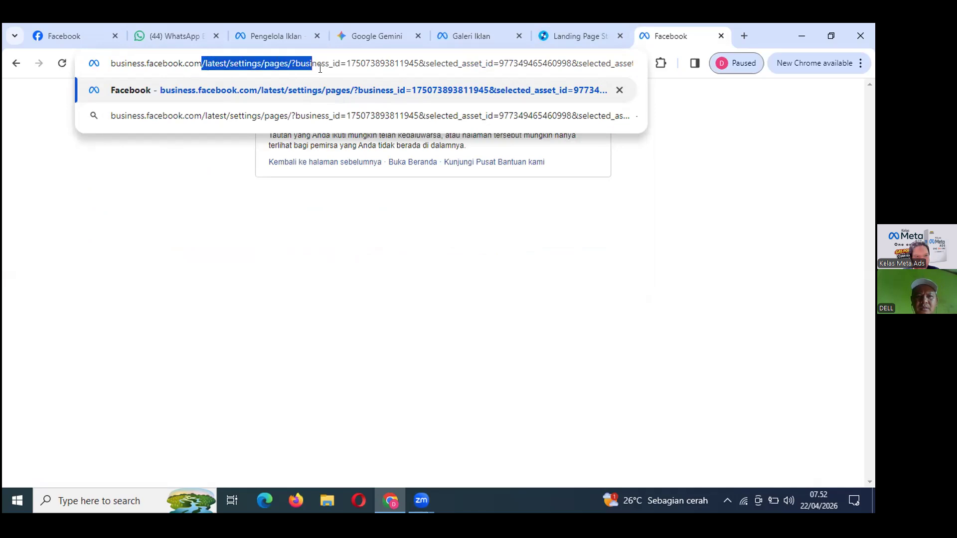
pyautogui.click(212, 66)
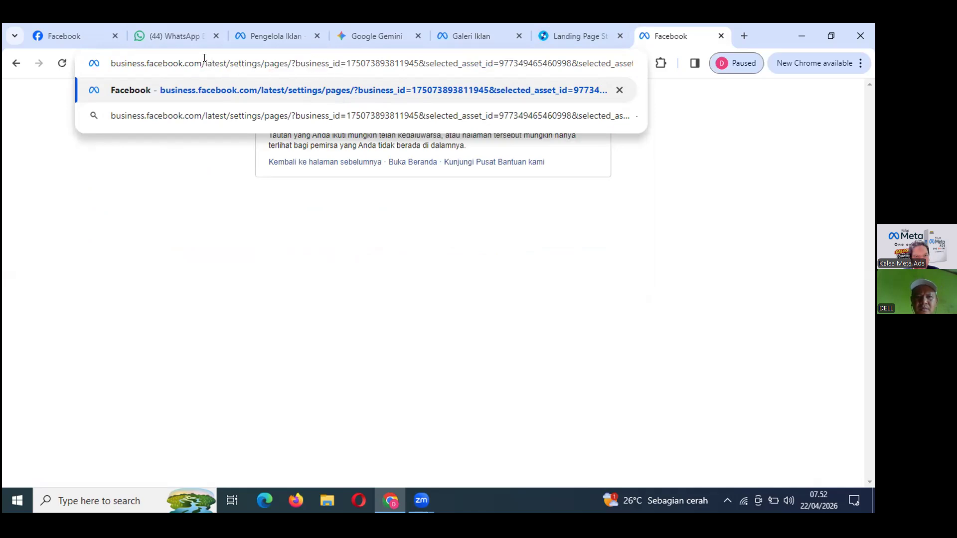
pyautogui.moveTo(201, 63); pyautogui.dragTo(663, 130)
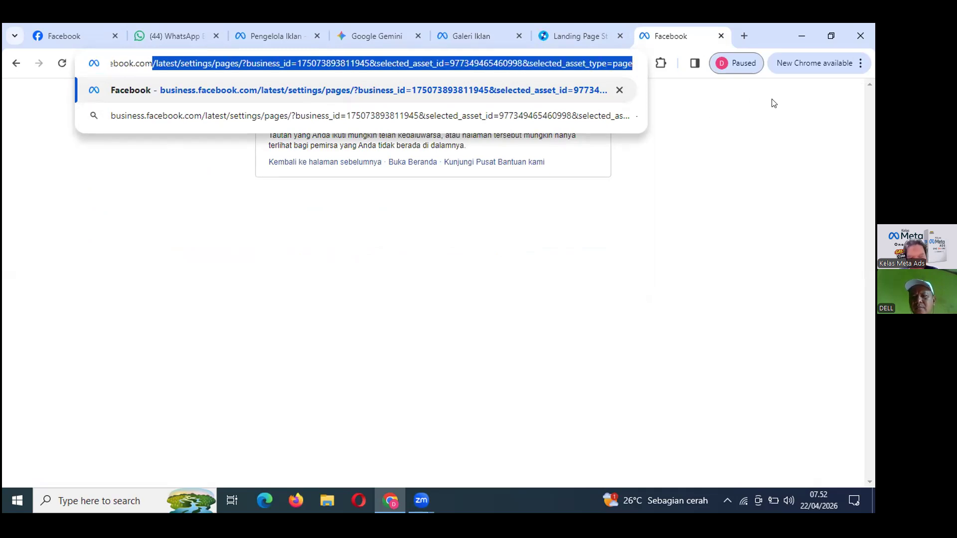
pyautogui.press('BackSpace')
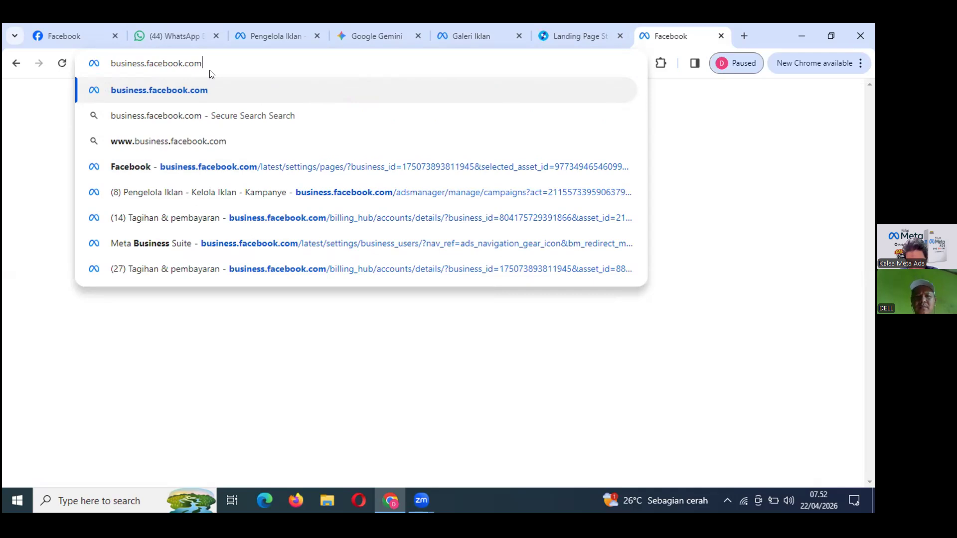
pyautogui.press('Return')
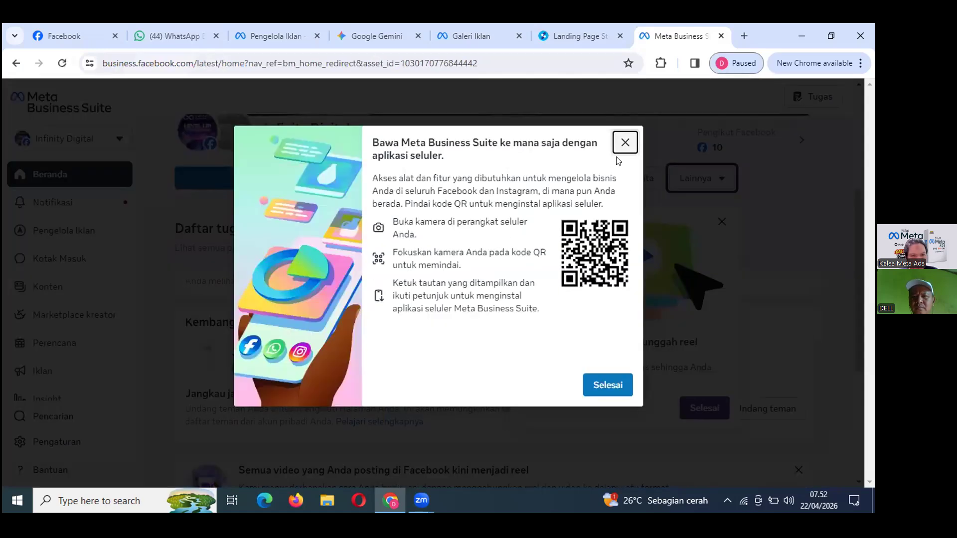
# Dismiss the mobile-app and intro pop-ups, open Pengaturan, and close the profile-switching tip.
pyautogui.click(624, 144)
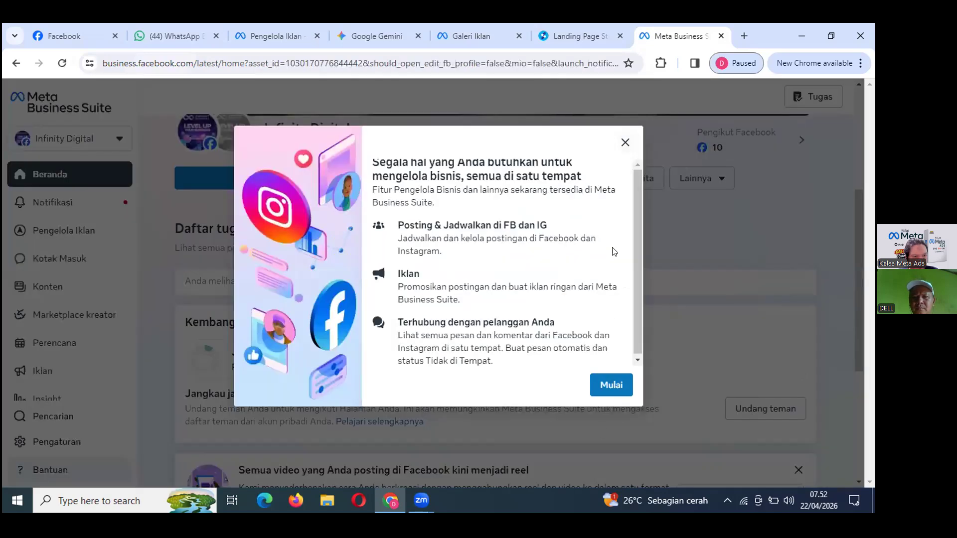
pyautogui.click(625, 143)
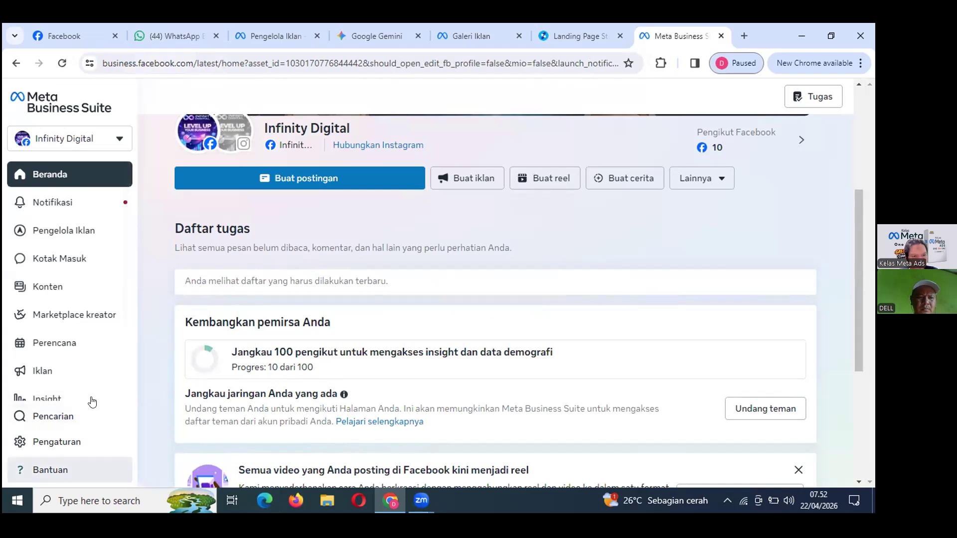
pyautogui.click(70, 419)
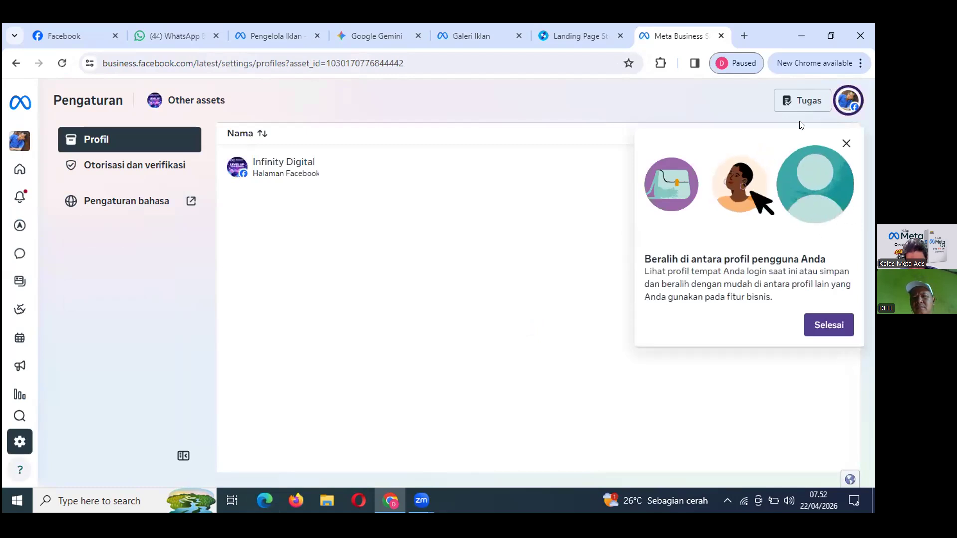
pyautogui.click(846, 144)
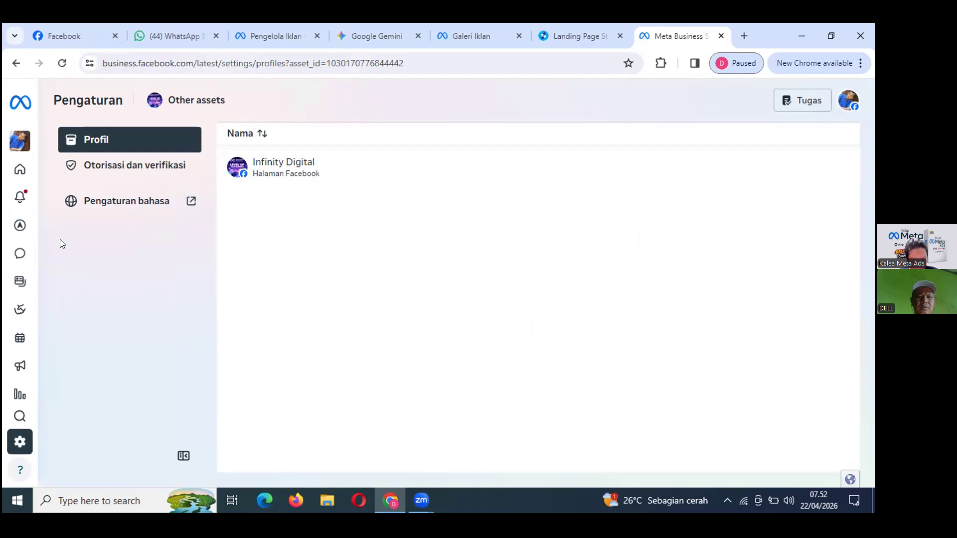
pyautogui.moveTo(3, 411)
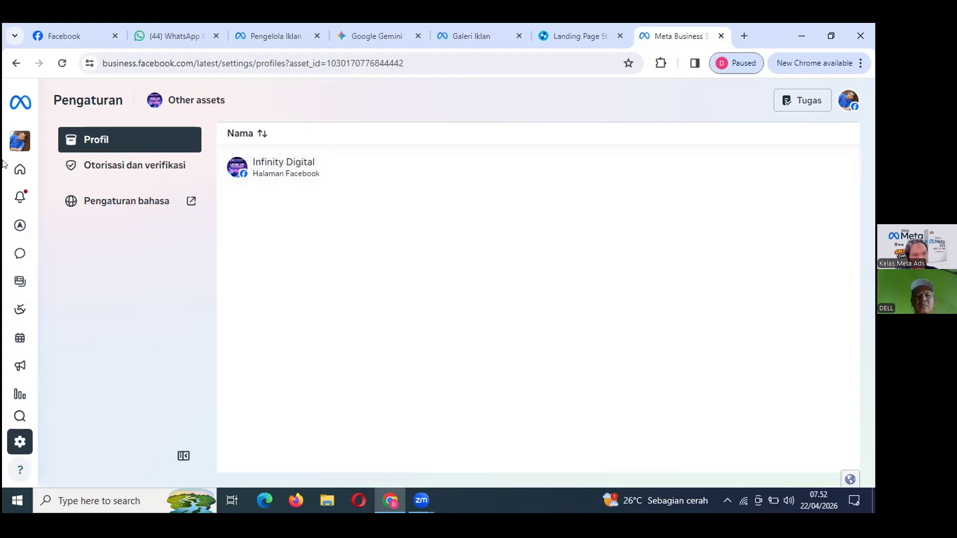
pyautogui.moveTo(13, 144)
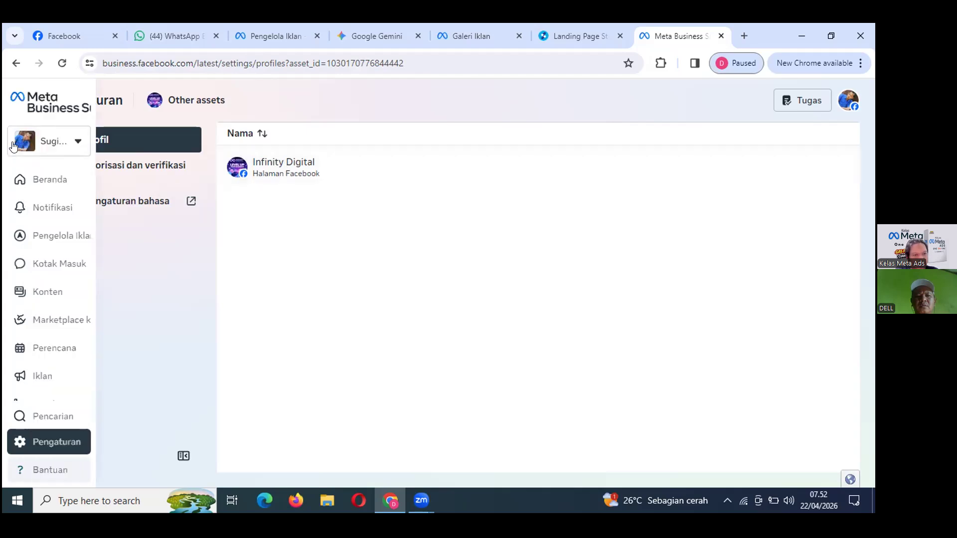
# Switch to the Infinity Digital portfolio and view its Orang list, showing one Kontrol penuh user.
pyautogui.click(46, 139)
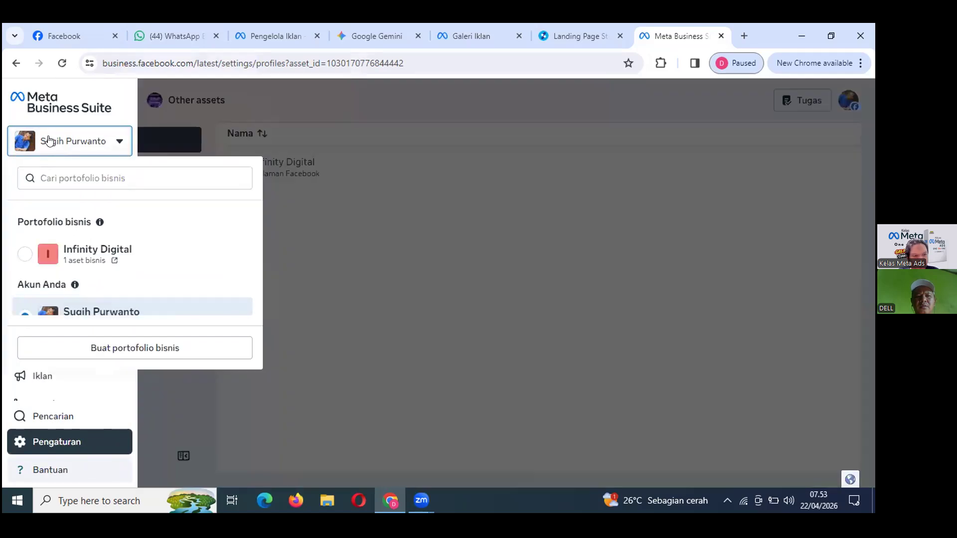
pyautogui.scroll(-1, 110, 267)
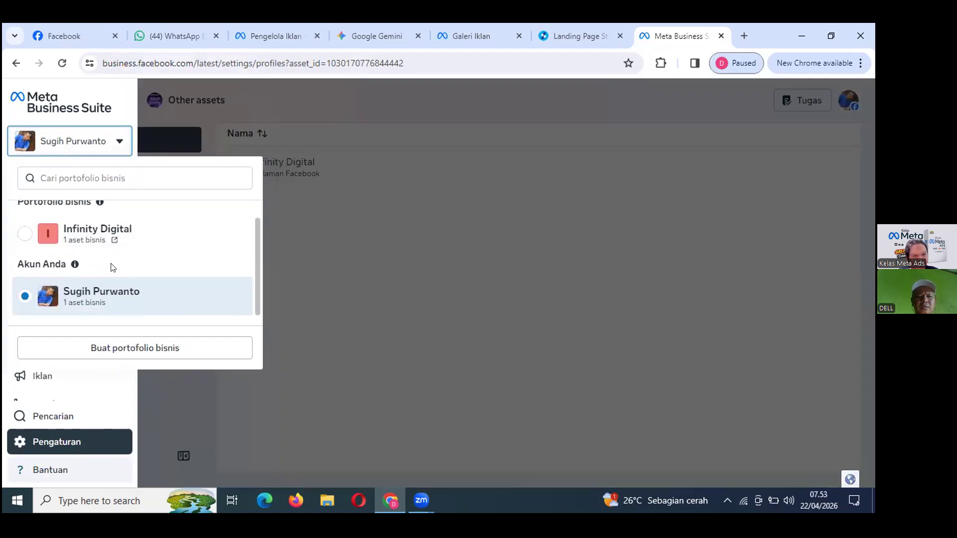
pyautogui.click(93, 232)
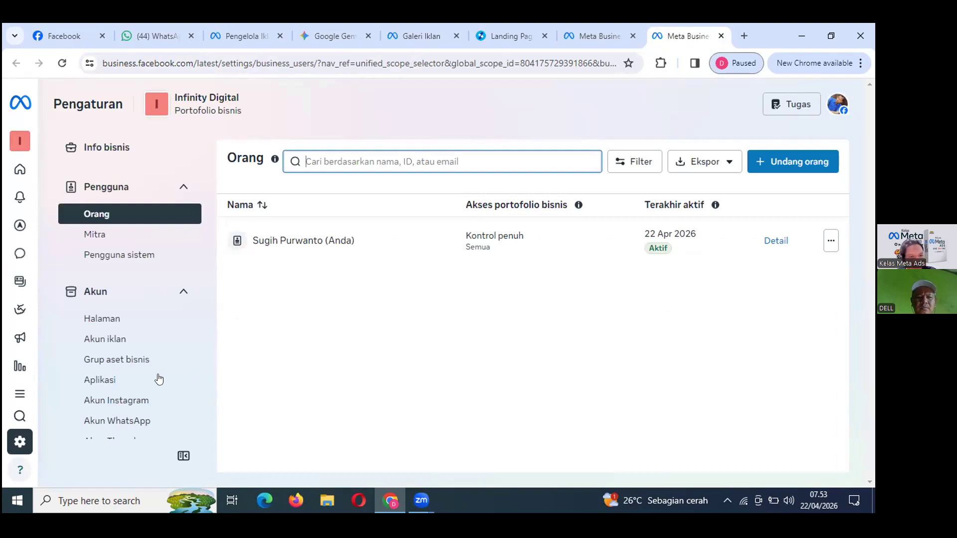
pyautogui.scroll(-5, 159, 380)
pyautogui.scroll(3, 159, 378)
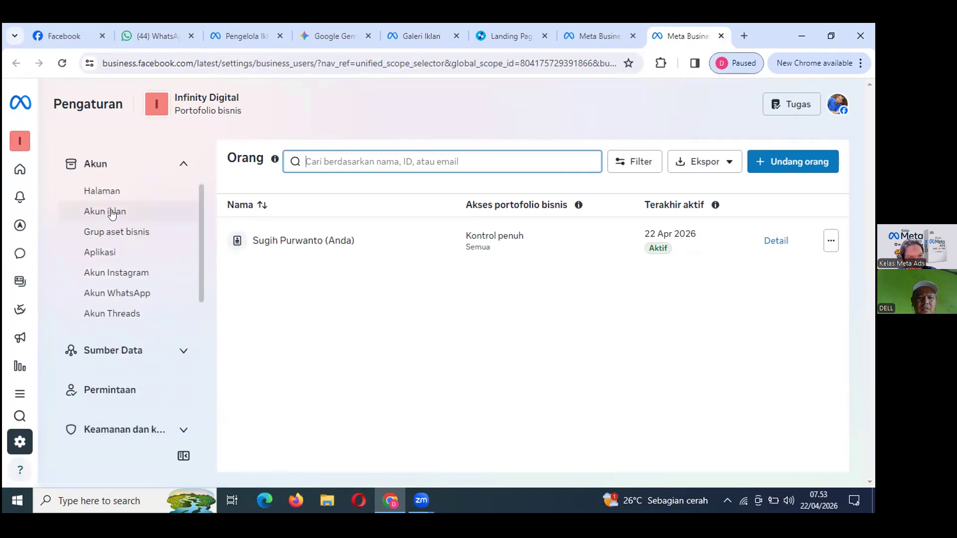
# Go through Akun iklan and Sumber Data > Set data & pixel to TEKNIK LISTRIK PRAKTIS's people list.
pyautogui.click(112, 214)
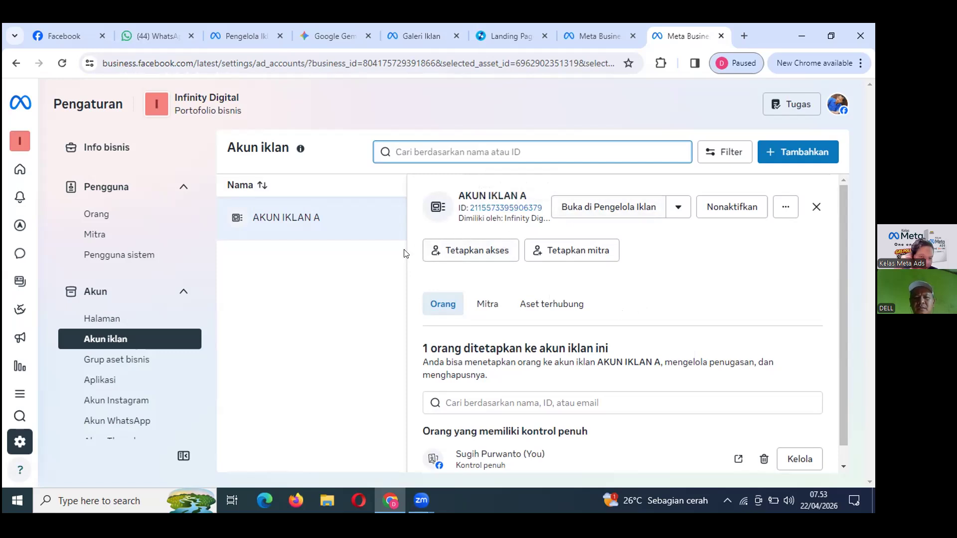
pyautogui.scroll(-1, 152, 433)
pyautogui.scroll(-2, 152, 432)
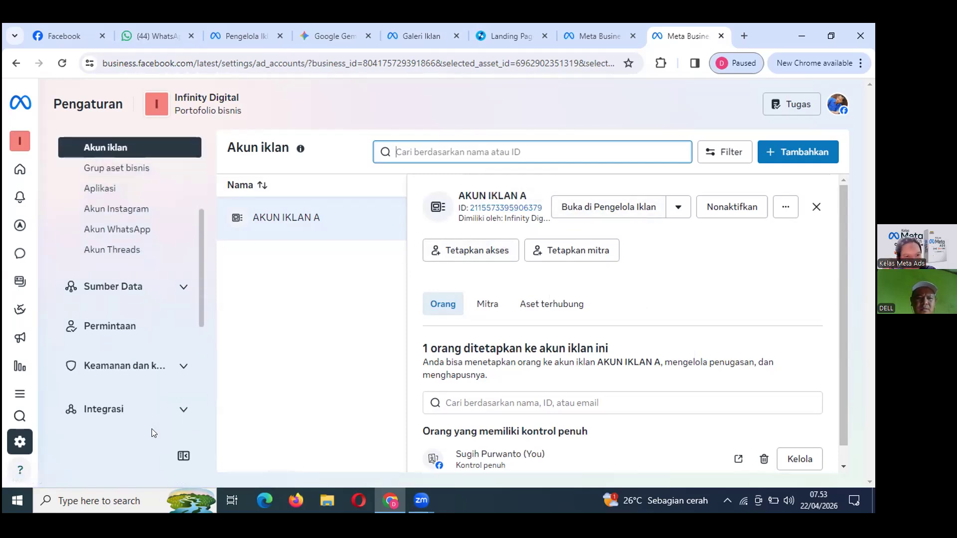
pyautogui.click(125, 288)
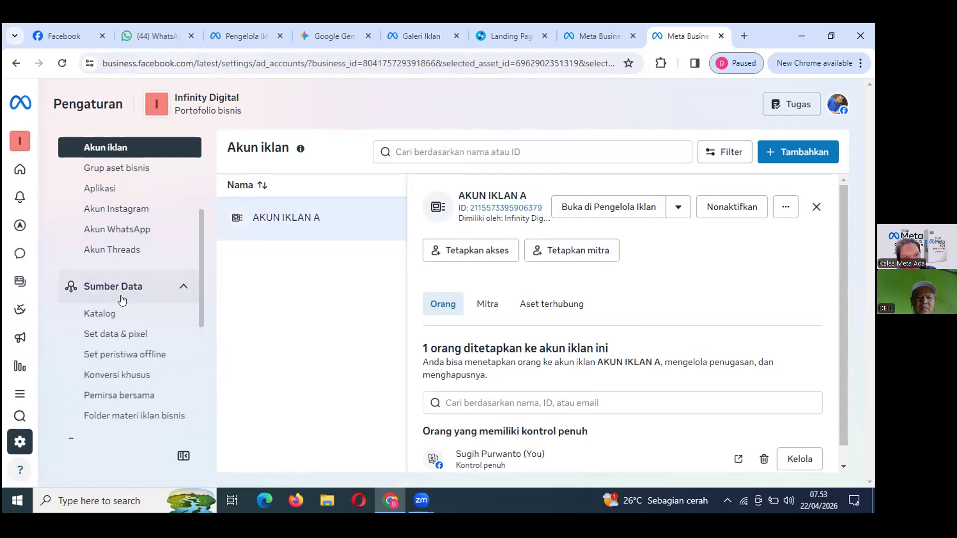
pyautogui.click(119, 335)
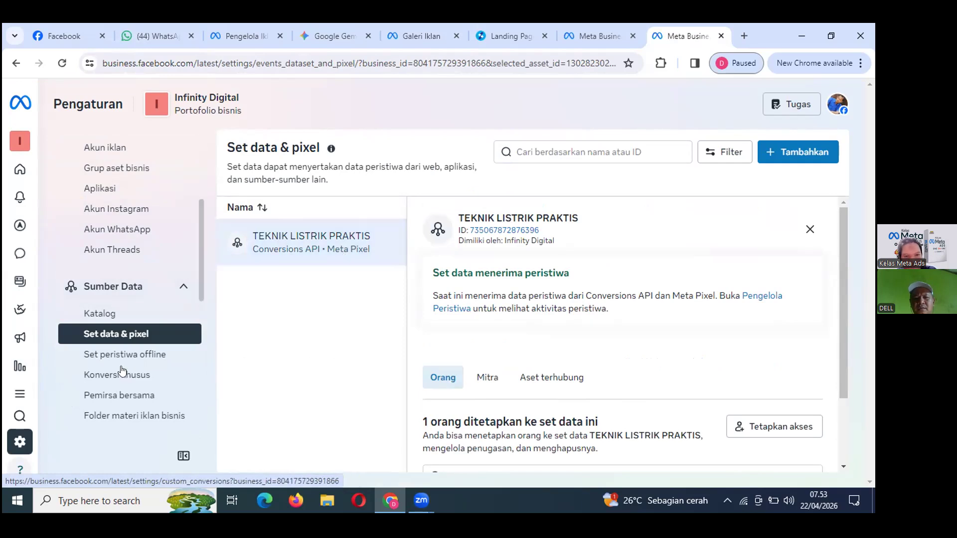
pyautogui.scroll(-4, 188, 384)
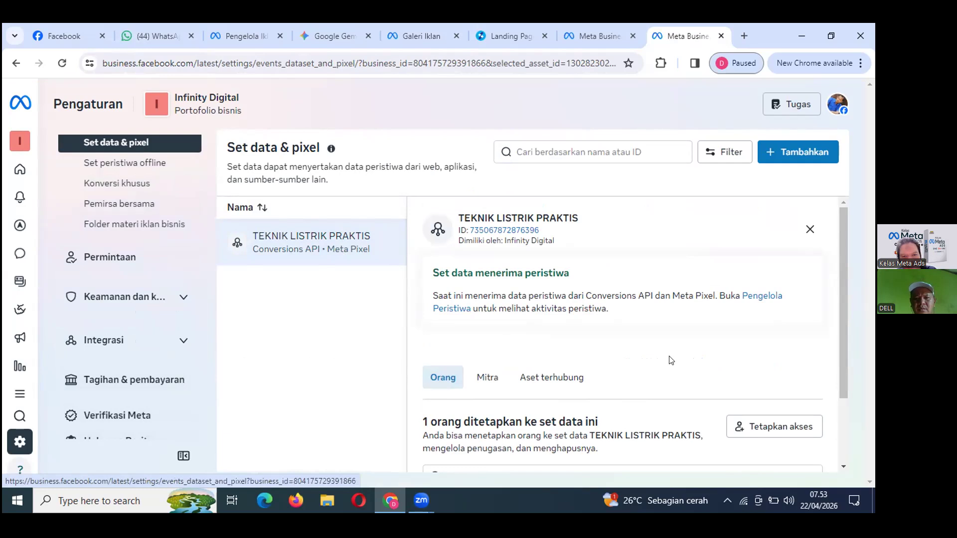
pyautogui.moveTo(840, 364); pyautogui.dragTo(842, 445)
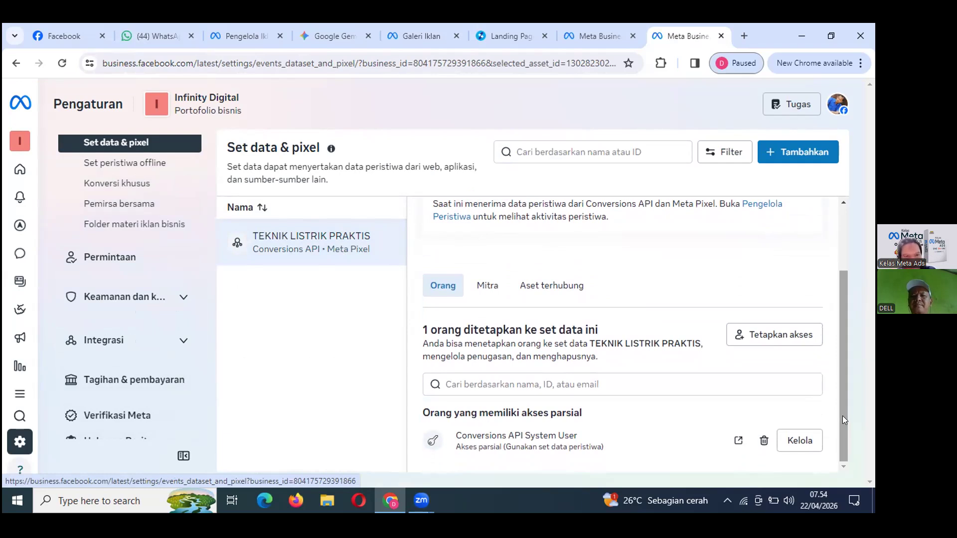
pyautogui.moveTo(842, 415); pyautogui.dragTo(853, 254)
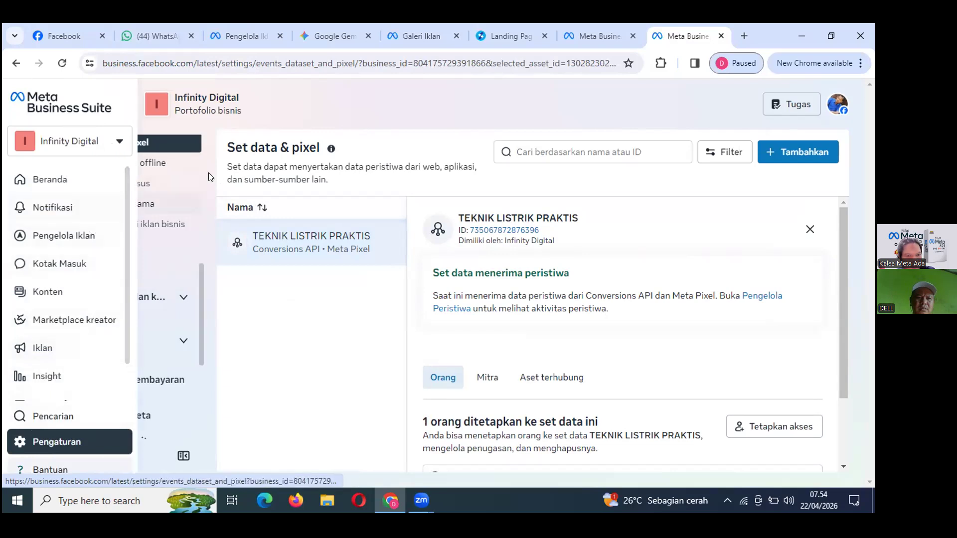
# Open Pengelola Peristiwa (Events Manager) from the Semua fitur list.
pyautogui.moveTo(36, 199)
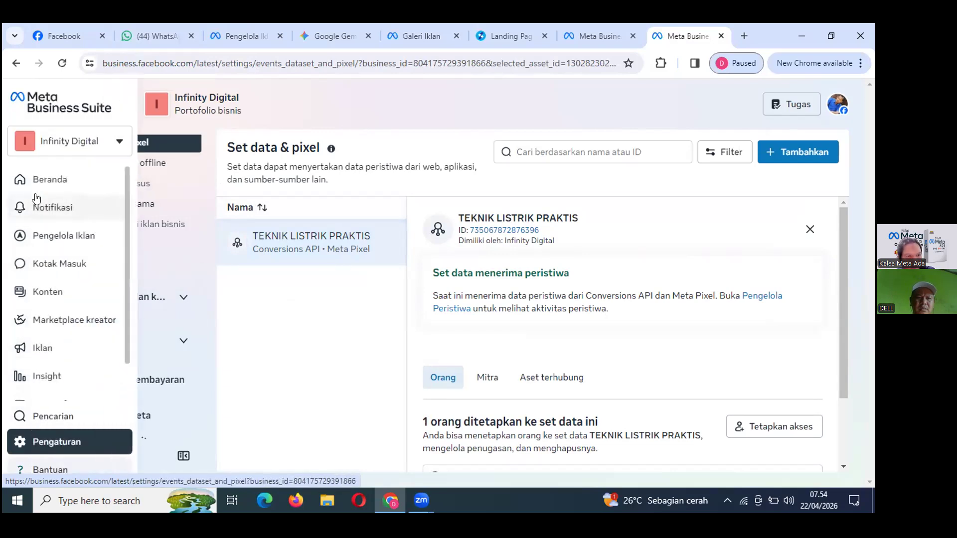
pyautogui.scroll(-2, 35, 269)
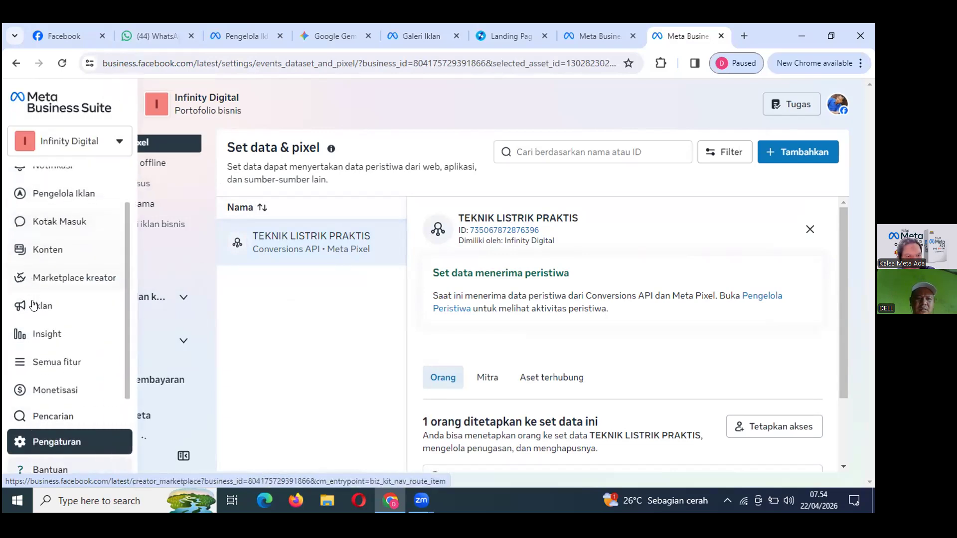
pyautogui.click(58, 361)
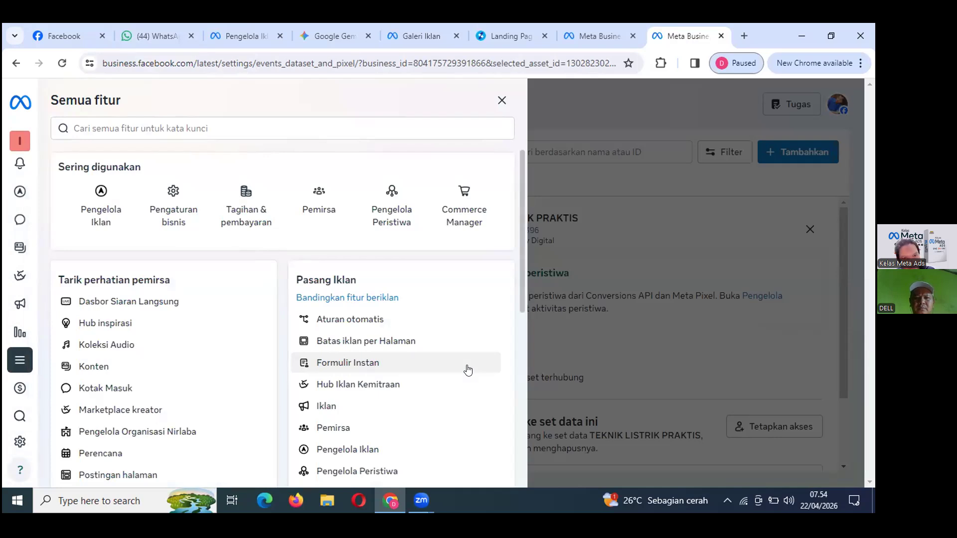
pyautogui.click(392, 203)
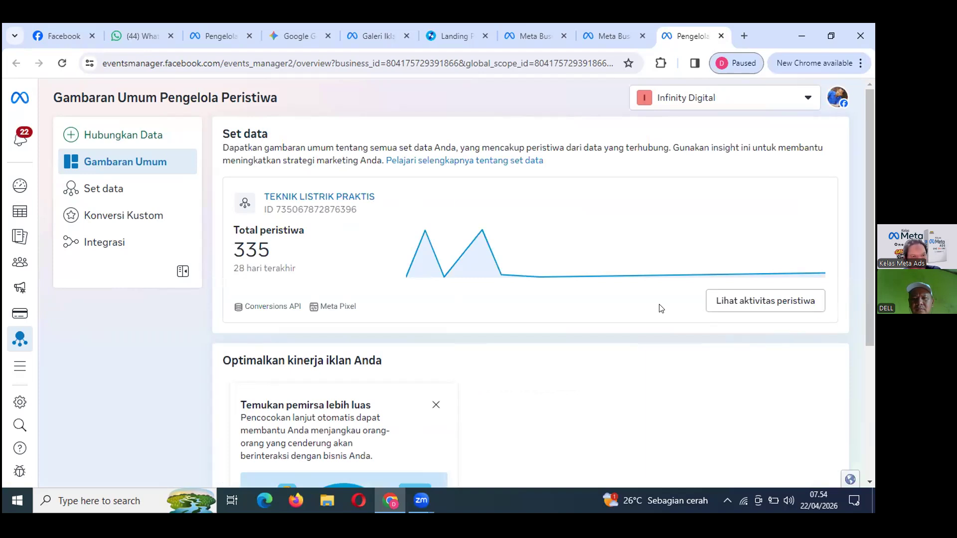
# Open the TEKNIK LISTRIK PRAKTIS dataset's Pengaturan tab and scroll to 'Siapkan integrasi langsung'.
pyautogui.click(109, 195)
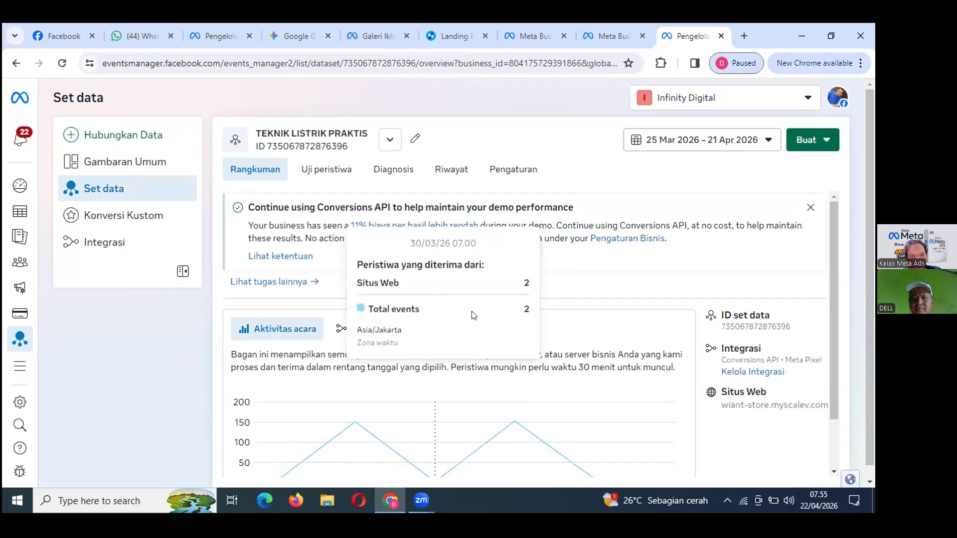
pyautogui.click(517, 172)
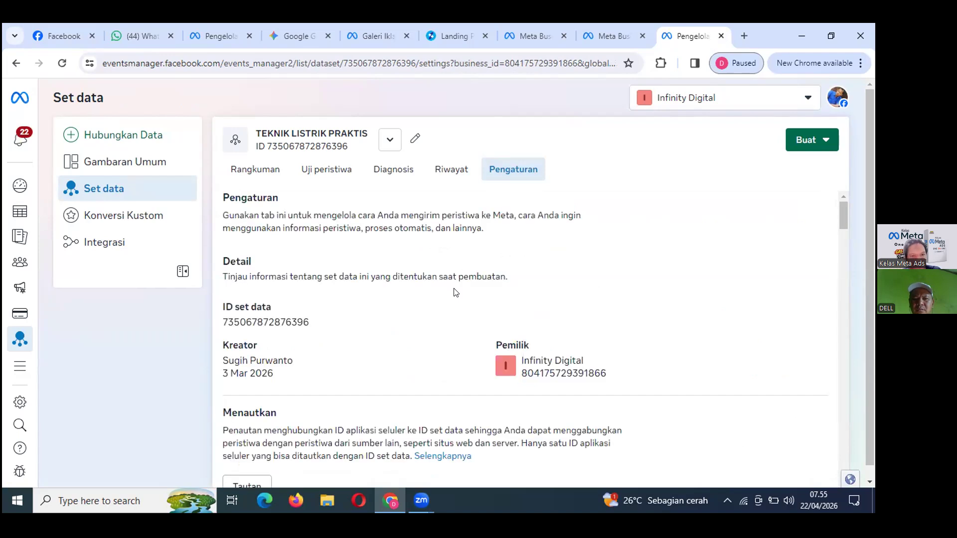
pyautogui.scroll(-5, 435, 314)
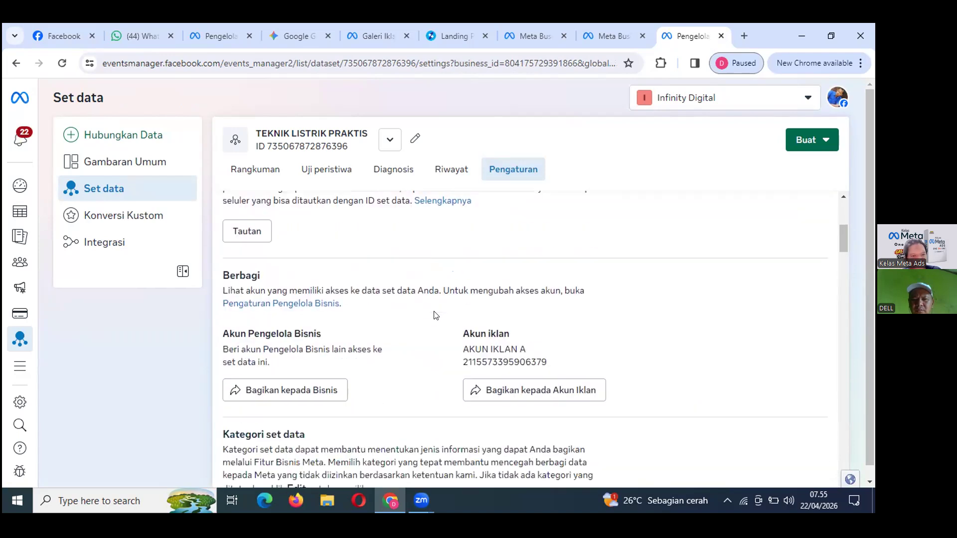
pyautogui.scroll(-3, 434, 314)
pyautogui.scroll(-6, 434, 311)
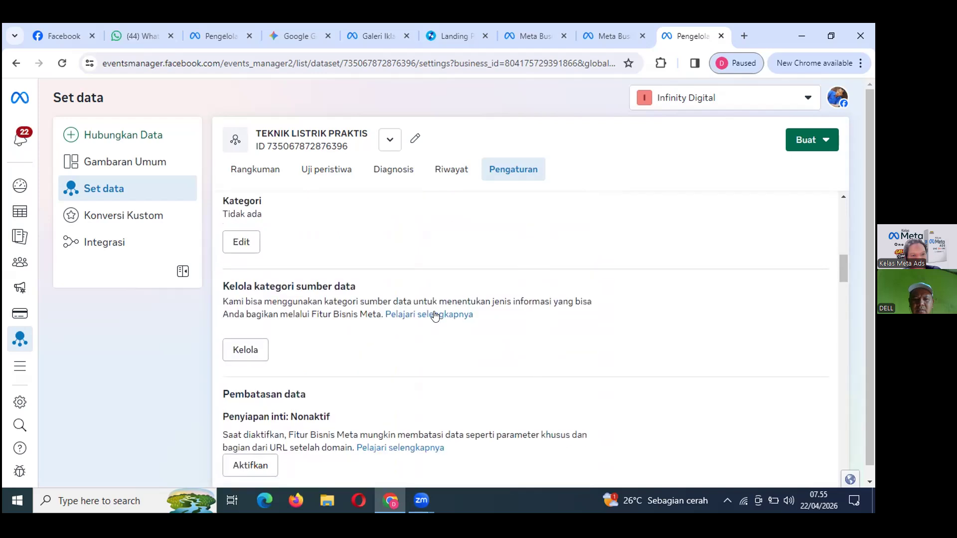
pyautogui.scroll(-4, 433, 309)
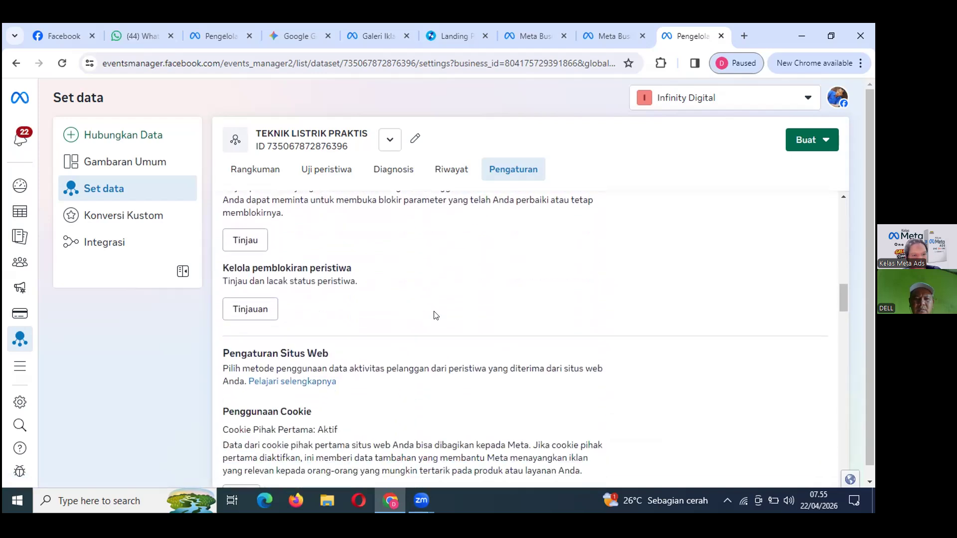
pyautogui.scroll(-6, 434, 315)
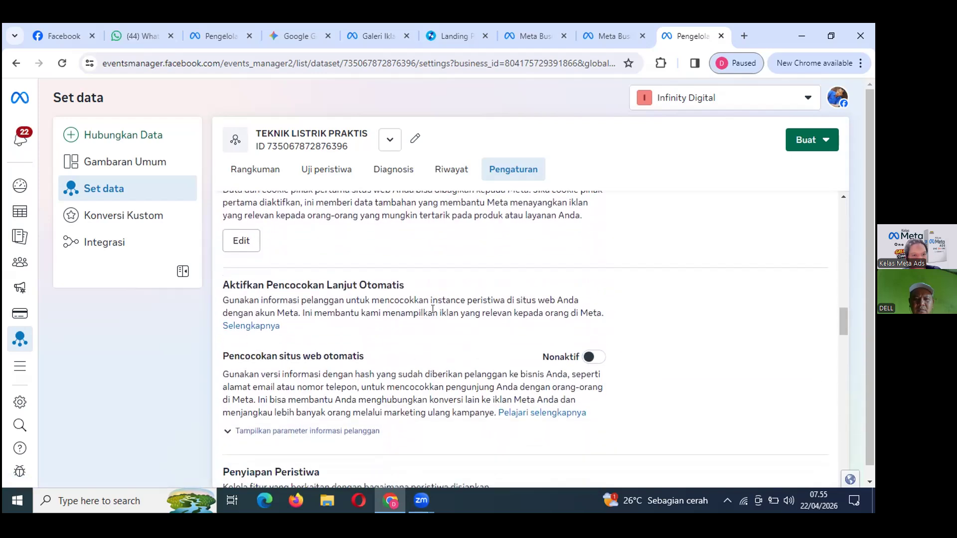
pyautogui.scroll(-6, 432, 309)
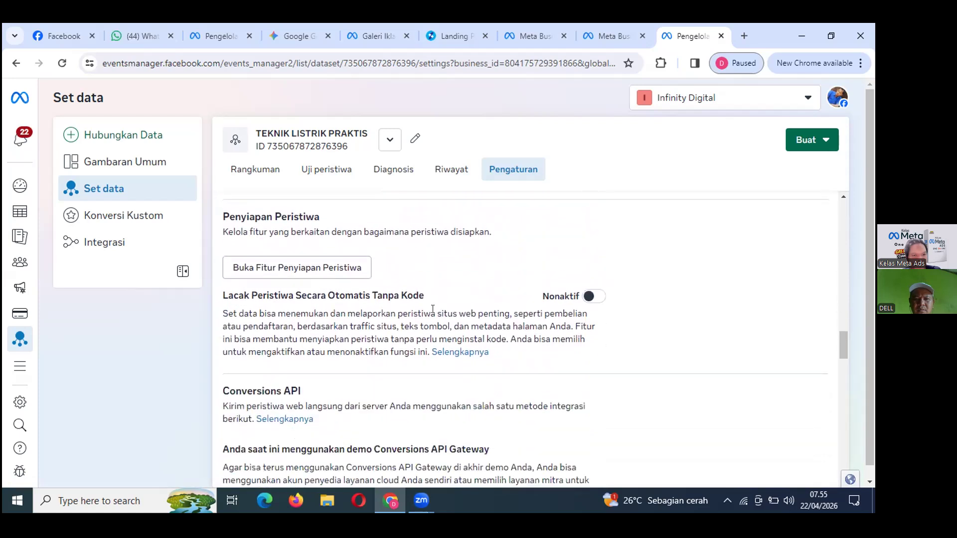
pyautogui.scroll(-1, 434, 315)
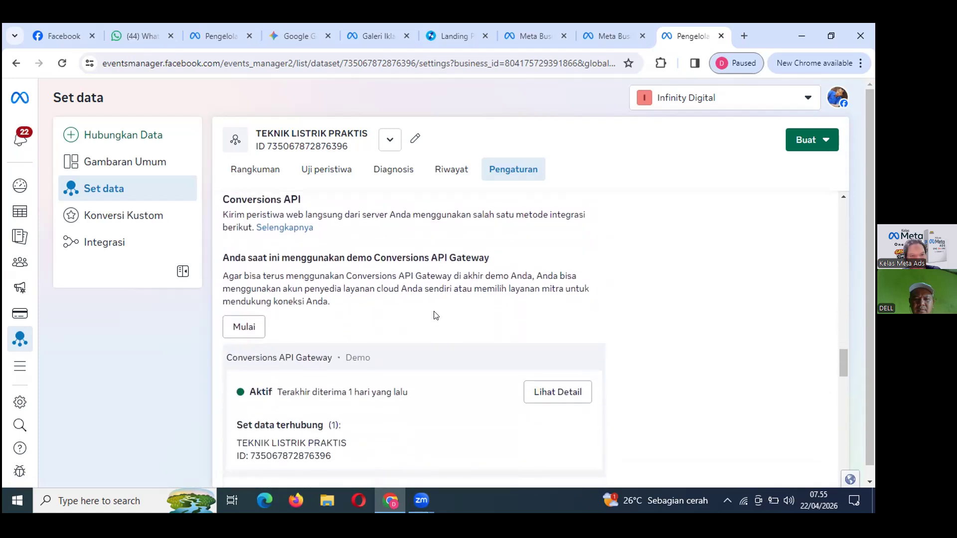
pyautogui.scroll(1, 434, 315)
pyautogui.scroll(1, 434, 315)
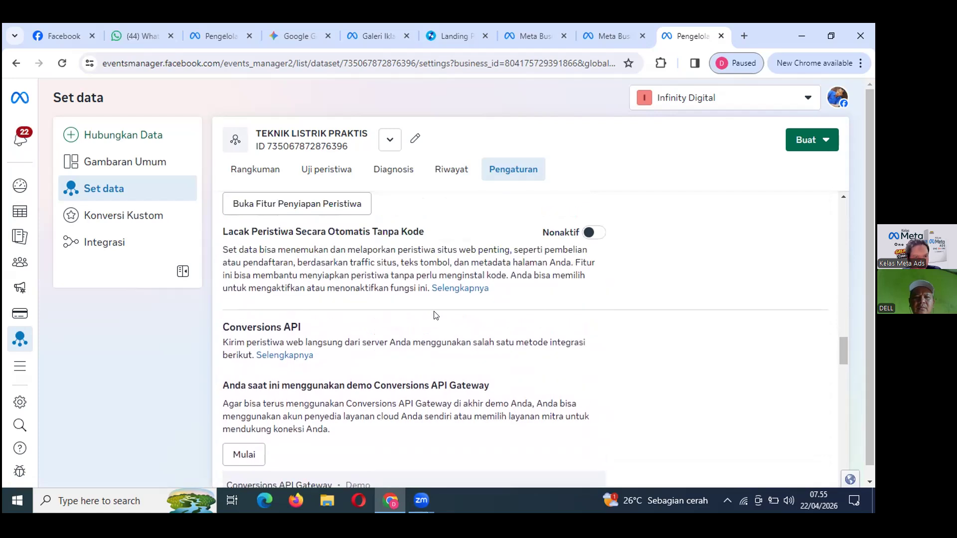
pyautogui.scroll(-4, 434, 315)
pyautogui.scroll(1, 433, 315)
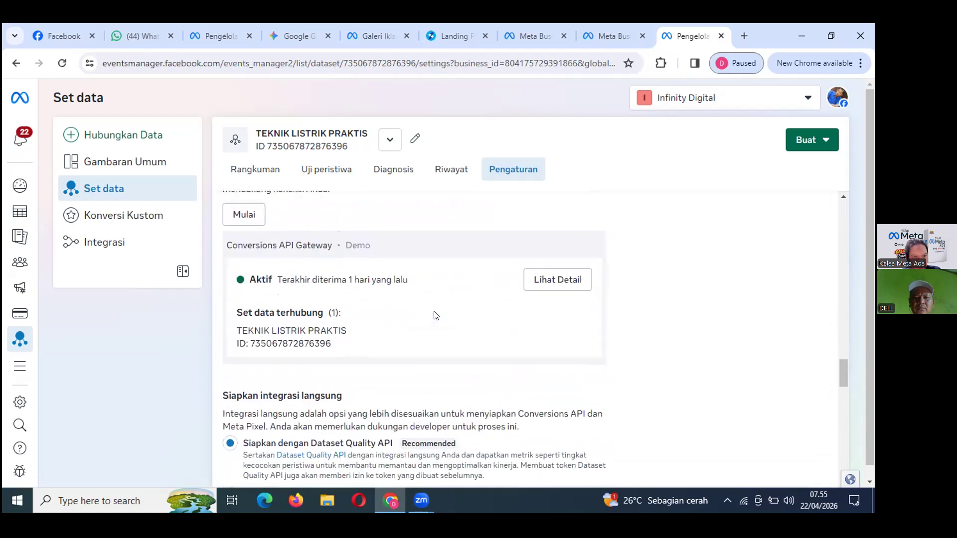
pyautogui.scroll(-4, 435, 315)
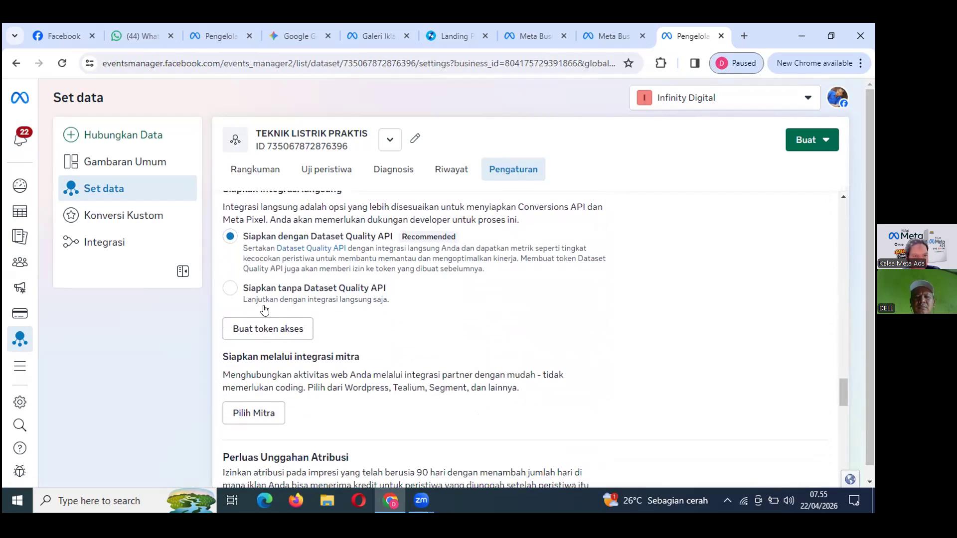
# Choose setup without Dataset Quality API, generate a Conversions API access token, and copy it.
pyautogui.click(230, 289)
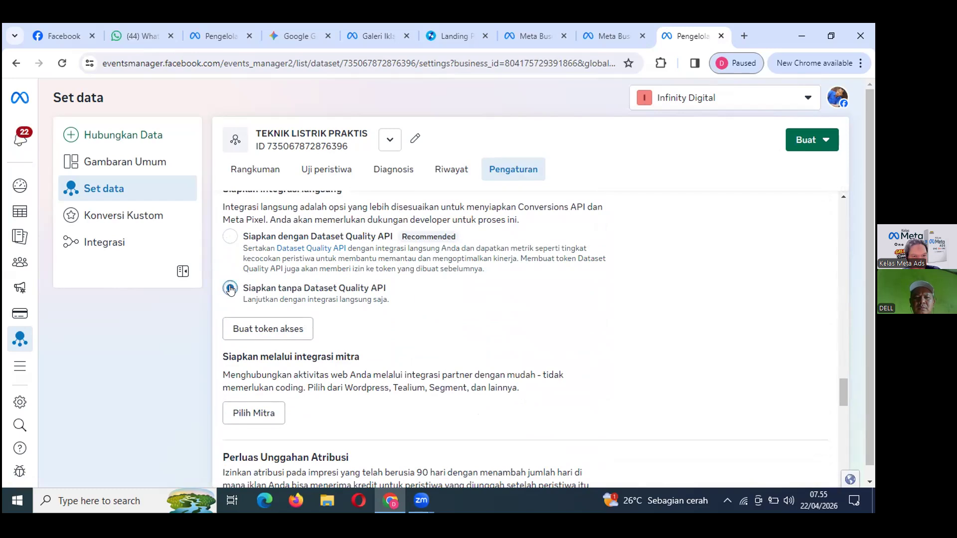
pyautogui.click(284, 327)
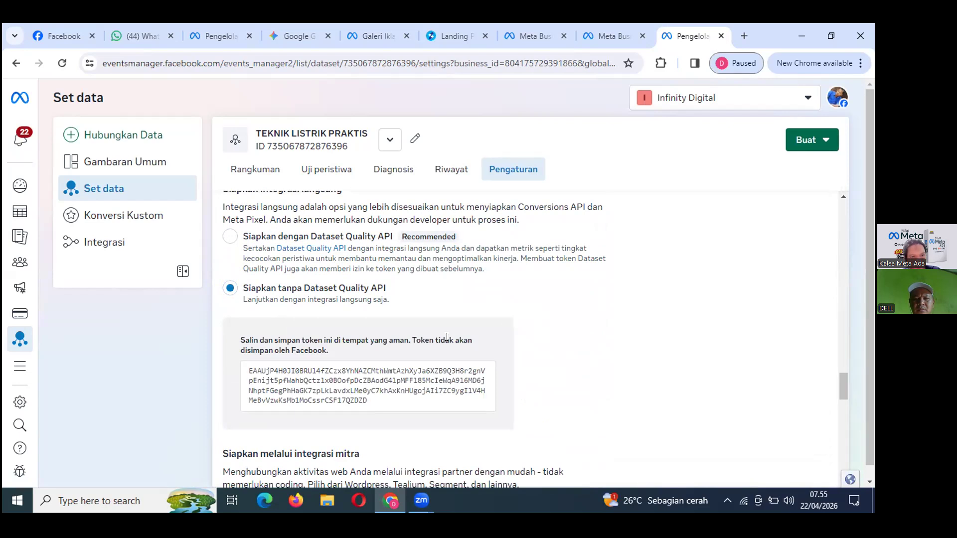
pyautogui.click(339, 390)
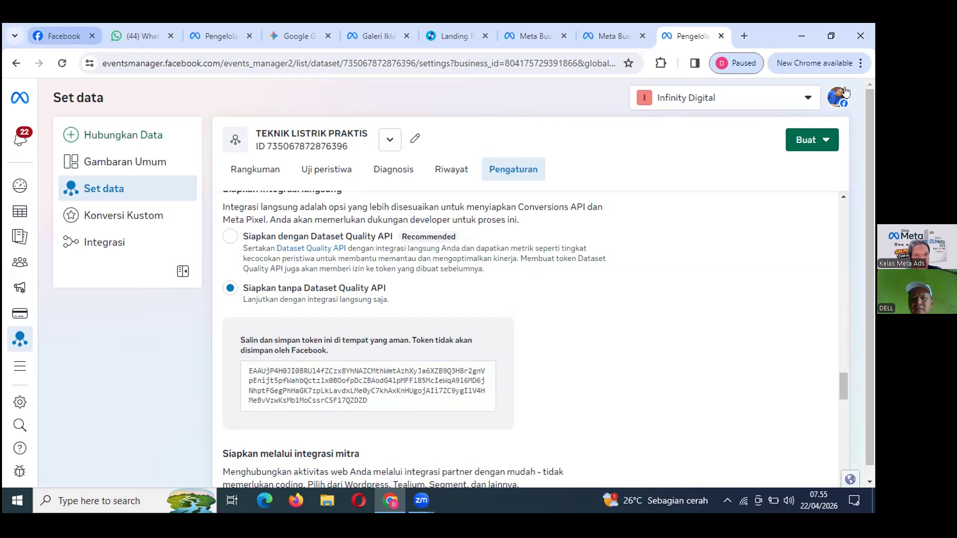
# In Scalev, leave the page editor and open View / Edit for the Teknik Listrik Praktis pixel under Settings > Analitik.
pyautogui.hotkey('ctrl', '6')
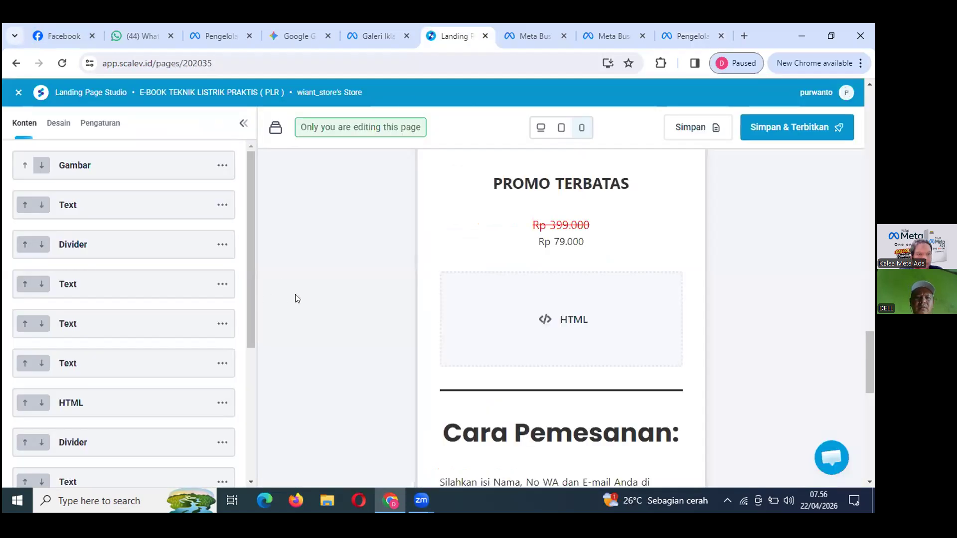
pyautogui.scroll(4, 295, 299)
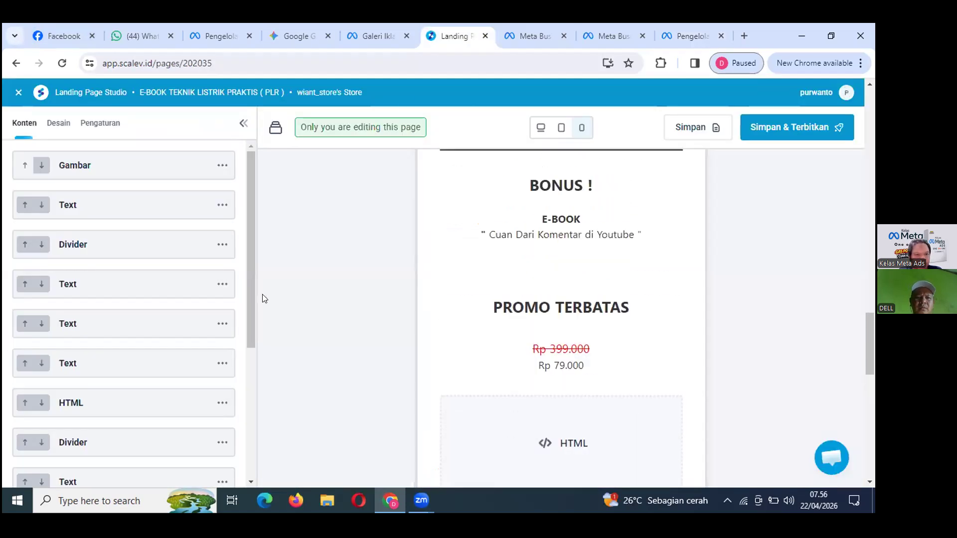
pyautogui.click(19, 93)
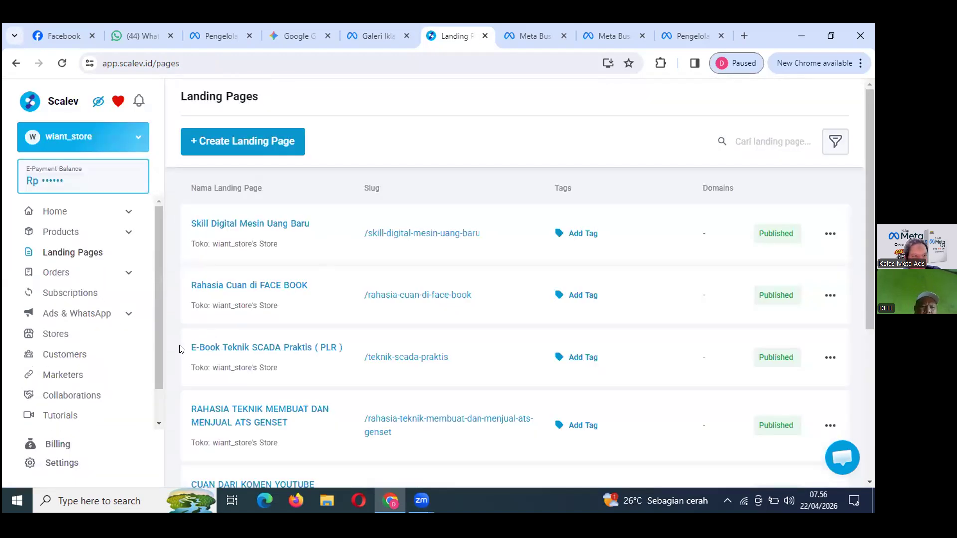
pyautogui.click(68, 479)
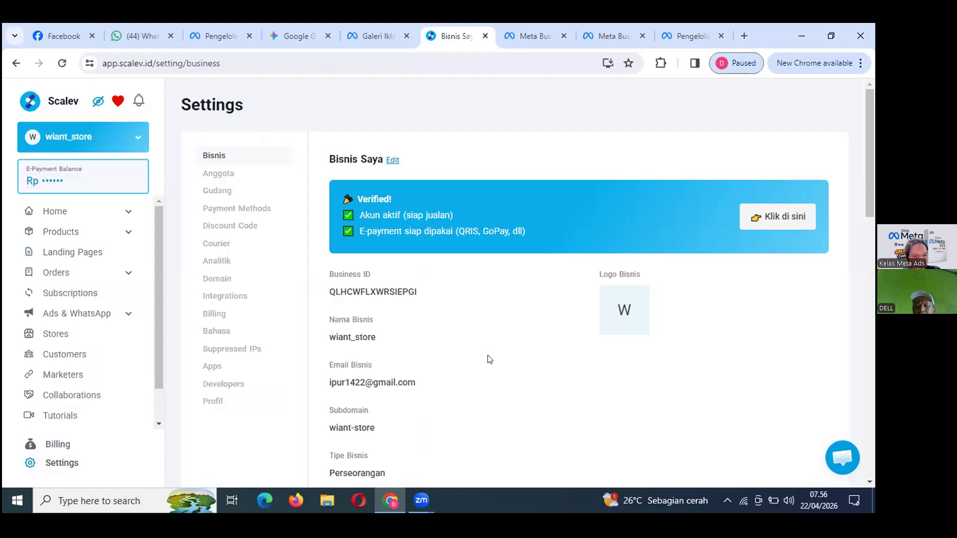
pyautogui.click(216, 265)
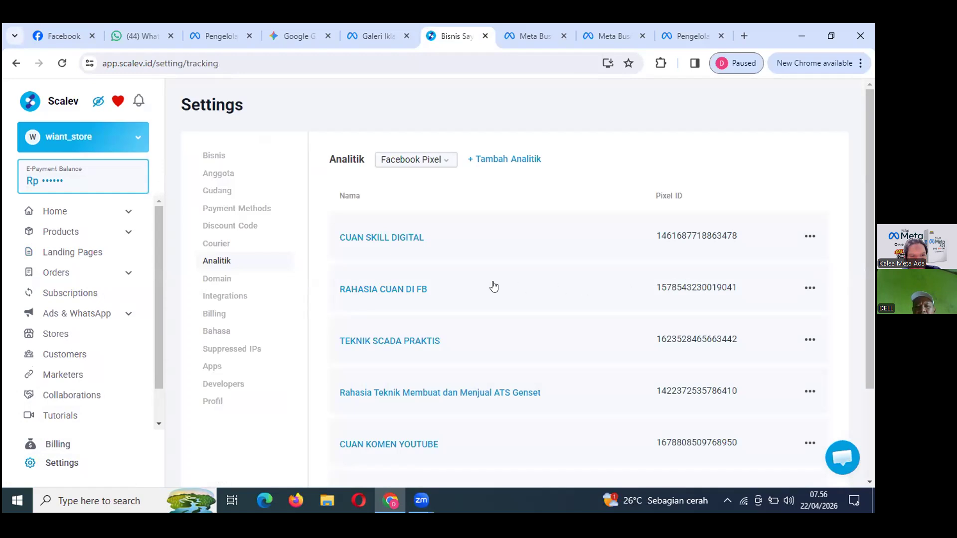
pyautogui.scroll(-3, 383, 391)
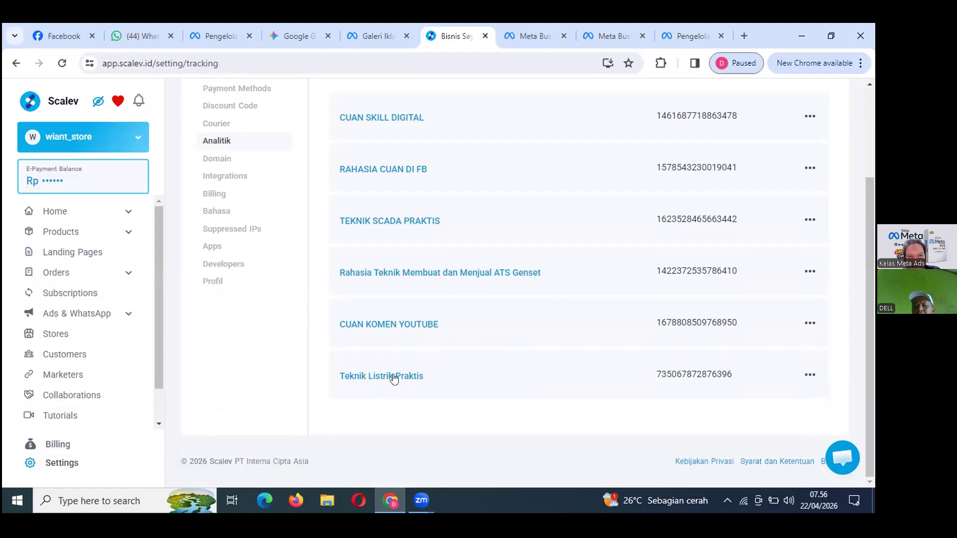
pyautogui.click(809, 376)
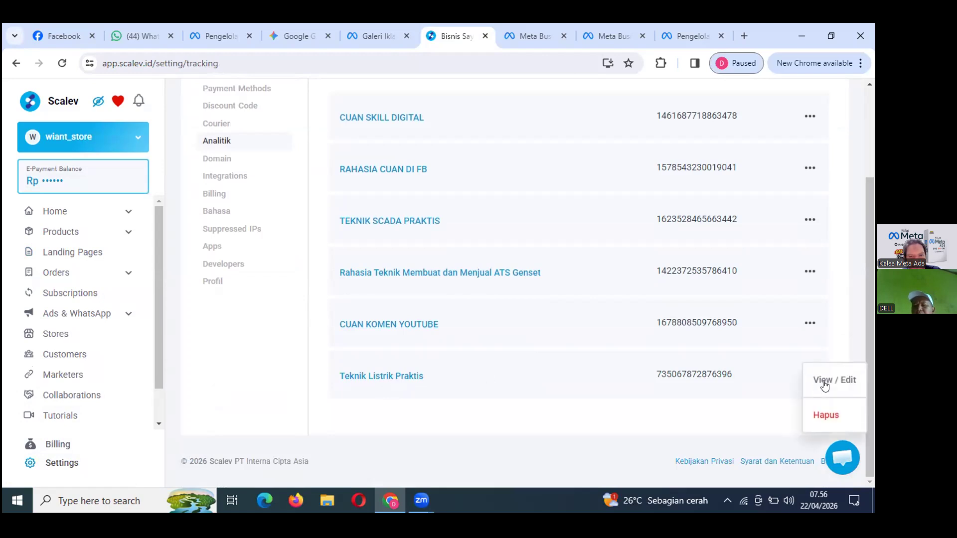
pyautogui.click(824, 381)
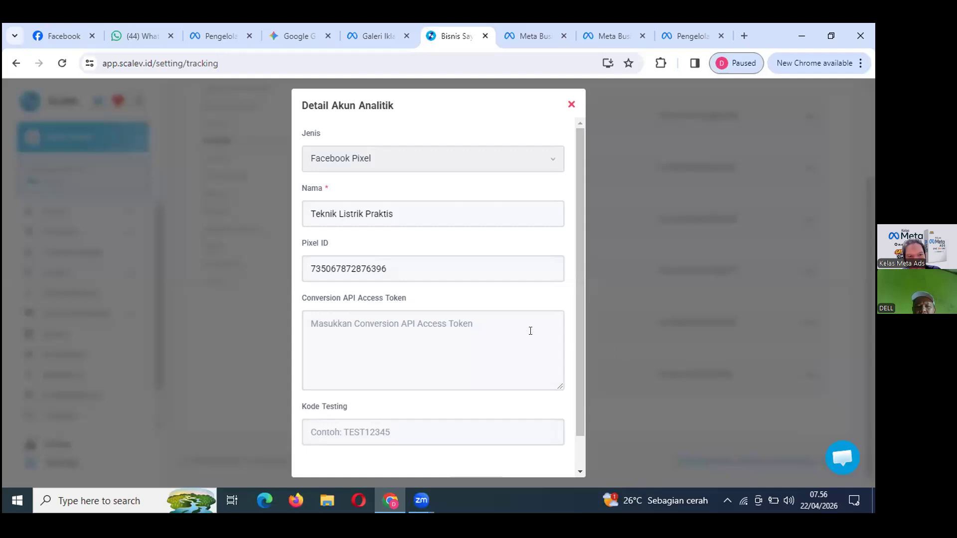
# Paste the copied token into the Conversion API Access Token field and save the pixel.
pyautogui.click(365, 321)
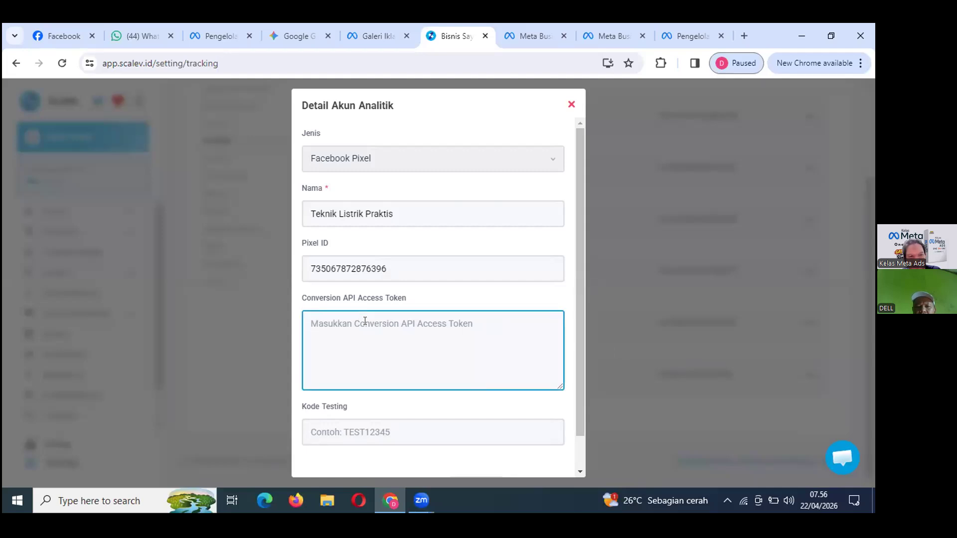
pyautogui.rightClick(364, 324)
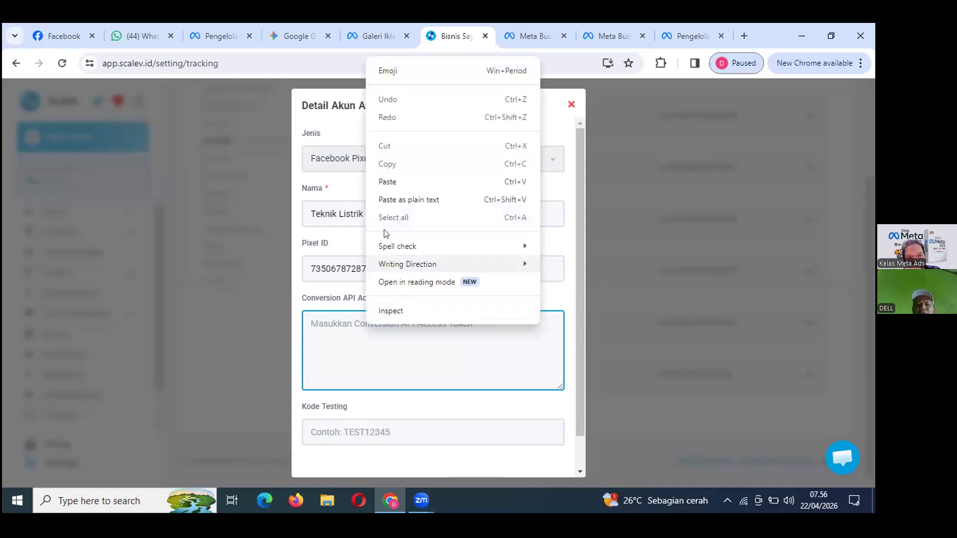
pyautogui.click(393, 182)
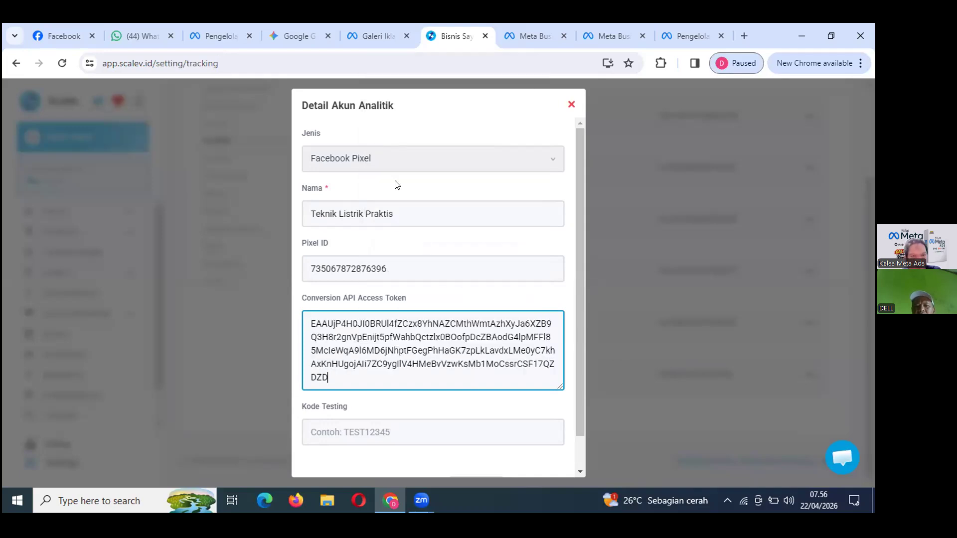
pyautogui.scroll(-1, 417, 430)
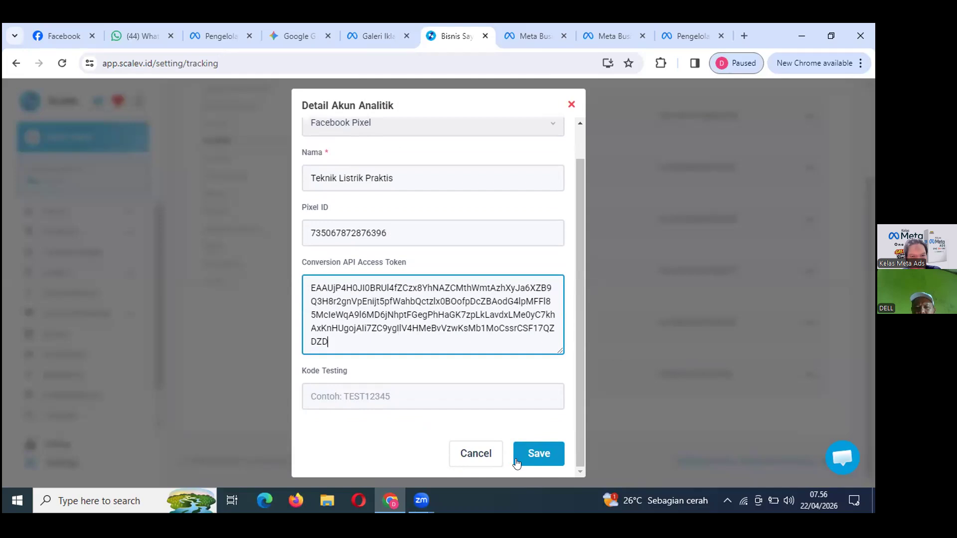
pyautogui.click(533, 453)
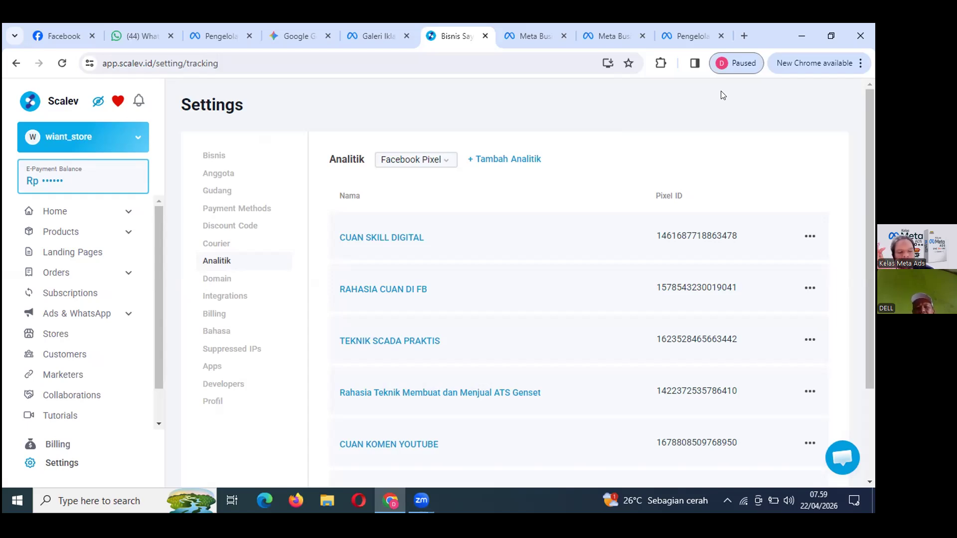
# Copy the TEKNIK LISTRIK PRAKTIS access token again from the Events Manager dataset settings.
pyautogui.click(709, 38)
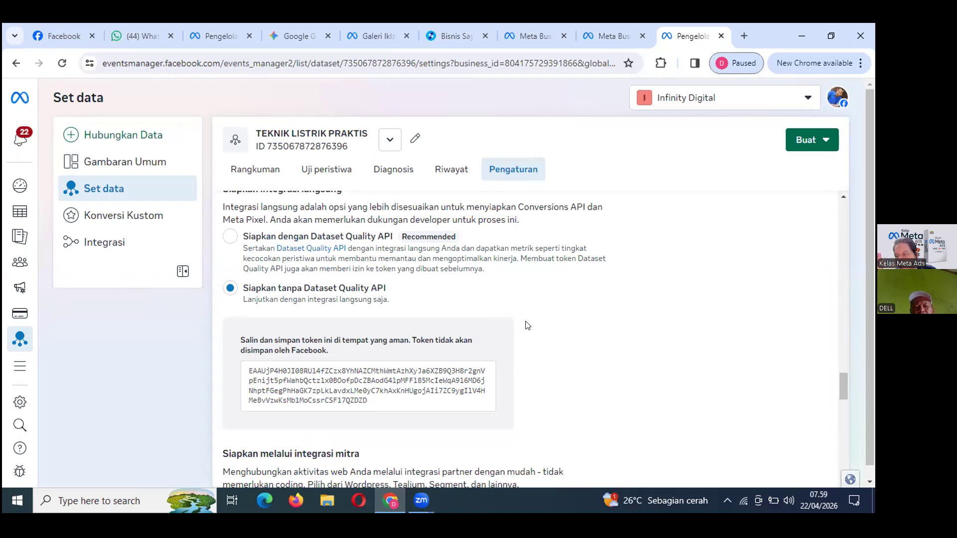
pyautogui.moveTo(315, 405)
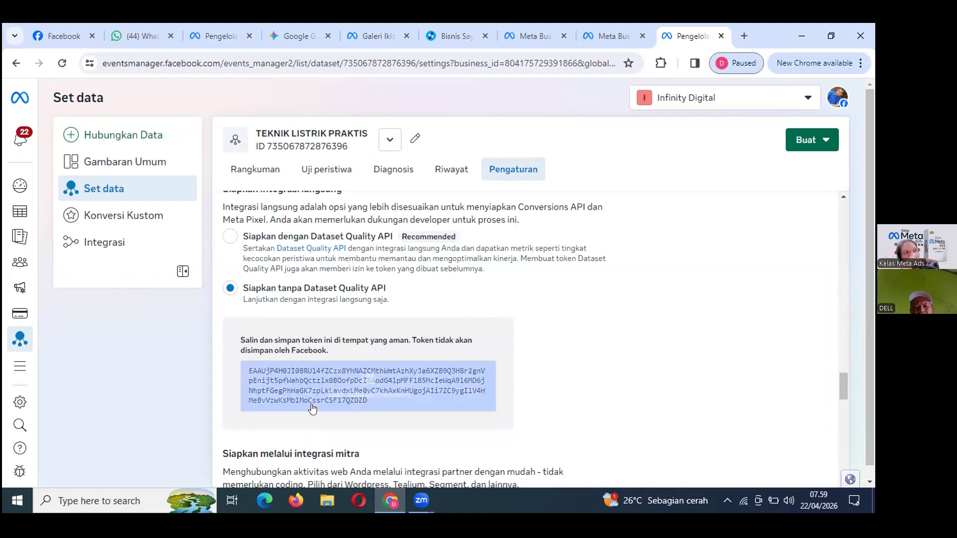
pyautogui.click(313, 391)
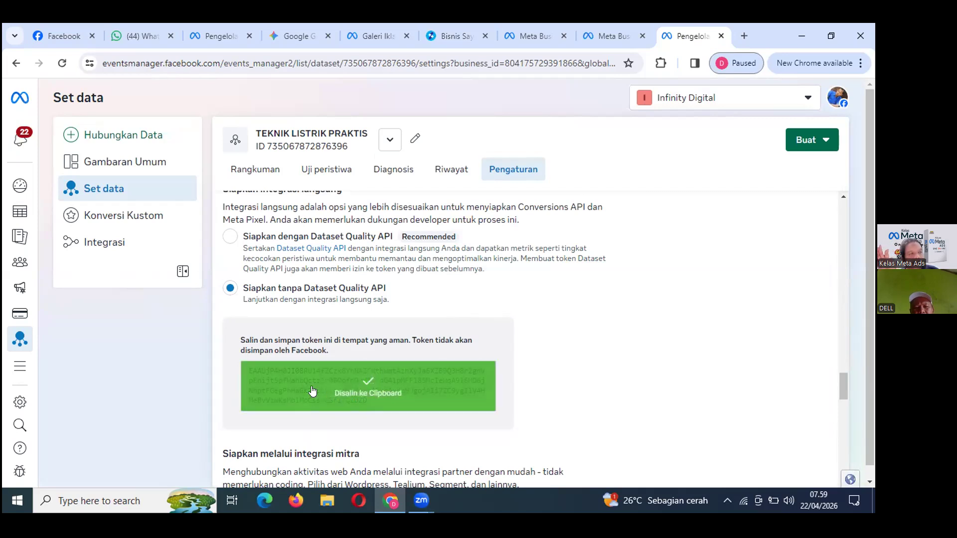
# Search 'note' in Windows search and launch Notepad.
pyautogui.click(78, 500)
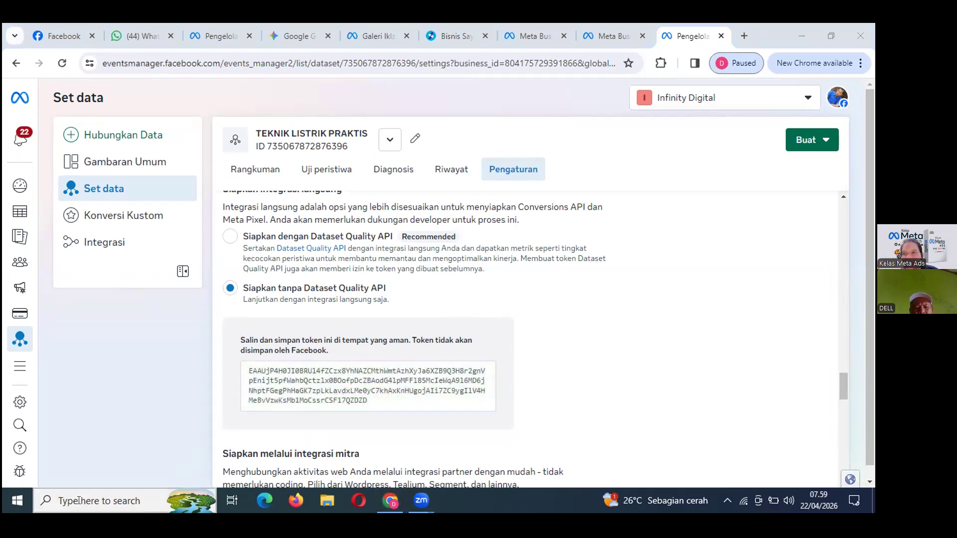
pyautogui.write('note')
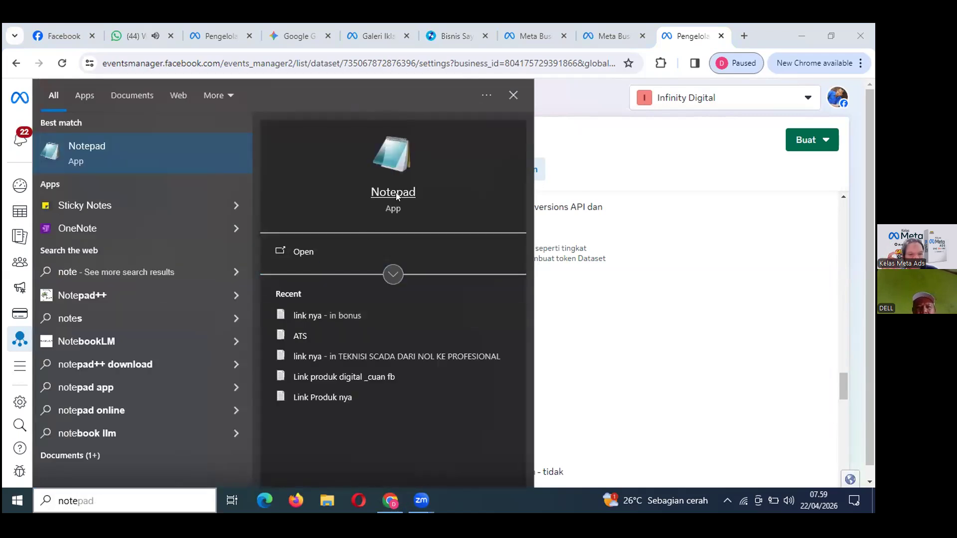
pyautogui.click(395, 192)
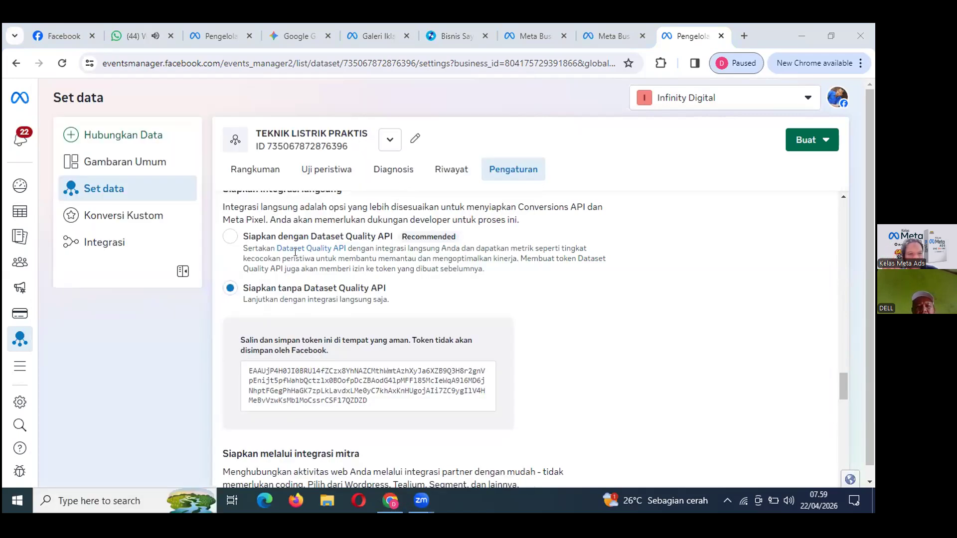
# Paste the copied access token into Notepad and choose Local Disk (D:) as the save location.
pyautogui.rightClick(133, 146)
pyautogui.click(160, 201)
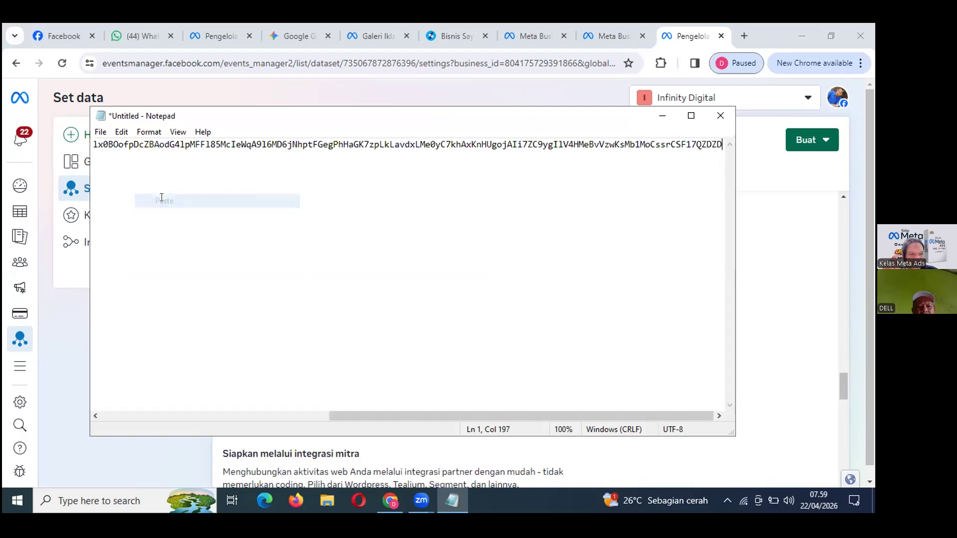
pyautogui.click(98, 131)
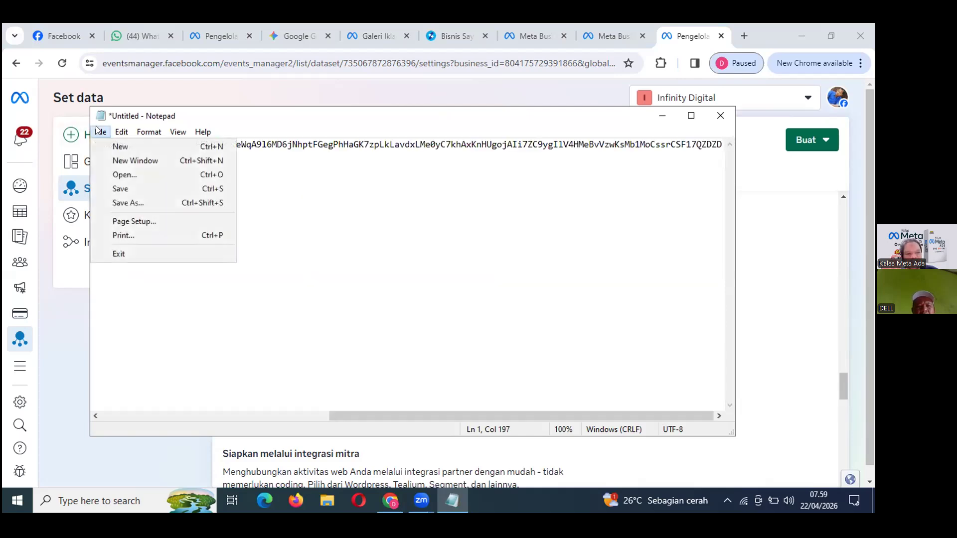
pyautogui.click(130, 200)
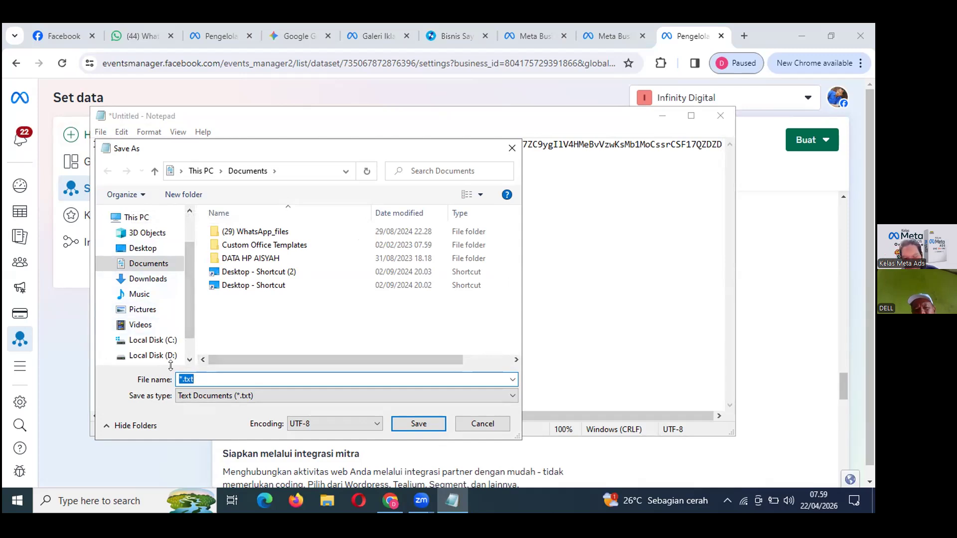
pyautogui.click(150, 356)
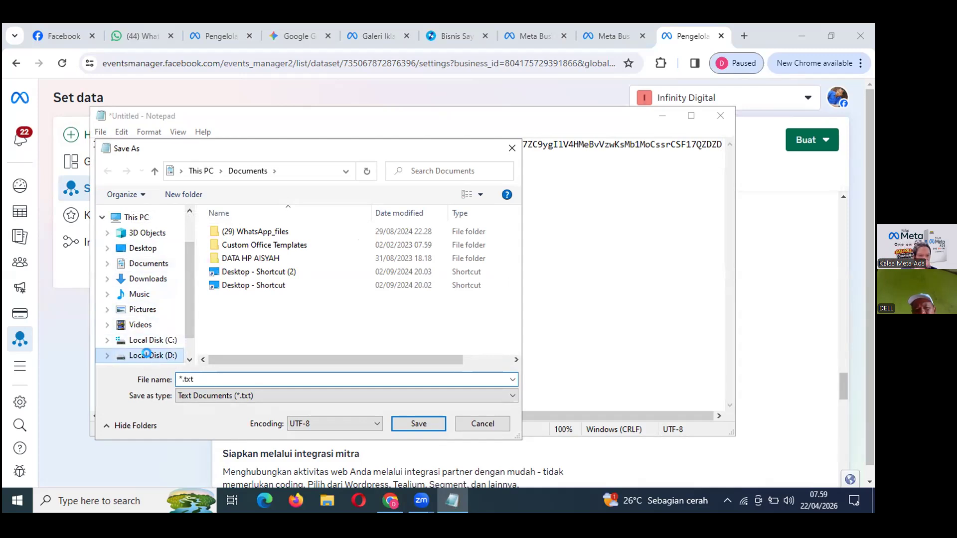
# Name the file 'CAPI _TEKNIK LISTRIKN PRAKTIS' and save it.
pyautogui.click(202, 377)
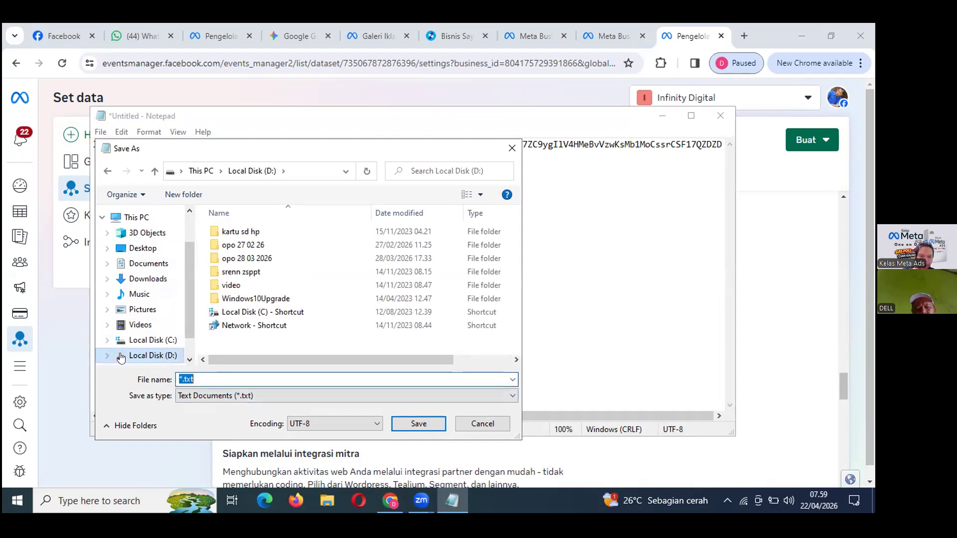
pyautogui.write('capi')
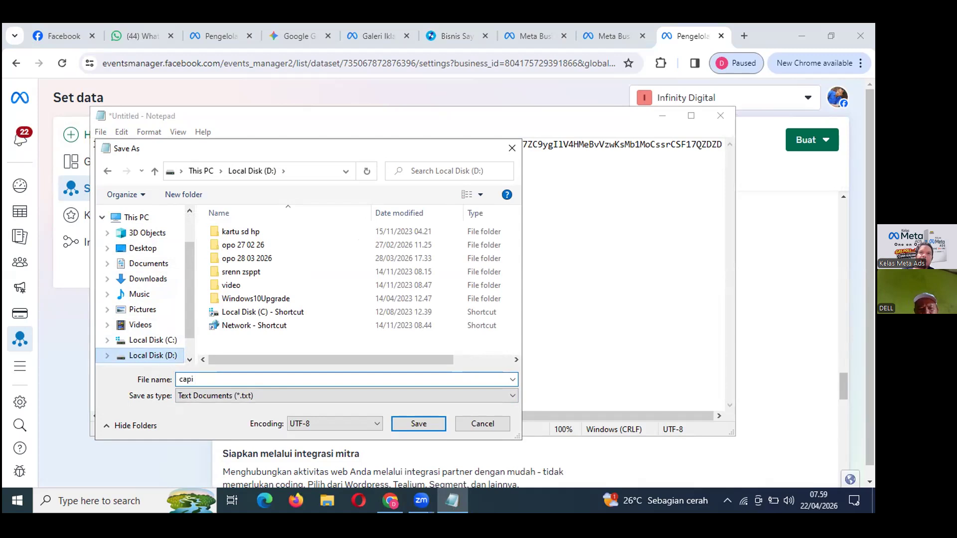
pyautogui.press('BackSpace')
pyautogui.press('BackSpace')
pyautogui.press('BackSpace')
pyautogui.press('BackSpace')
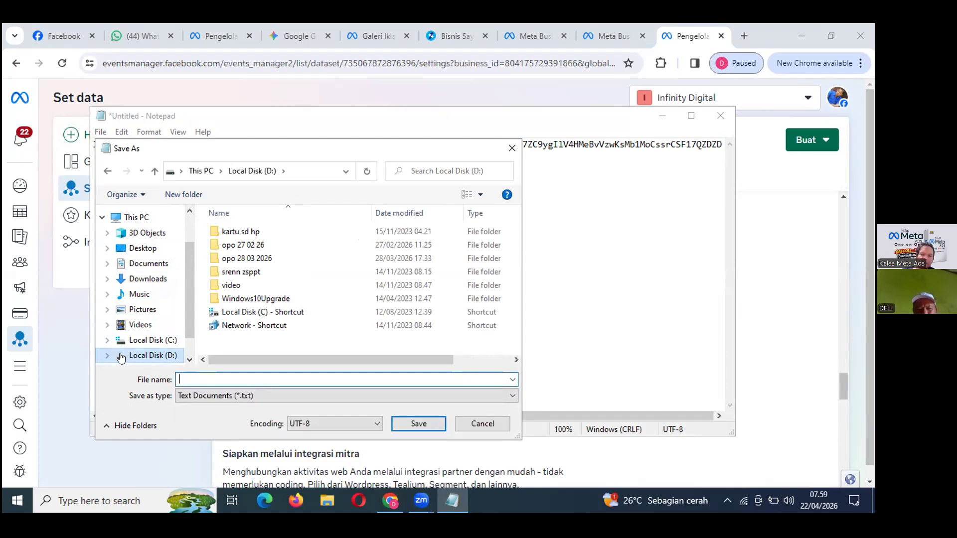
pyautogui.write('A')
pyautogui.press('BackSpace')
pyautogui.write('CAPI')
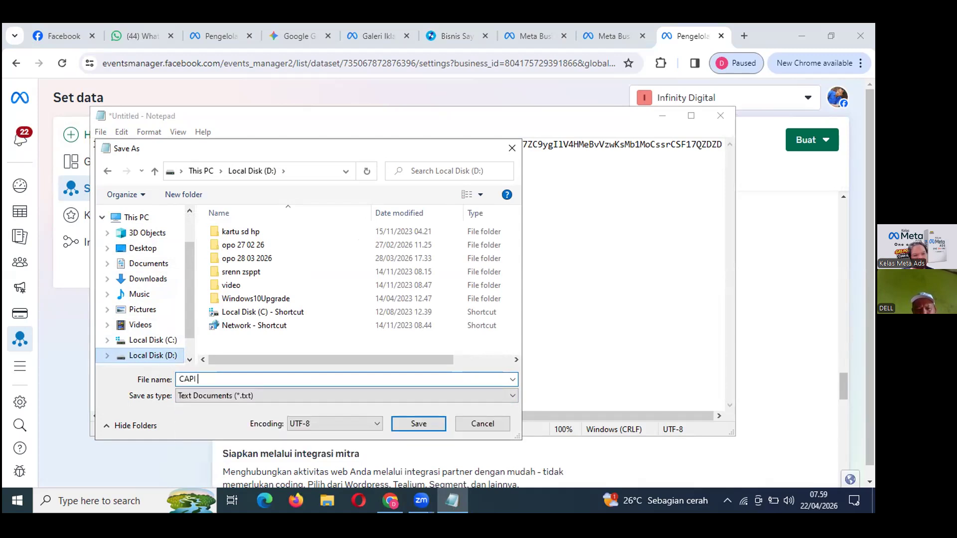
pyautogui.write(' _TEKNIK L')
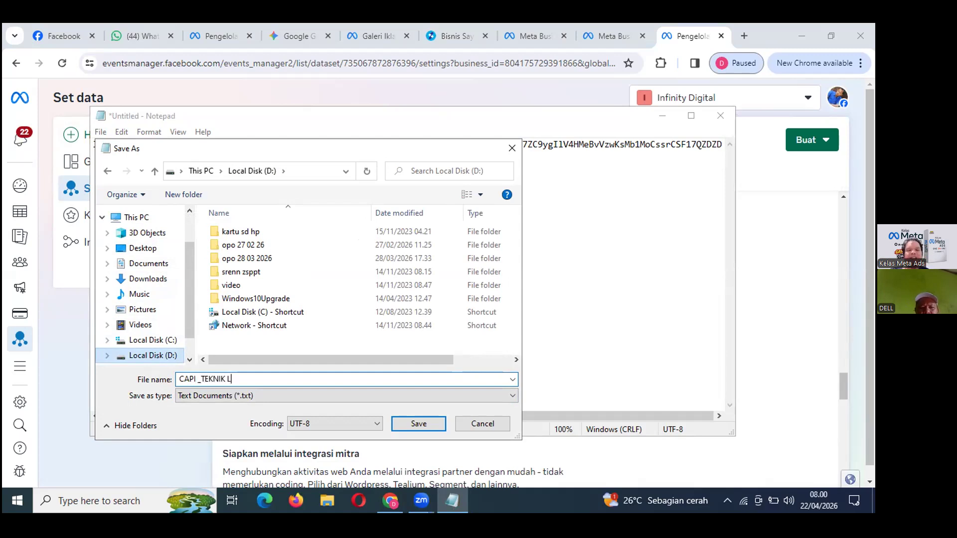
pyautogui.write('ISTRIK')
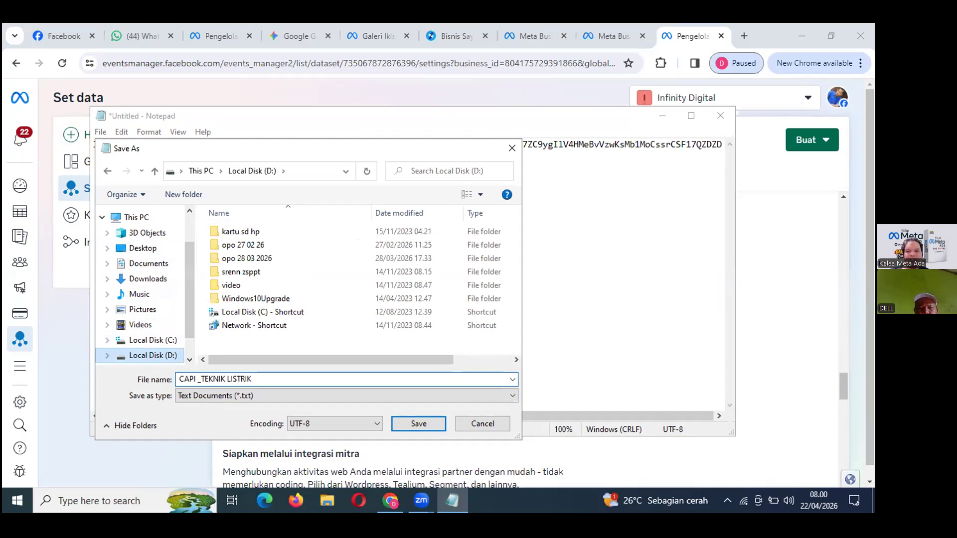
pyautogui.write('N PRAK')
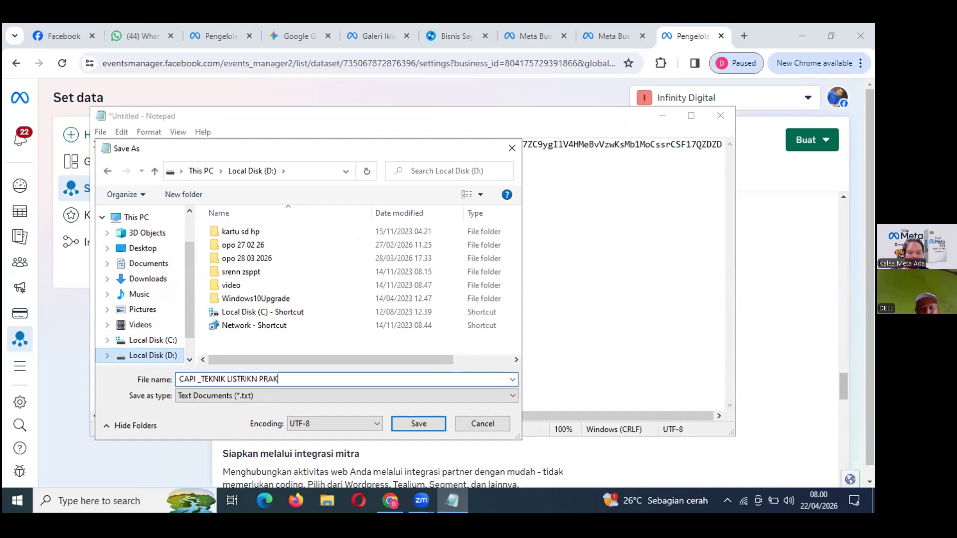
pyautogui.write('TIS')
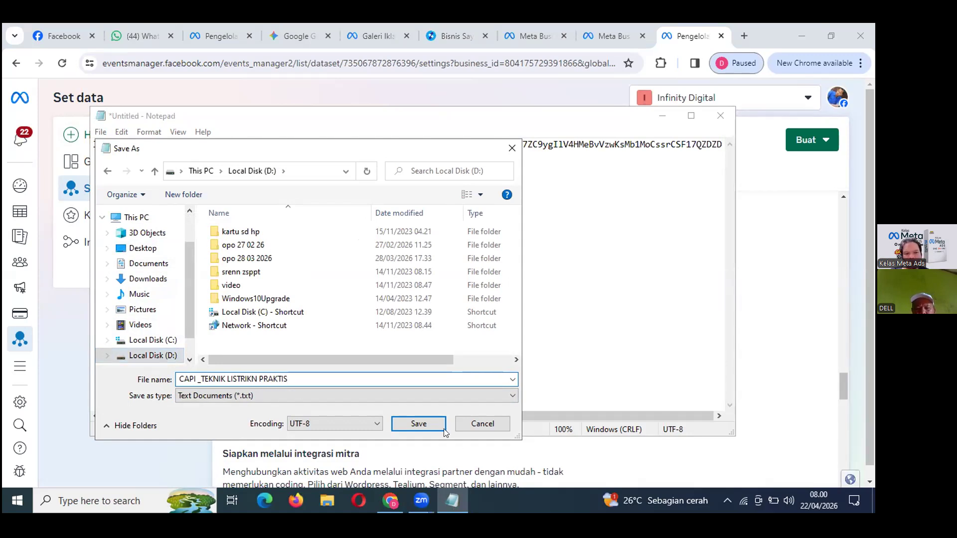
pyautogui.click(419, 423)
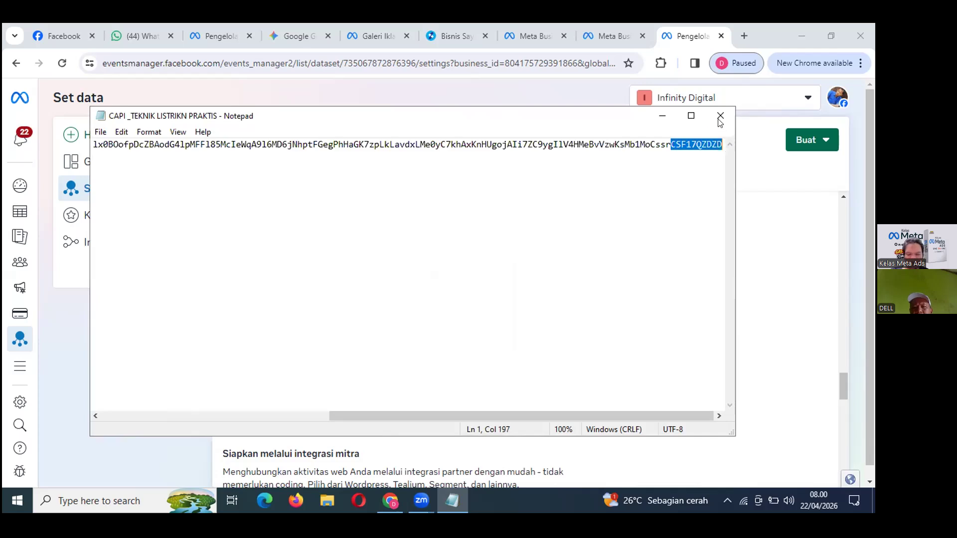
# Minimize Notepad to return to the TEKNIK LISTRIK PRAKTIS dataset settings in Events Manager.
pyautogui.click(662, 115)
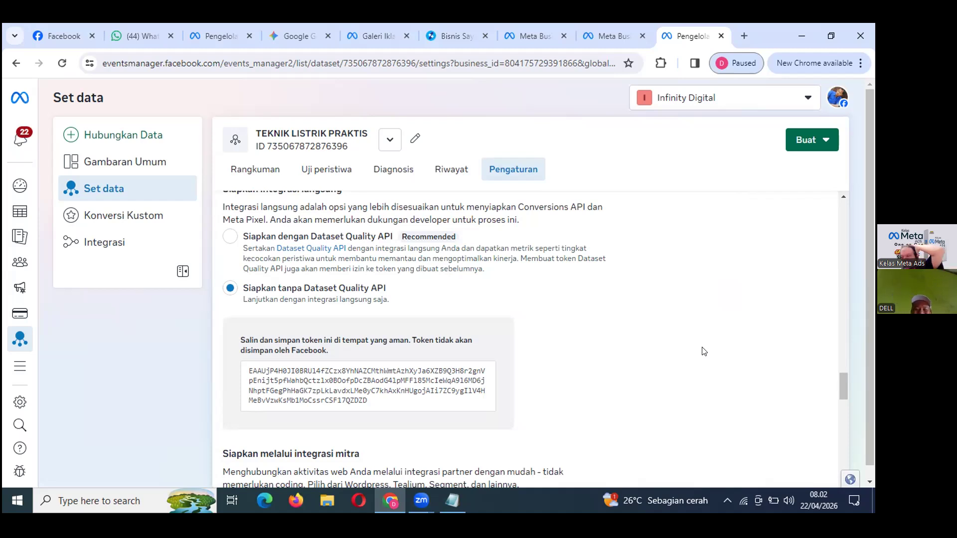
pyautogui.scroll(-3, 627, 355)
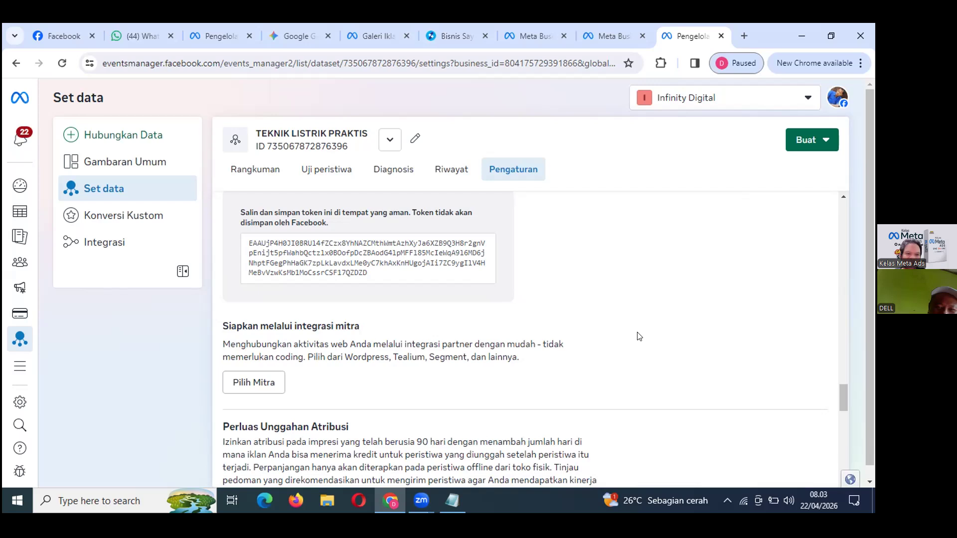
pyautogui.scroll(3, 639, 337)
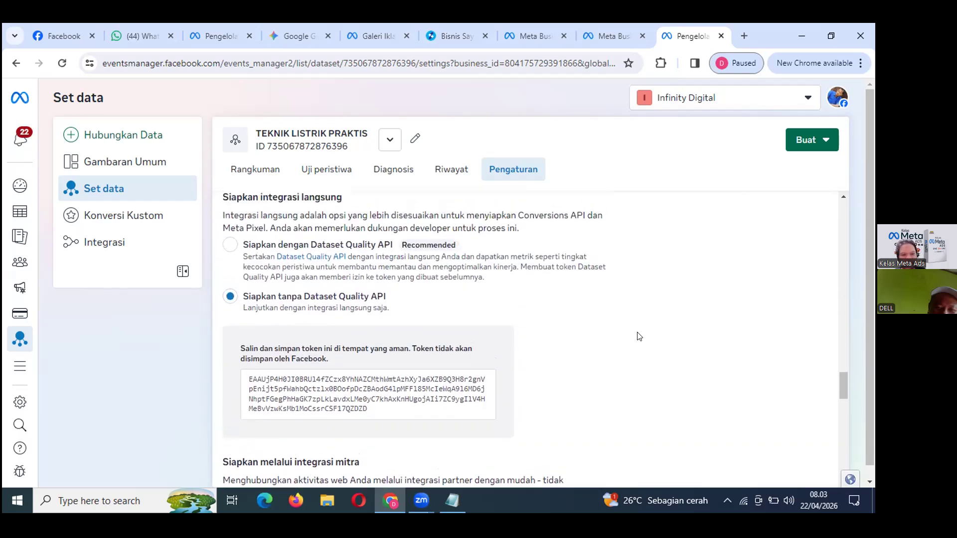
pyautogui.scroll(1, 639, 336)
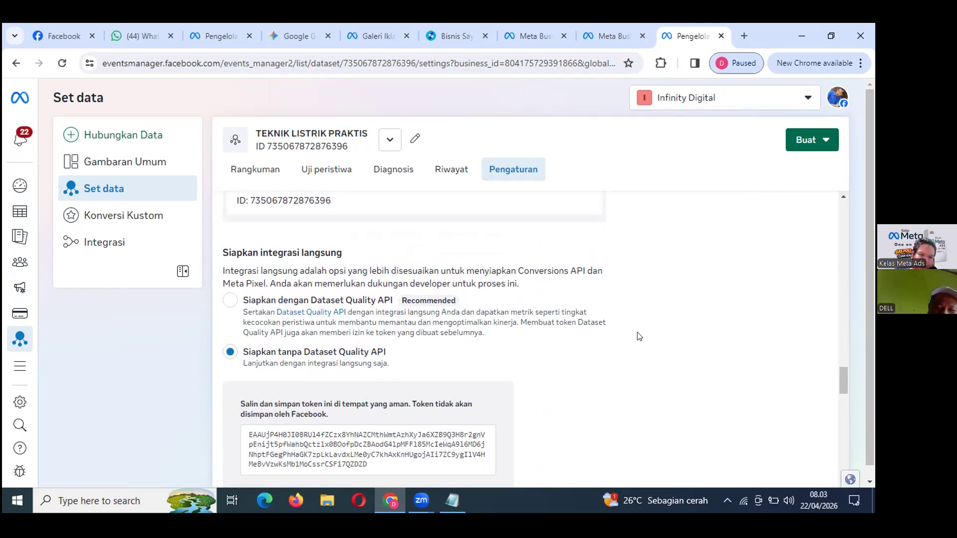
pyautogui.scroll(1, 639, 337)
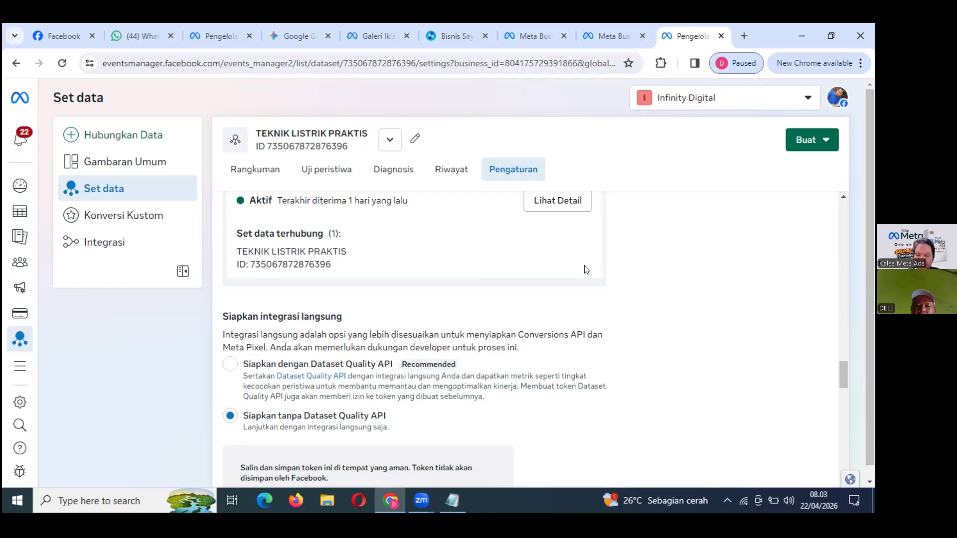
pyautogui.scroll(1, 584, 269)
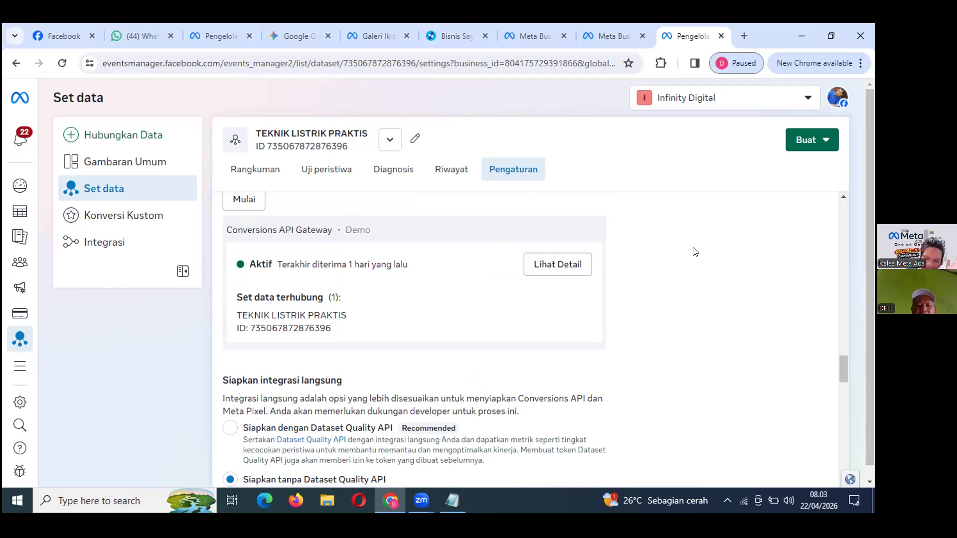
pyautogui.scroll(-1, 695, 252)
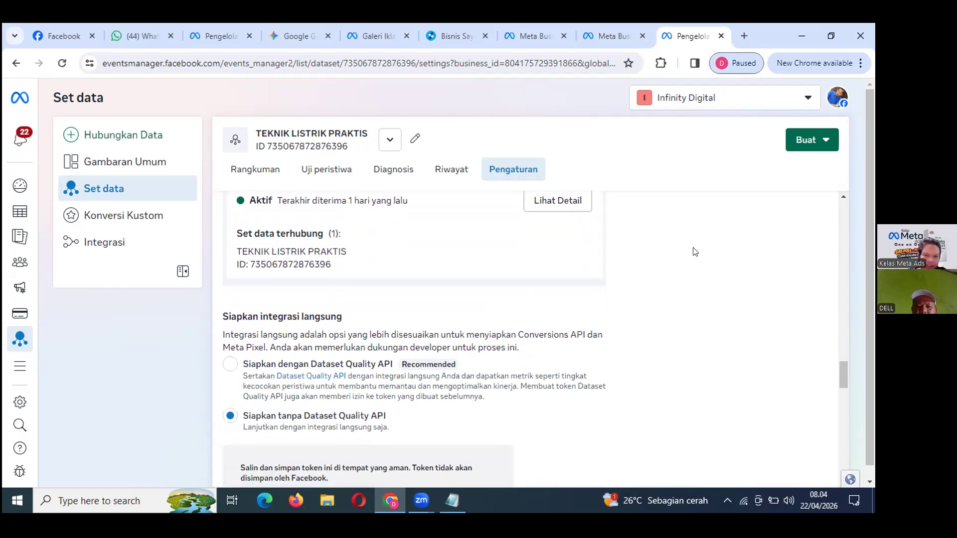
pyautogui.moveTo(6, 329)
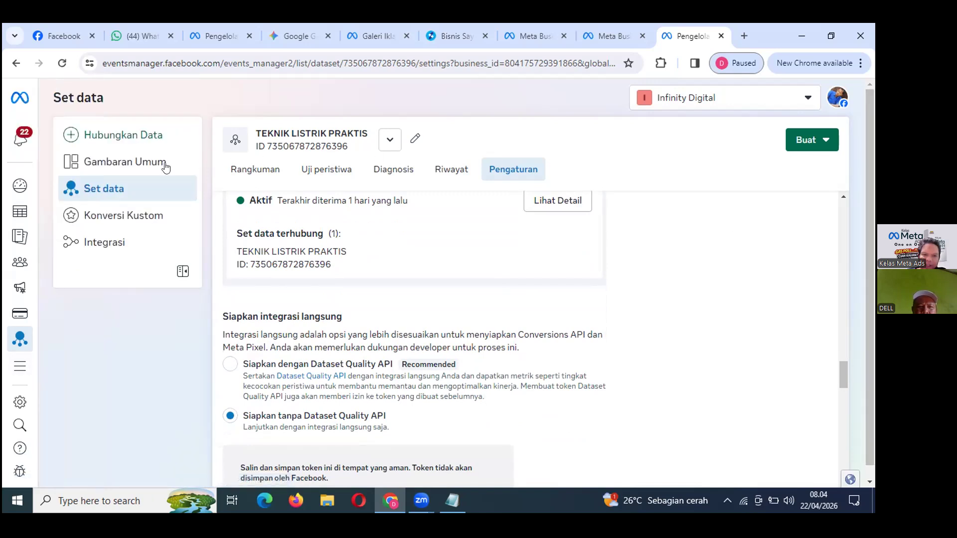
pyautogui.scroll(1, 445, 242)
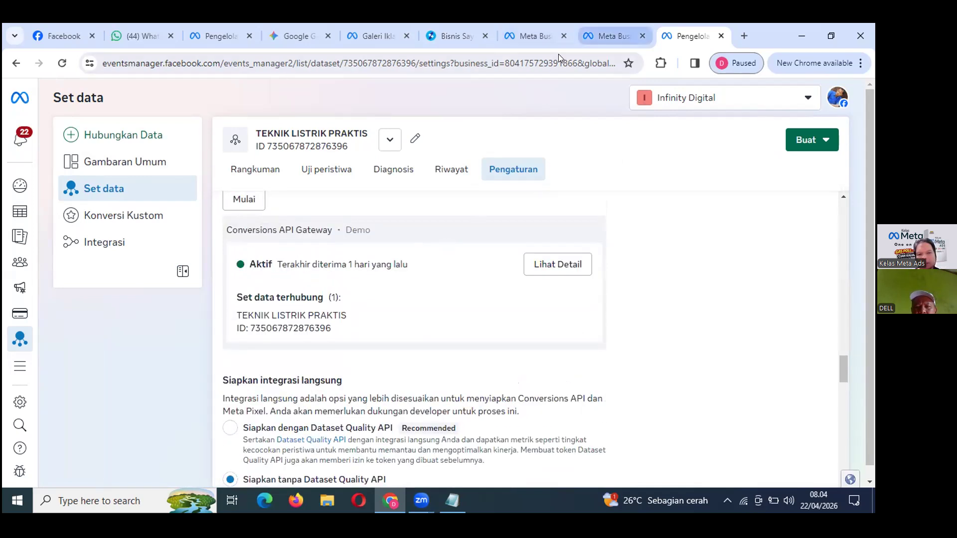
pyautogui.click(567, 39)
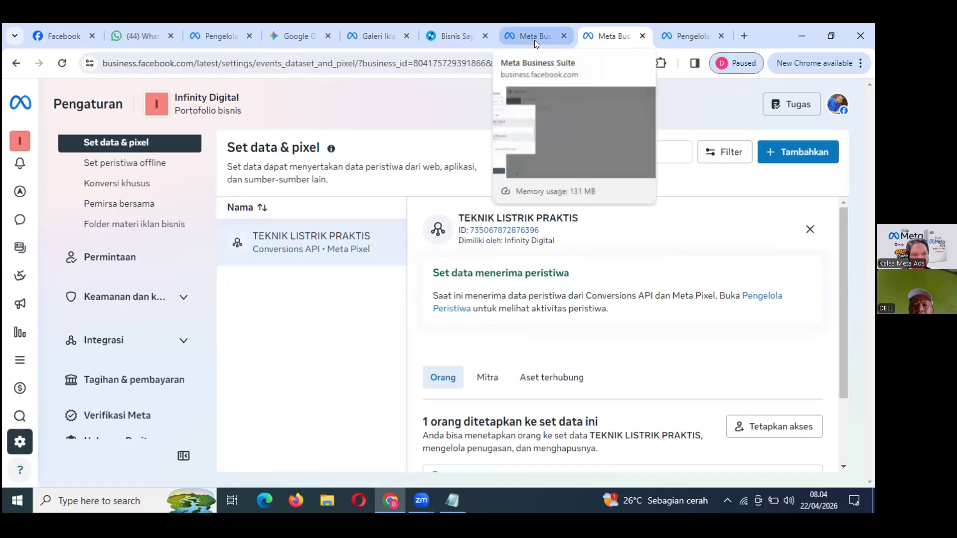
pyautogui.click(565, 39)
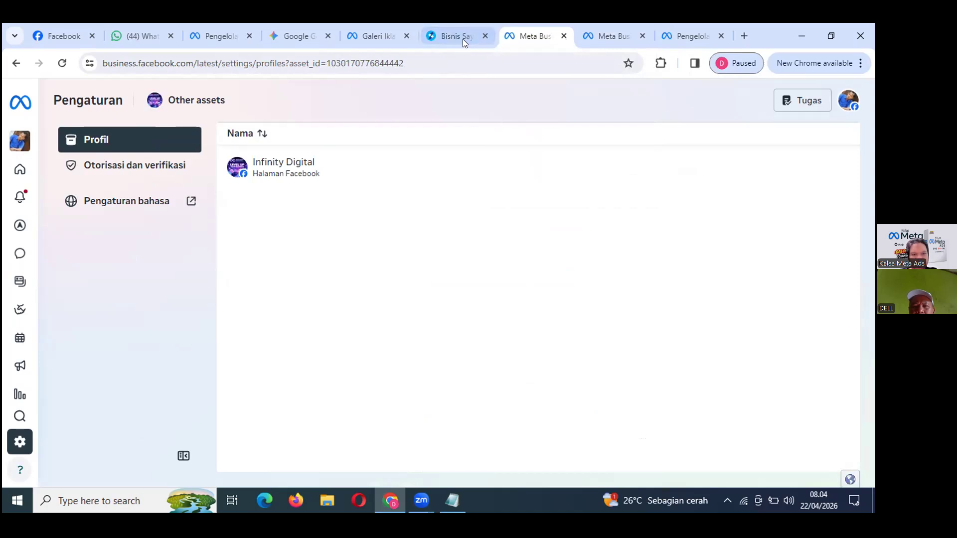
pyautogui.hotkey('ctrl', 'Tab')
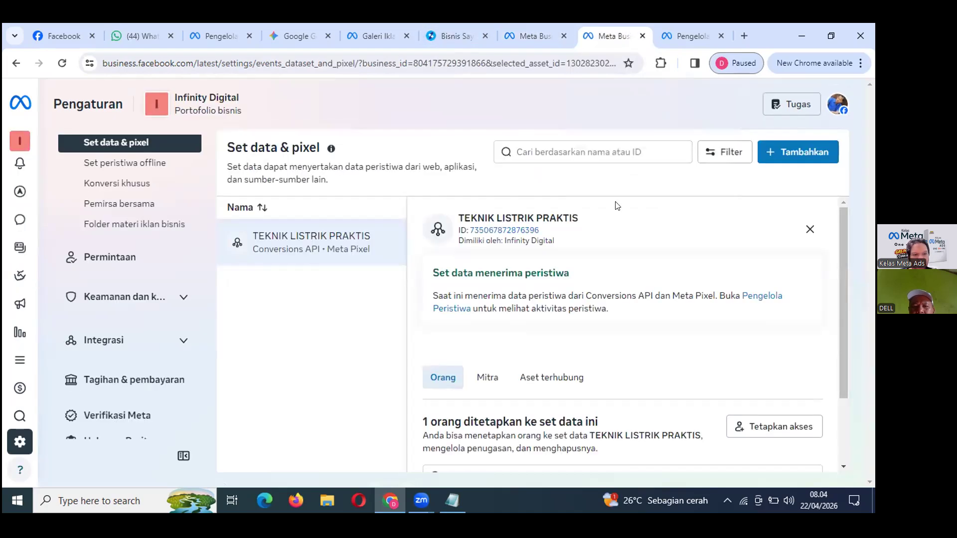
pyautogui.click(691, 44)
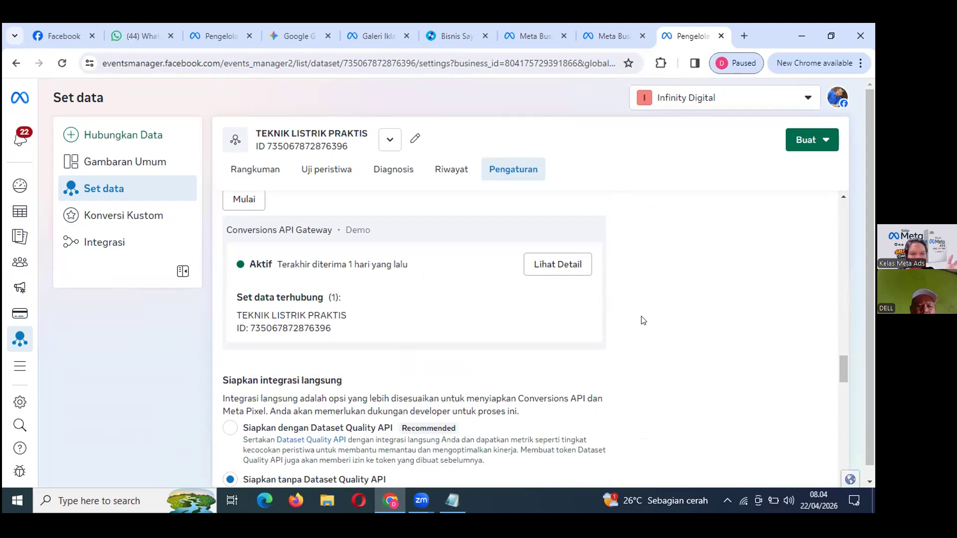
# Go through Semua fitur to Infinity Digital's Business Settings Orang list.
pyautogui.scroll(5, 643, 320)
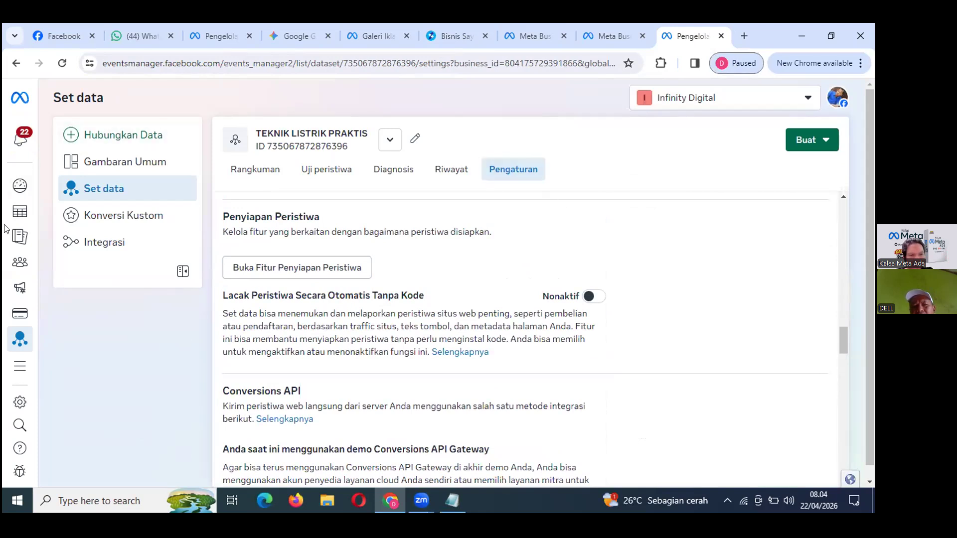
pyautogui.moveTo(51, 326)
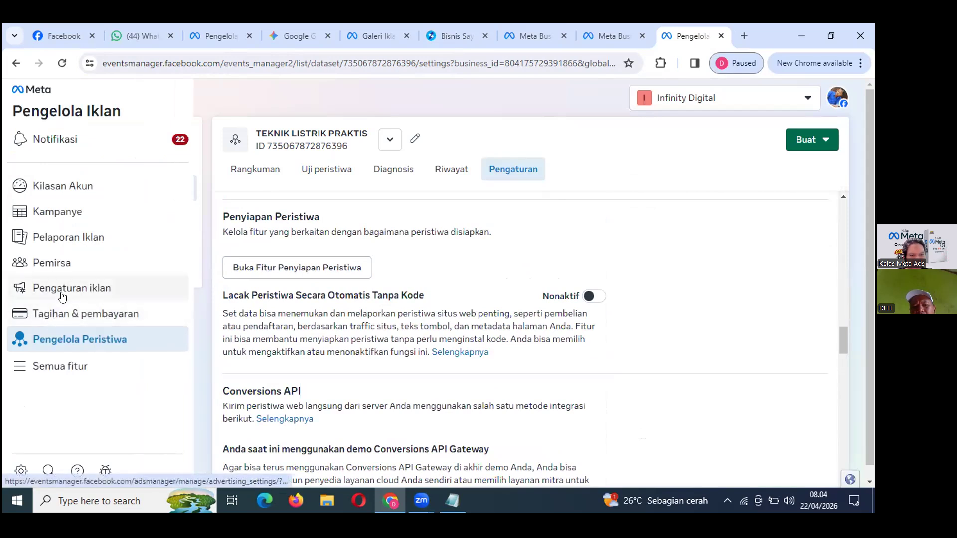
pyautogui.click(50, 369)
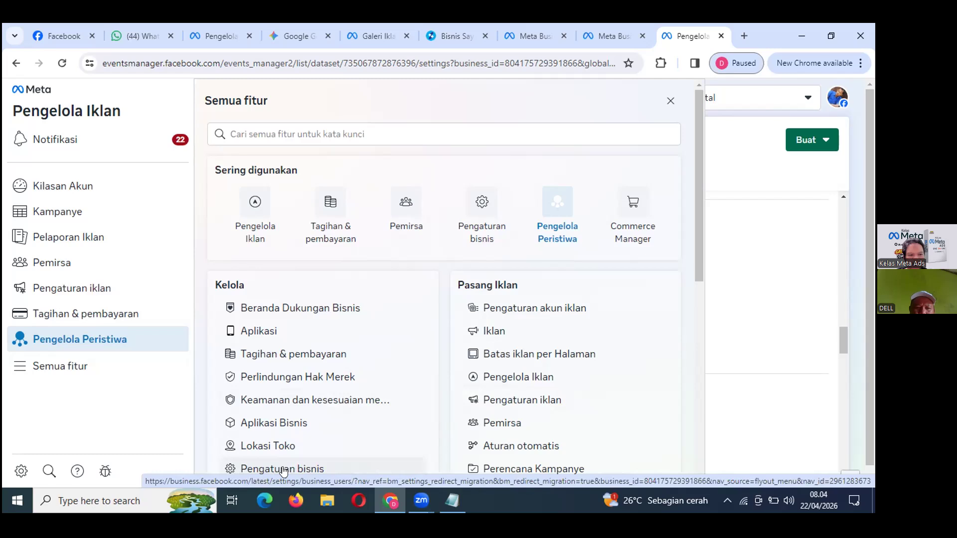
pyautogui.click(9, 480)
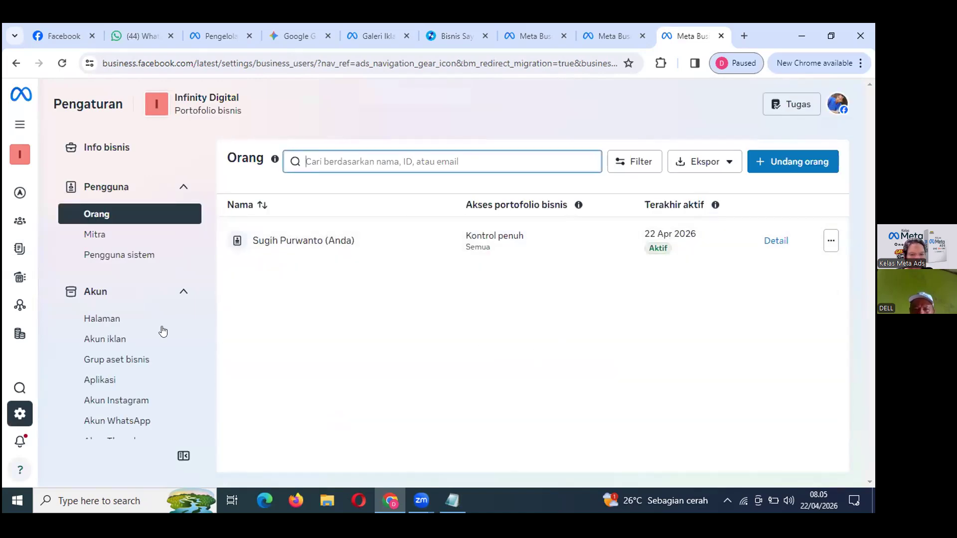
# Open TEKNIK LISTRIK PRAKTIS under Sumber Data > Set data & pixel and review Tetapkan akses without changes.
pyautogui.scroll(-4, 64, 344)
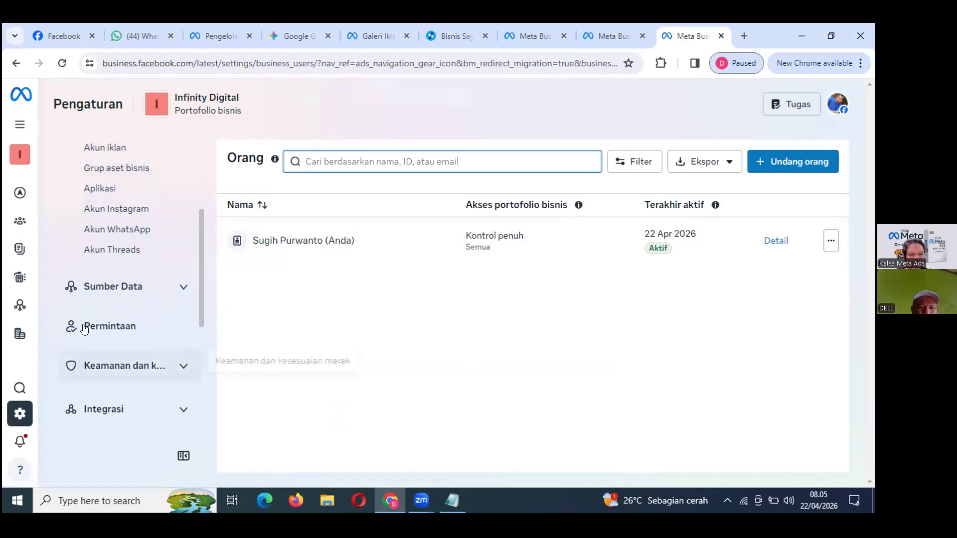
pyautogui.click(109, 287)
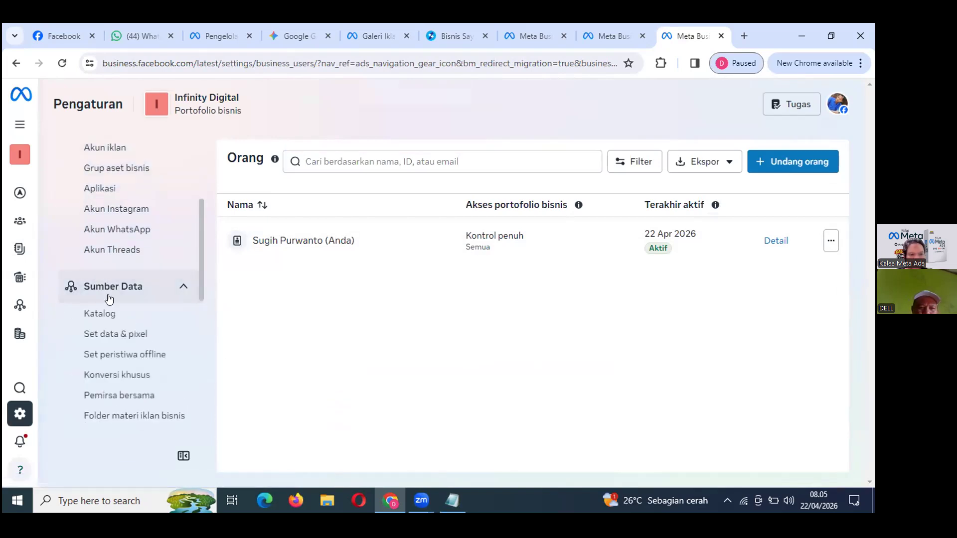
pyautogui.click(116, 334)
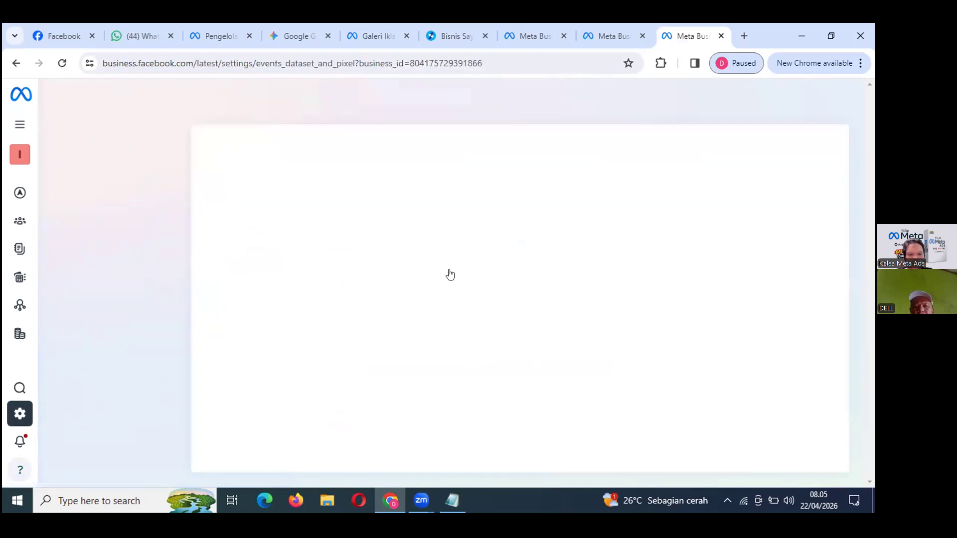
pyautogui.click(525, 266)
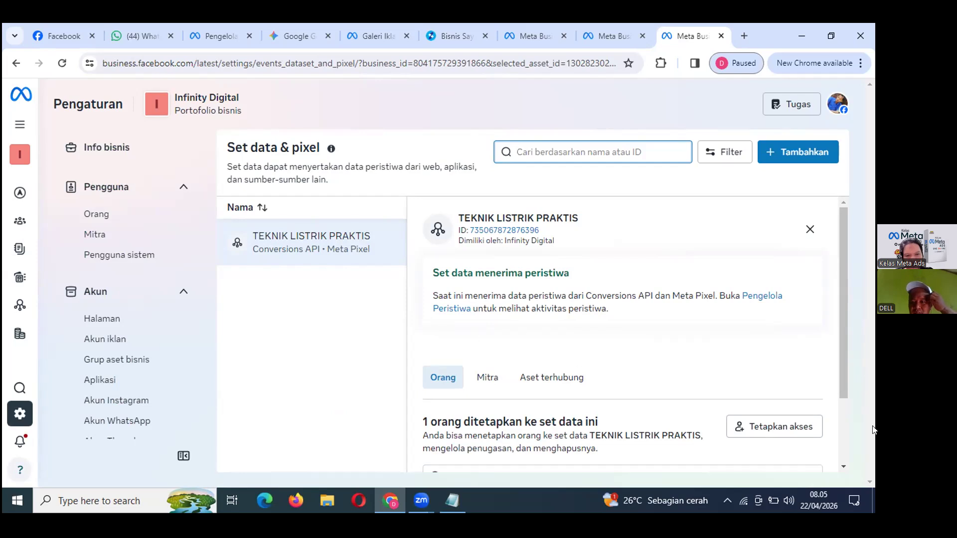
pyautogui.click(768, 426)
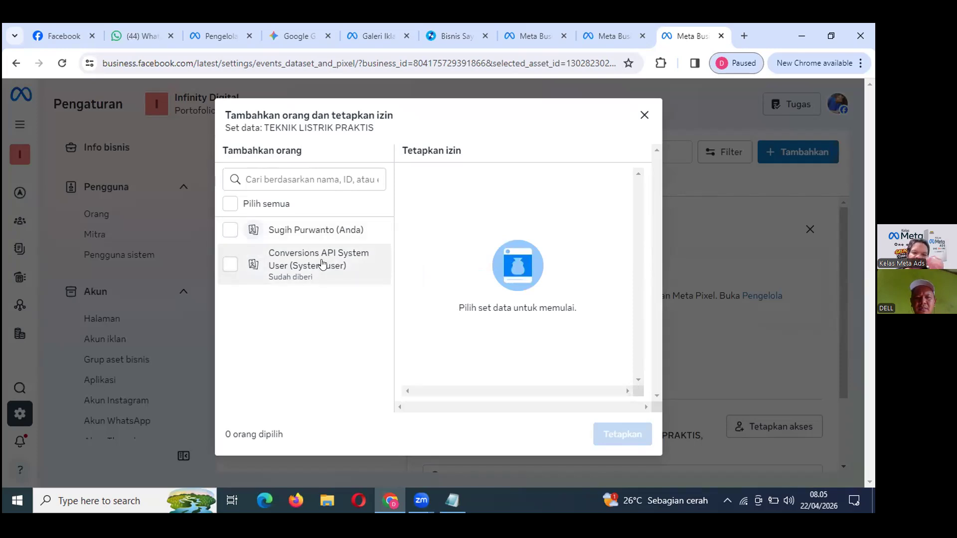
pyautogui.click(643, 117)
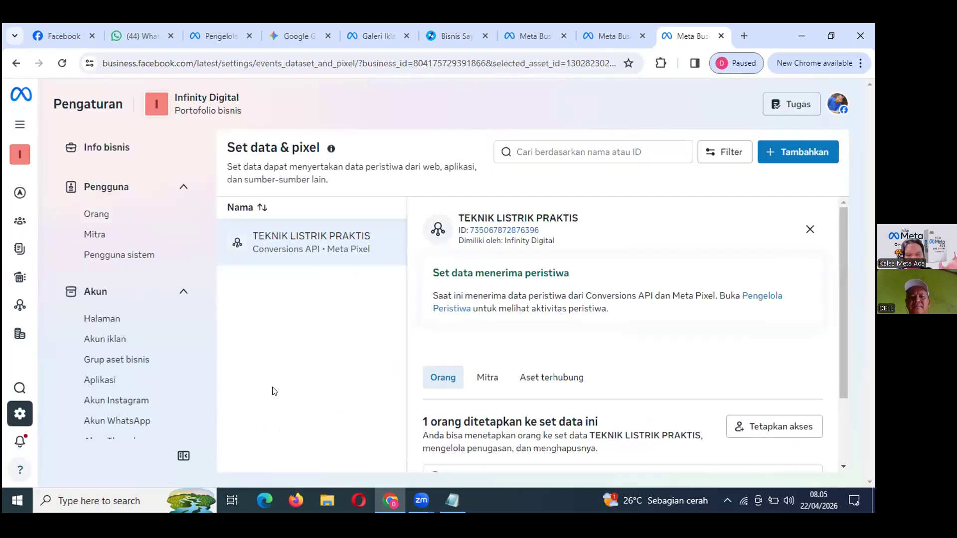
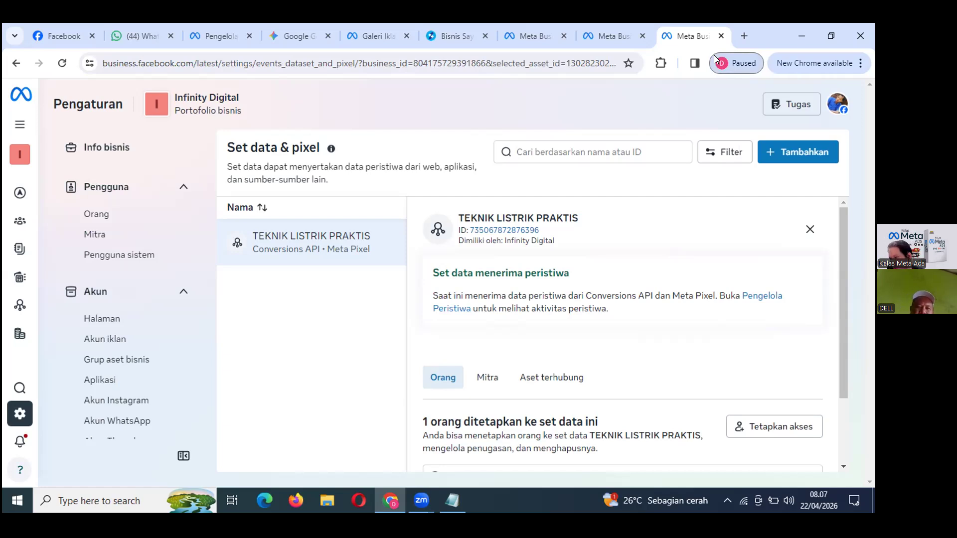
# Select the TEKNIK LISTRIK PRAKTIS dataset and look through the other open Meta Business tabs.
pyautogui.click(271, 245)
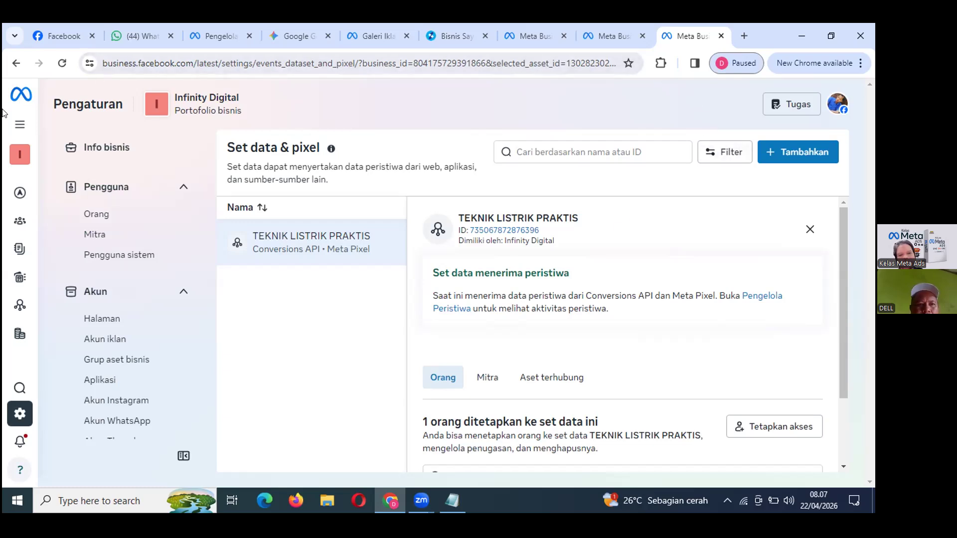
pyautogui.click(579, 43)
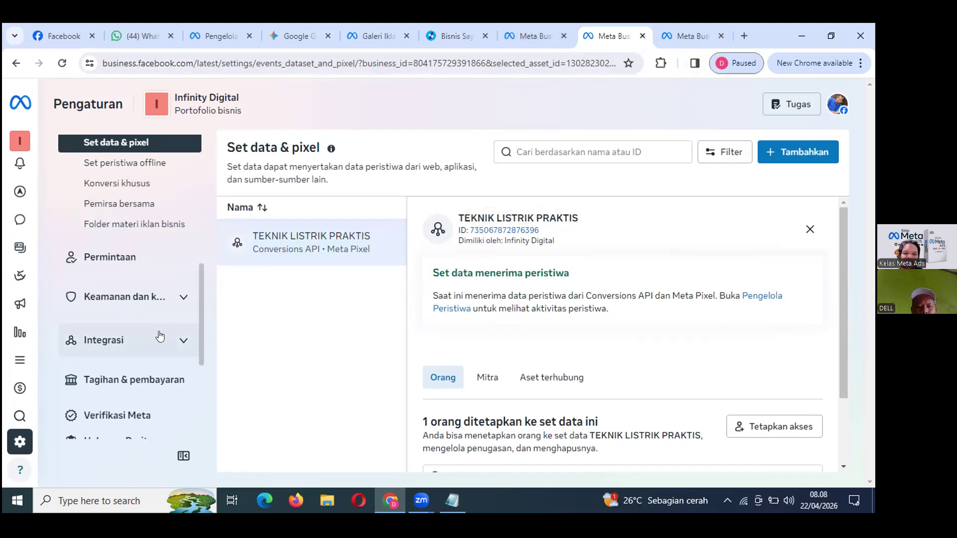
pyautogui.click(558, 40)
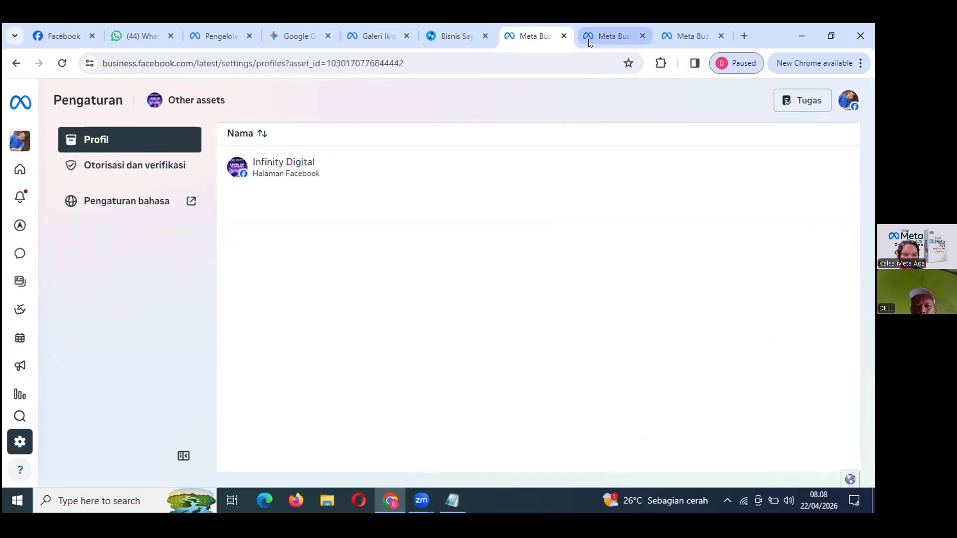
pyautogui.click(588, 39)
pyautogui.hotkey('ctrl', 'Tab')
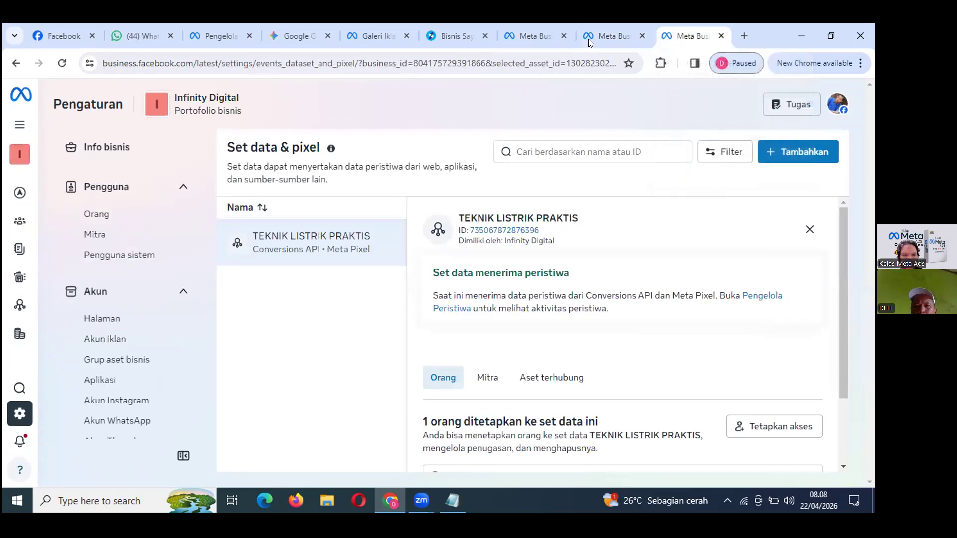
# Try opening the saved Events Manager page from a new tab's 'eventmanag' suggestions, then close the access-error tab.
pyautogui.click(743, 36)
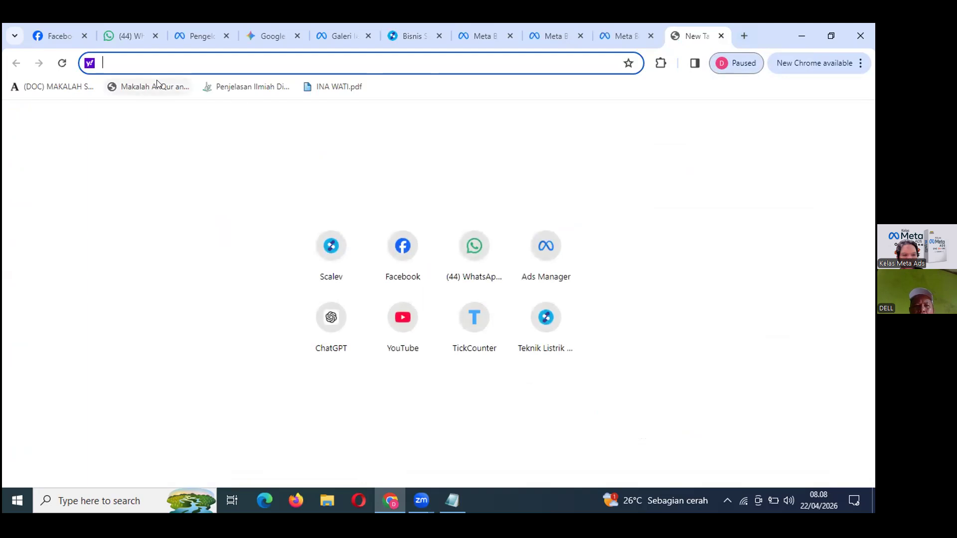
pyautogui.write('EVE')
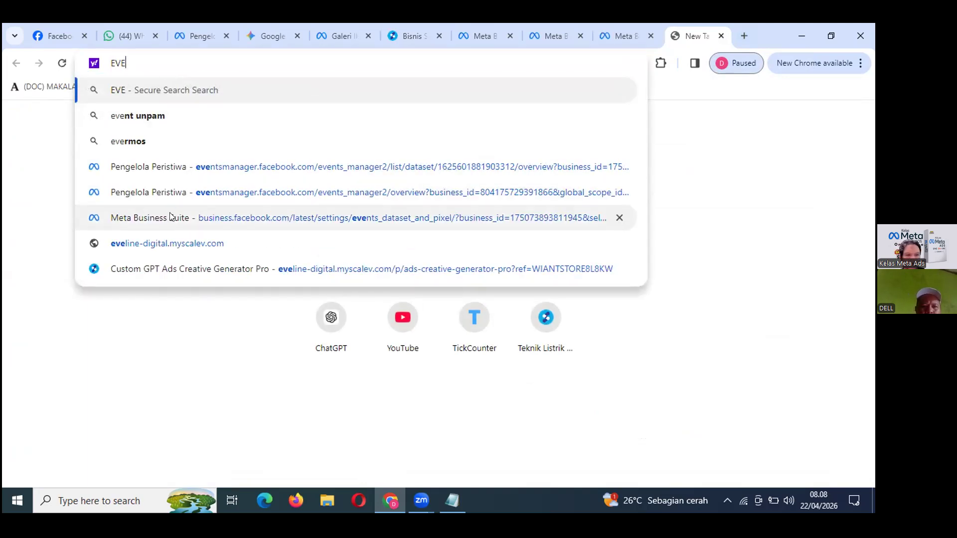
pyautogui.press('BackSpace')
pyautogui.press('BackSpace')
pyautogui.press('BackSpace')
pyautogui.write('ebent')
pyautogui.press('BackSpace')
pyautogui.press('BackSpace')
pyautogui.press('BackSpace')
pyautogui.press('BackSpace')
pyautogui.write('b')
pyautogui.press('BackSpace')
pyautogui.write('vent')
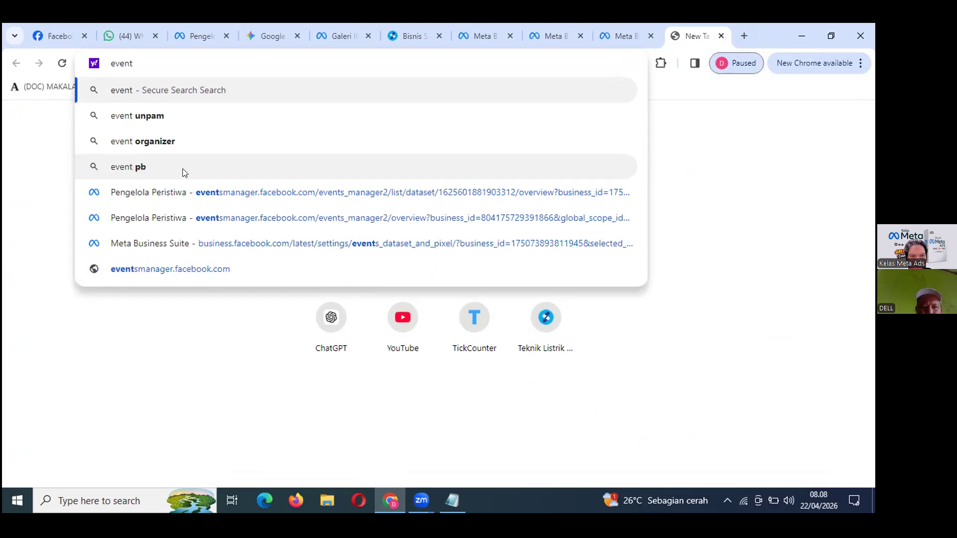
pyautogui.write('manag')
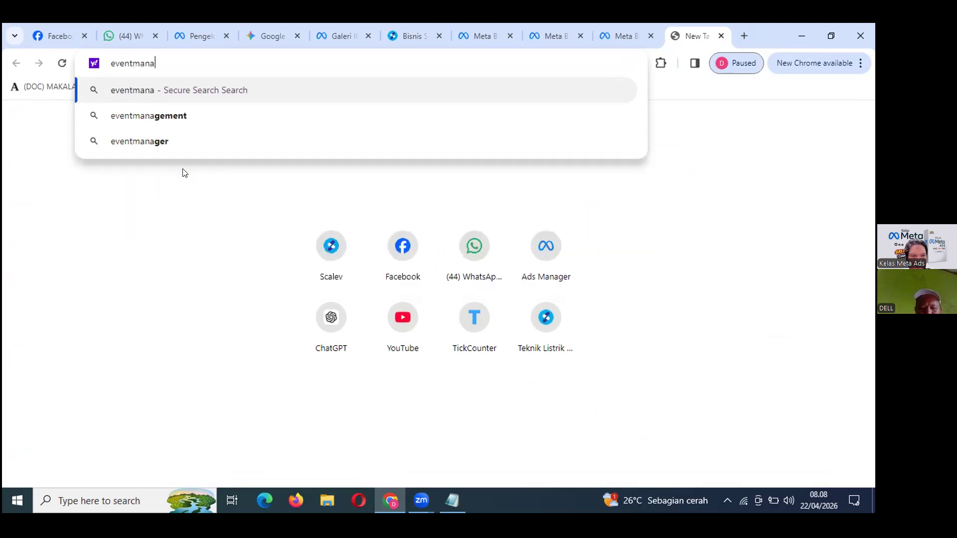
pyautogui.press('BackSpace')
pyautogui.press('BackSpace')
pyautogui.press('BackSpace')
pyautogui.press('BackSpace')
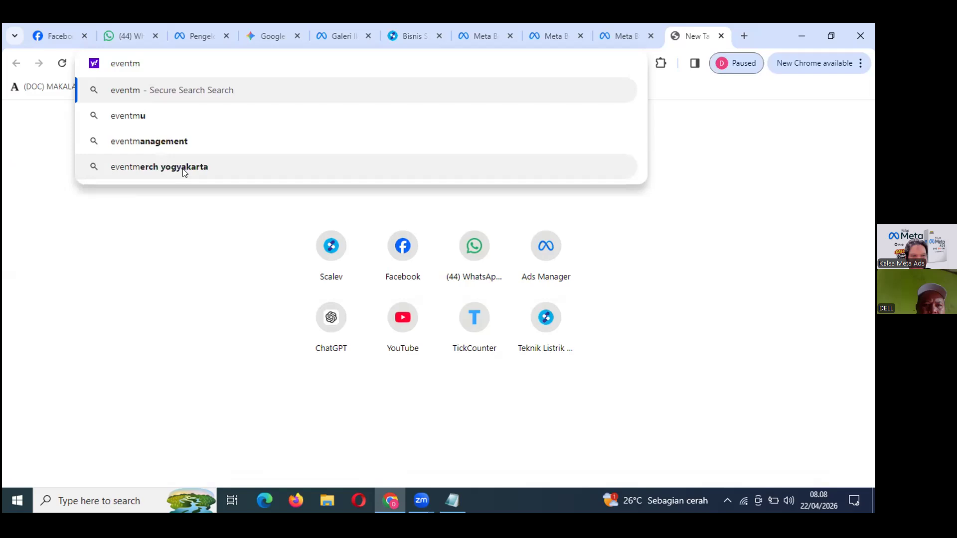
pyautogui.press('BackSpace')
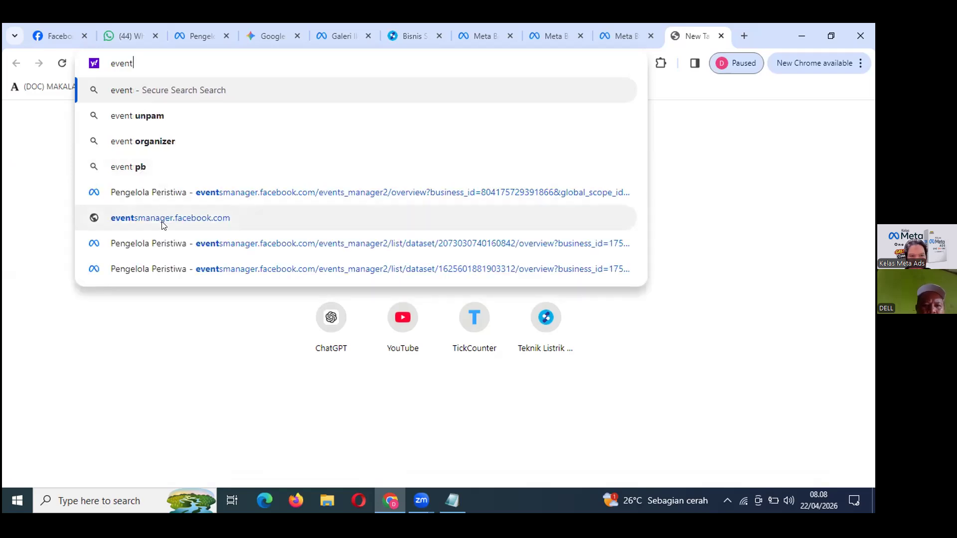
pyautogui.click(169, 248)
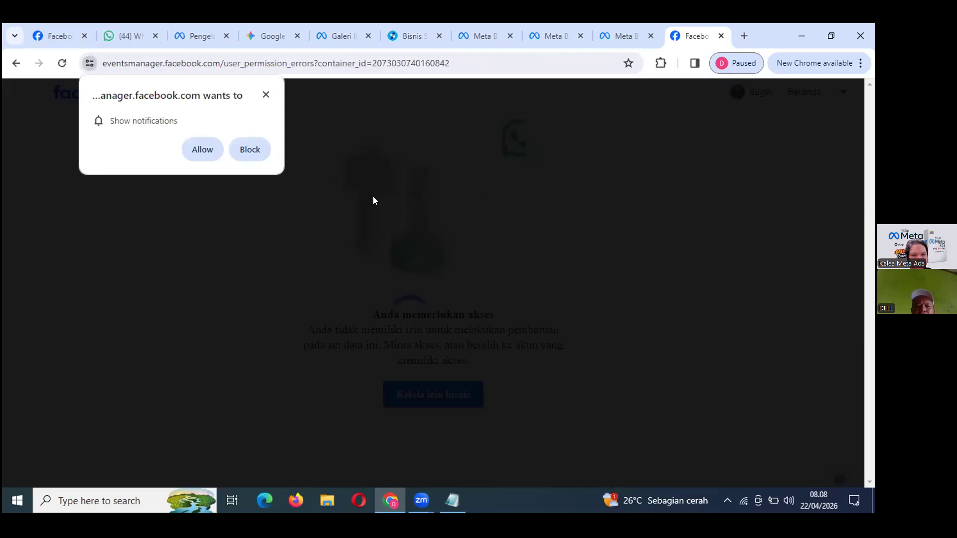
pyautogui.click(265, 95)
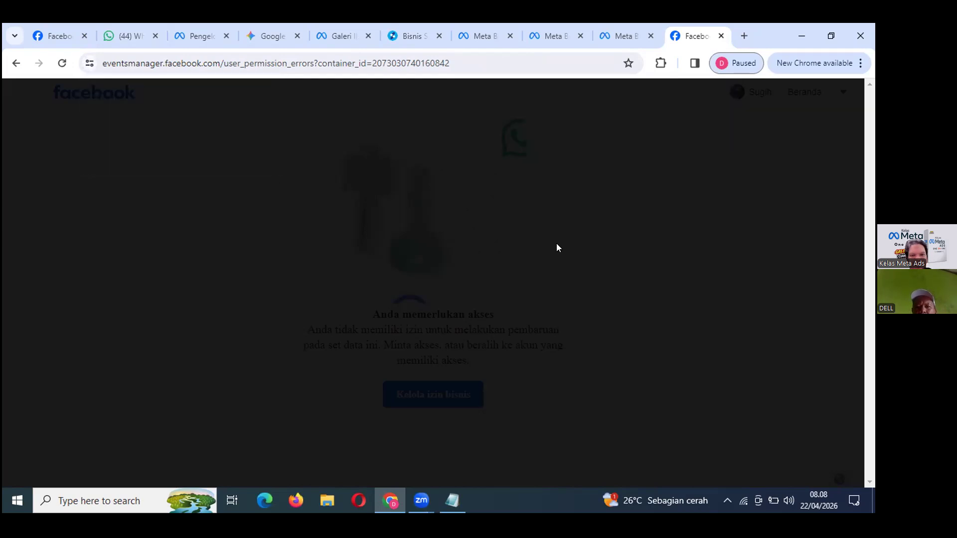
pyautogui.click(722, 37)
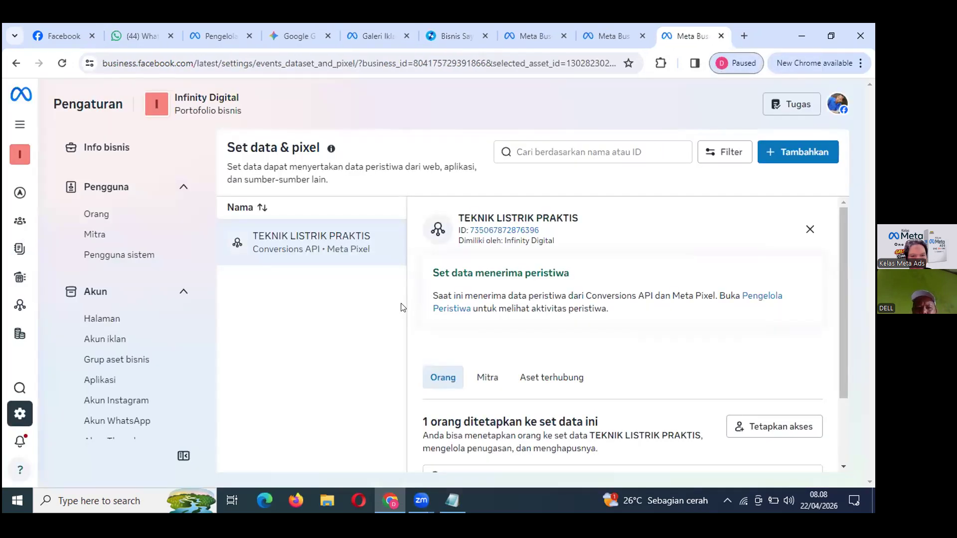
# Reach Pengelola Peristiwa from the left rail and open the TEKNIK LISTRIK PRAKTIS data set overview.
pyautogui.moveTo(11, 299)
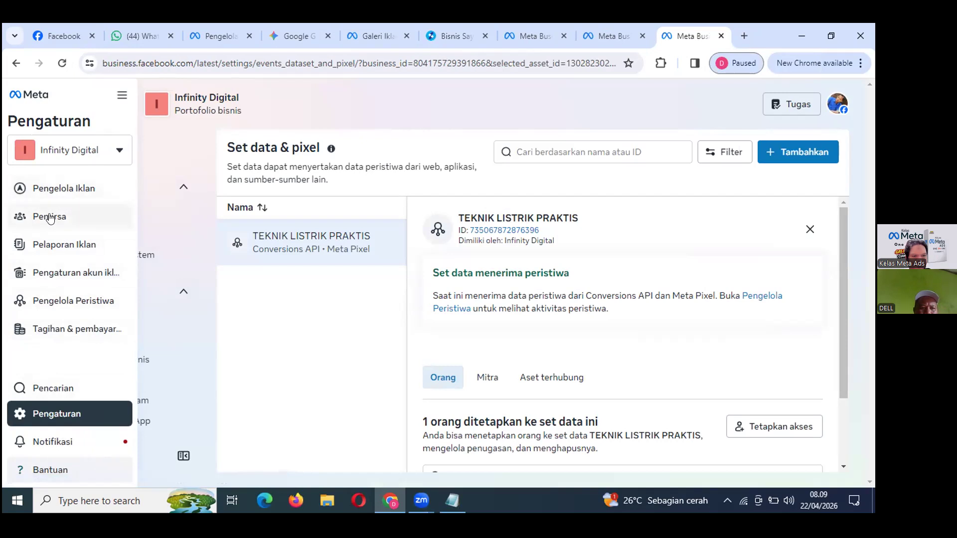
pyautogui.click(52, 300)
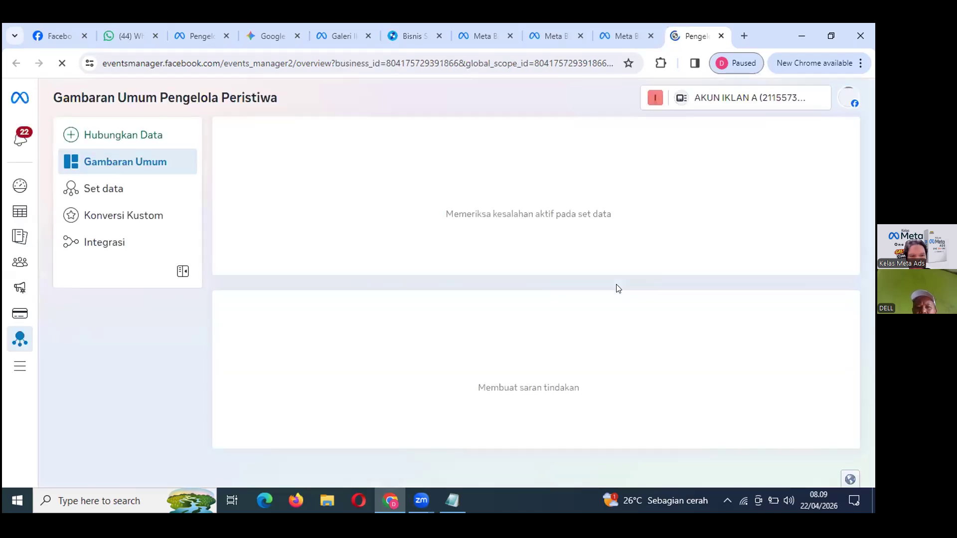
pyautogui.click(104, 191)
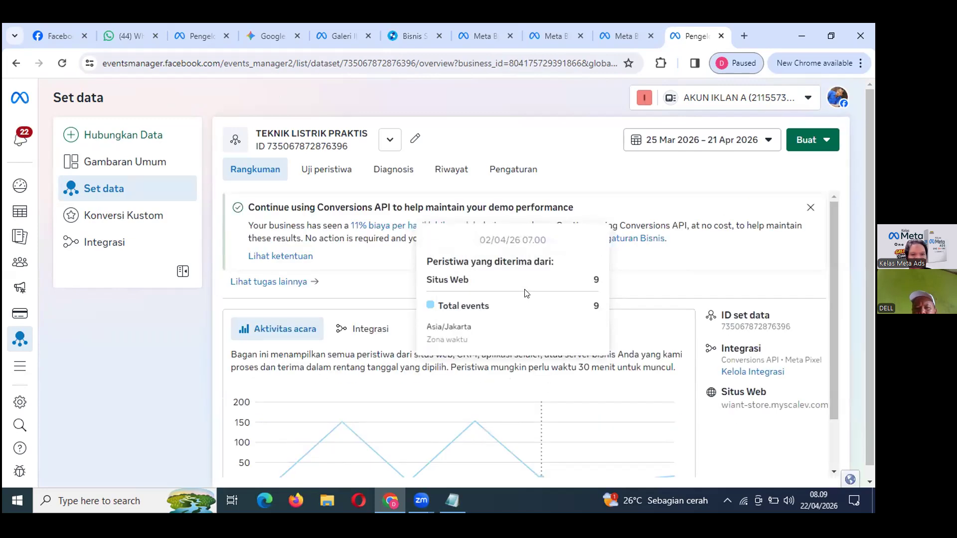
# Open Uji peristiwa for the dataset and choose Situs web as the test channel.
pyautogui.click(326, 170)
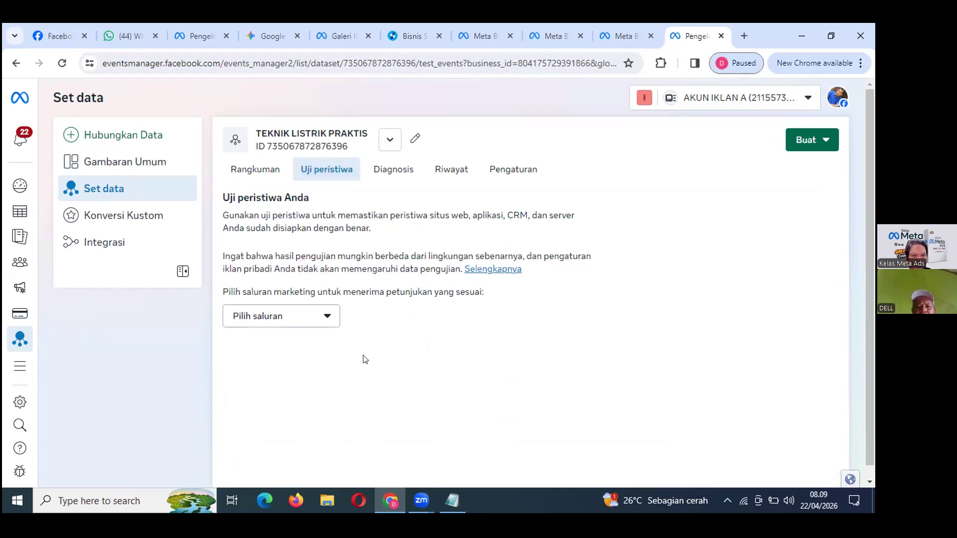
pyautogui.click(324, 317)
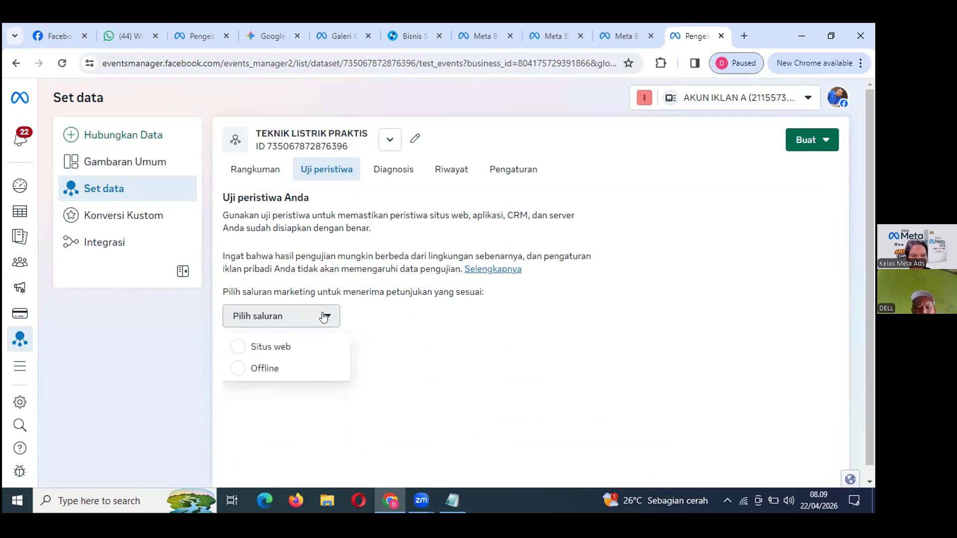
pyautogui.click(235, 348)
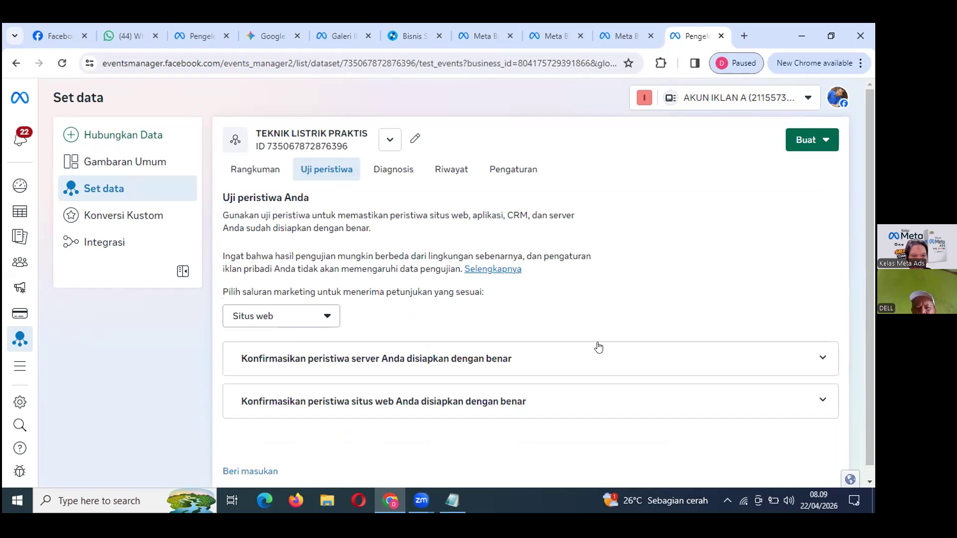
# Expand the server event confirmation section and copy the unique test event code.
pyautogui.scroll(-1, 502, 406)
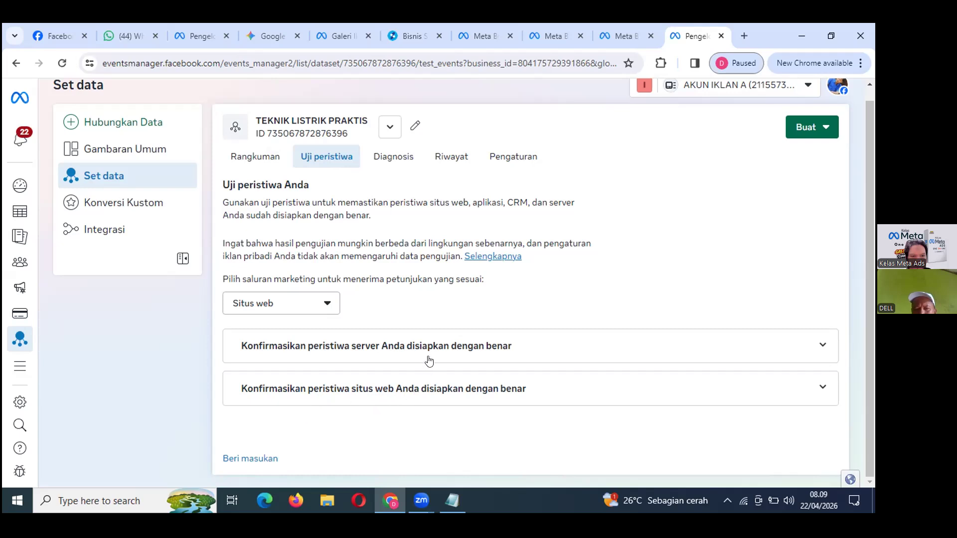
pyautogui.click(823, 346)
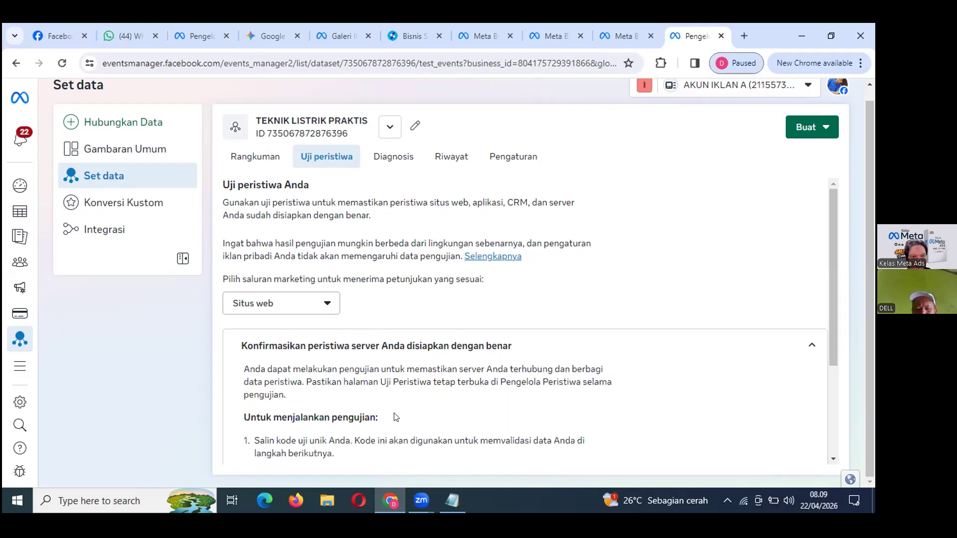
pyautogui.scroll(-3, 403, 415)
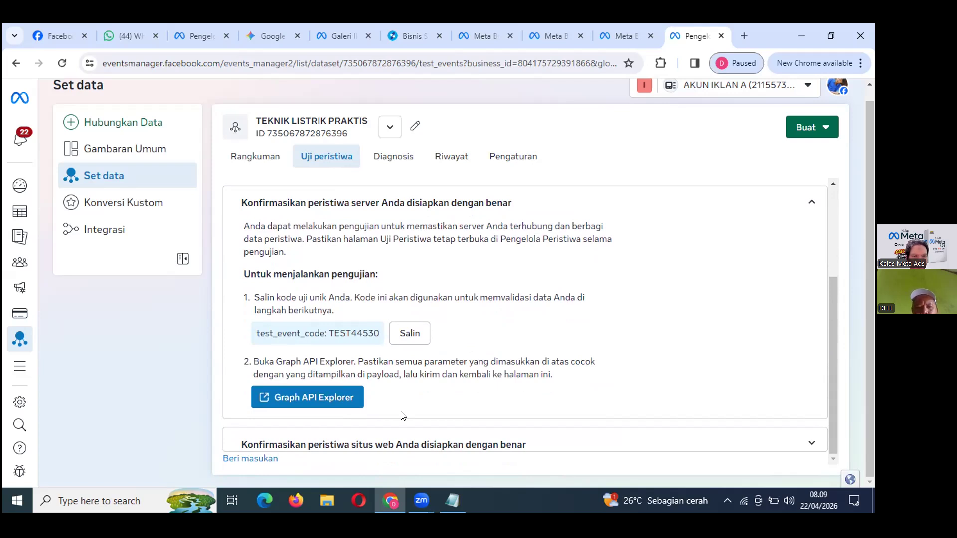
pyautogui.click(408, 333)
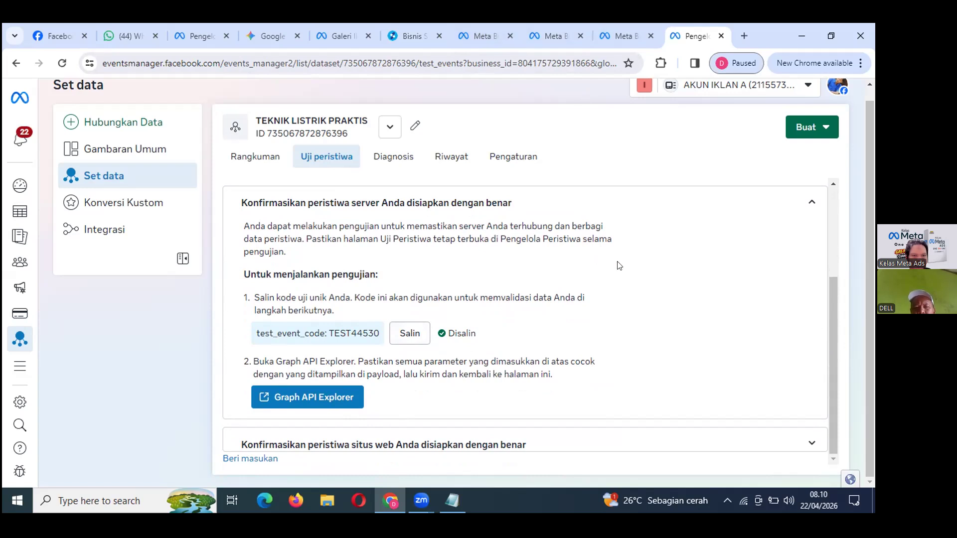
pyautogui.click(822, 34)
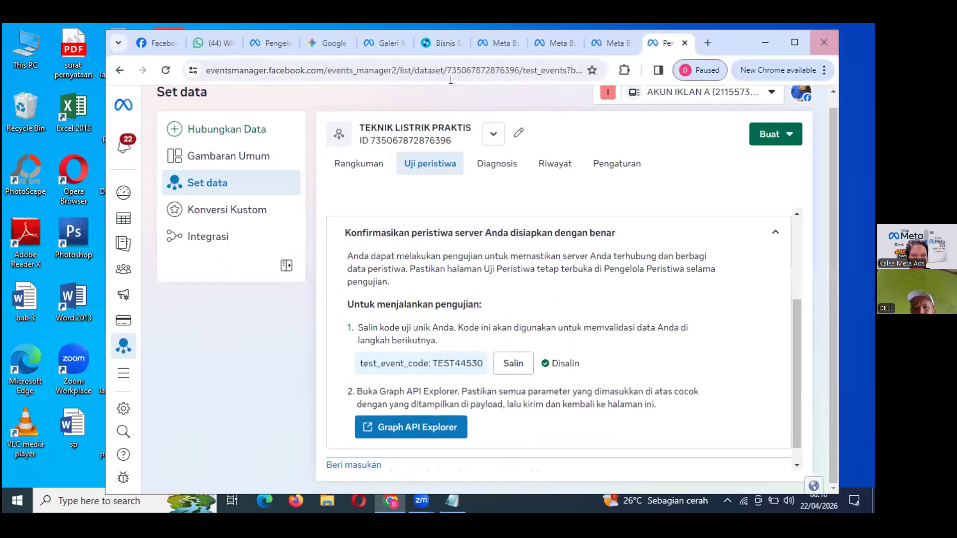
# Open the Teknik Listrik Praktis Facebook Pixel details in Scalev's store analytics settings.
pyautogui.click(437, 42)
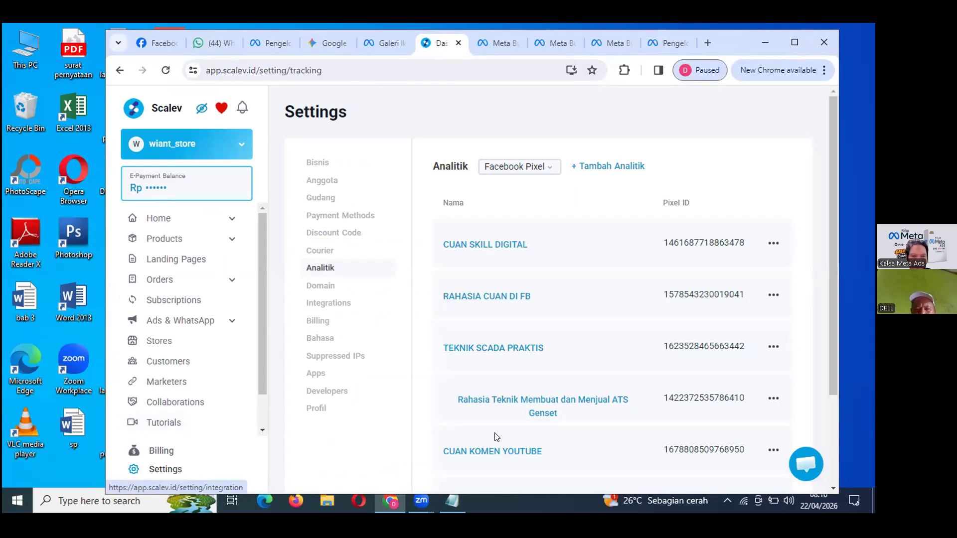
pyautogui.scroll(-2, 496, 437)
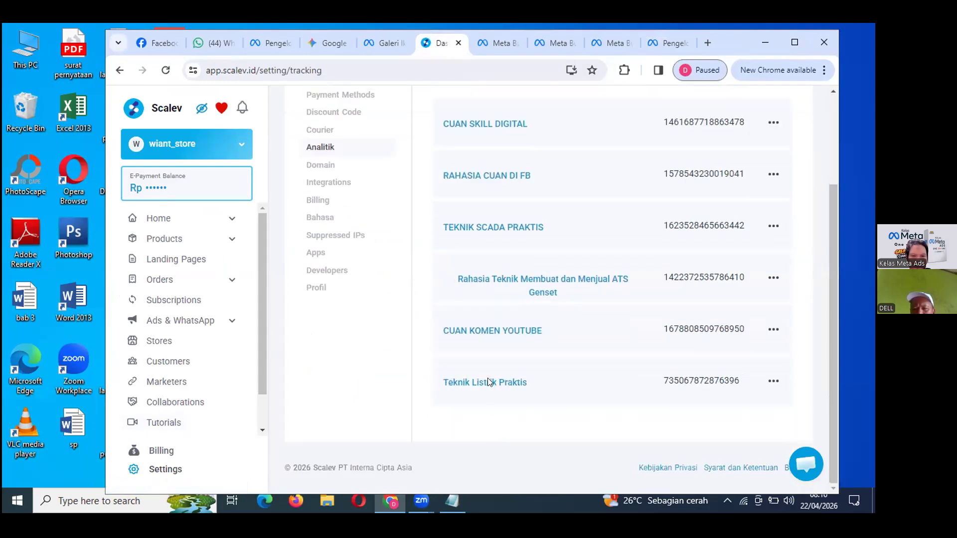
pyautogui.click(488, 382)
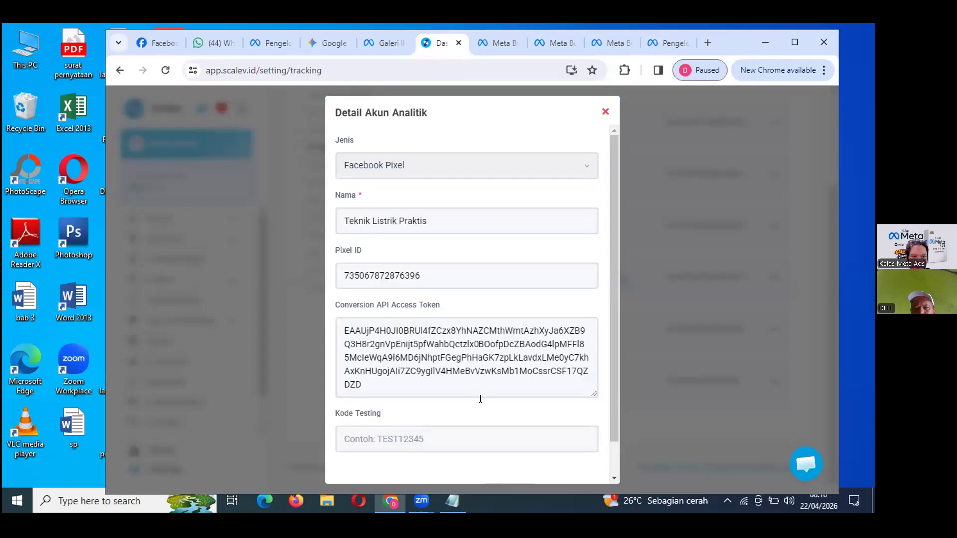
# Paste test code TEST44530 into the Kode Testing field and save the pixel.
pyautogui.click(416, 438)
pyautogui.rightClick(416, 437)
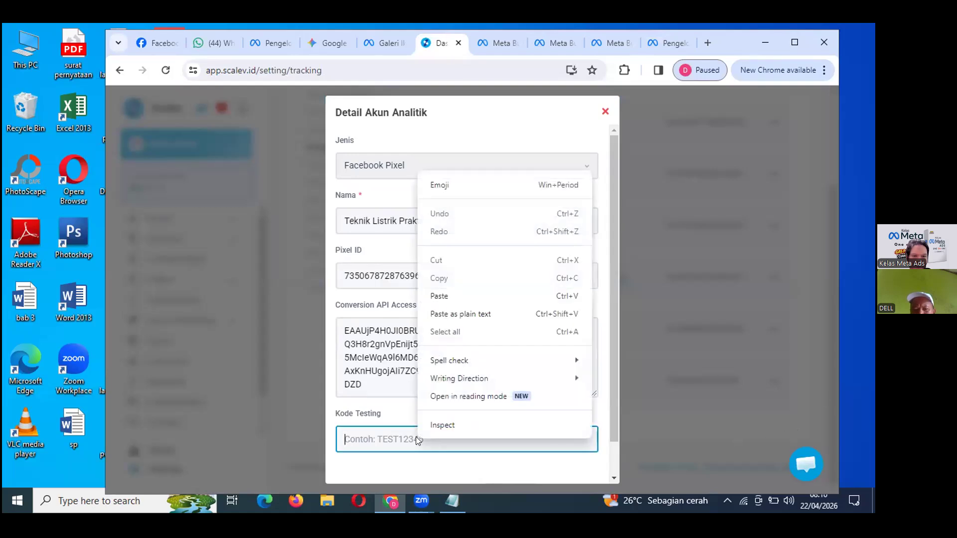
pyautogui.click(459, 296)
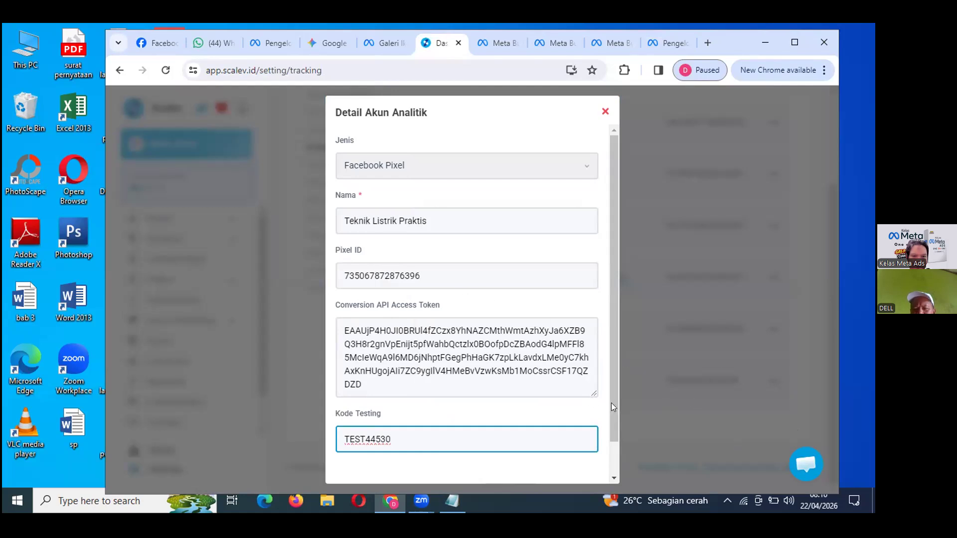
pyautogui.scroll(-2, 612, 427)
pyautogui.click(571, 461)
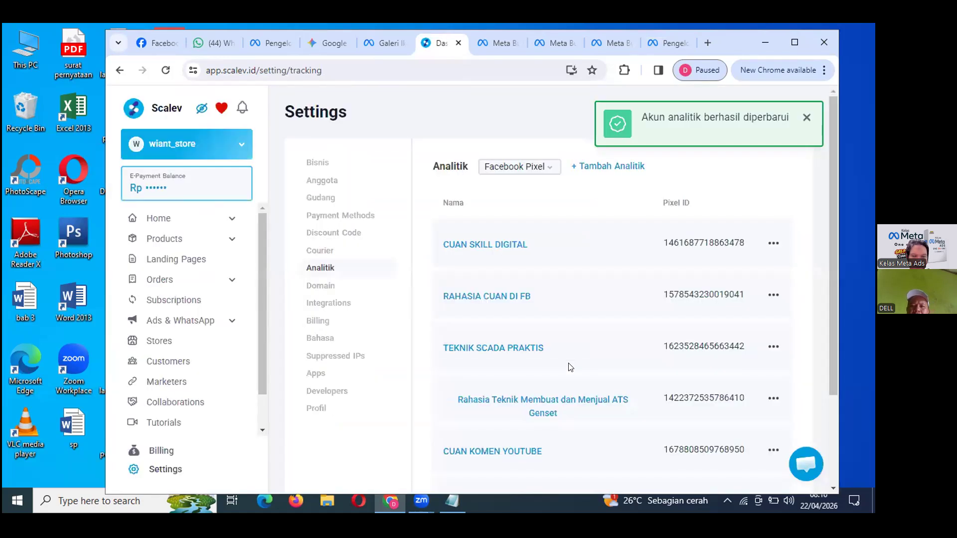
# Review the TEKNIK LISTRIK PRAKTIS Riwayat change history, then return to Scalev's analytics pixel list.
pyautogui.click(665, 43)
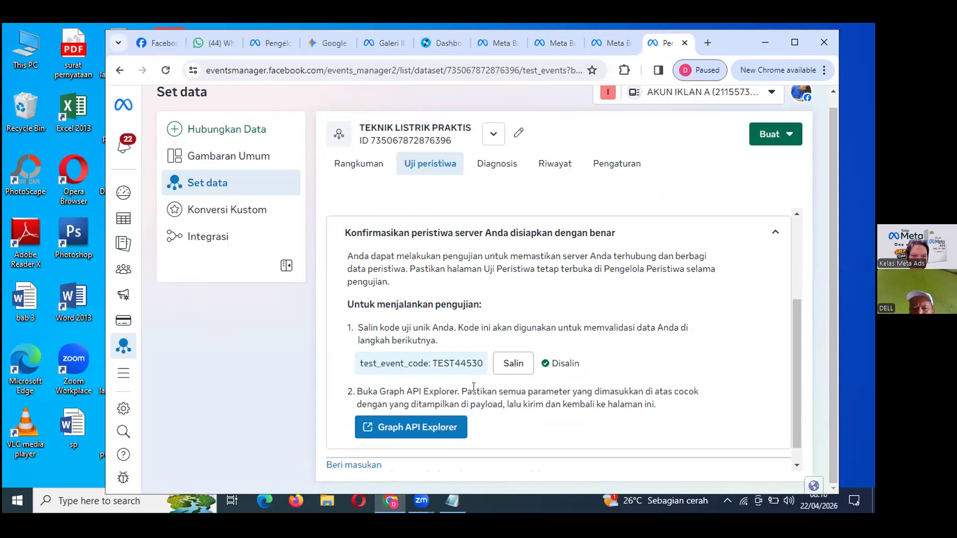
pyautogui.click(553, 165)
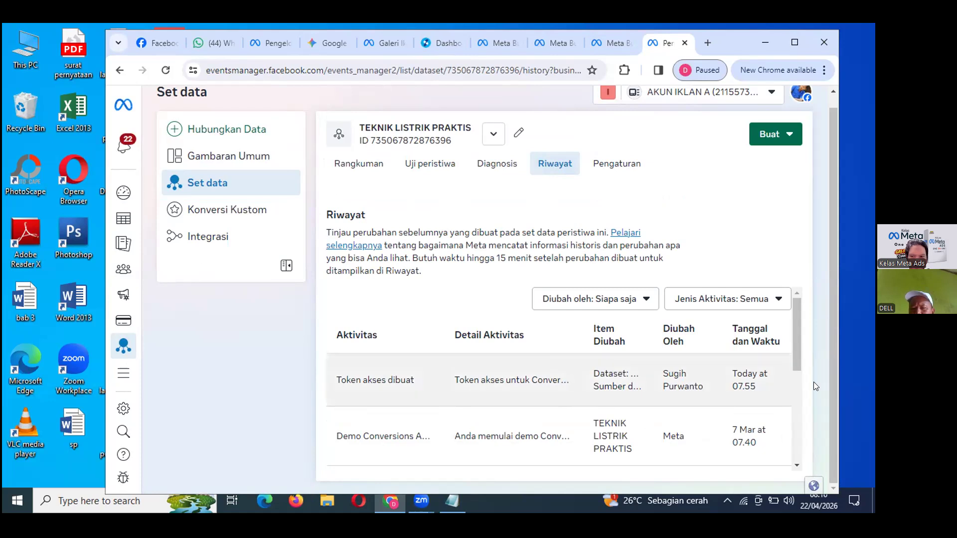
pyautogui.scroll(-3, 791, 361)
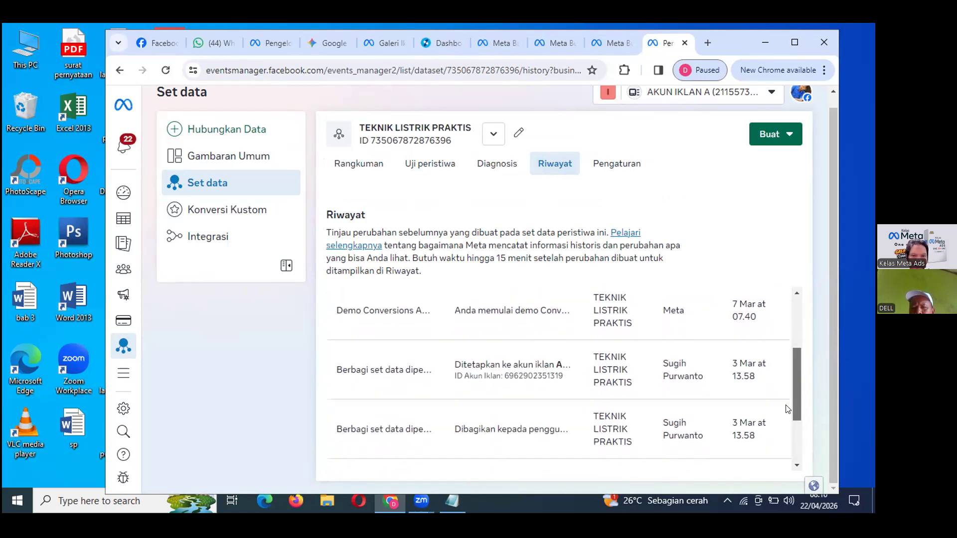
pyautogui.scroll(5, 786, 378)
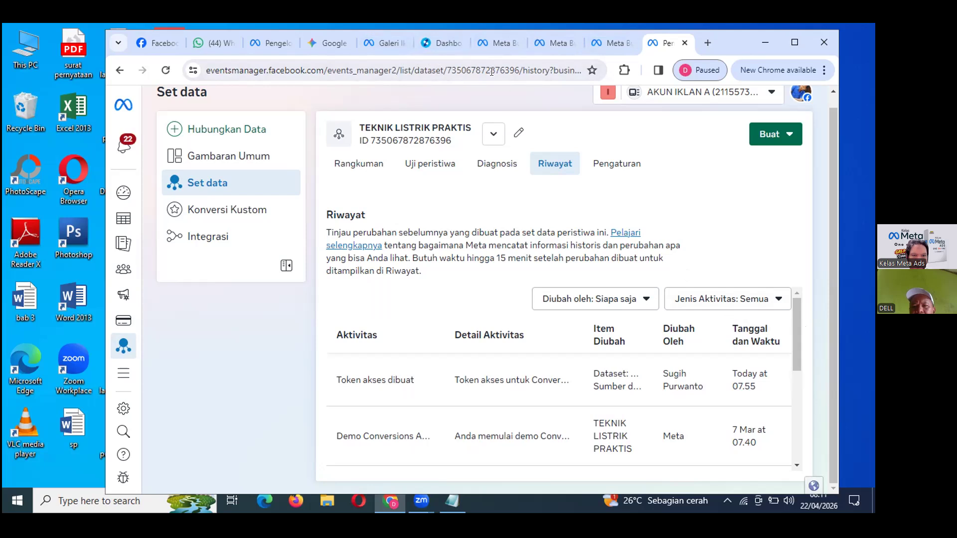
pyautogui.click(447, 46)
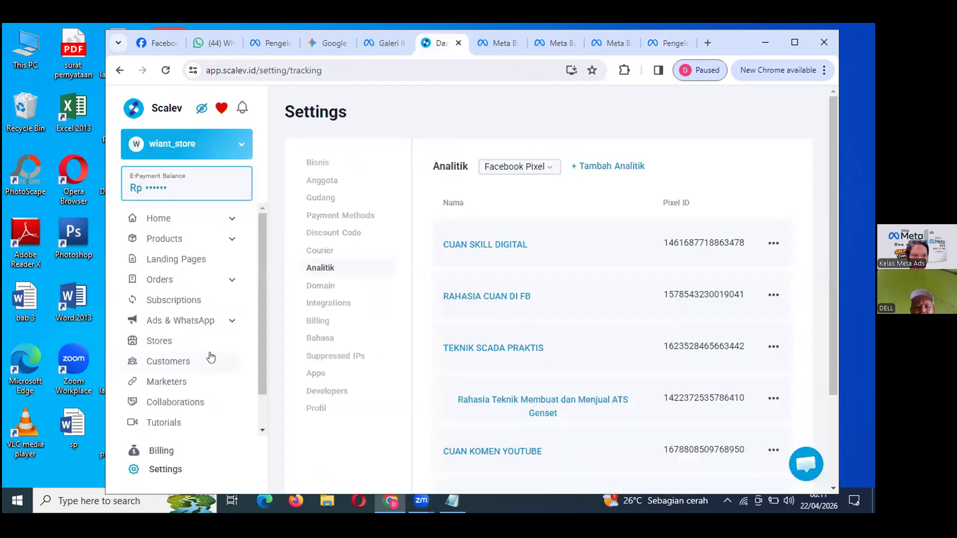
# Open the /teknik-listrik-praktis landing page from Landing Pages and scroll down to its order form.
pyautogui.click(181, 263)
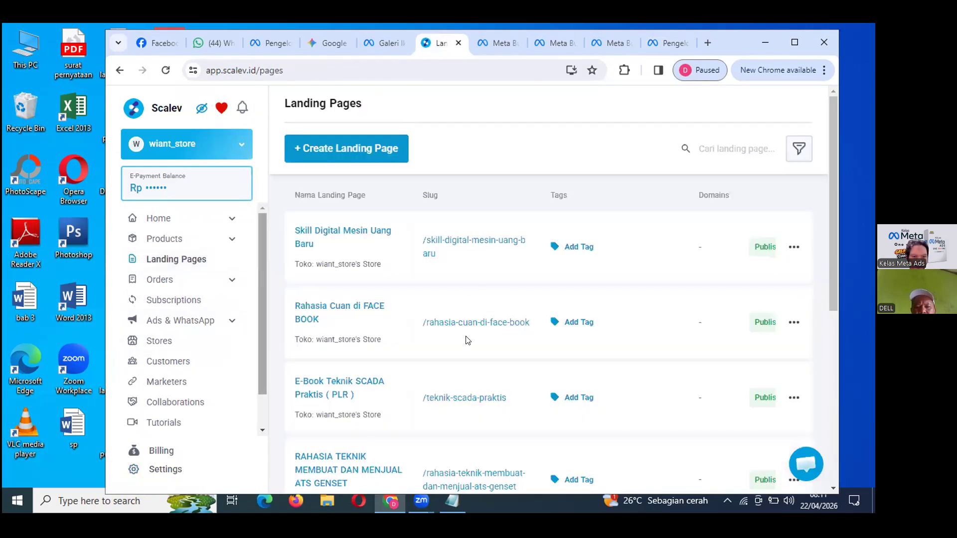
pyautogui.scroll(-5, 467, 340)
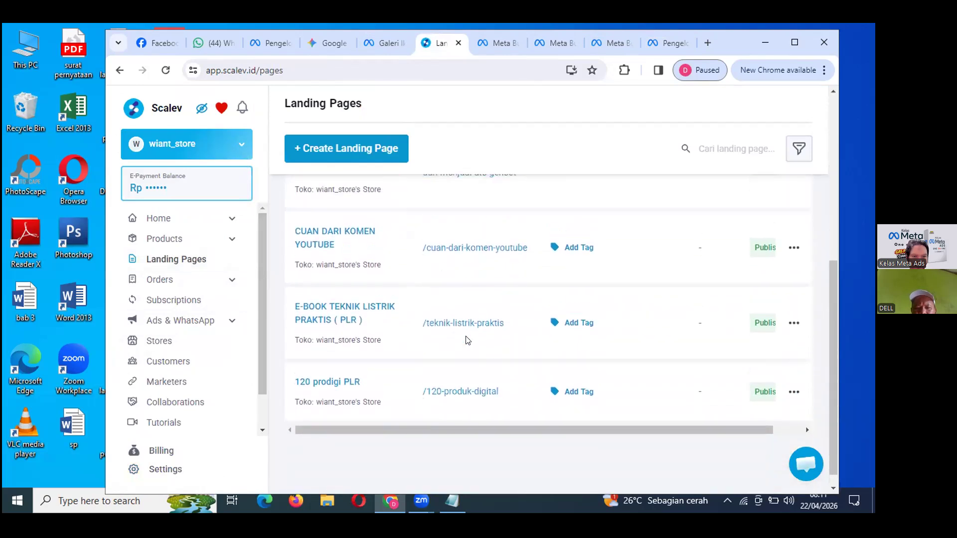
pyautogui.scroll(2, 467, 340)
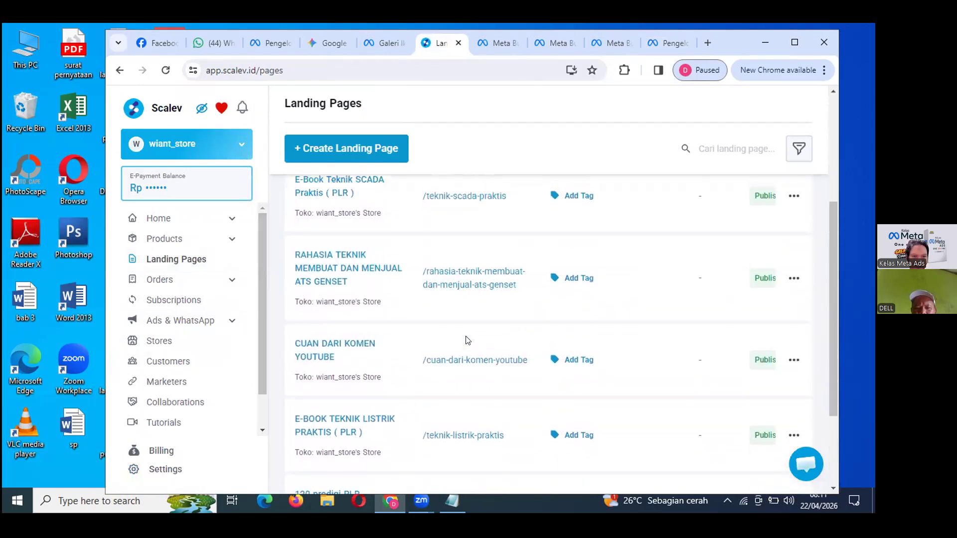
pyautogui.click(479, 438)
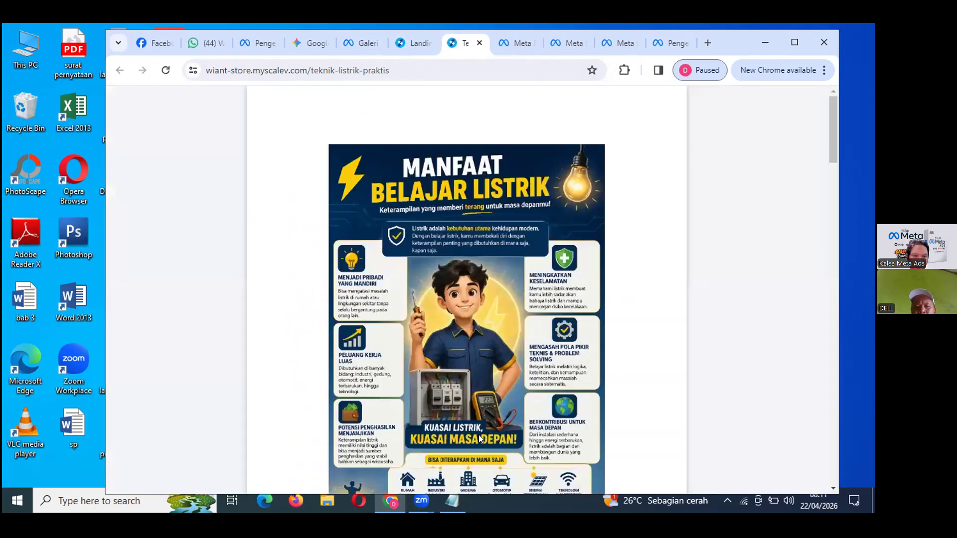
pyautogui.scroll(-4, 449, 268)
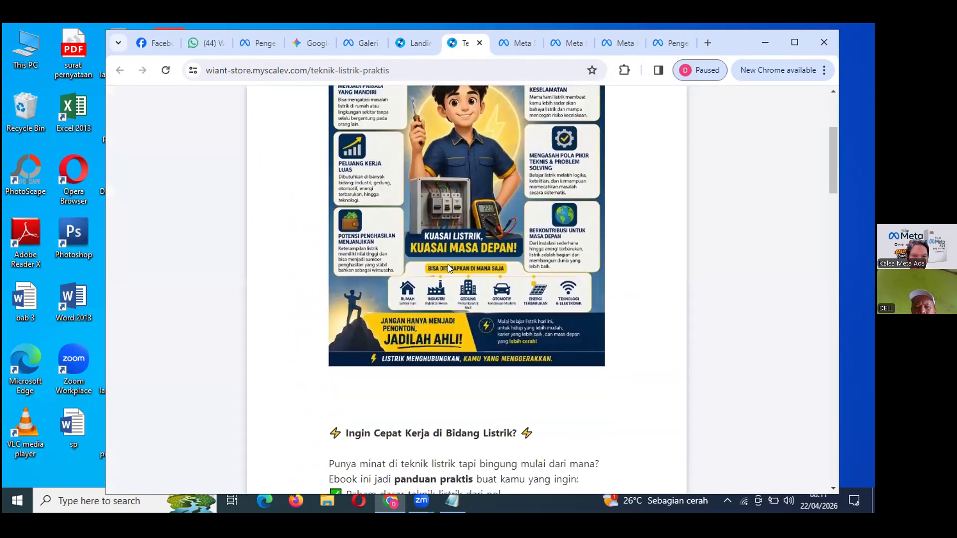
pyautogui.scroll(-15, 448, 268)
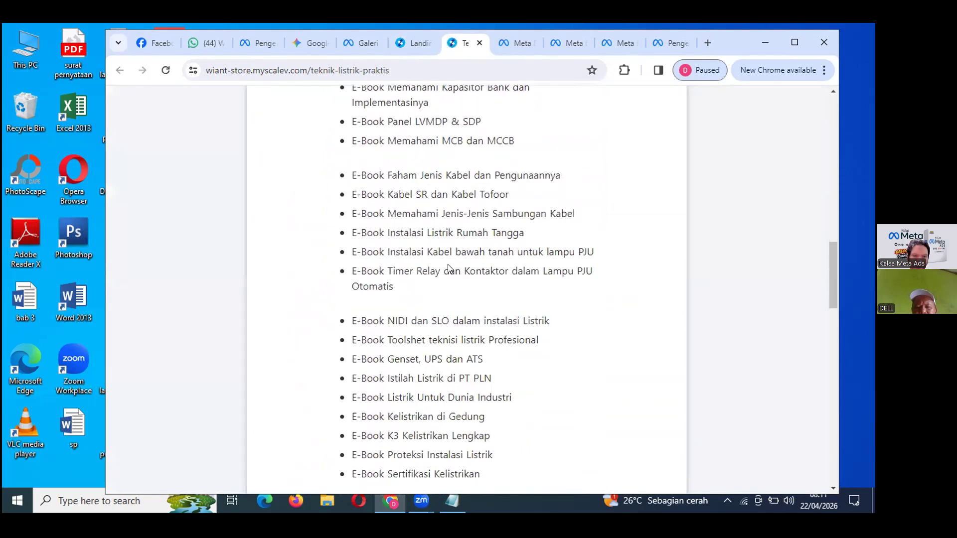
pyautogui.scroll(-9, 450, 269)
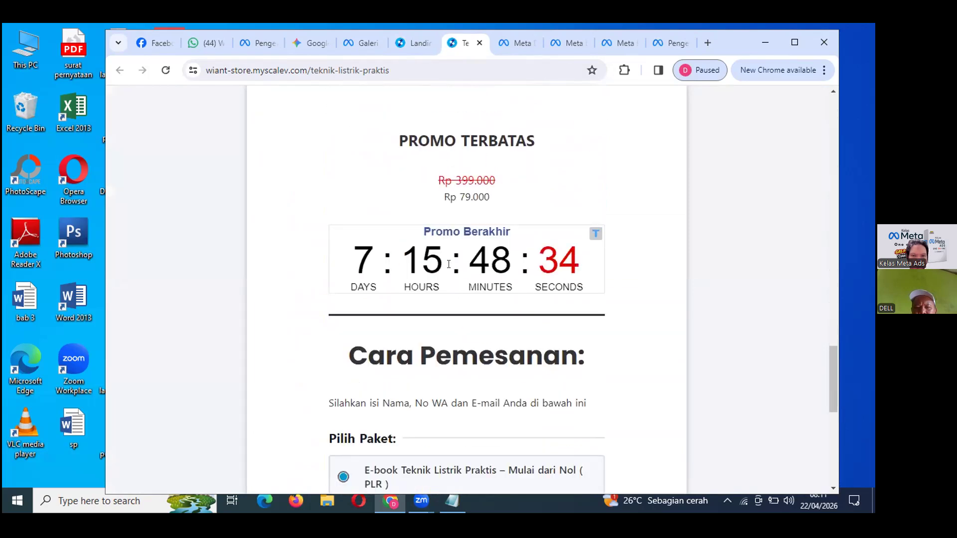
pyautogui.scroll(-8, 449, 264)
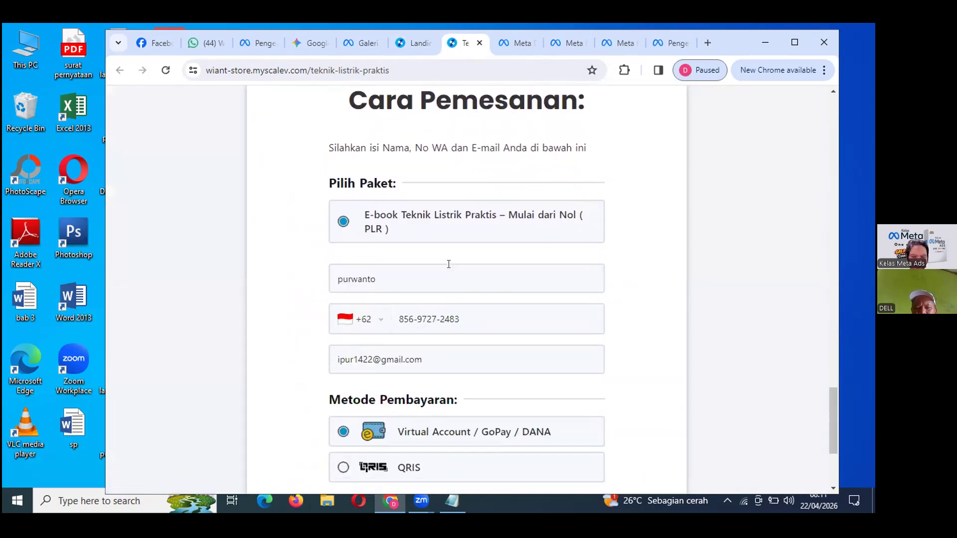
# Reload the dataset's Riwayat page and scroll it, finding the 07.55 access token as the latest entry.
pyautogui.click(672, 43)
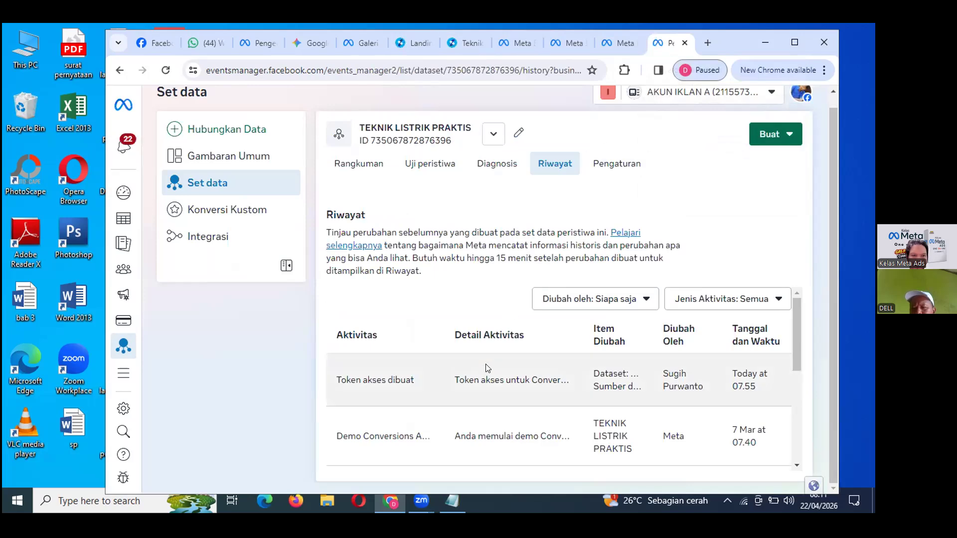
pyautogui.rightClick(713, 234)
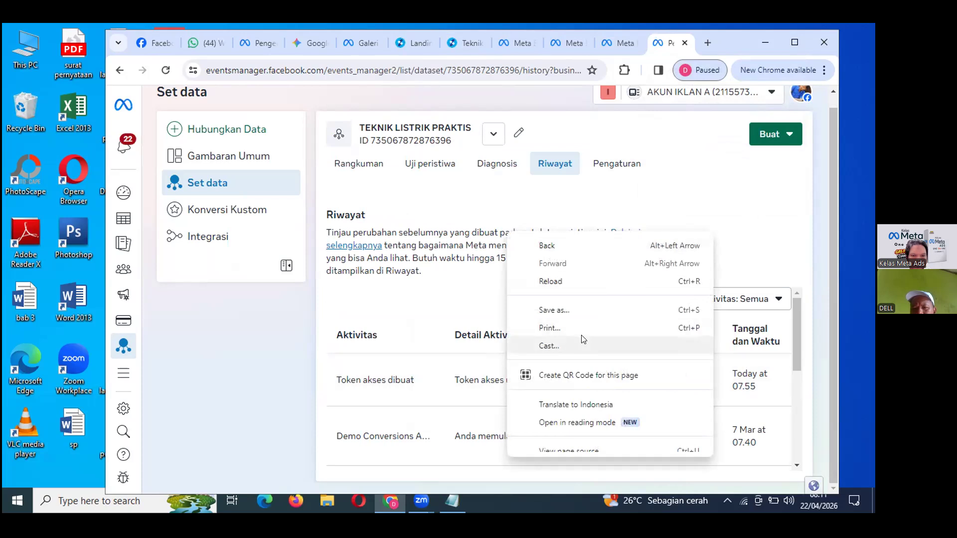
pyautogui.click(743, 184)
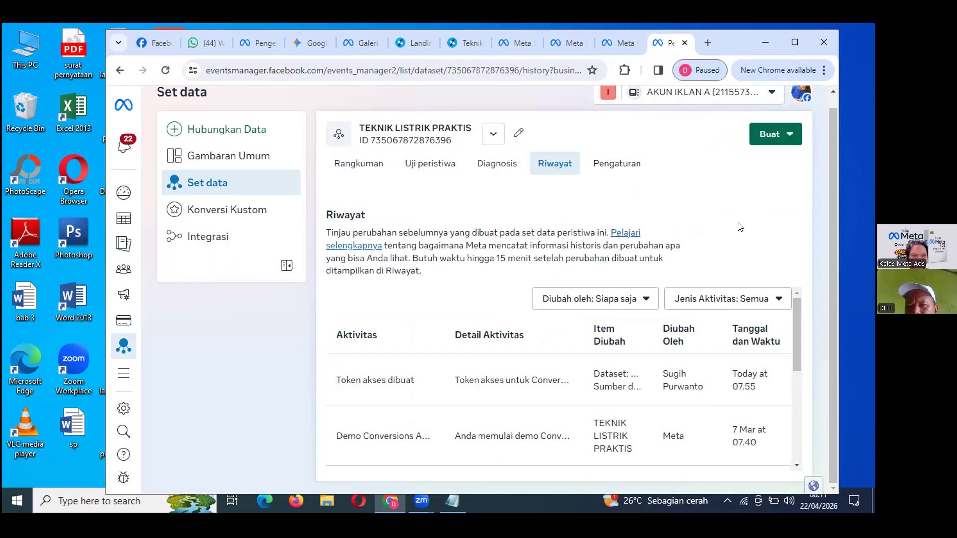
pyautogui.scroll(1, 739, 227)
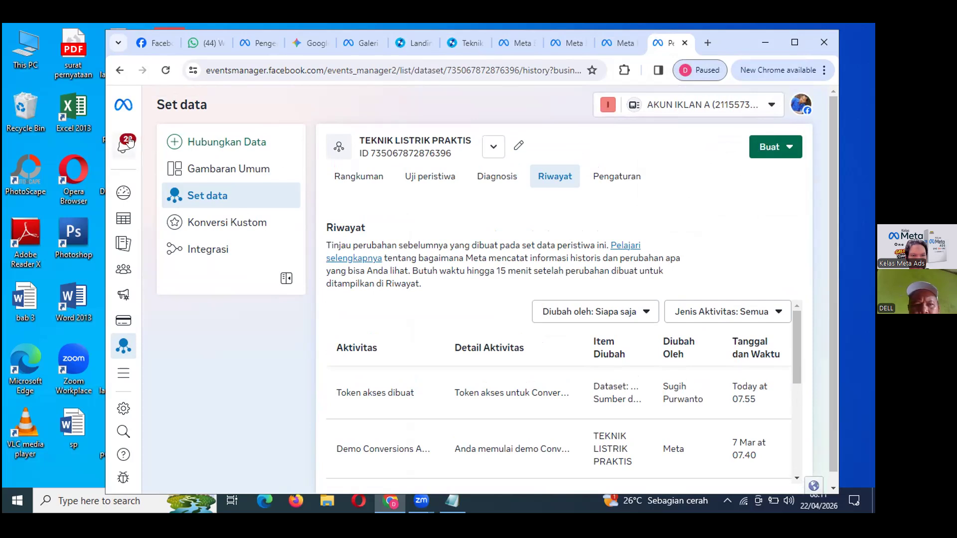
pyautogui.moveTo(143, 142)
pyautogui.moveTo(119, 174)
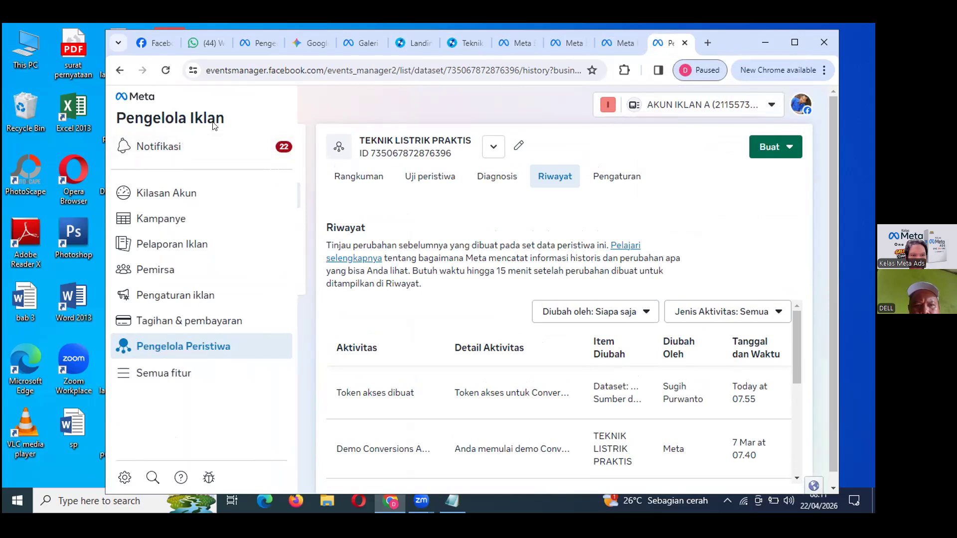
pyautogui.click(166, 70)
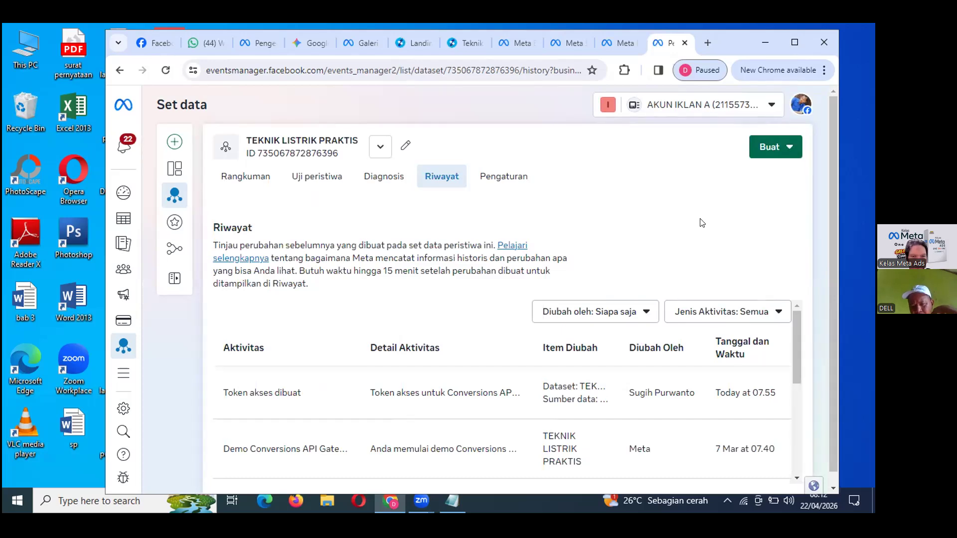
pyautogui.scroll(-1, 702, 223)
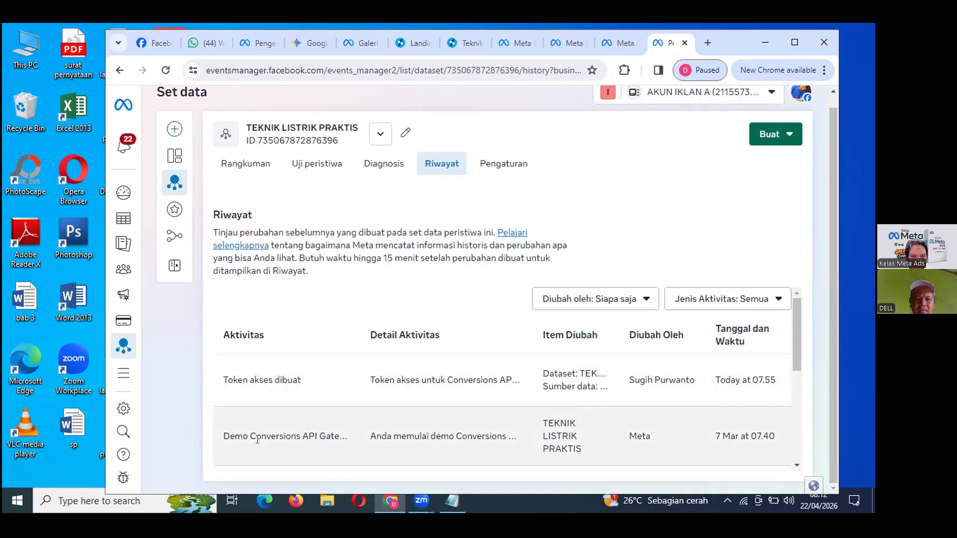
pyautogui.scroll(-2, 317, 418)
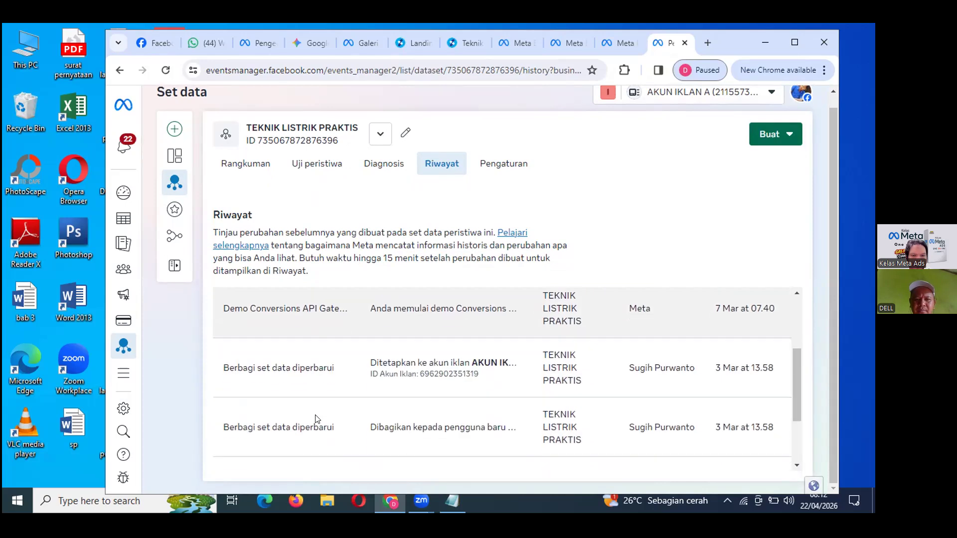
pyautogui.scroll(1, 317, 418)
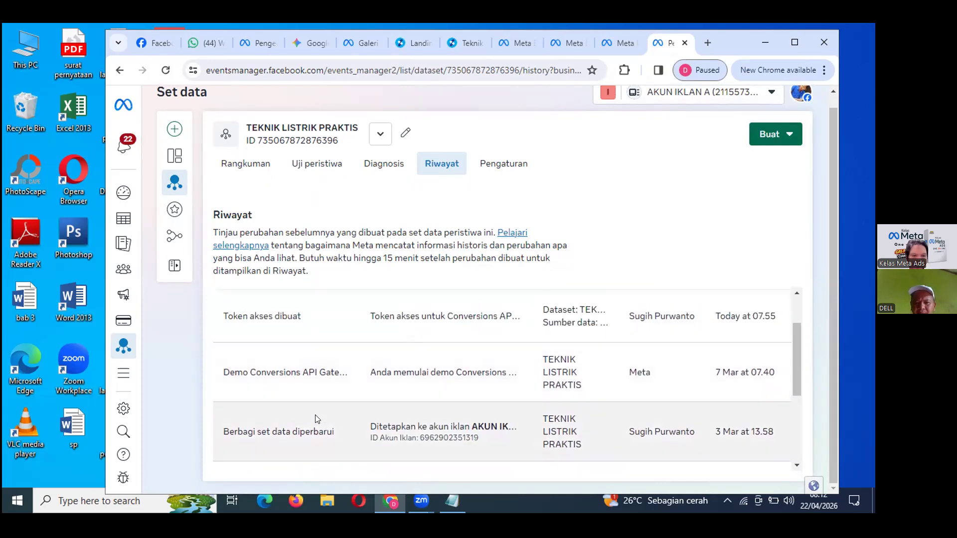
pyautogui.scroll(1, 315, 416)
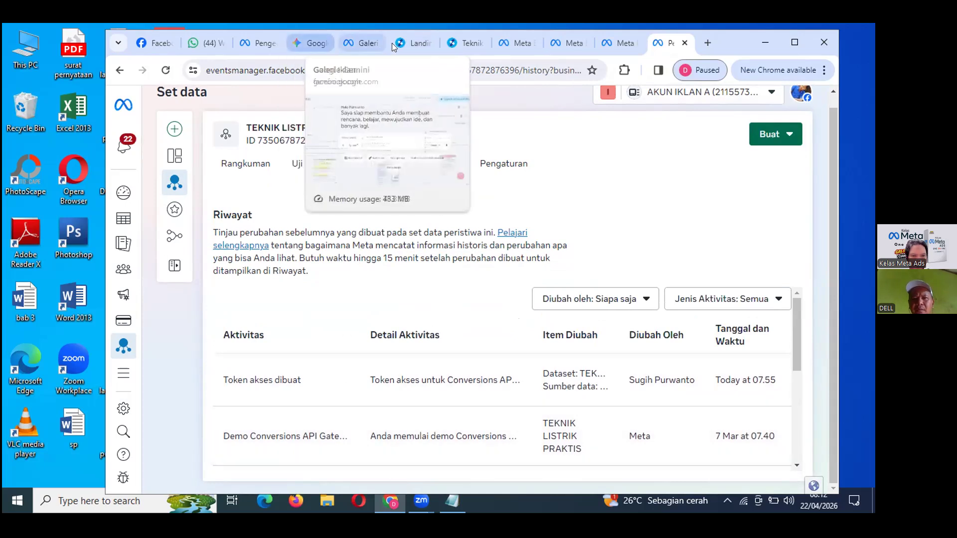
# Open the Teknik Listrik Praktis pixel for editing from Scalev's Analytics account list.
pyautogui.click(412, 43)
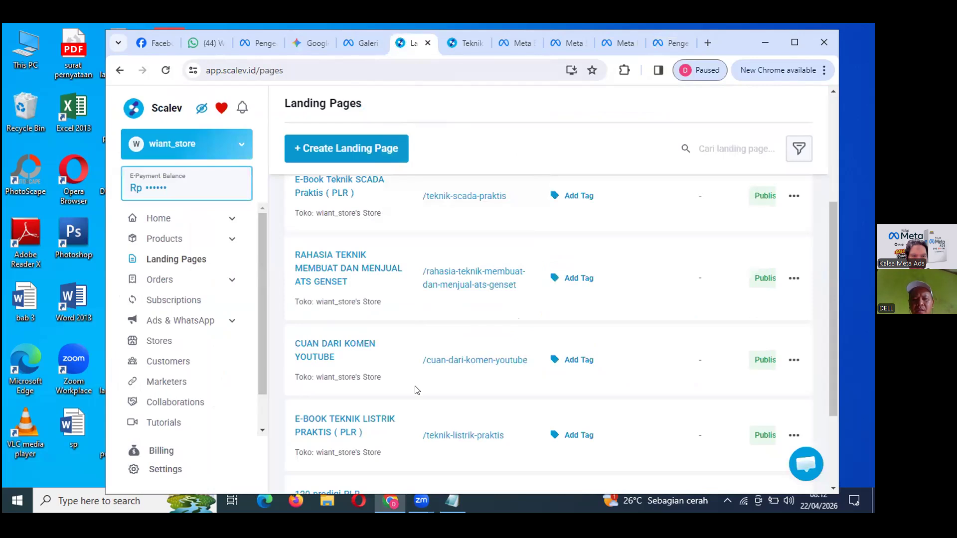
pyautogui.click(165, 469)
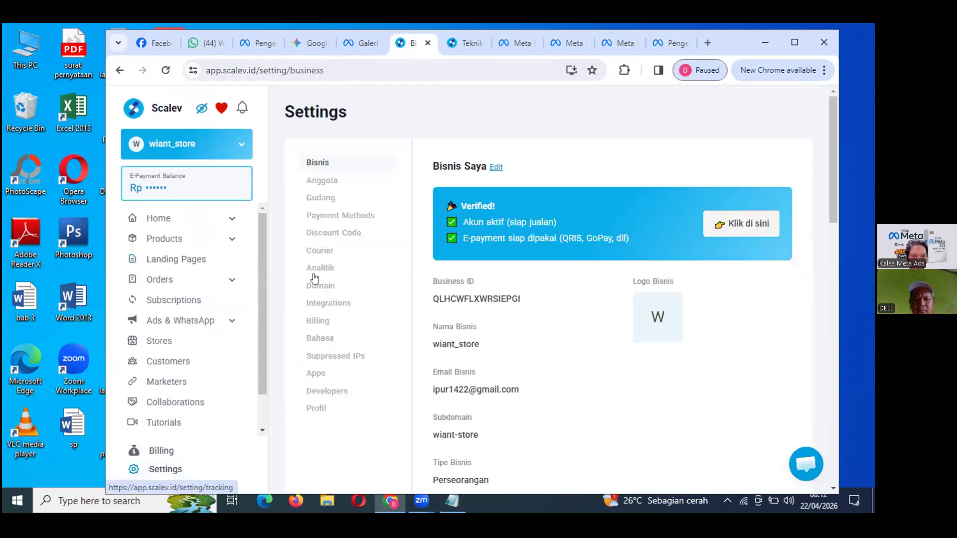
pyautogui.click(315, 270)
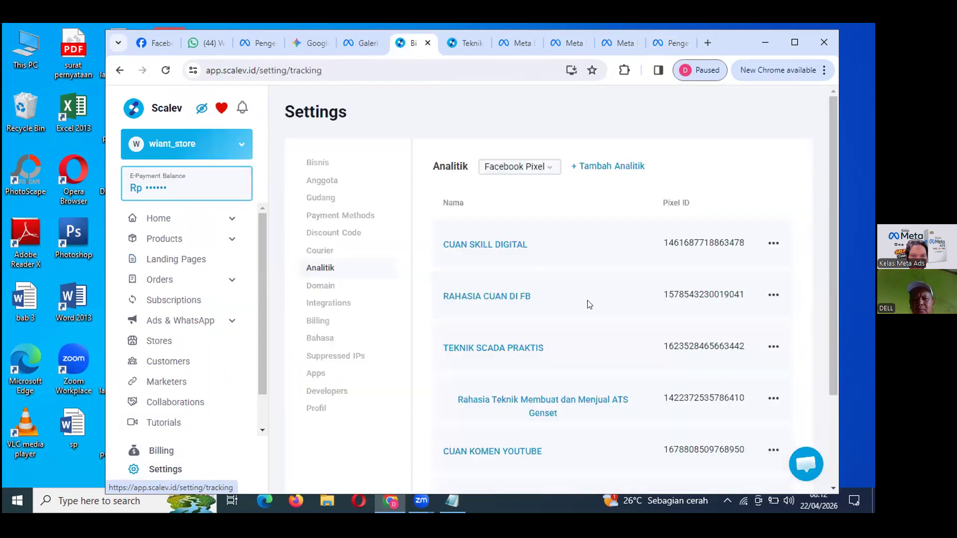
pyautogui.scroll(-3, 589, 304)
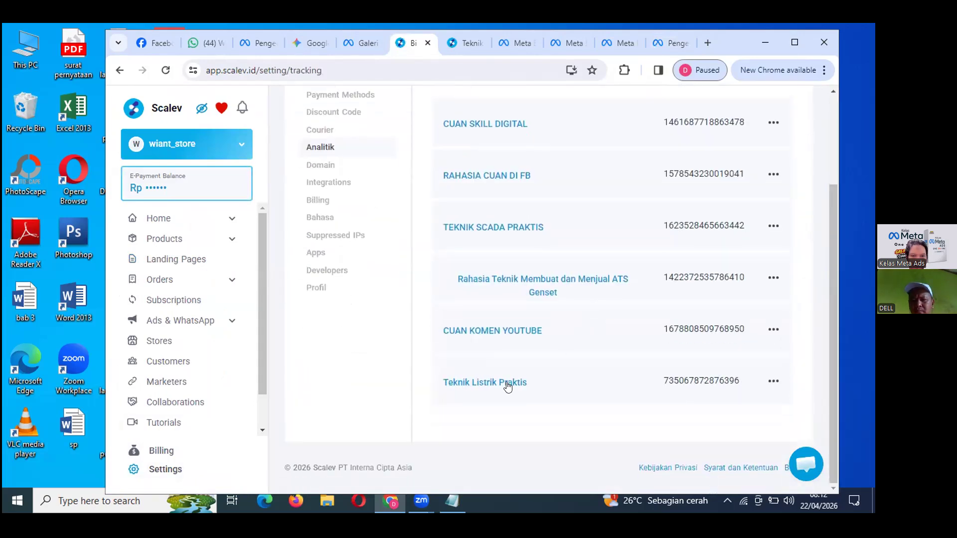
pyautogui.click(773, 382)
pyautogui.click(783, 387)
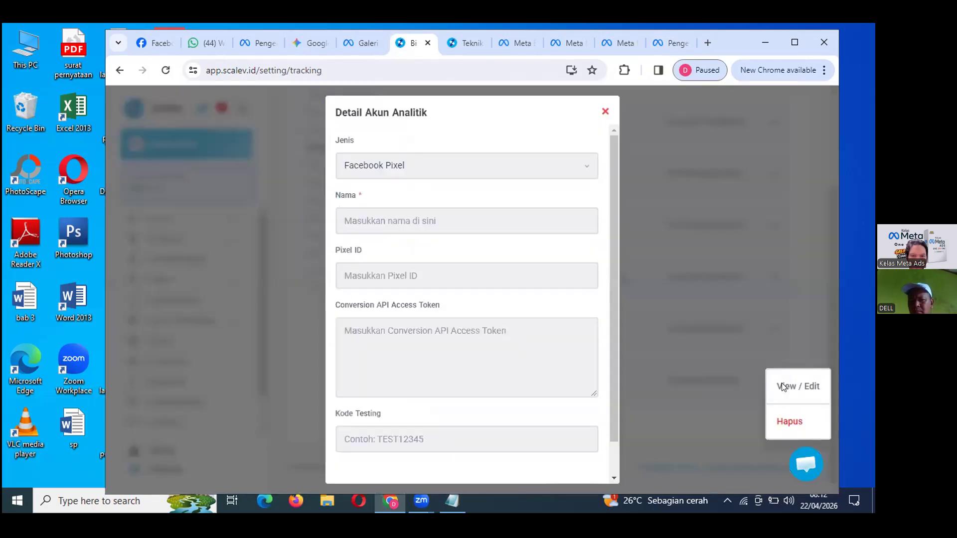
# Delete the Kode Testing value and save the analytics account.
pyautogui.click(409, 433)
pyautogui.press('BackSpace')
pyautogui.press('BackSpace')
pyautogui.press('BackSpace')
pyautogui.press('BackSpace')
pyautogui.press('BackSpace')
pyautogui.press('BackSpace')
pyautogui.press('BackSpace')
pyautogui.press('BackSpace')
pyautogui.press('BackSpace')
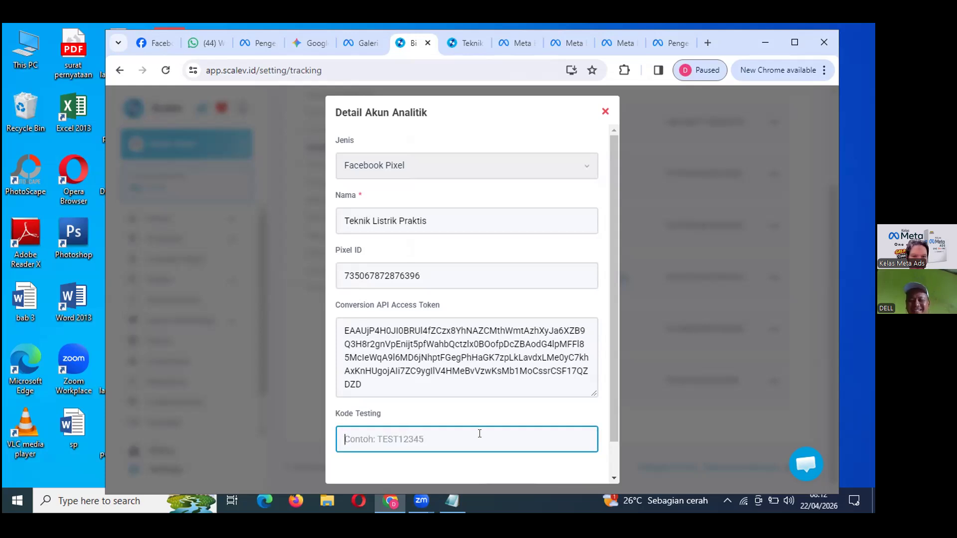
pyautogui.moveTo(612, 387); pyautogui.dragTo(609, 418)
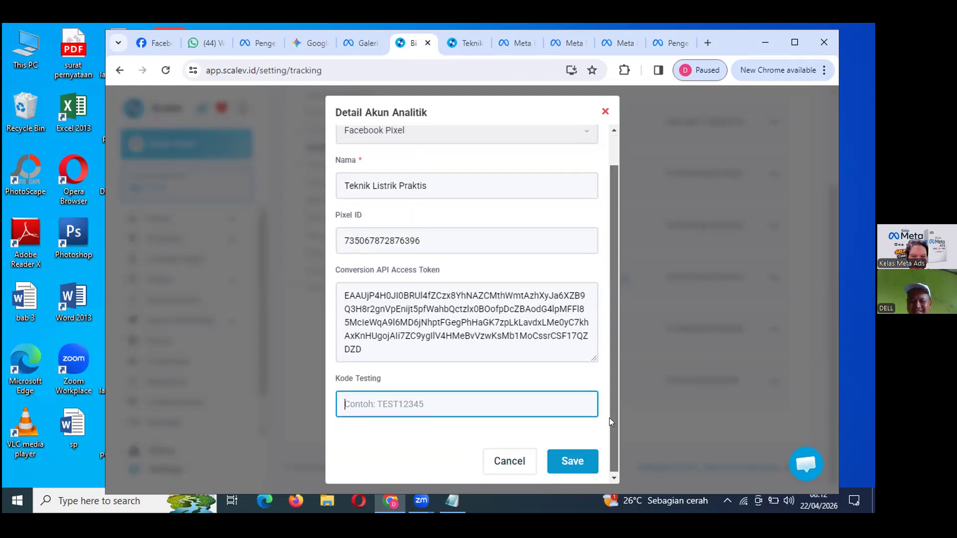
pyautogui.click(564, 461)
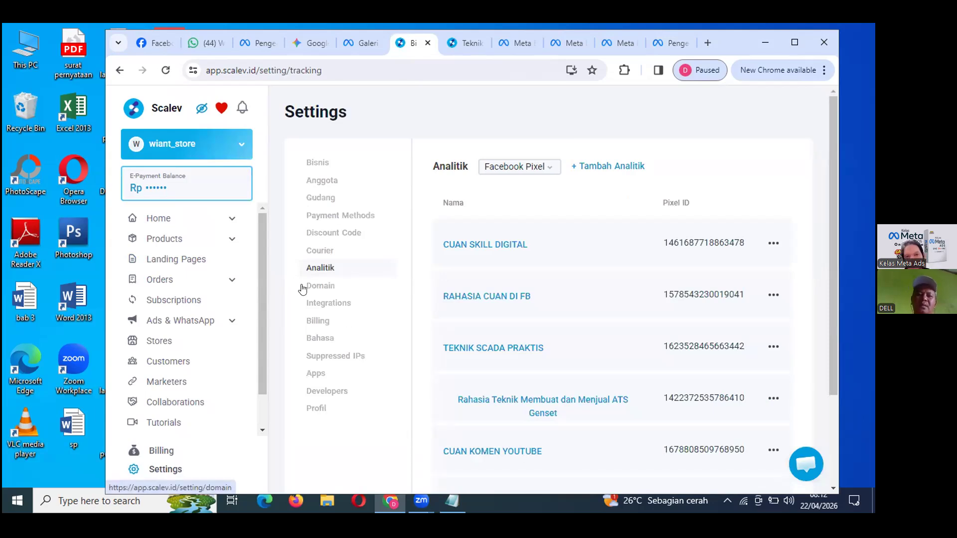
# Look over the TEKNIK LISTRIK PRAKTIS Riwayat table, then open Diagnosis showing no active errors.
pyautogui.click(657, 41)
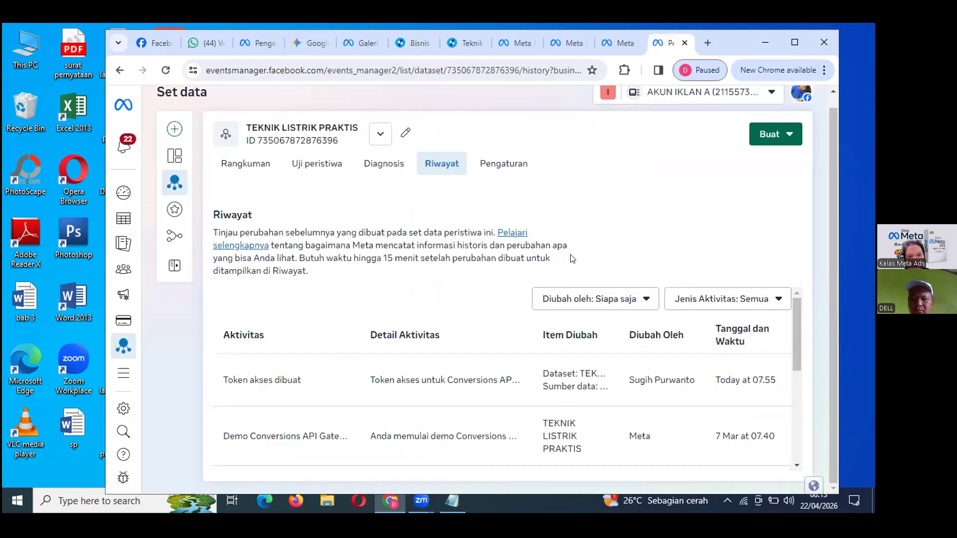
pyautogui.scroll(-2, 406, 369)
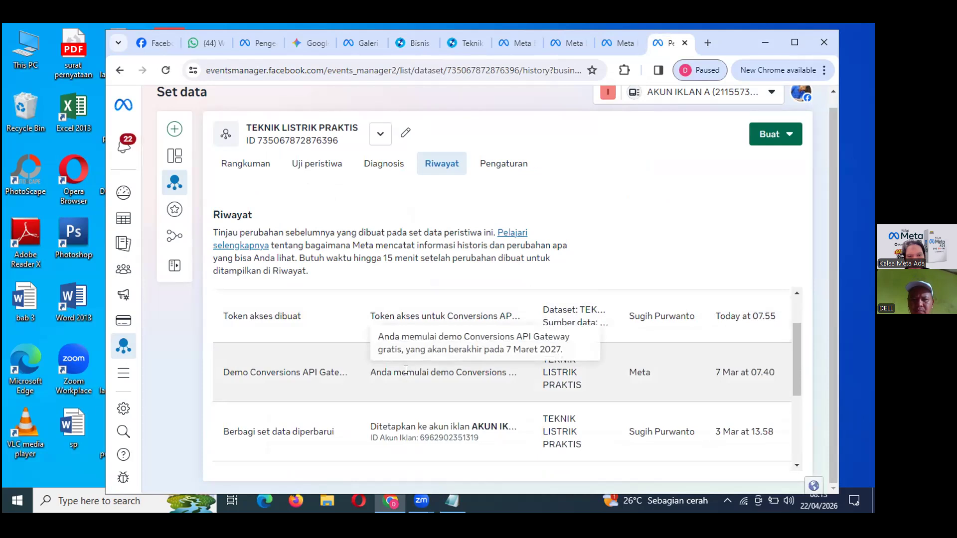
pyautogui.scroll(-1, 406, 369)
pyautogui.scroll(2, 406, 369)
pyautogui.scroll(2, 406, 370)
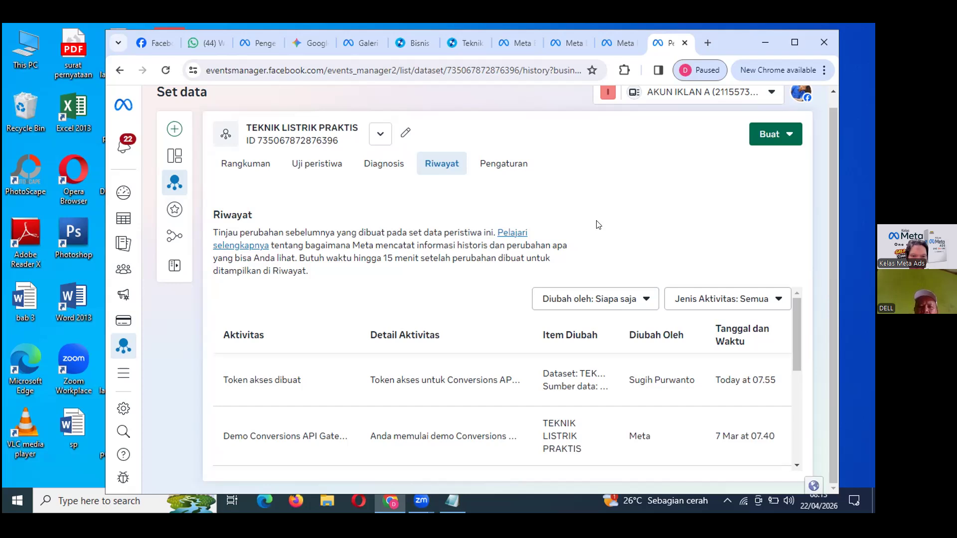
pyautogui.click(378, 171)
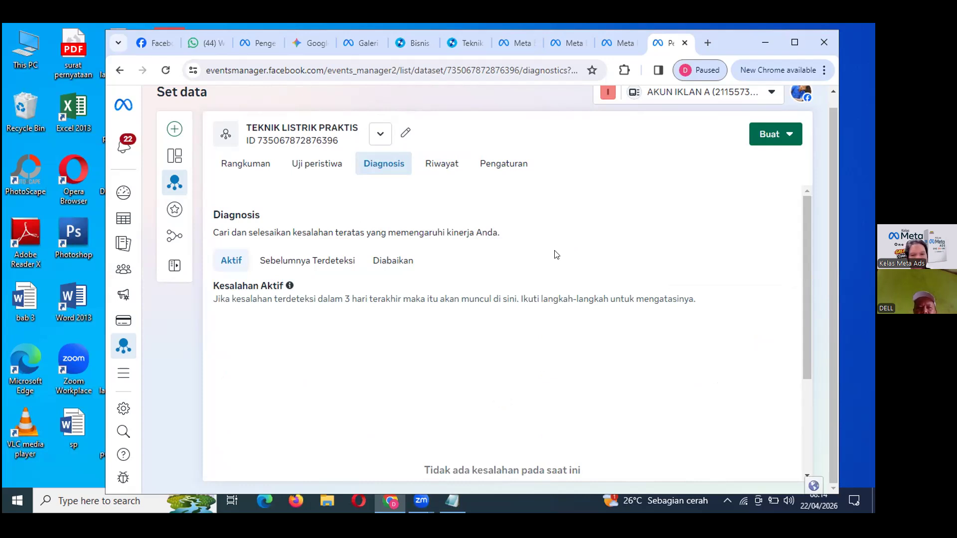
# Open the Rangkuman overview down to the Aktivitas acara chart, then switch to Riwayat.
pyautogui.click(236, 163)
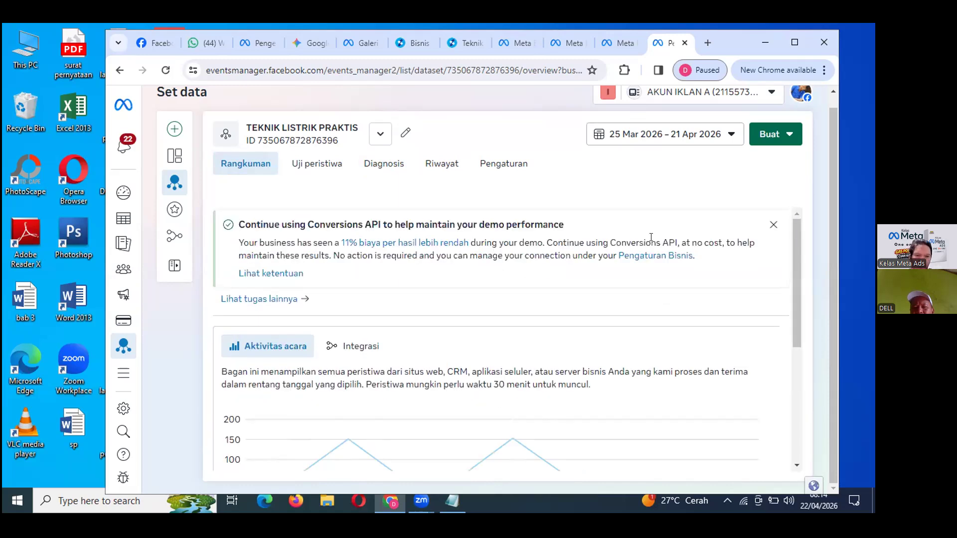
pyautogui.scroll(-3, 601, 339)
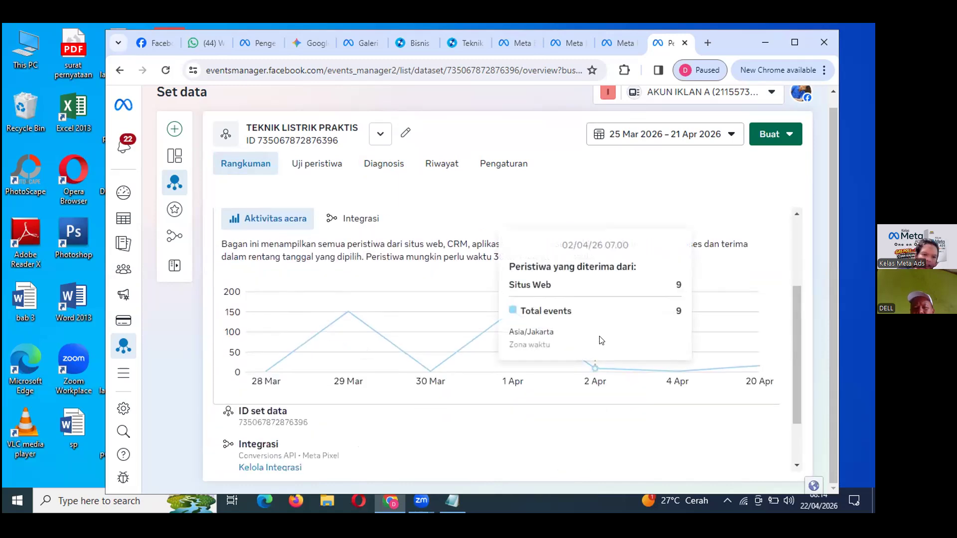
pyautogui.click(441, 166)
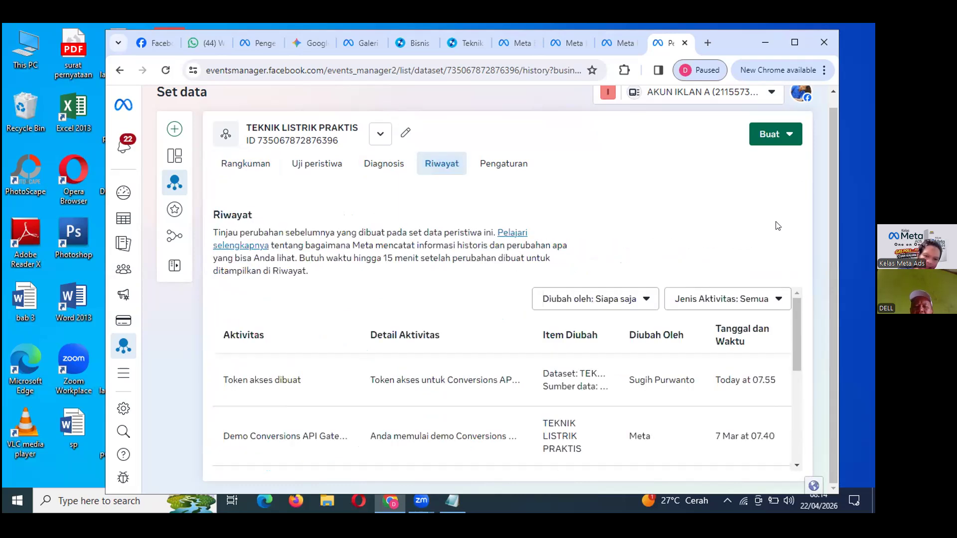
# Scroll through the Riwayat table, where the 07.55 access token is still the latest entry.
pyautogui.scroll(-1, 617, 396)
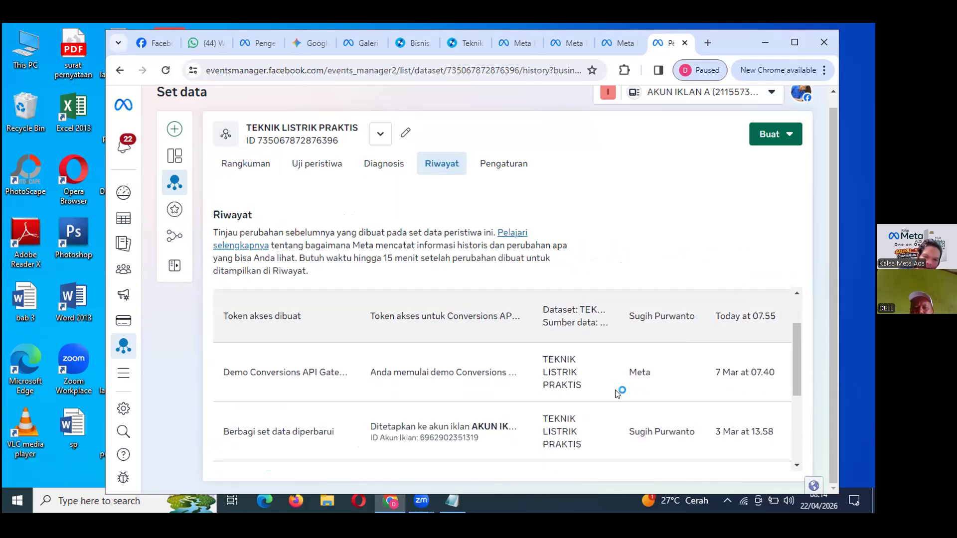
pyautogui.scroll(-1, 495, 434)
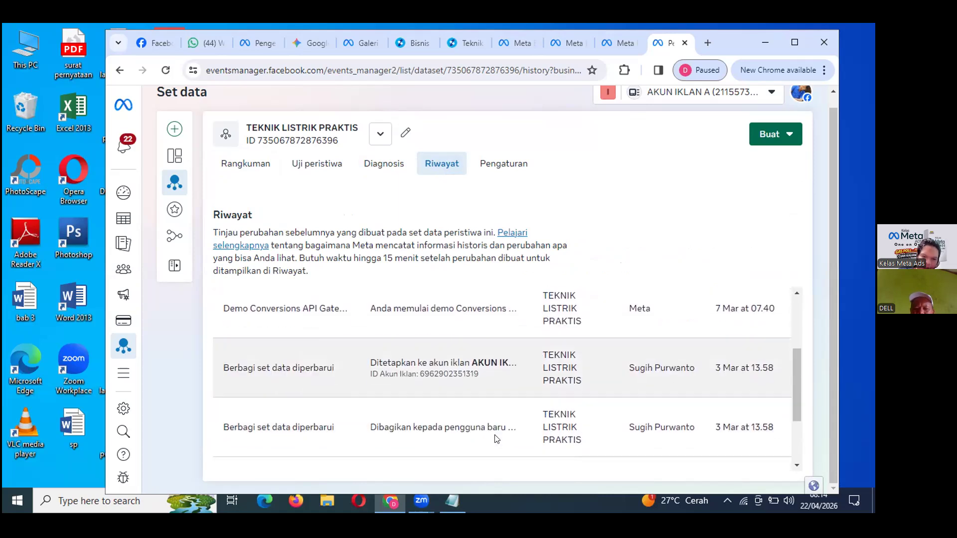
pyautogui.scroll(1, 494, 434)
pyautogui.scroll(1, 495, 438)
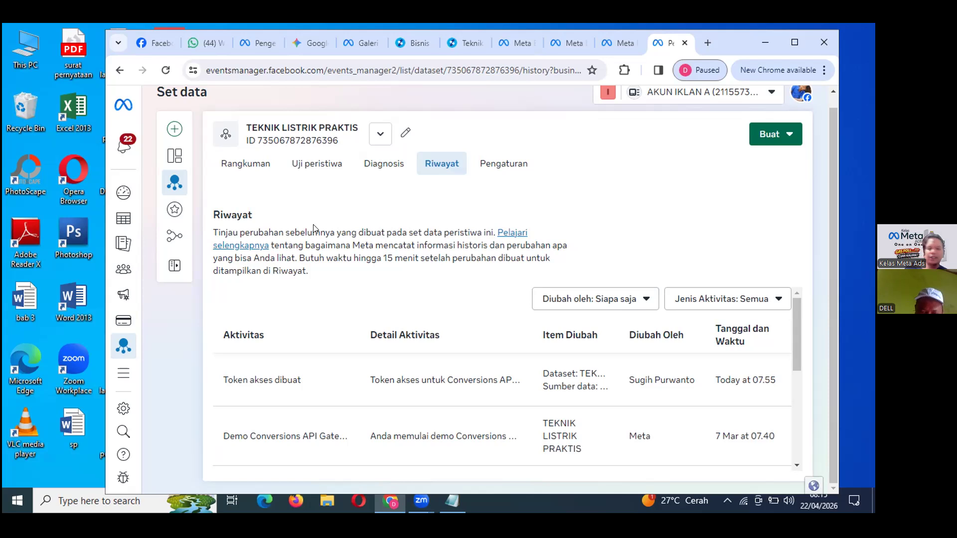
# Reload the TEKNIK LISTRIK PRAKTIS overview after its error, review the chart, then maximize Chrome.
pyautogui.click(238, 171)
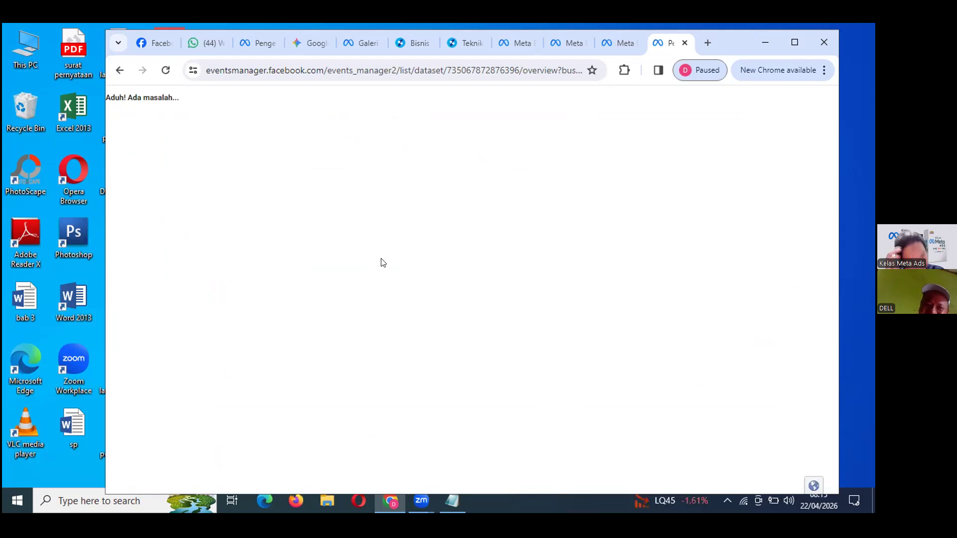
pyautogui.click(166, 70)
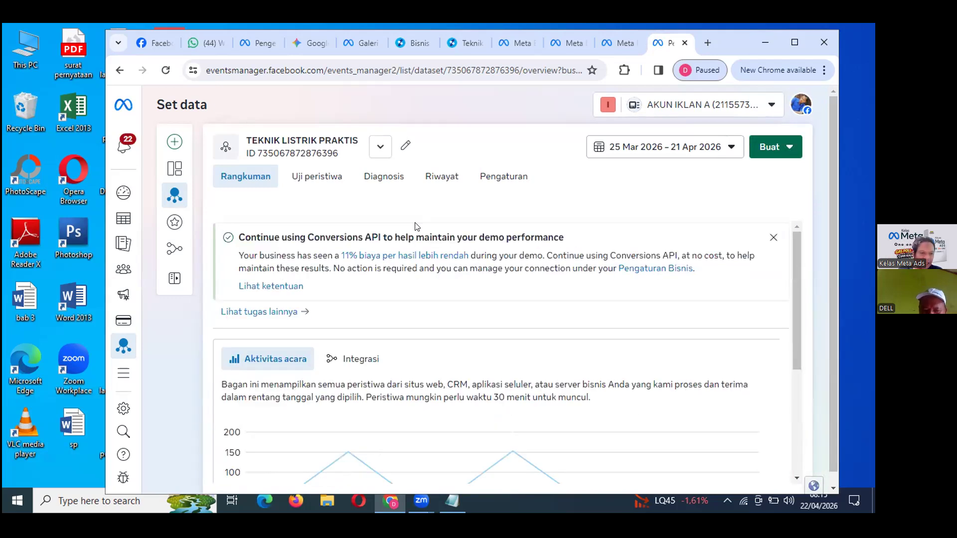
pyautogui.scroll(-4, 458, 437)
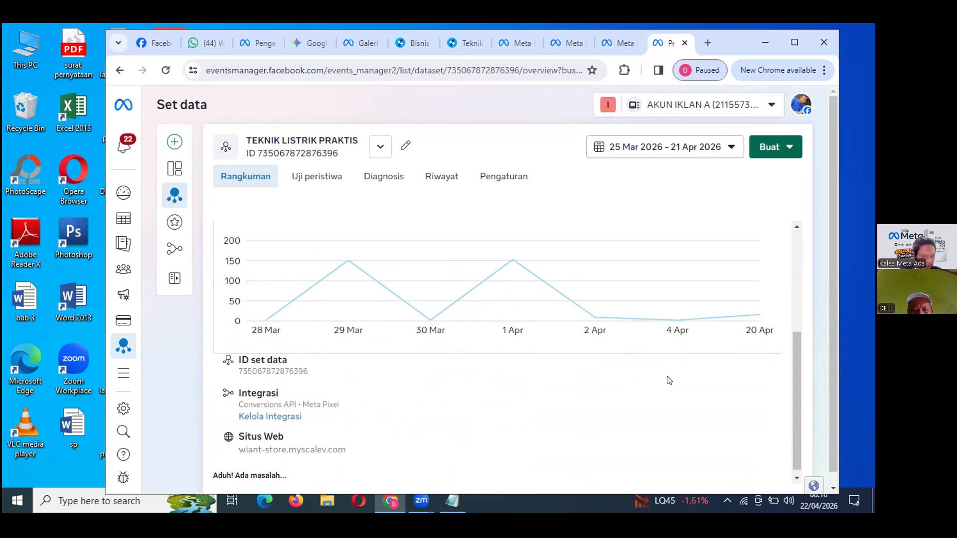
pyautogui.scroll(-1, 381, 416)
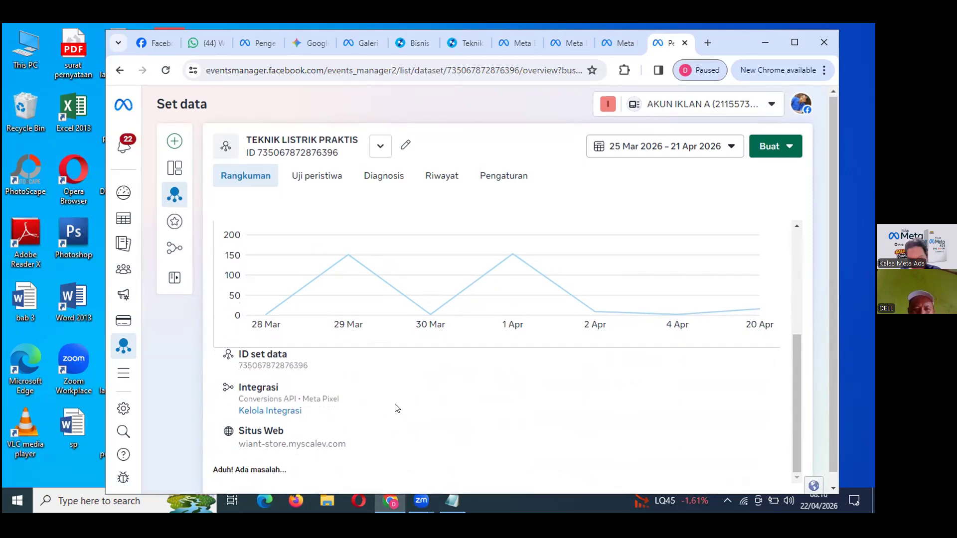
pyautogui.scroll(-1, 383, 411)
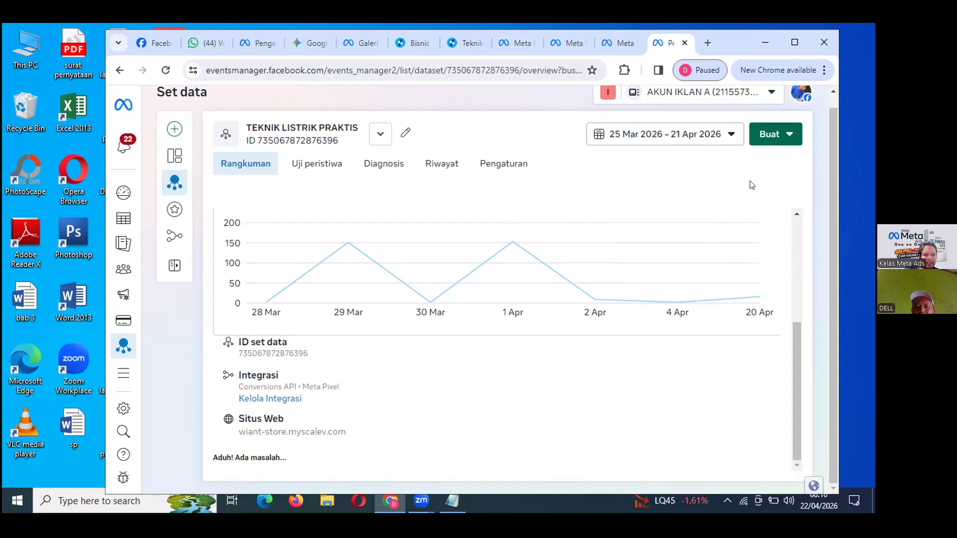
pyautogui.click(794, 43)
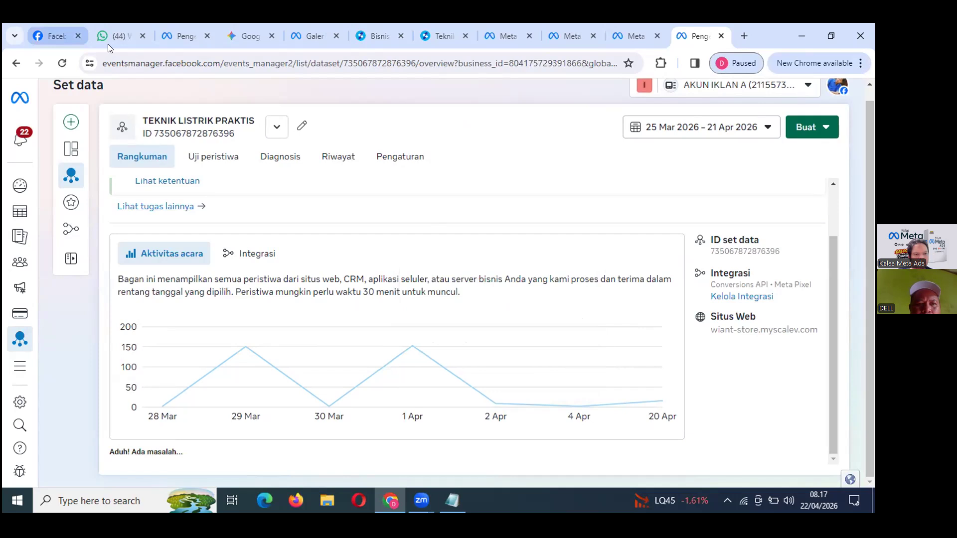
# Switch tabs to the Ad Library results for active 'private meta ads' in Indonesia.
pyautogui.click(53, 36)
pyautogui.click(182, 36)
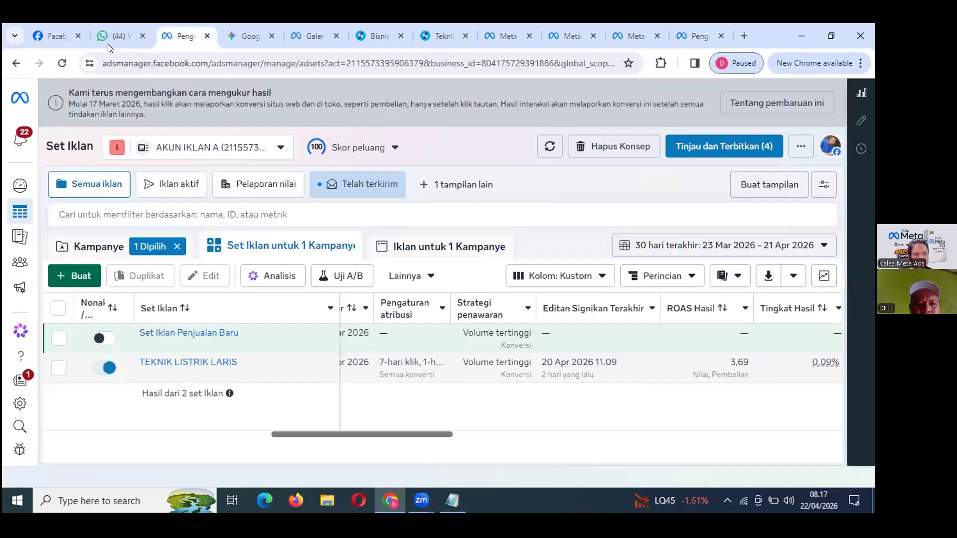
pyautogui.hotkey('ctrl', 'Tab')
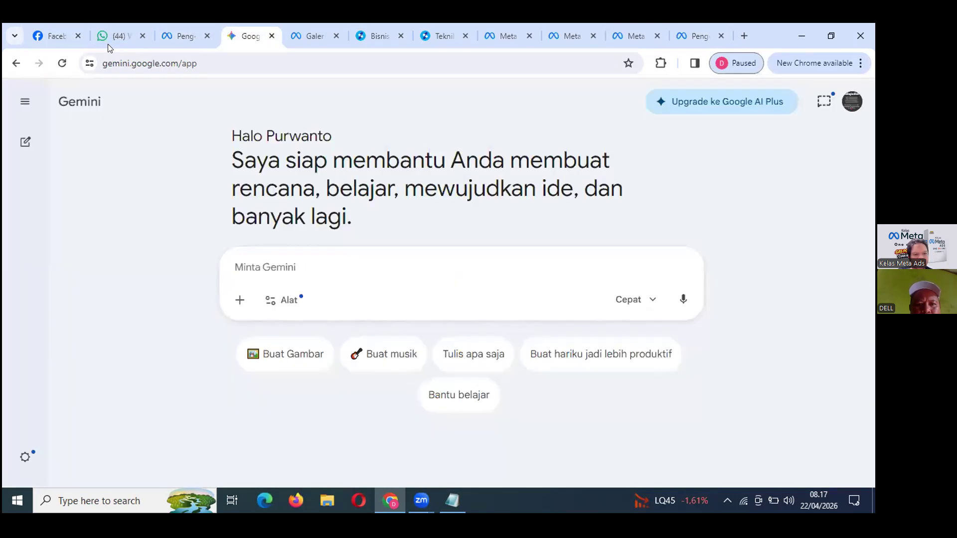
pyautogui.hotkey('ctrl', 'Tab')
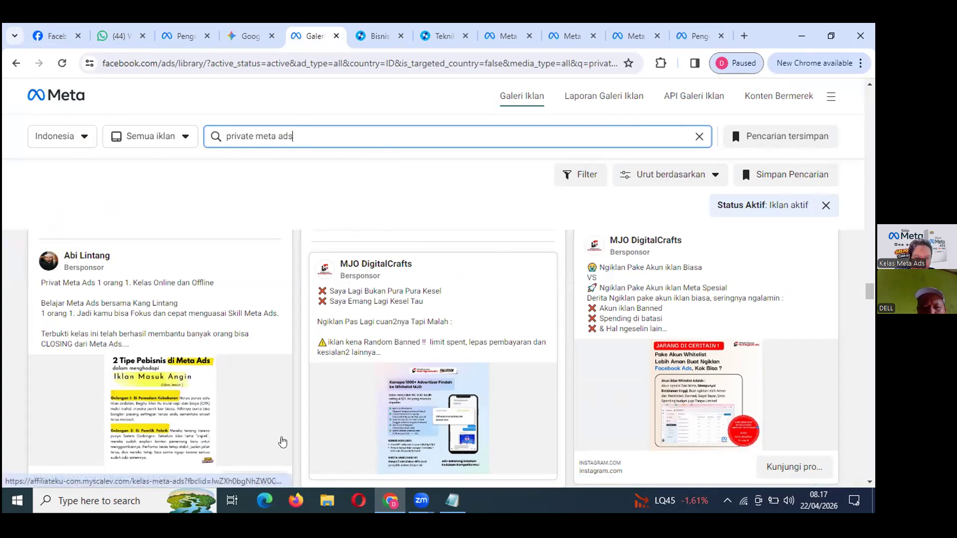
pyautogui.scroll(-5, 450, 411)
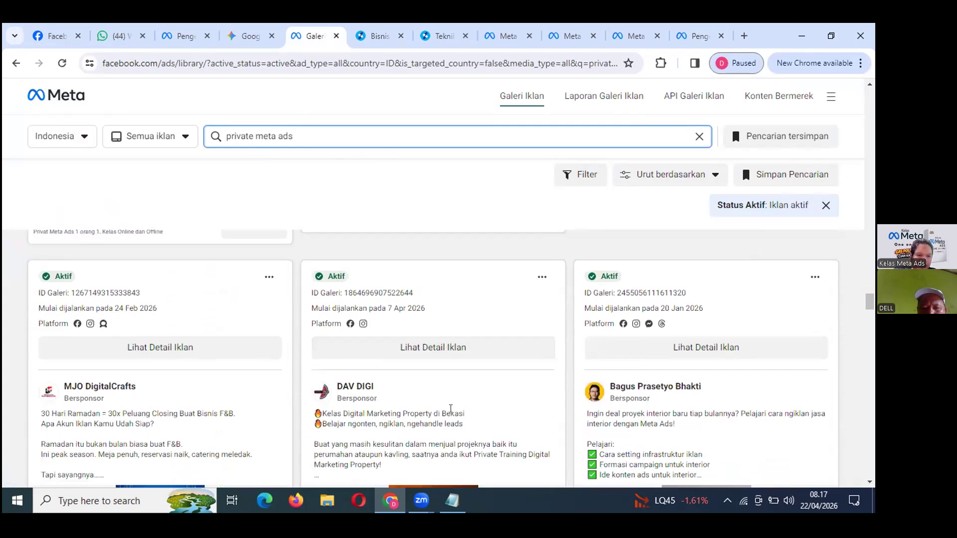
pyautogui.scroll(5, 450, 409)
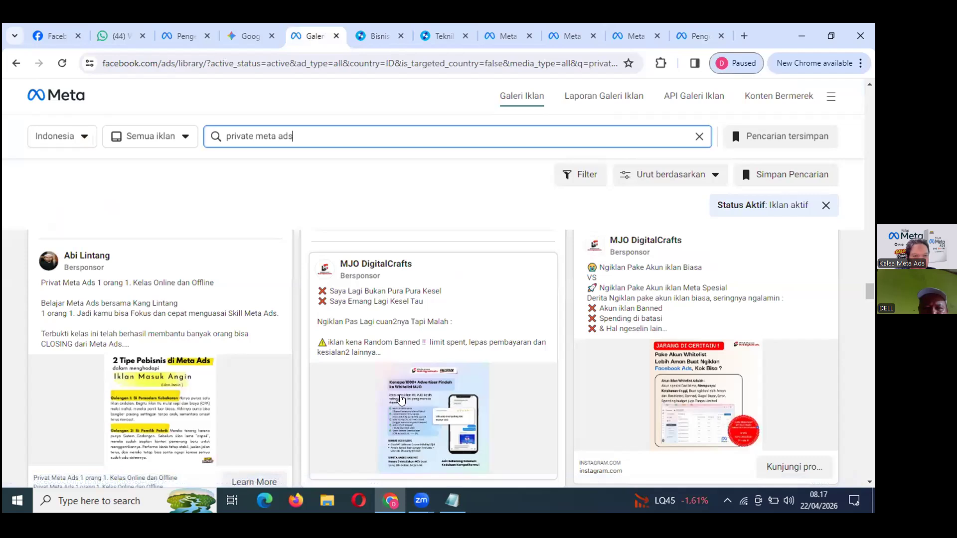
pyautogui.scroll(2, 401, 399)
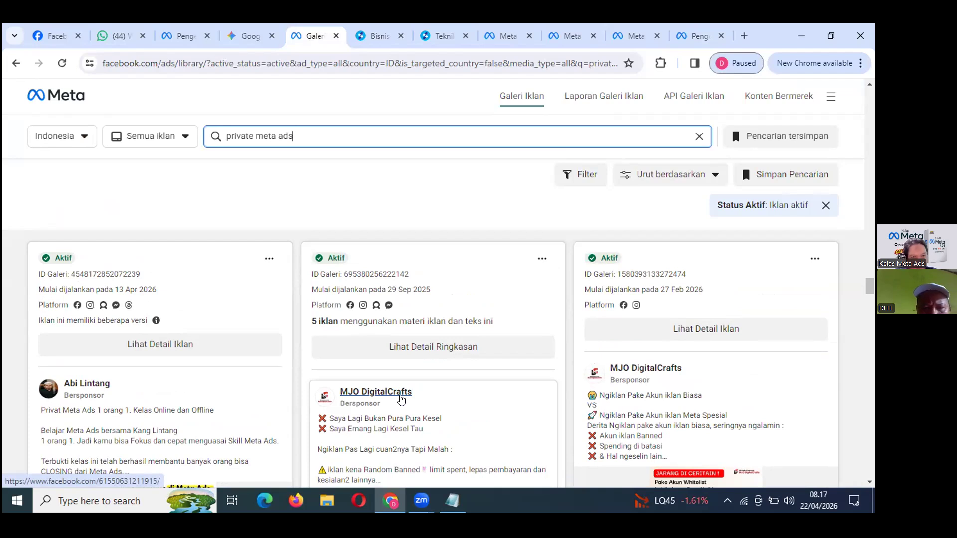
pyautogui.click(418, 348)
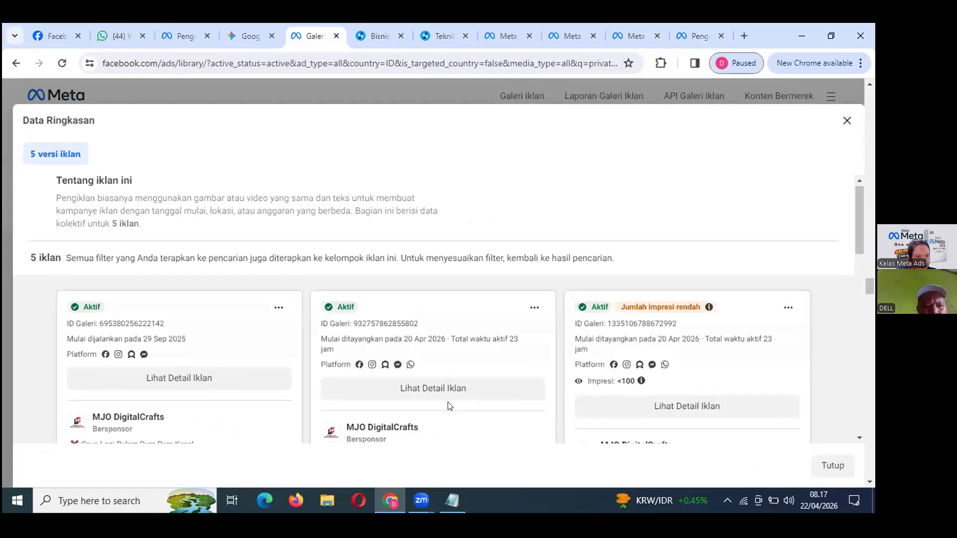
pyautogui.scroll(-3, 450, 406)
pyautogui.scroll(-2, 449, 407)
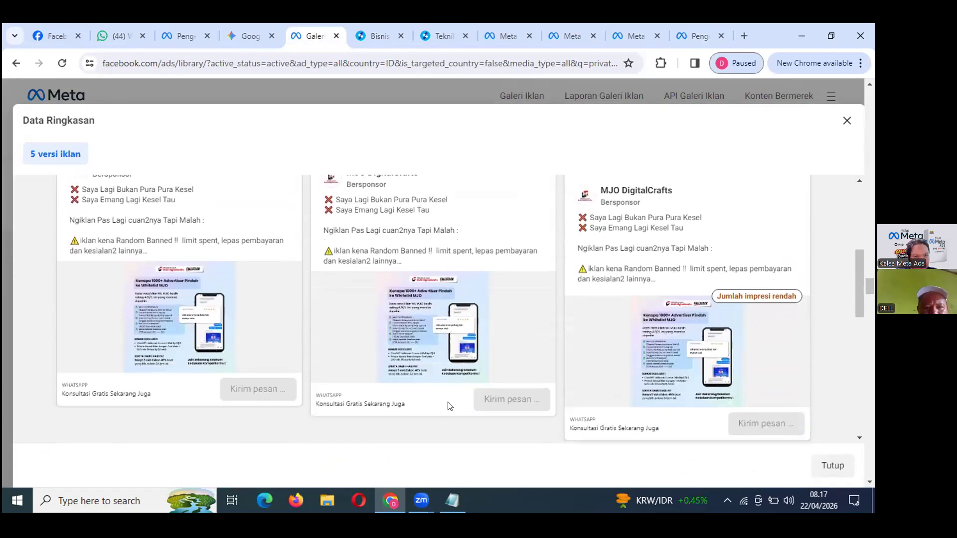
pyautogui.scroll(2, 448, 406)
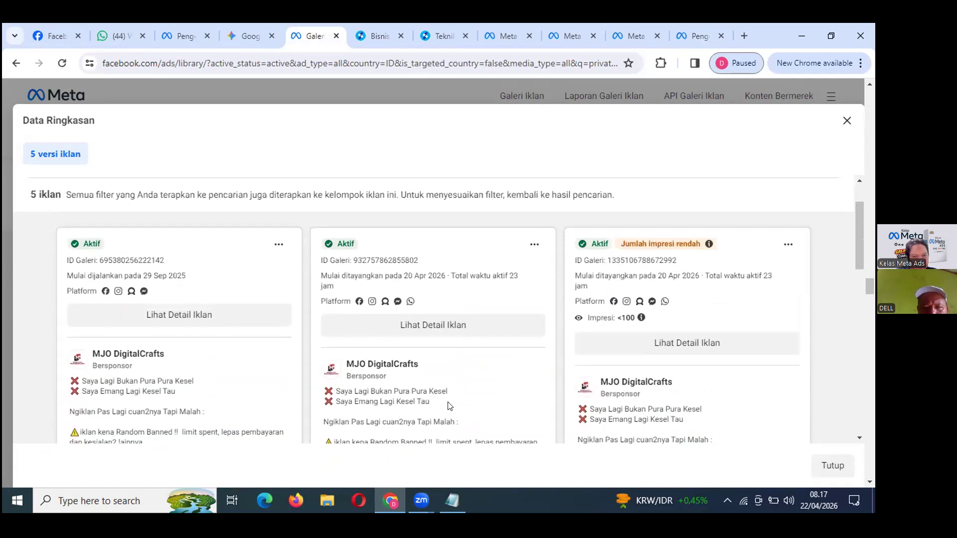
pyautogui.click(185, 325)
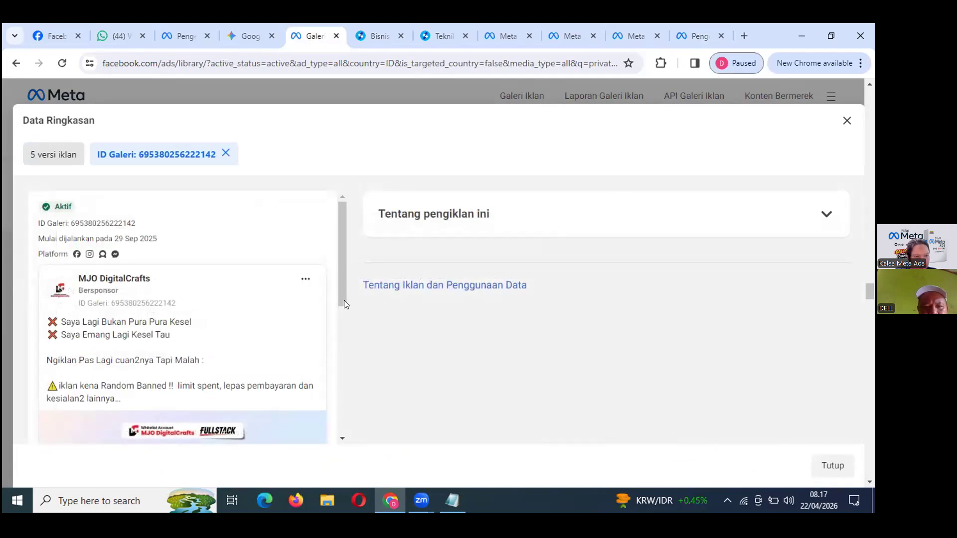
pyautogui.moveTo(340, 291)
pyautogui.mouseDown()
pyautogui.moveTo(342, 345)
pyautogui.moveTo(343, 297)
pyautogui.mouseUp()
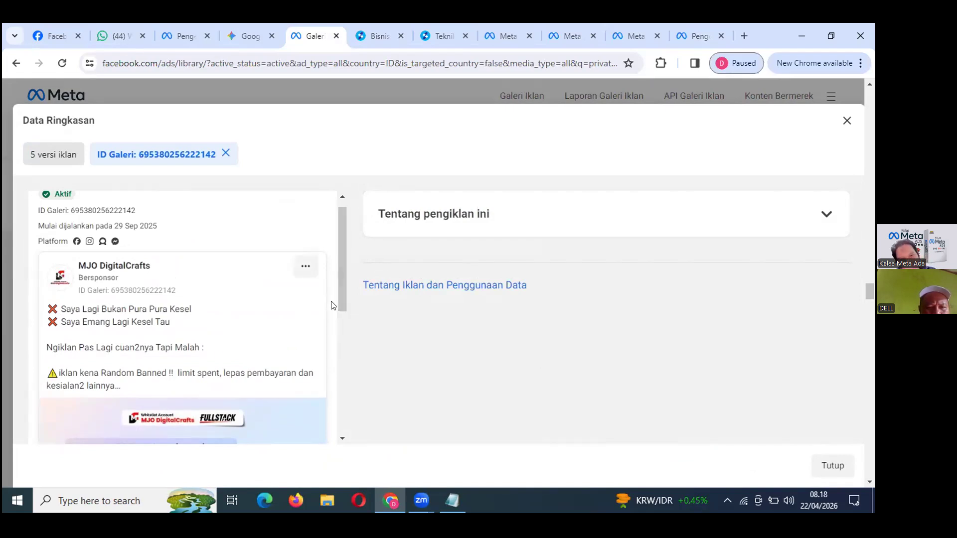
pyautogui.moveTo(340, 294); pyautogui.dragTo(341, 310)
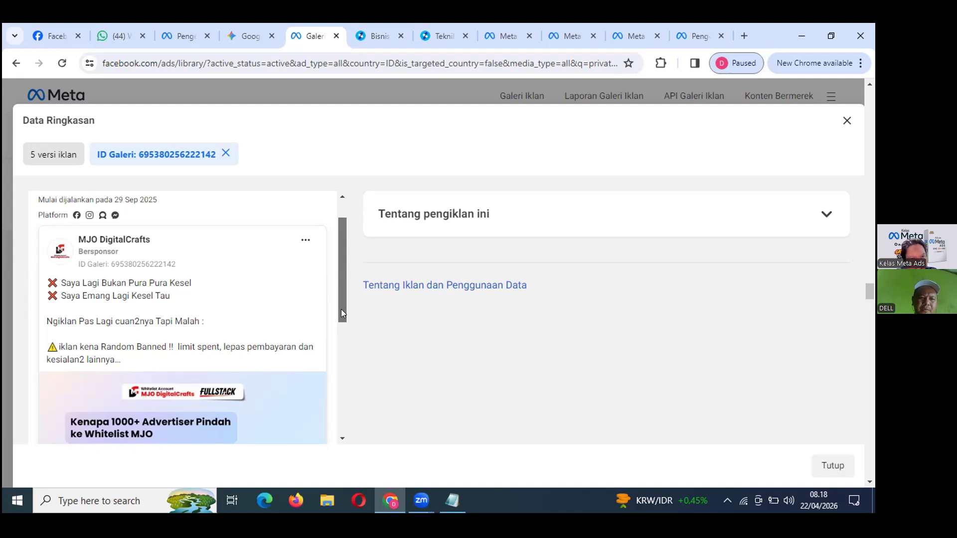
pyautogui.moveTo(341, 310); pyautogui.dragTo(335, 423)
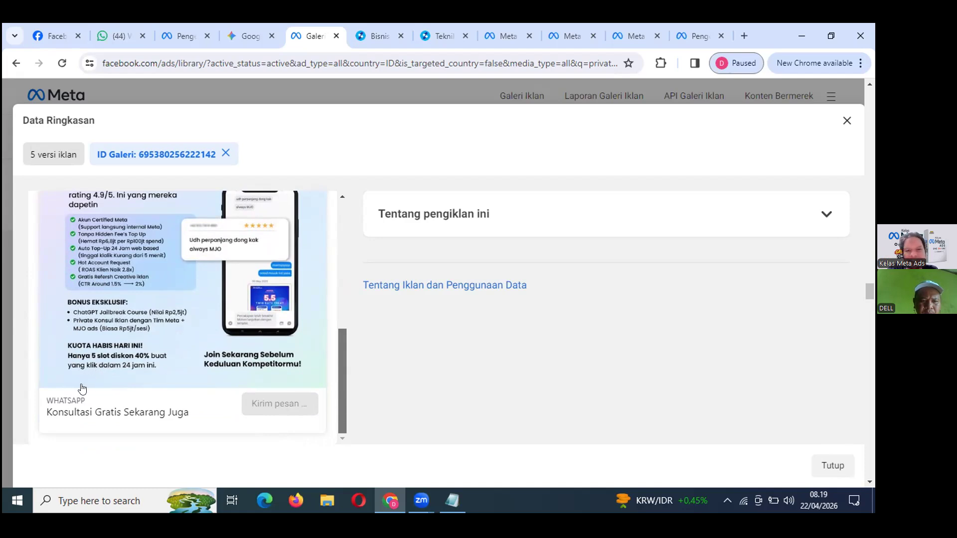
pyautogui.scroll(1, 82, 389)
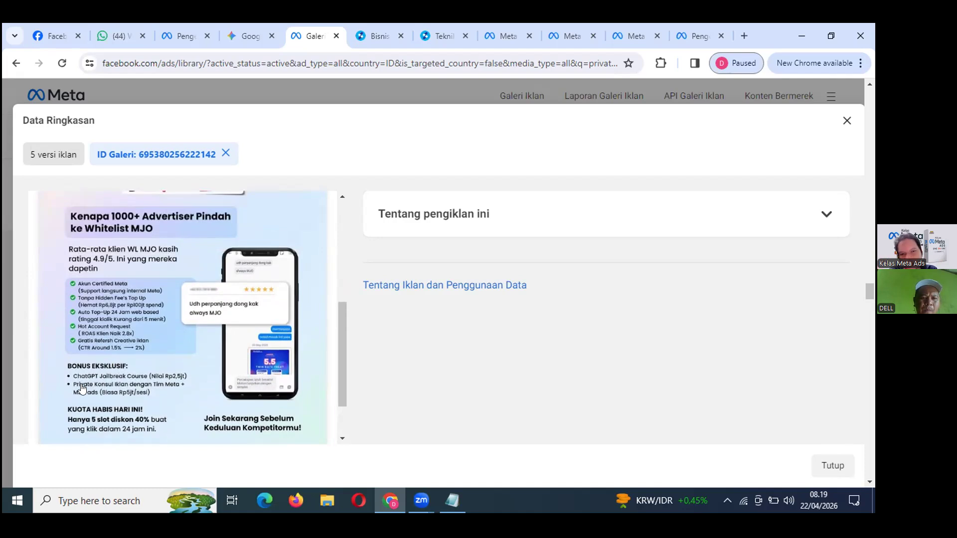
pyautogui.scroll(3, 82, 389)
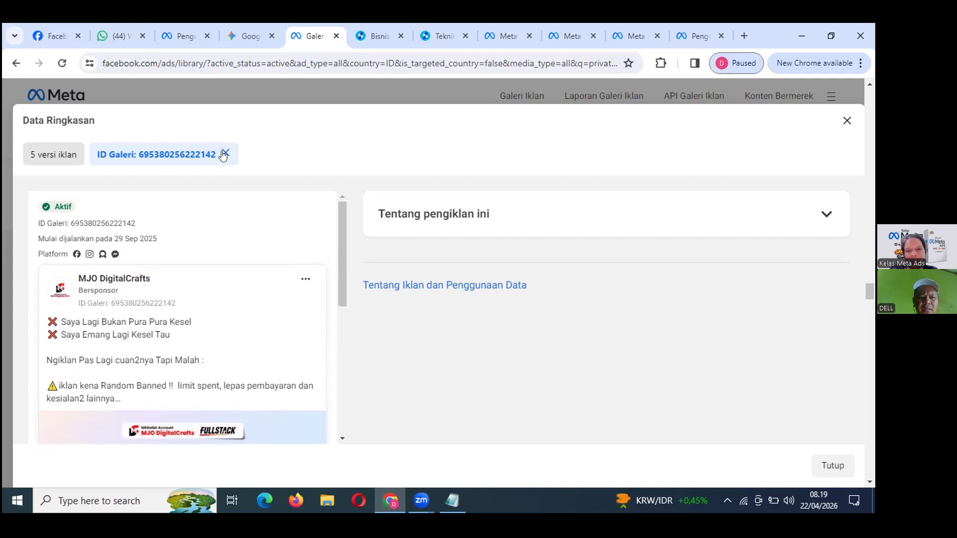
# Close the Data Ringkasan summary and open the DAV DIGI ad's davdigi.com/pt-komplit-2 landing page.
pyautogui.click(845, 121)
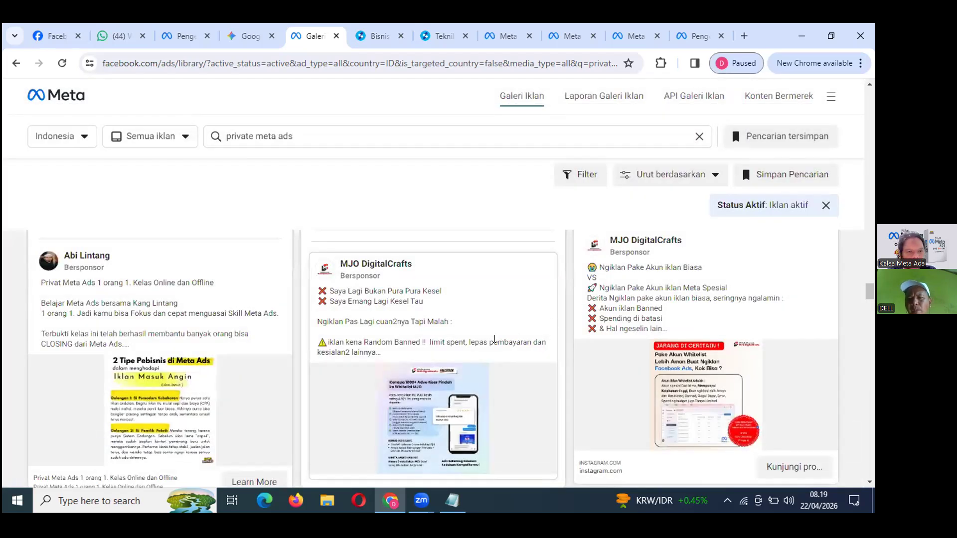
pyautogui.scroll(-3, 493, 344)
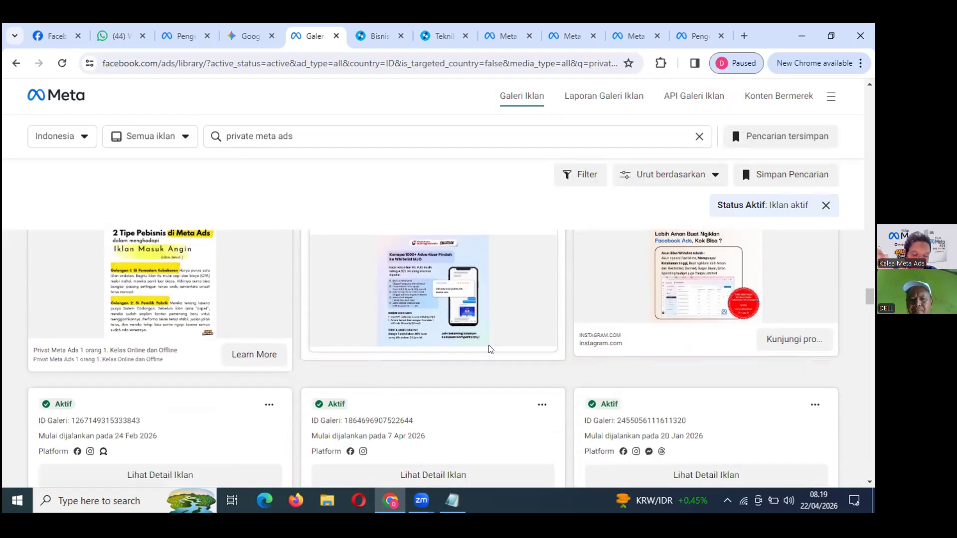
pyautogui.scroll(-5, 491, 349)
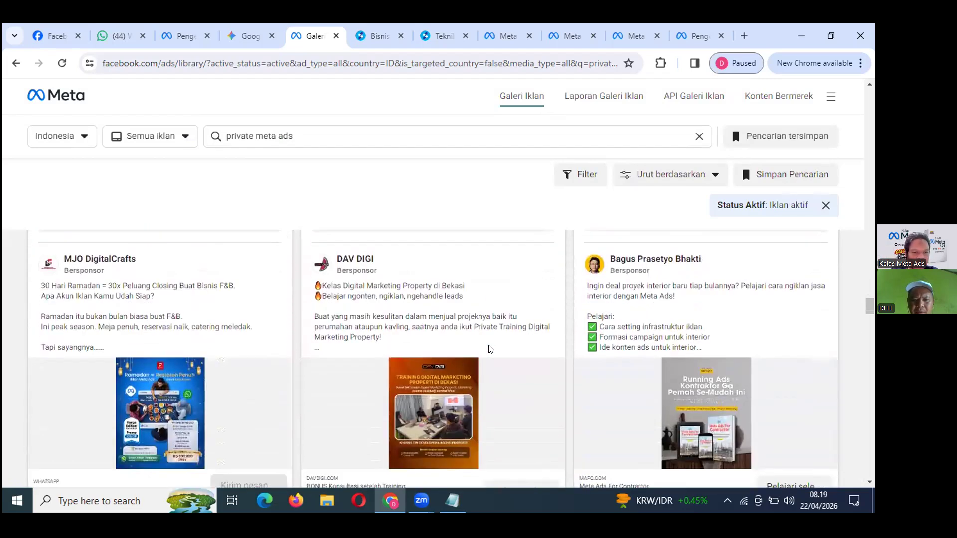
pyautogui.scroll(-1, 491, 349)
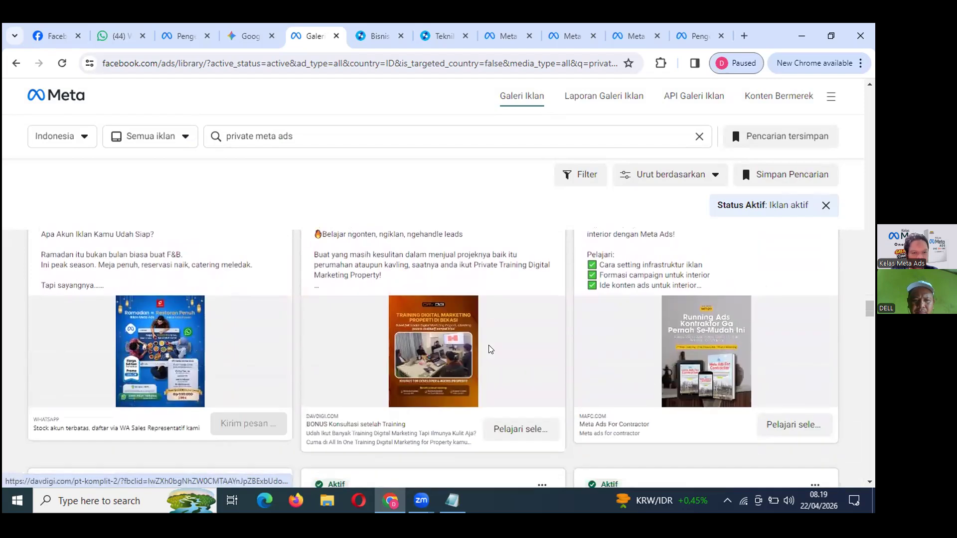
pyautogui.scroll(-3, 489, 349)
pyautogui.scroll(3, 490, 350)
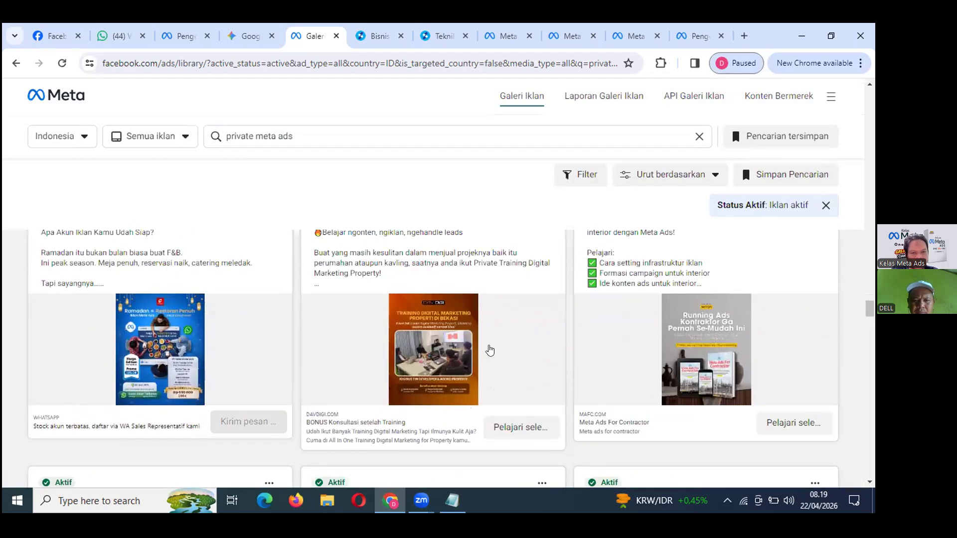
pyautogui.scroll(1, 490, 350)
pyautogui.scroll(-2, 489, 349)
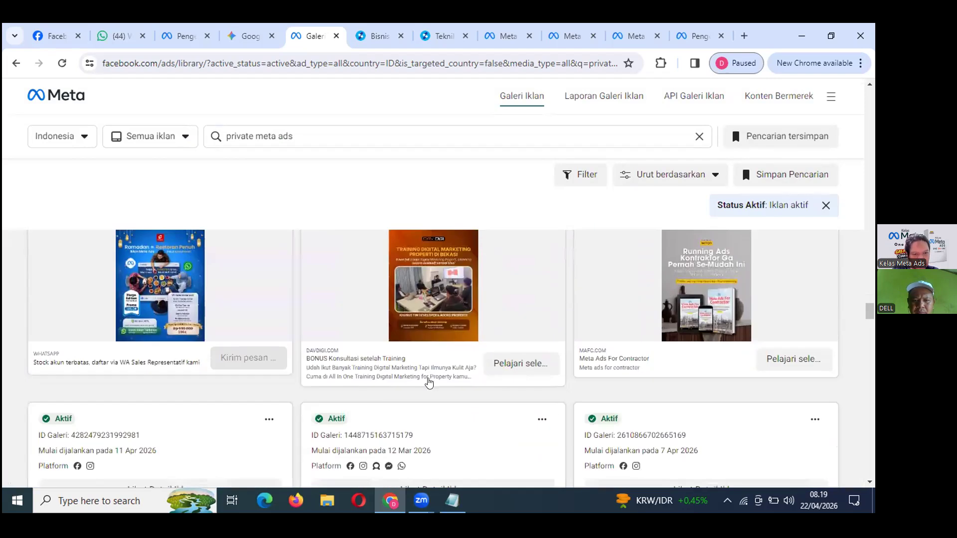
pyautogui.scroll(-2, 423, 394)
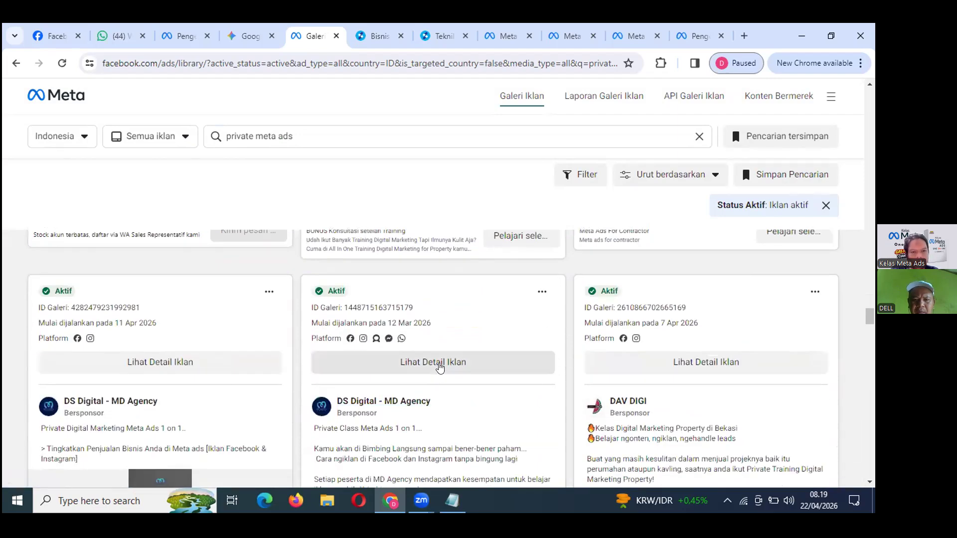
pyautogui.scroll(6, 441, 368)
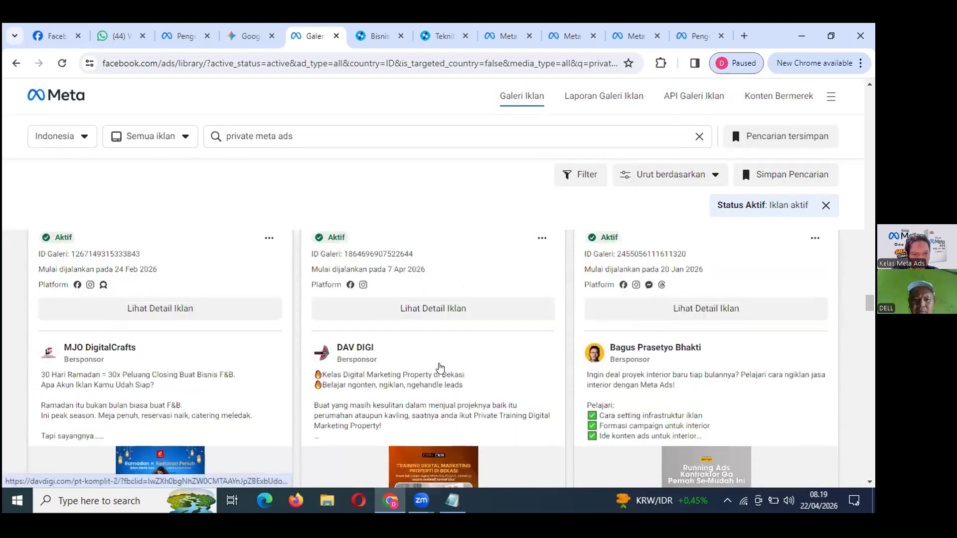
pyautogui.scroll(-3, 448, 348)
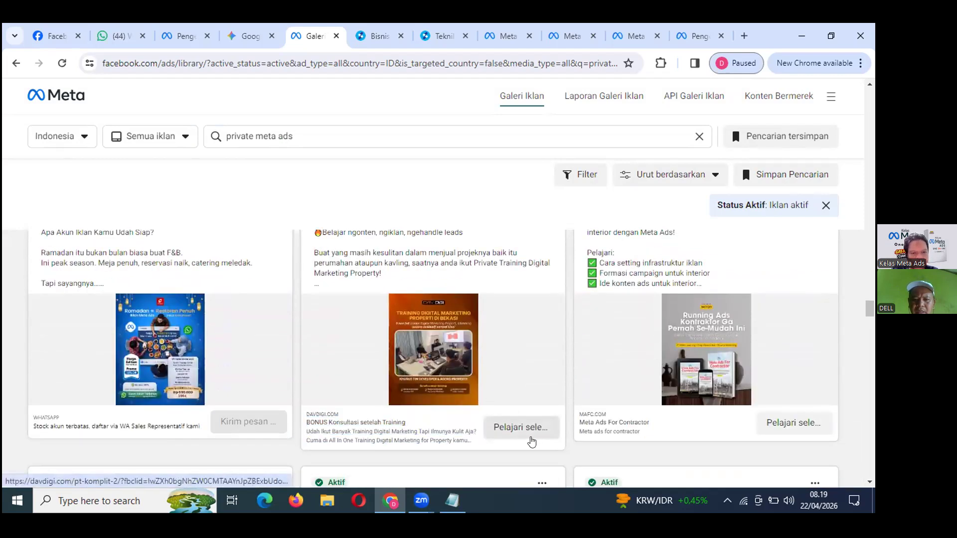
pyautogui.click(519, 429)
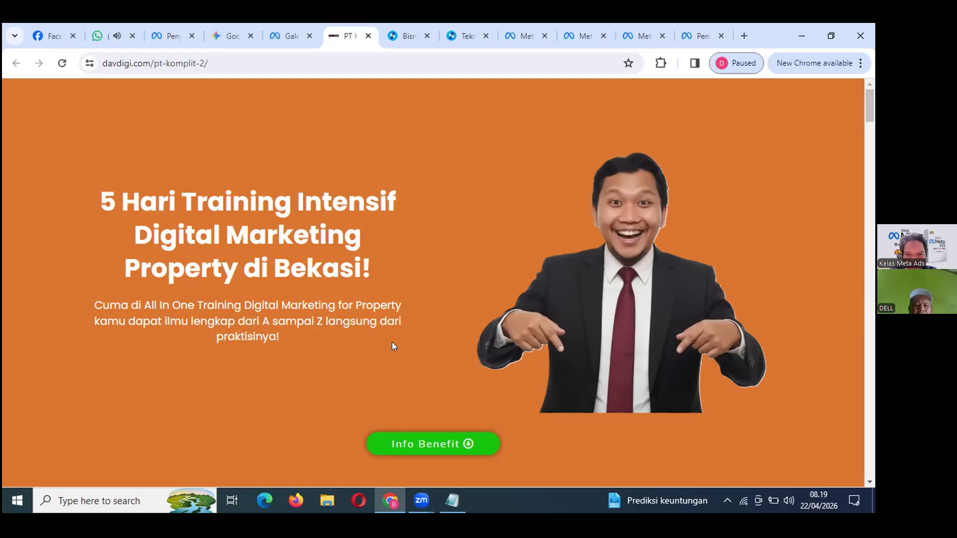
pyautogui.scroll(-3, 392, 342)
pyautogui.scroll(-3, 392, 343)
pyautogui.scroll(1, 392, 346)
pyautogui.scroll(-3, 392, 346)
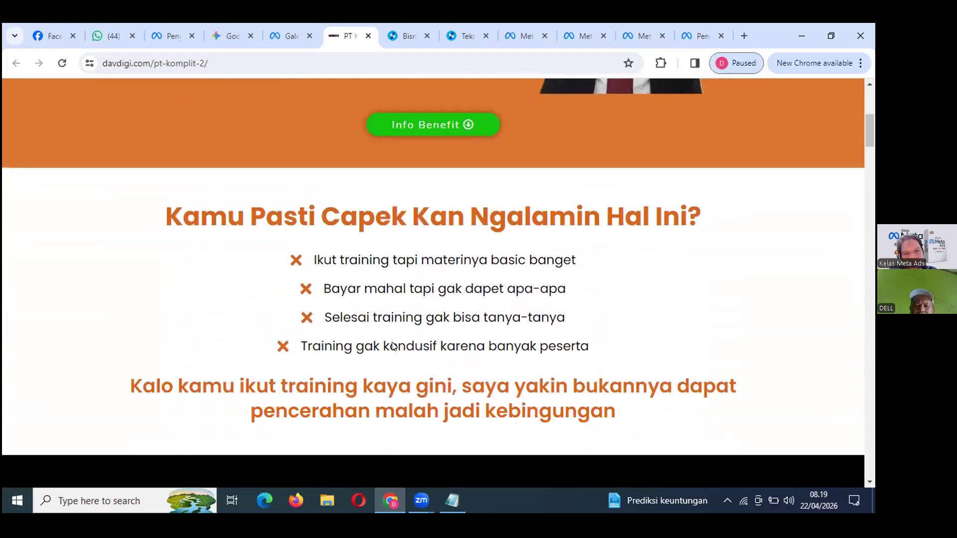
pyautogui.scroll(7, 392, 344)
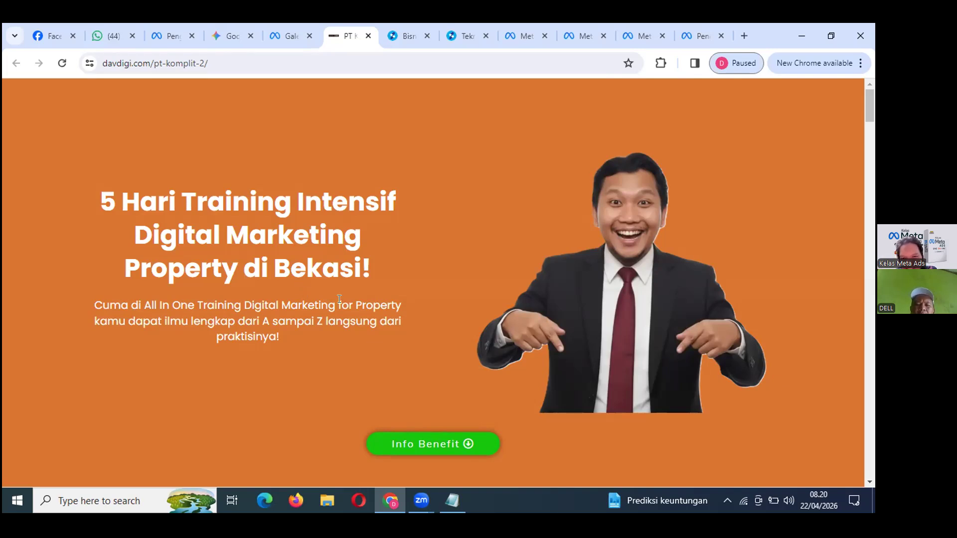
pyautogui.scroll(-5, 339, 299)
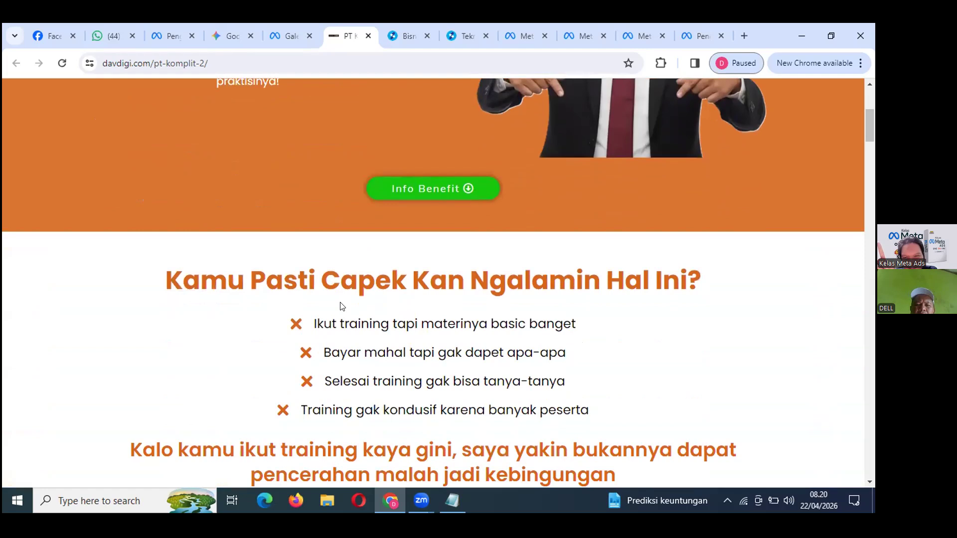
pyautogui.scroll(5, 341, 299)
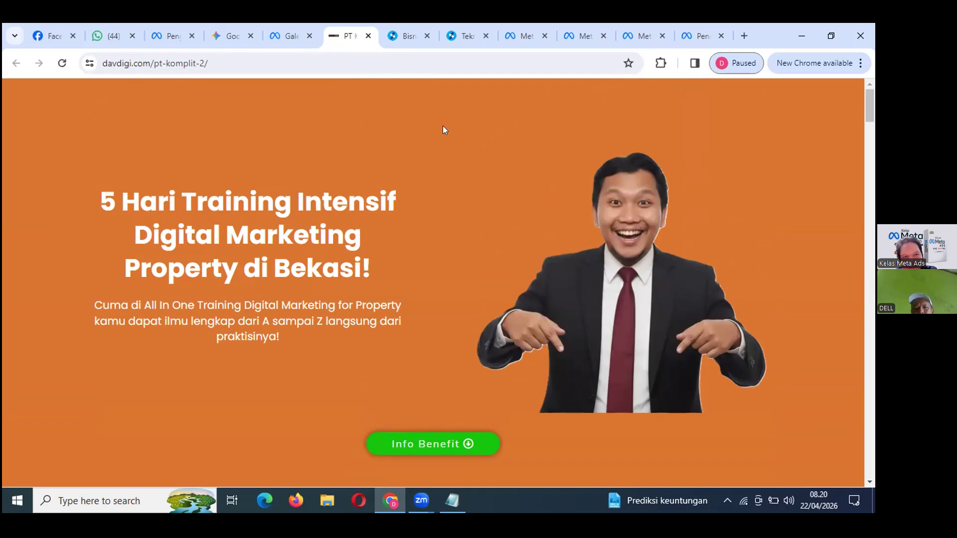
# Return to Ads Manager and list the campaign's two ads, 'auto c' and TEKNIK LISTRIK.
pyautogui.hotkey('ctrl', '3')
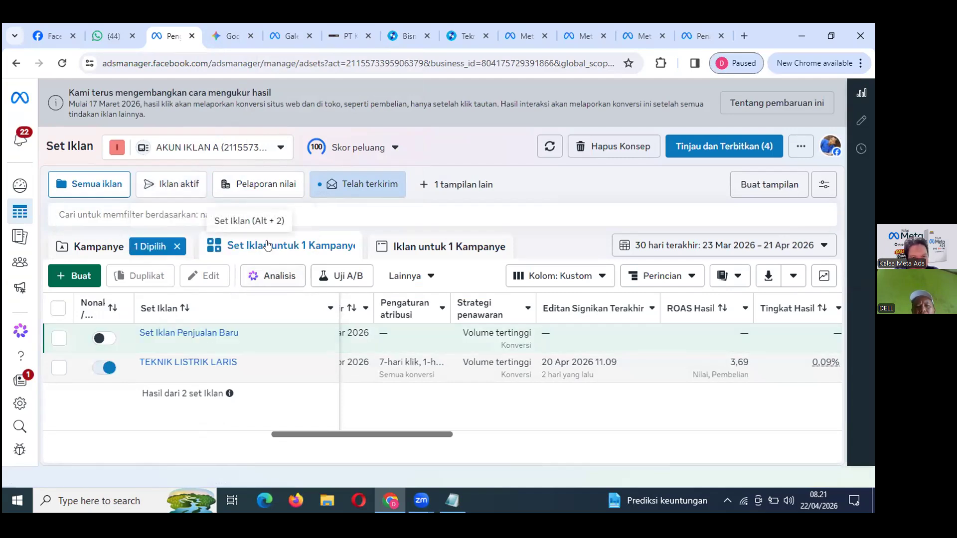
pyautogui.click(426, 249)
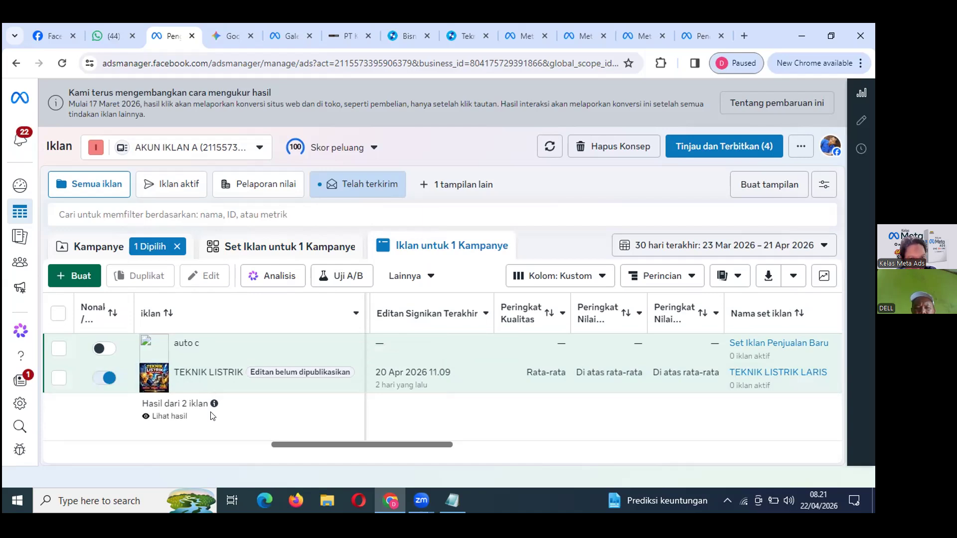
pyautogui.moveTo(202, 387)
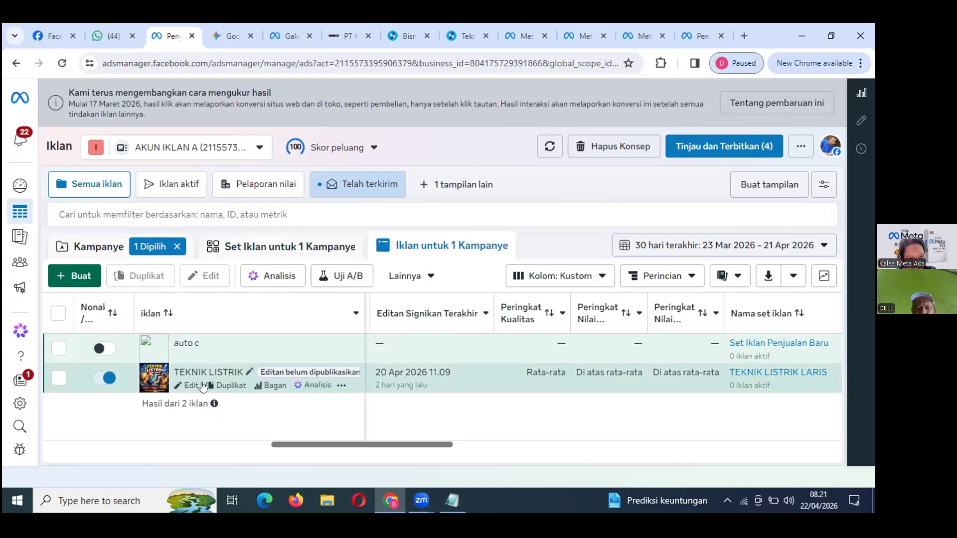
# Duplicate TEKNIK LISTRIK with its original setup into Kampanye asli, dropping WhatsApp and video recommendations.
pyautogui.click(230, 386)
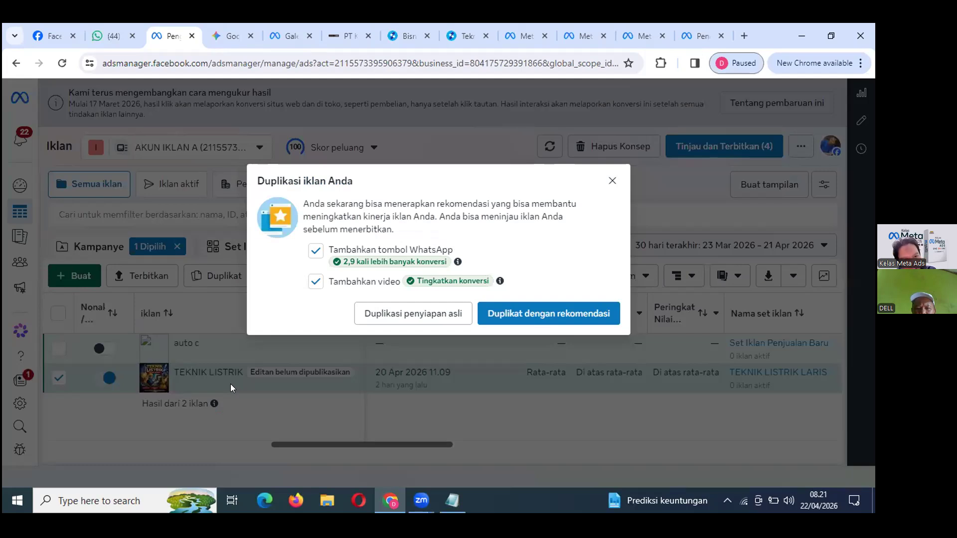
pyautogui.click(315, 251)
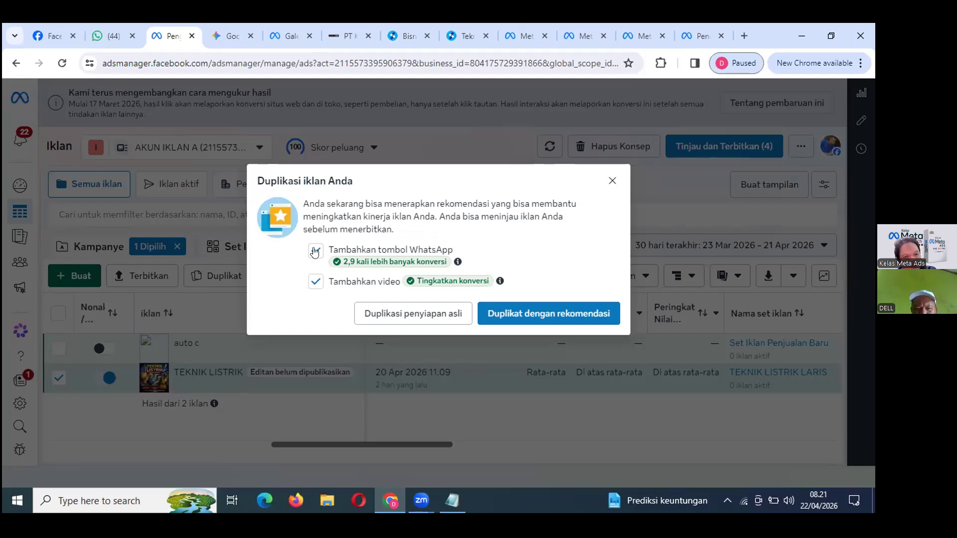
pyautogui.click(314, 282)
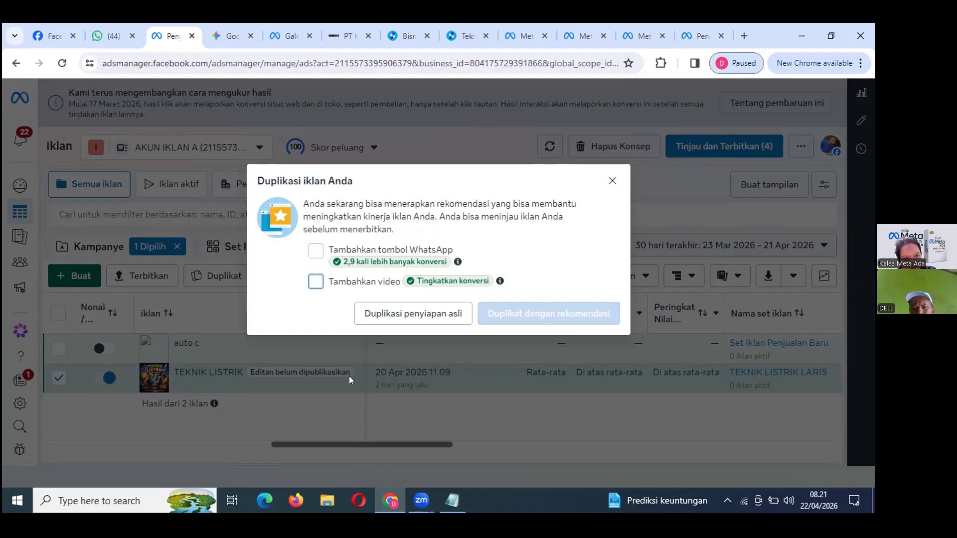
pyautogui.click(425, 314)
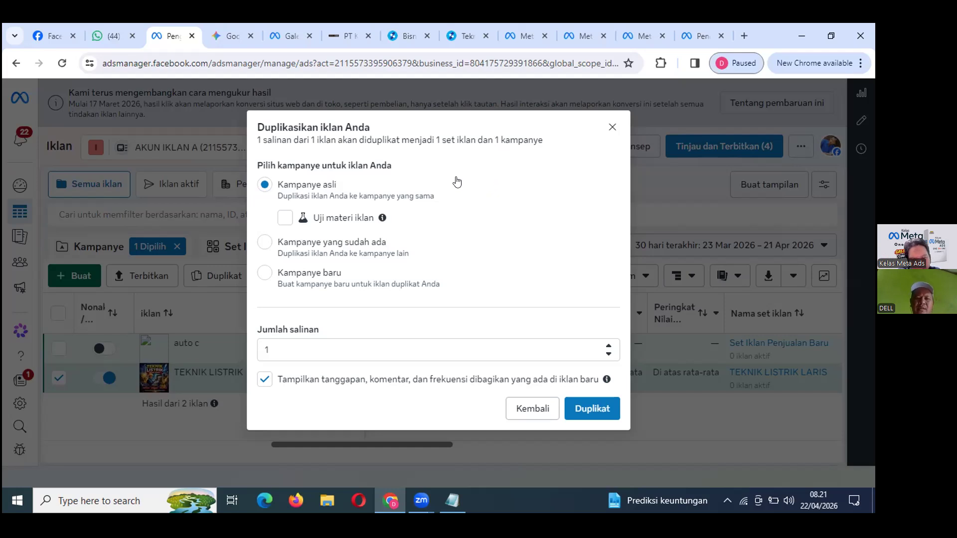
pyautogui.click(580, 404)
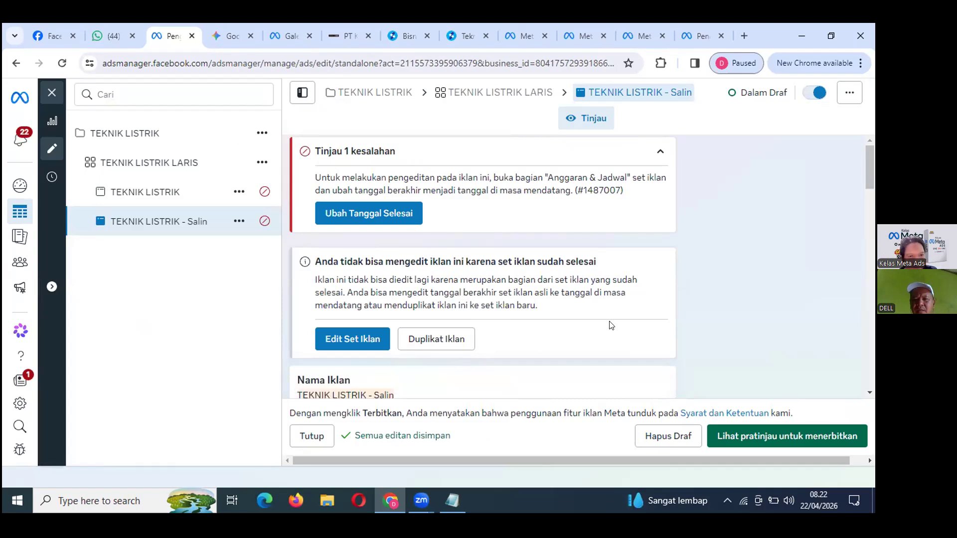
pyautogui.scroll(-5, 611, 325)
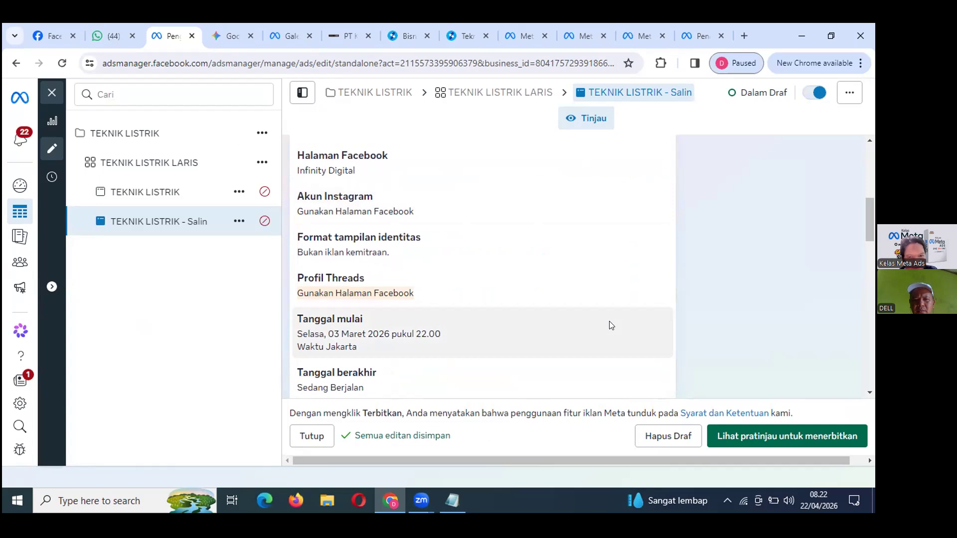
pyautogui.scroll(-4, 611, 325)
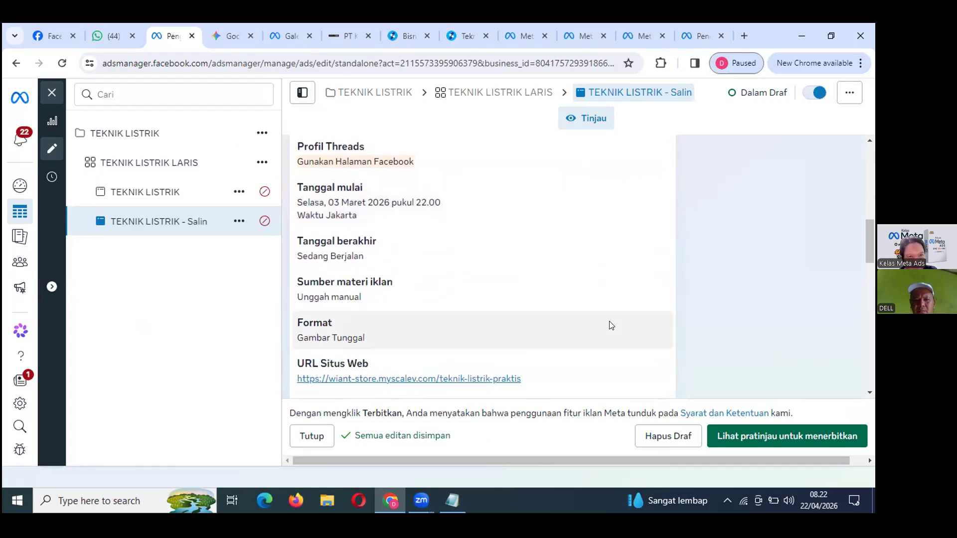
pyautogui.scroll(-5, 612, 325)
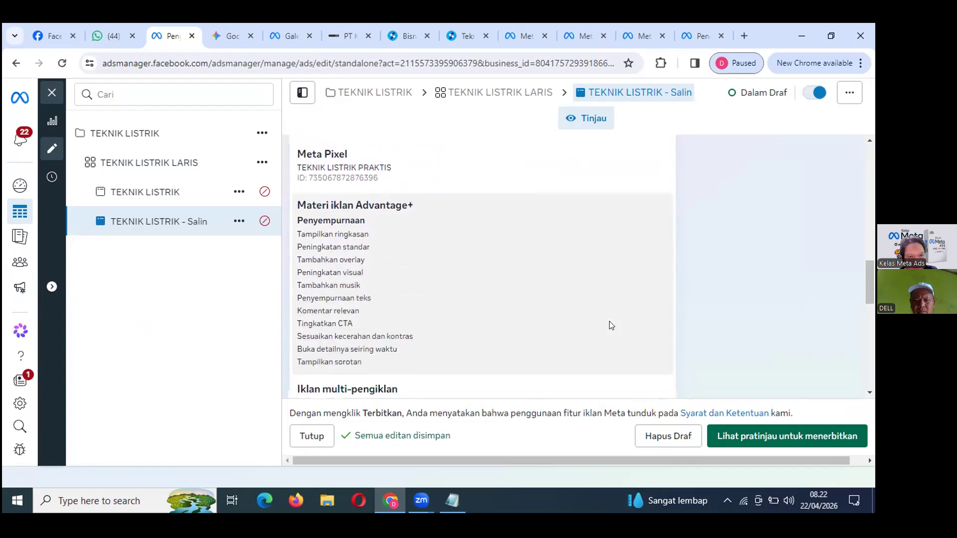
pyautogui.scroll(-2, 611, 325)
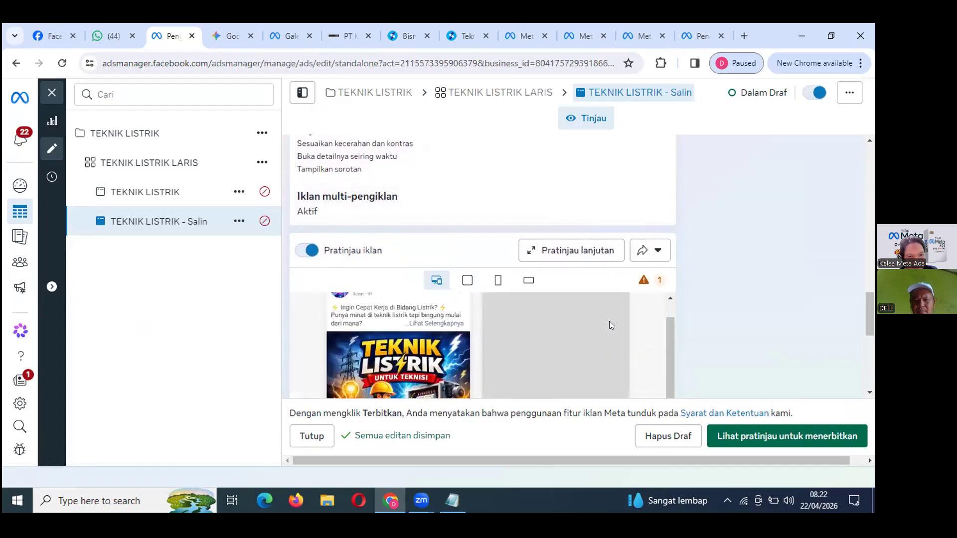
pyautogui.scroll(5, 611, 326)
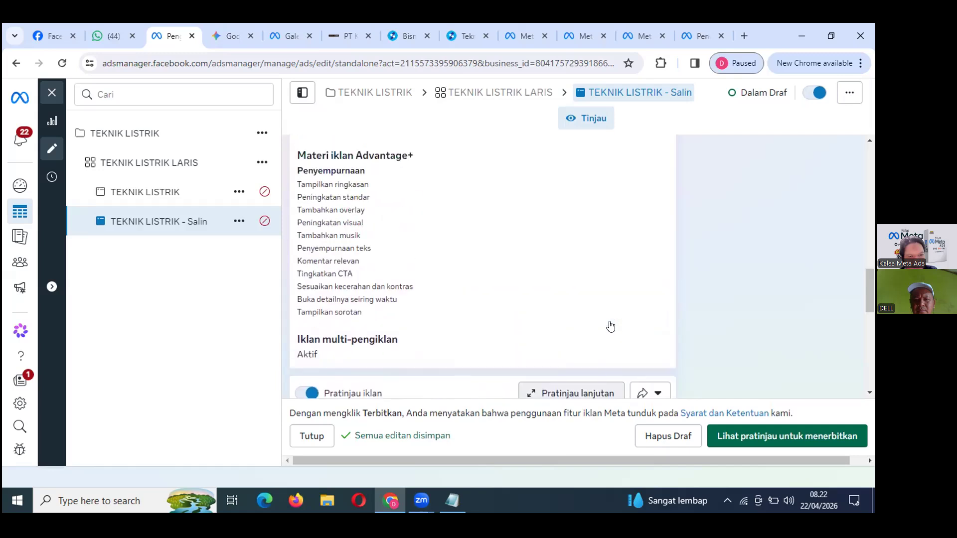
pyautogui.scroll(-1, 611, 326)
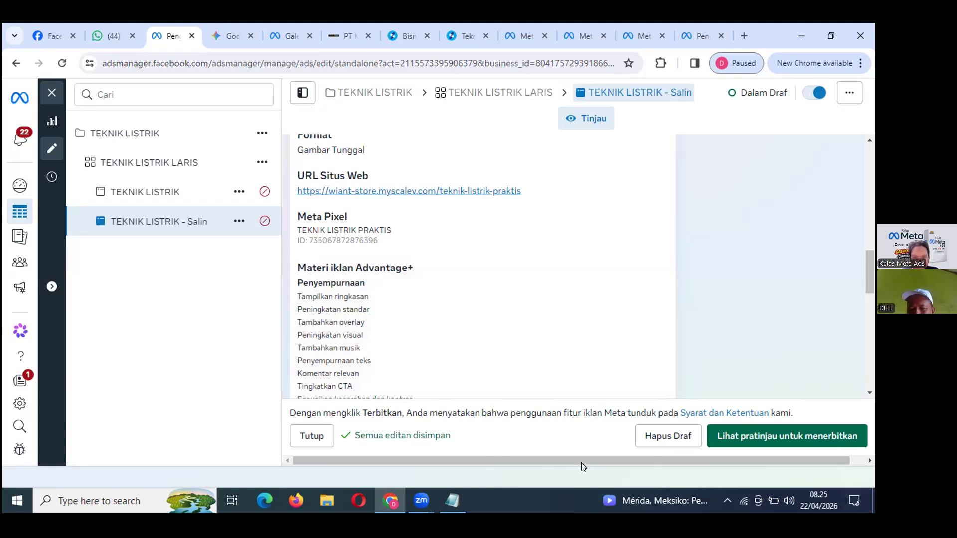
# Delete the 'TEKNIK LISTRIK - Salin' draft ad and confirm the deletion.
pyautogui.click(668, 436)
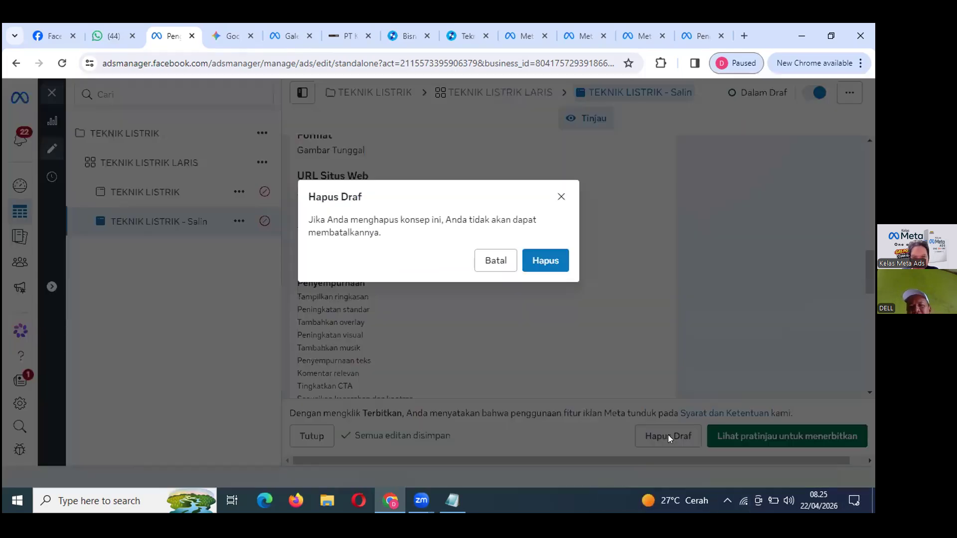
pyautogui.click(545, 260)
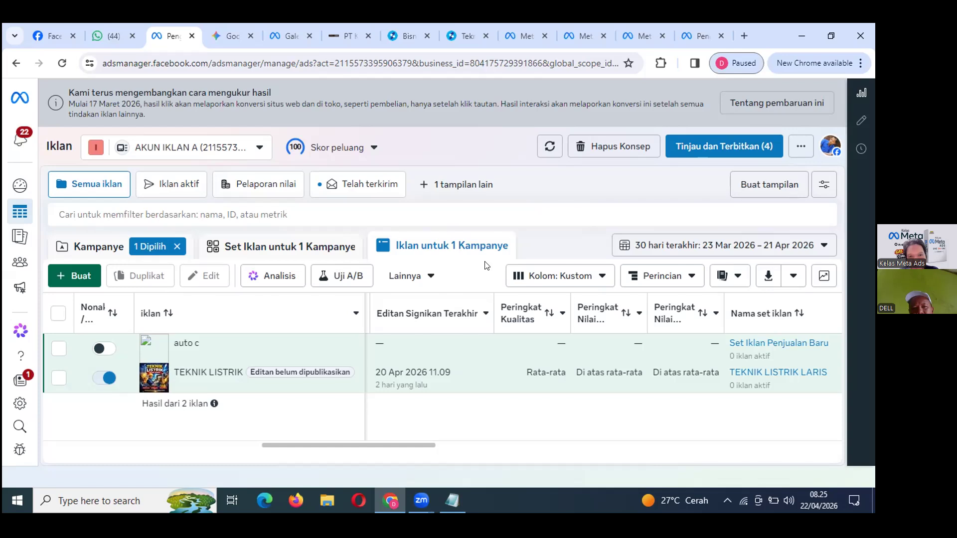
# In a new tab, go to google.com and search for 'meta pixel helper'.
pyautogui.click(760, 40)
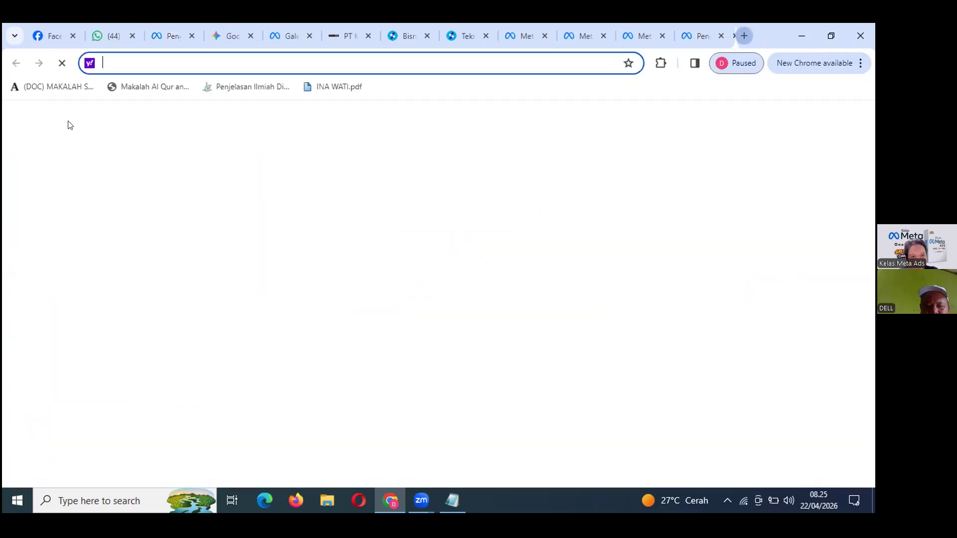
pyautogui.write('google.com')
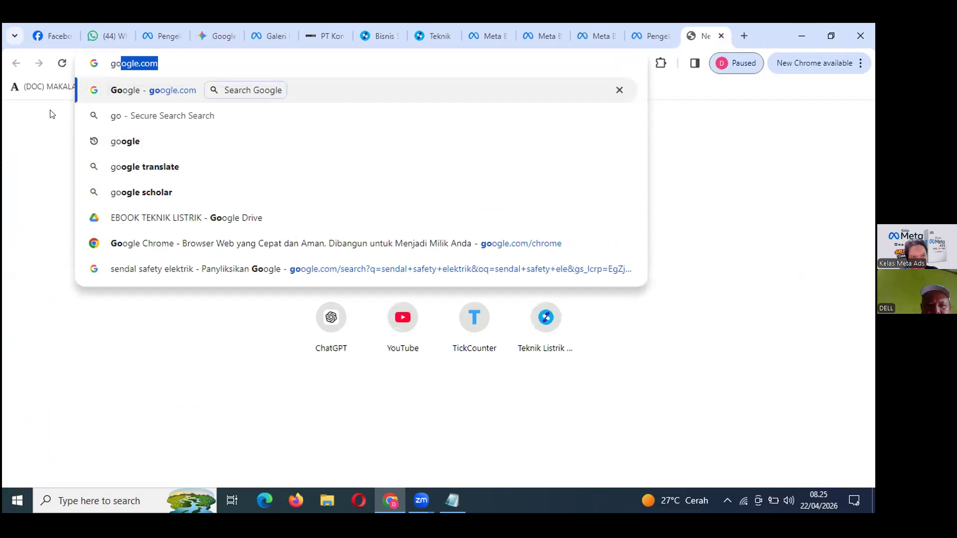
pyautogui.click(120, 91)
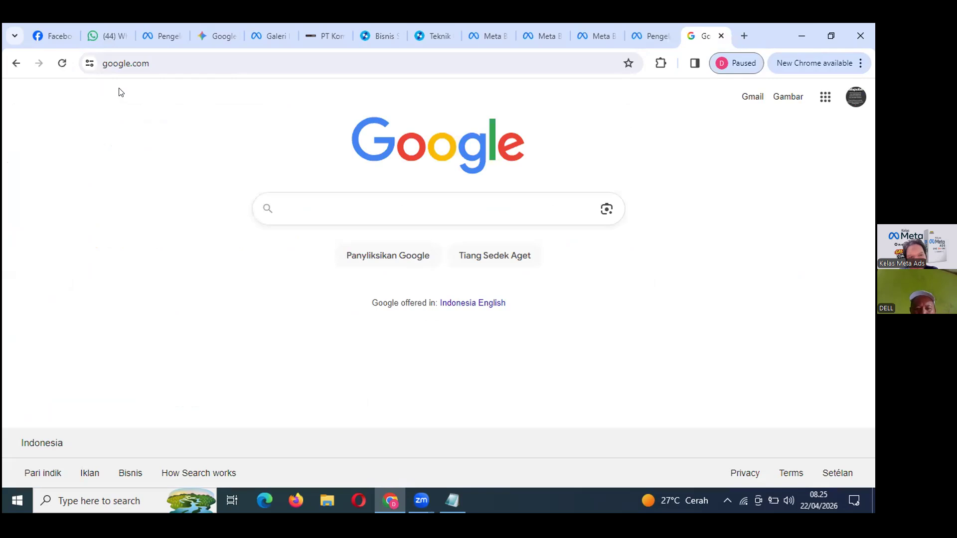
pyautogui.write('meta')
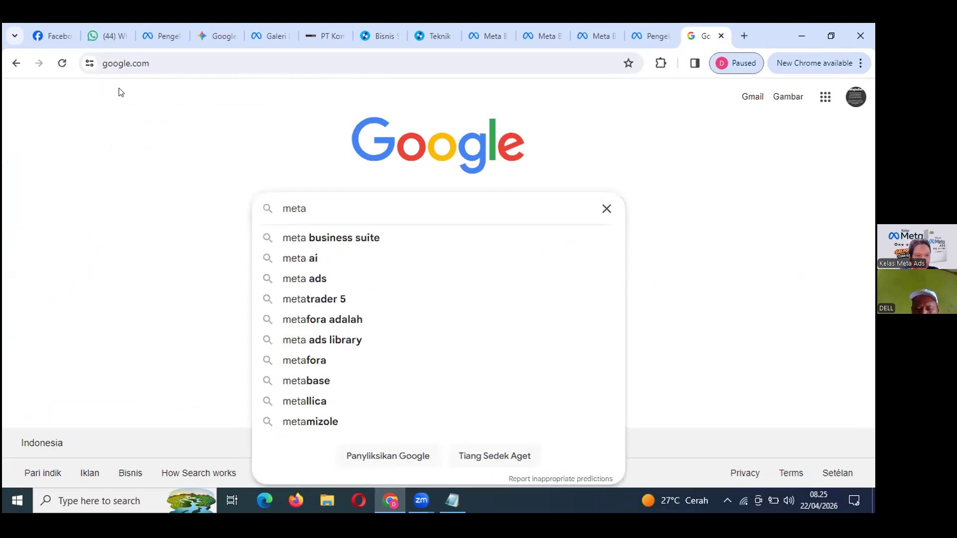
pyautogui.write(' pixel')
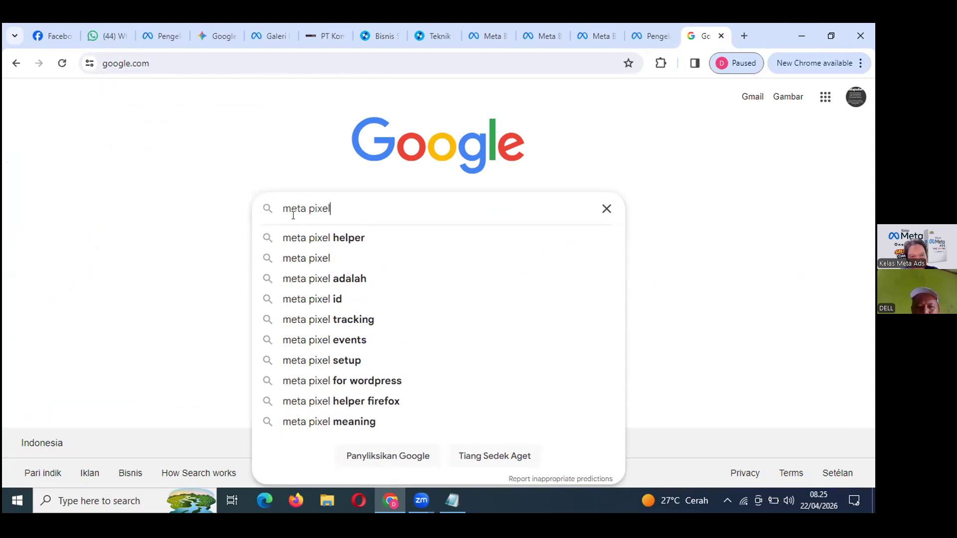
pyautogui.click(324, 244)
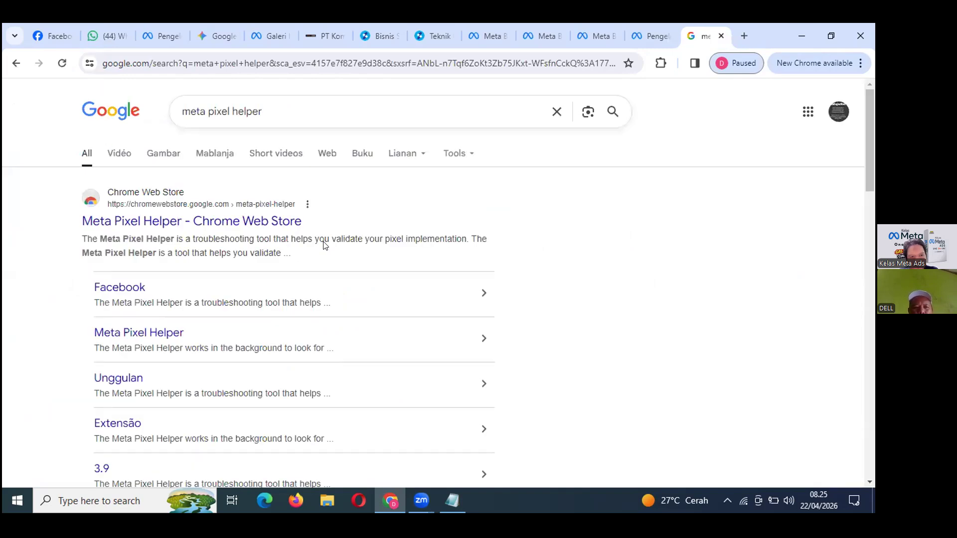
# Install Meta Pixel Helper from its Chrome Web Store page via Add to Chrome and Add extension.
pyautogui.click(201, 226)
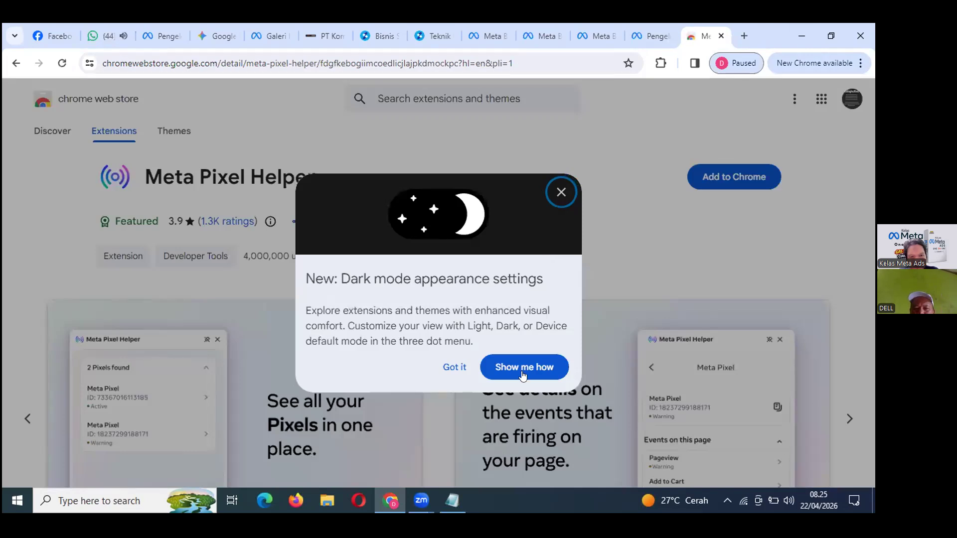
pyautogui.click(558, 193)
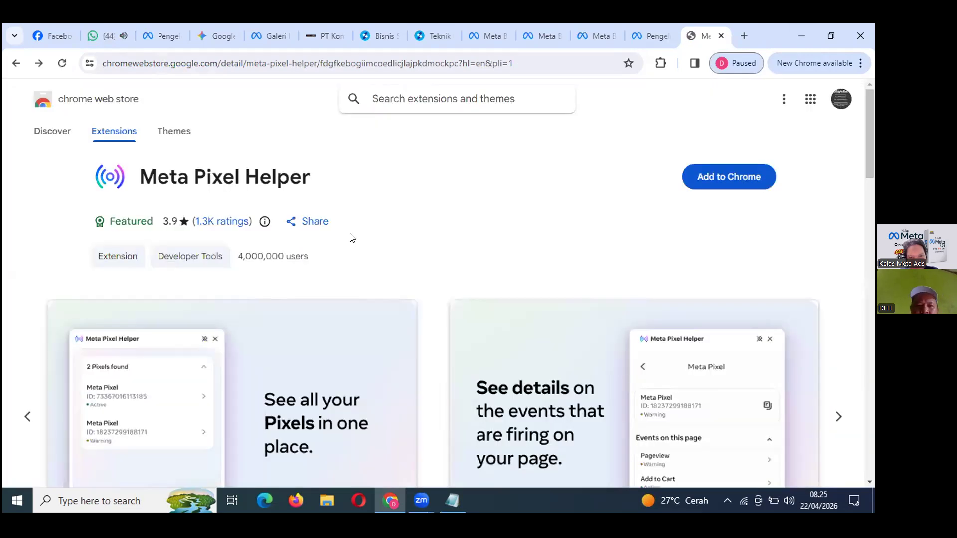
pyautogui.click(728, 173)
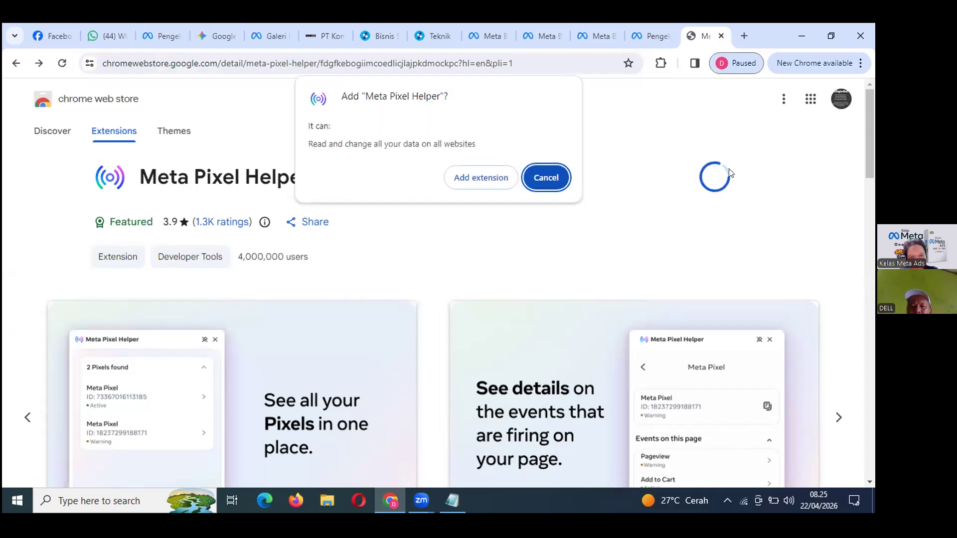
pyautogui.click(487, 179)
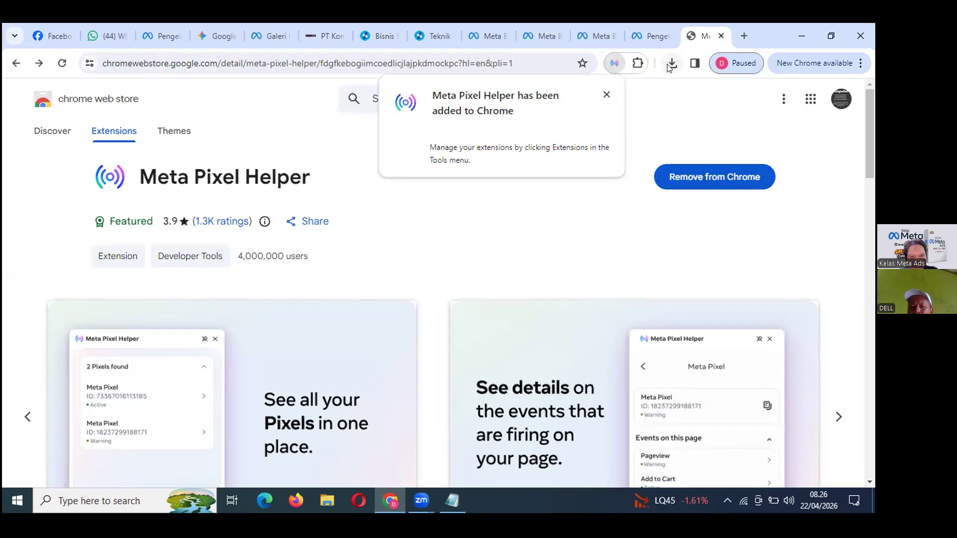
pyautogui.click(668, 64)
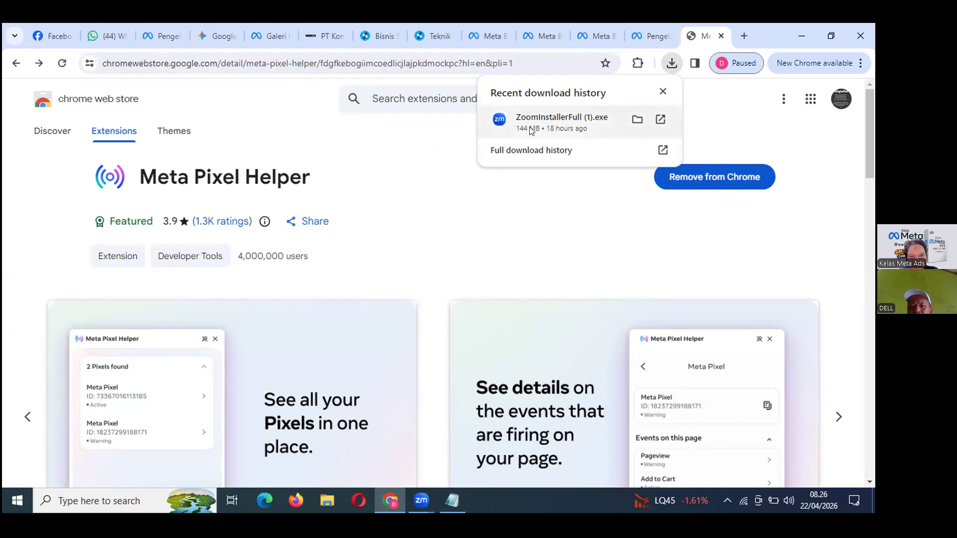
# Close the downloads panel and pin Meta Pixel Helper to the Chrome toolbar.
pyautogui.click(482, 219)
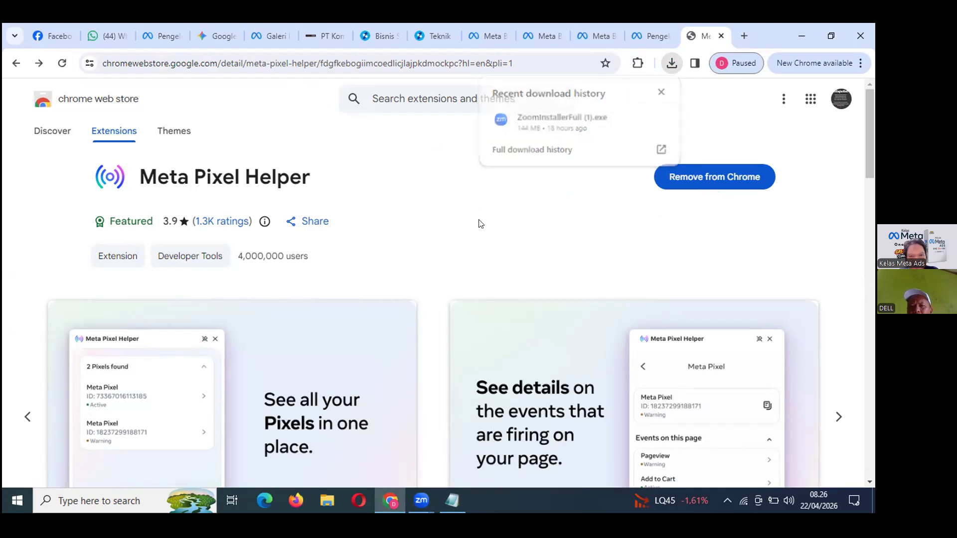
pyautogui.click(637, 63)
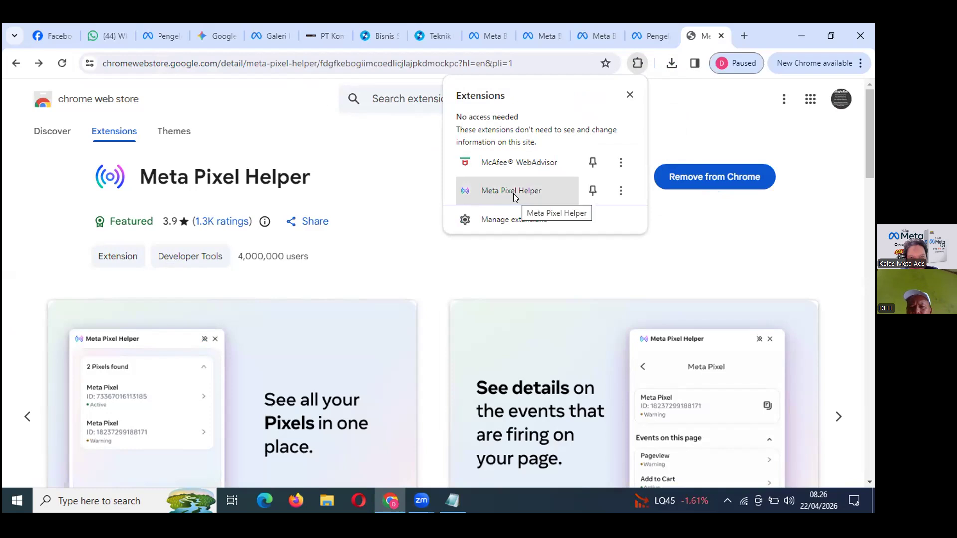
pyautogui.click(593, 190)
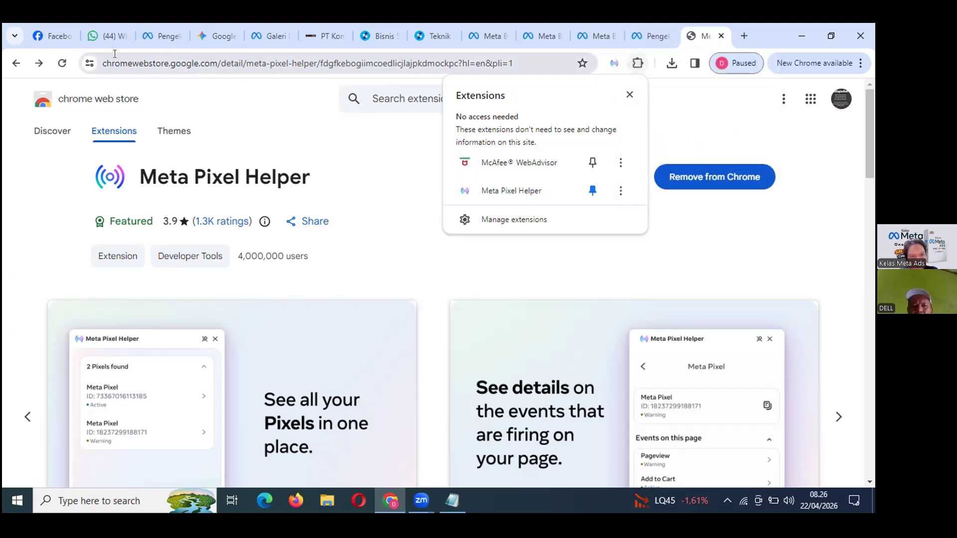
# Cycle through the open tabs to the davdigi.com/pt-komplit-2 property training landing page.
pyautogui.click(215, 36)
pyautogui.hotkey('ctrl', 'Tab')
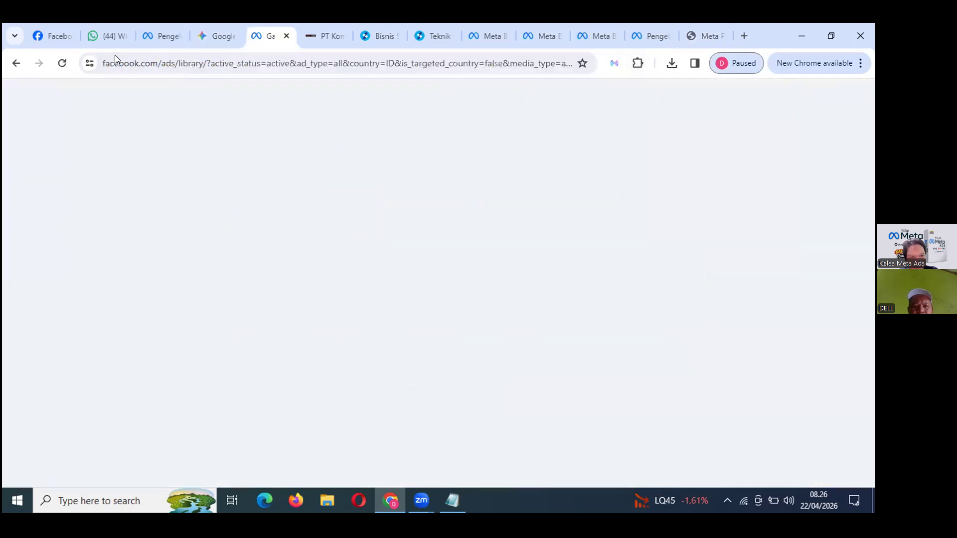
pyautogui.hotkey('ctrl', 'Tab')
pyautogui.hotkey('ctrl', 'shift', 'Tab')
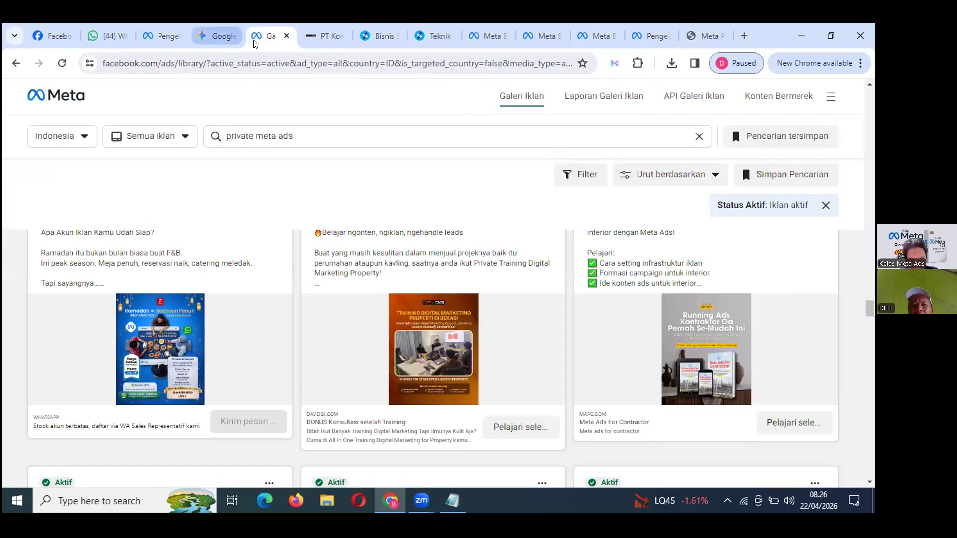
pyautogui.hotkey('ctrl', 'Tab')
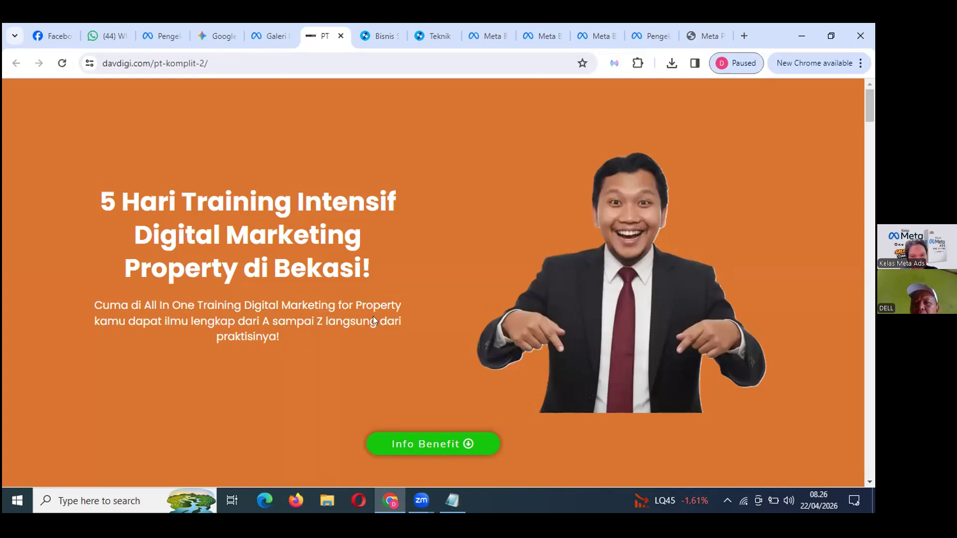
pyautogui.moveTo(704, 40)
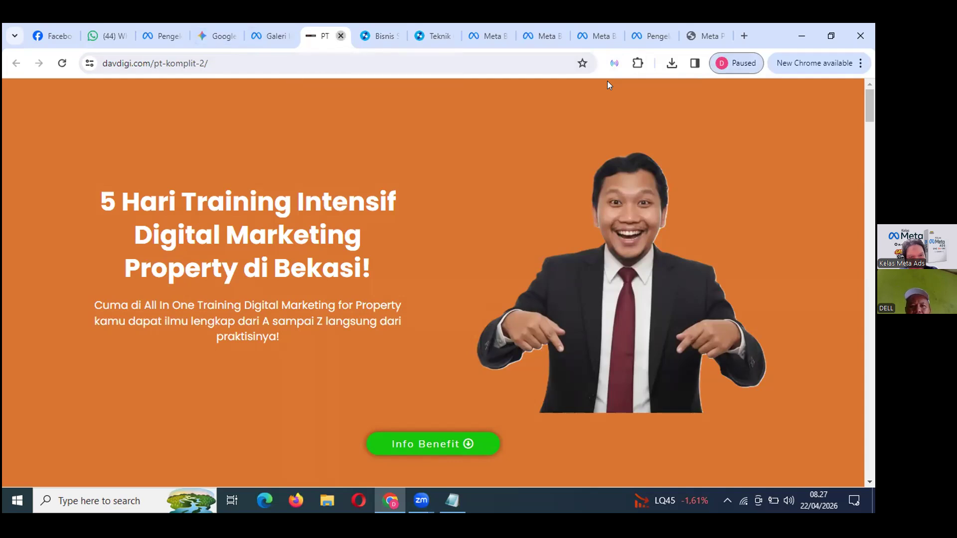
# Close the davdigi.com tab and open the Meta Ads For Contractor ad's landing page from Ad Library.
pyautogui.click(340, 36)
pyautogui.click(288, 44)
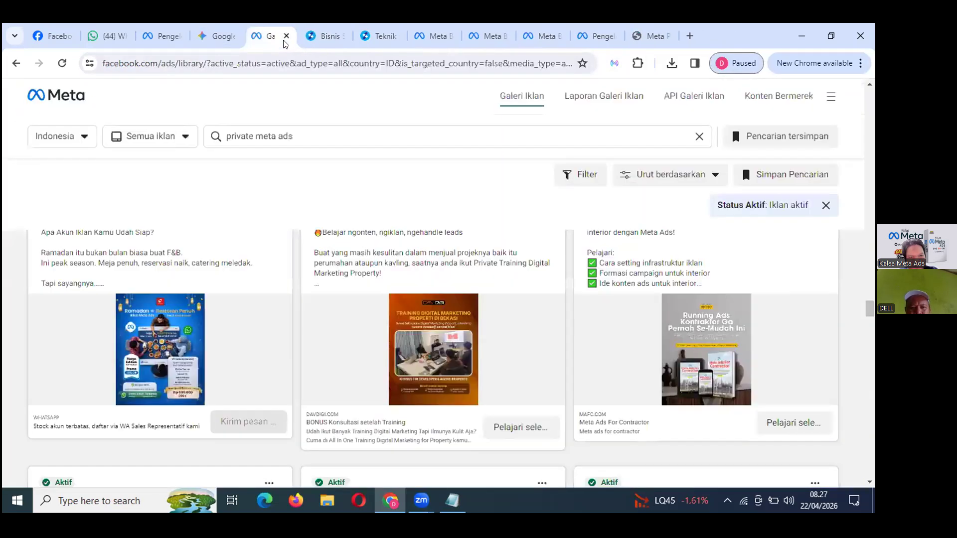
pyautogui.scroll(-6, 467, 359)
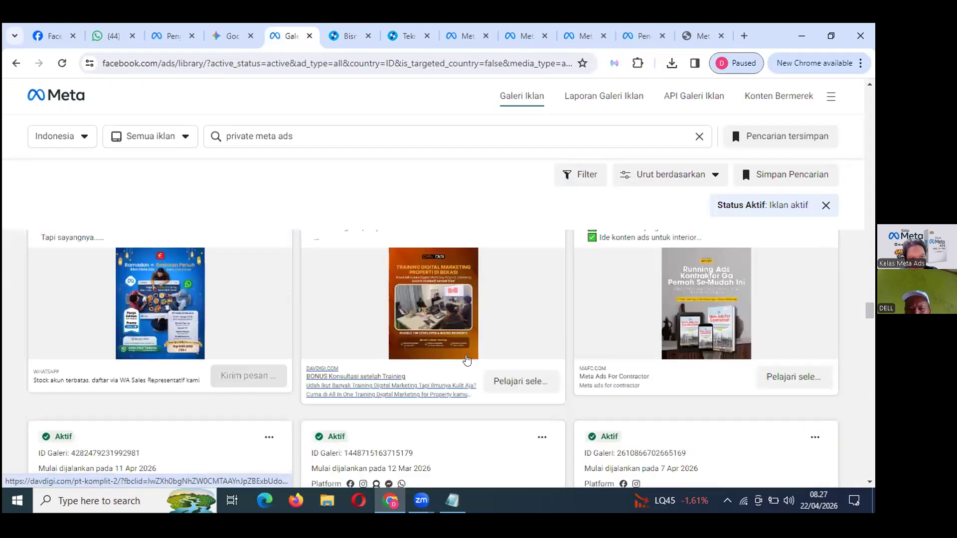
pyautogui.scroll(-4, 467, 358)
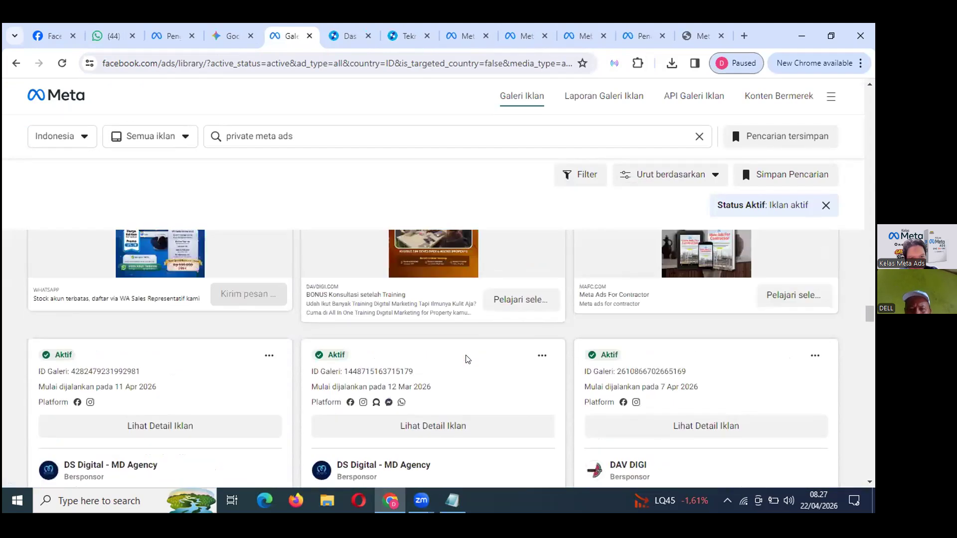
pyautogui.scroll(2, 467, 359)
pyautogui.scroll(-5, 467, 359)
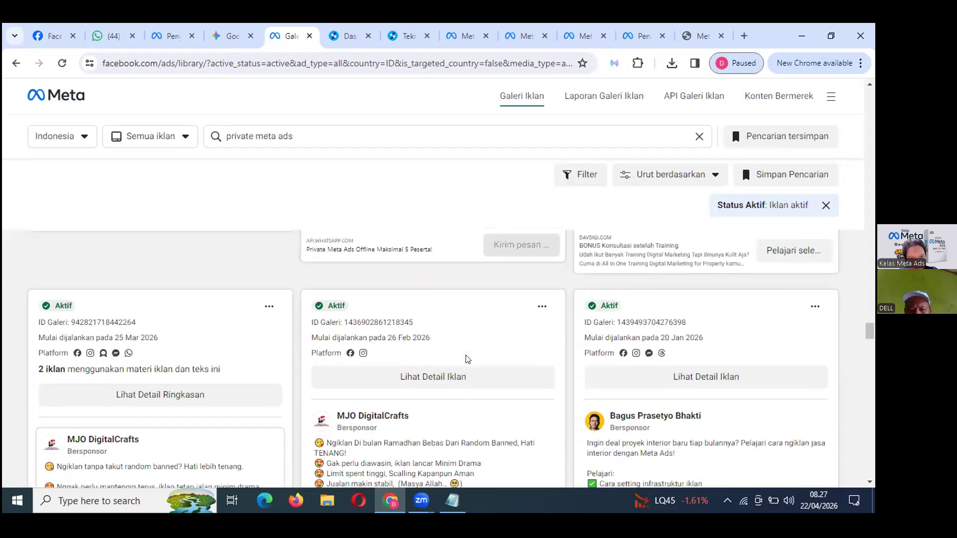
pyautogui.scroll(-1, 467, 358)
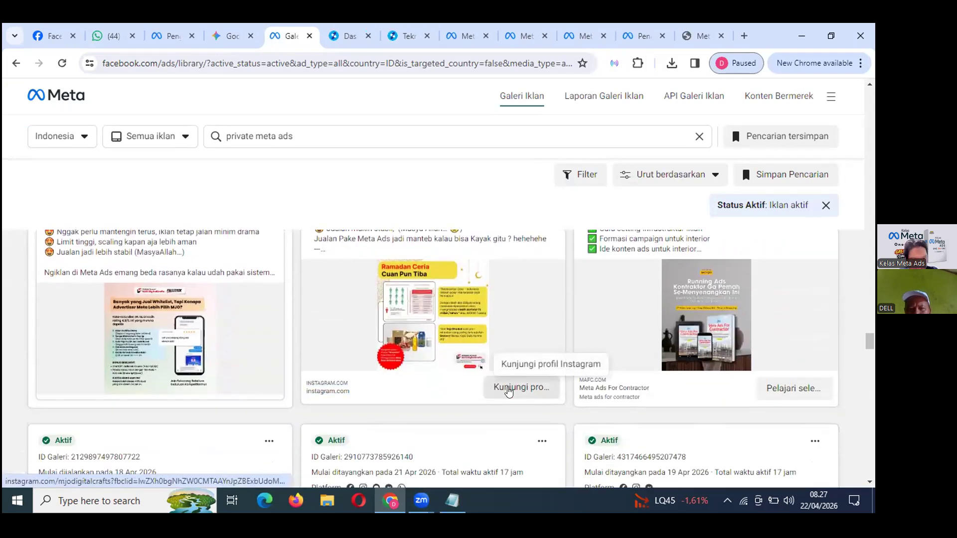
pyautogui.scroll(-1, 410, 355)
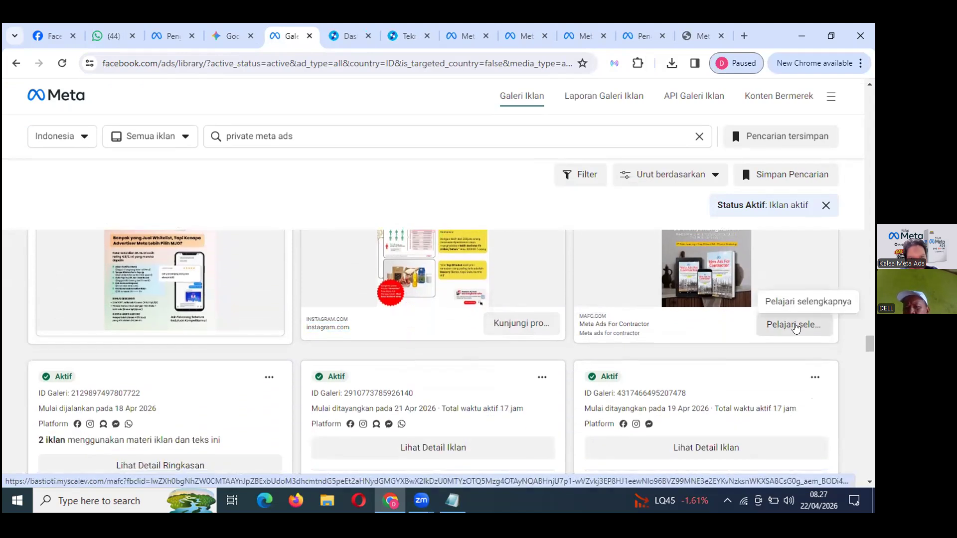
pyautogui.click(795, 327)
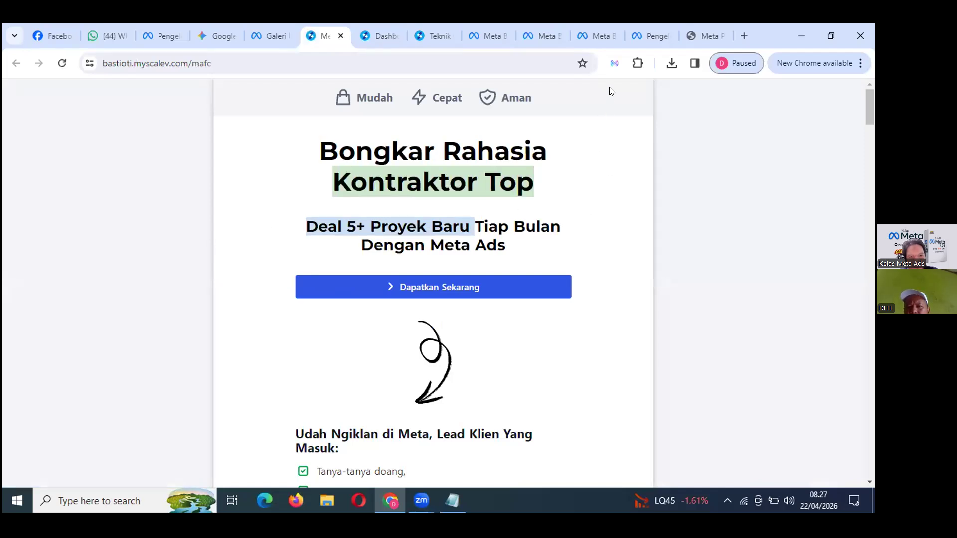
pyautogui.click(611, 59)
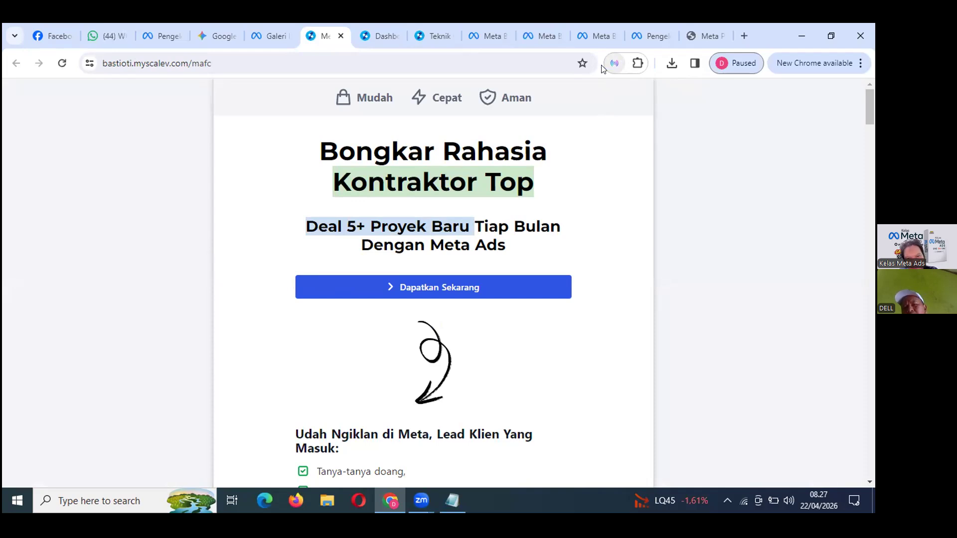
pyautogui.click(741, 65)
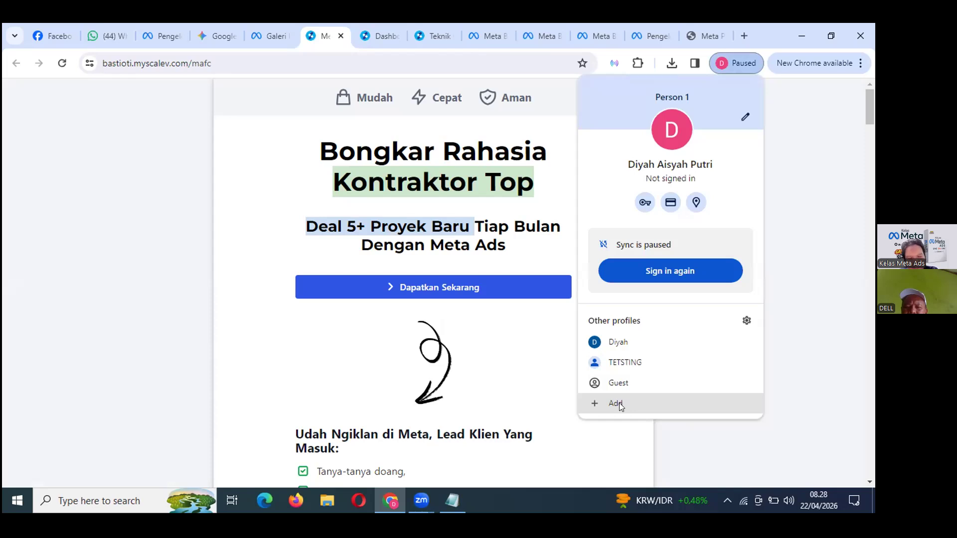
# Add a new Chrome profile and choose to sign it in to a Google account.
pyautogui.click(619, 402)
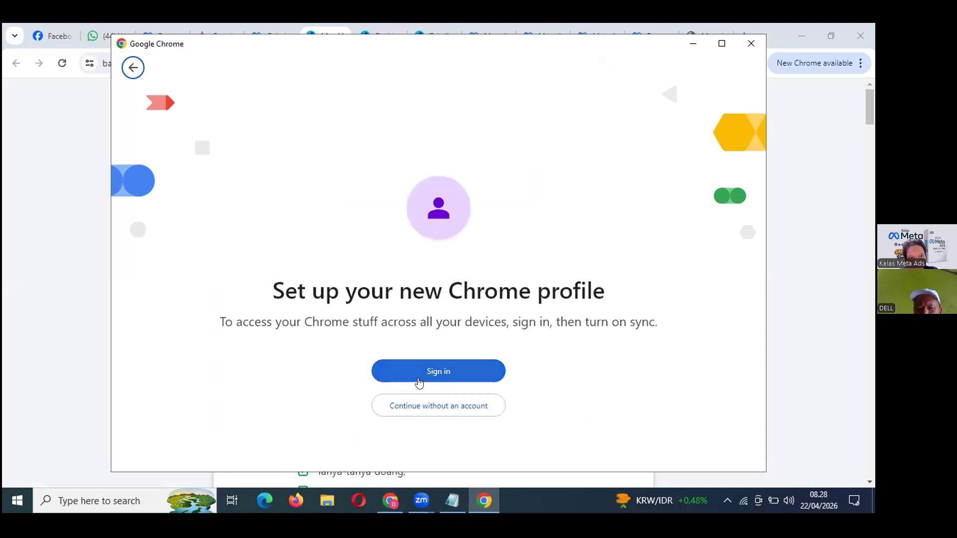
pyautogui.click(422, 379)
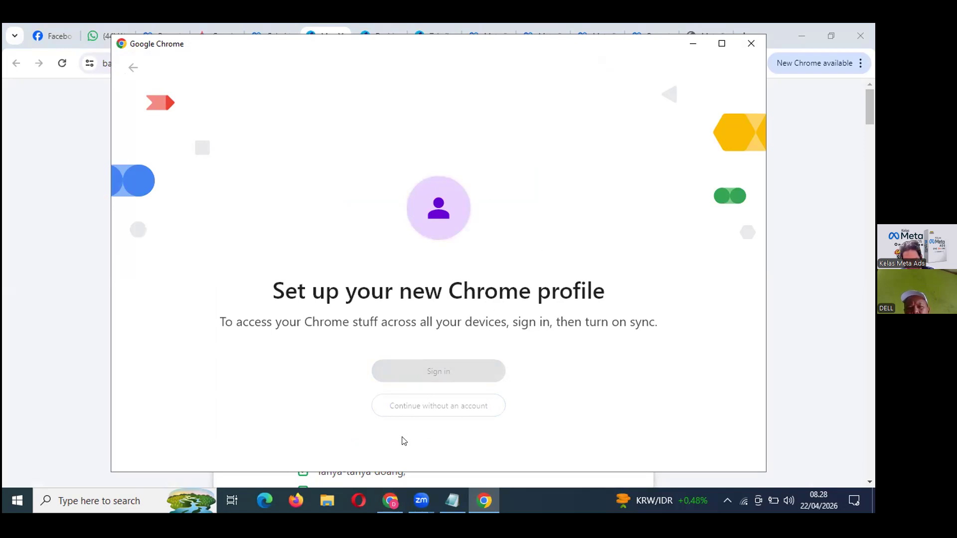
# Enter the Google account's e-mail address, fixing typos, and submit it.
pyautogui.click(385, 249)
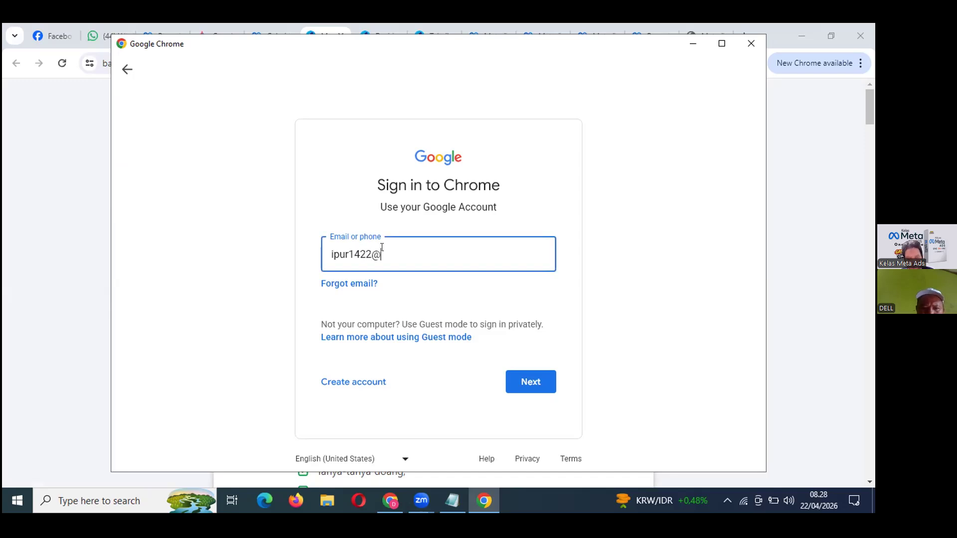
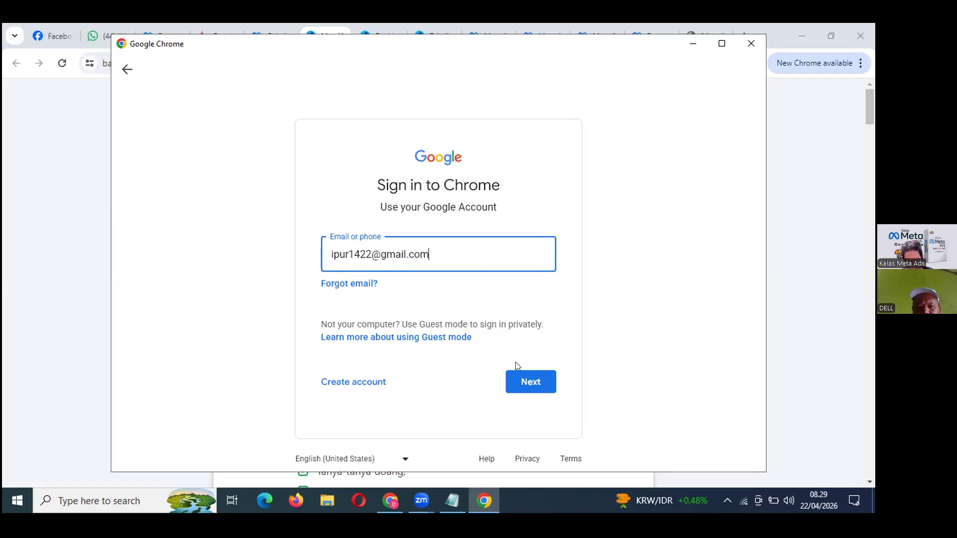
pyautogui.click(528, 386)
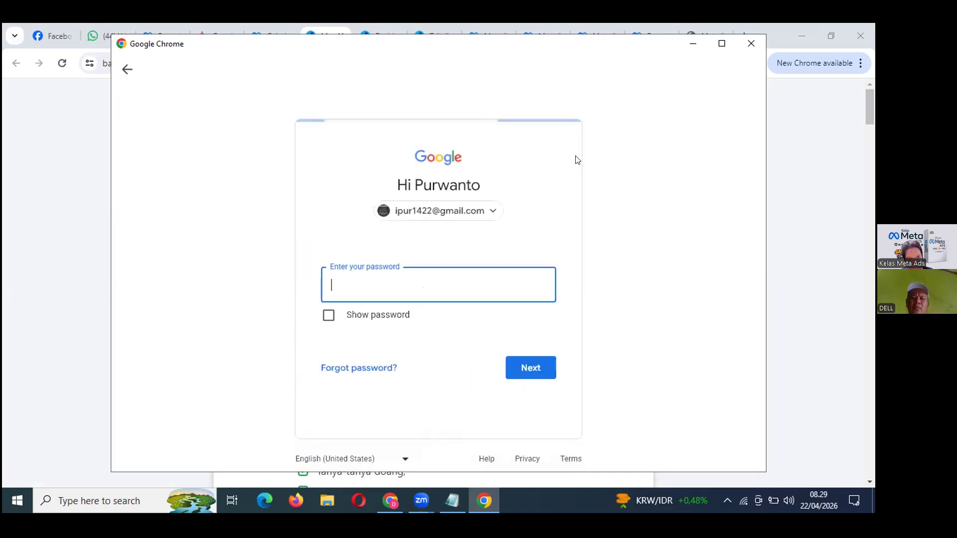
# Enter the account password, retype it after the wrong-password error, and submit it.
pyautogui.write('*************')
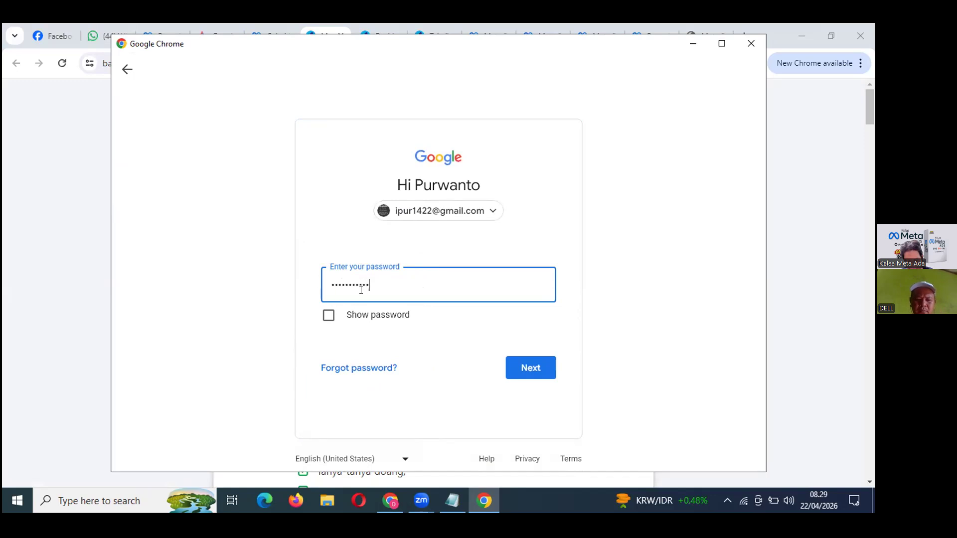
pyautogui.click(329, 316)
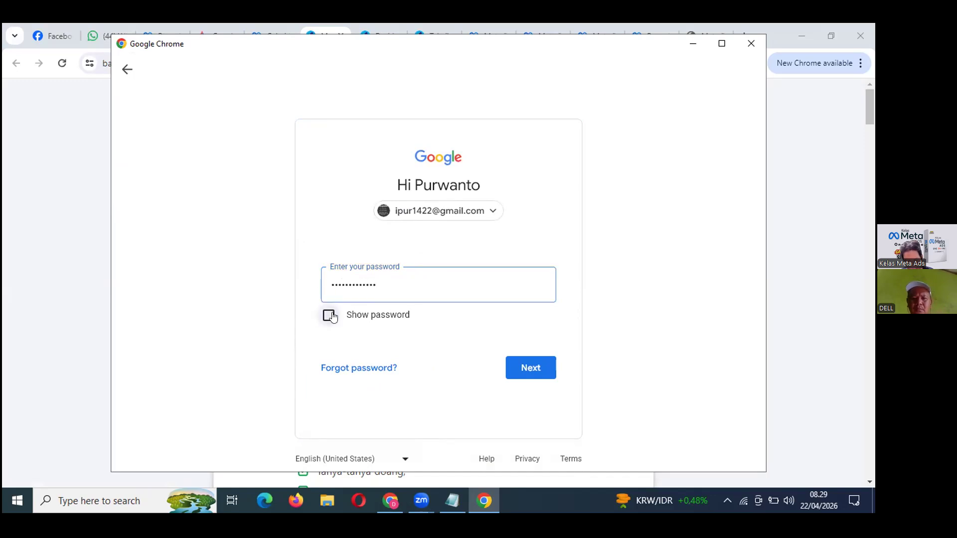
pyautogui.click(329, 318)
pyautogui.click(531, 370)
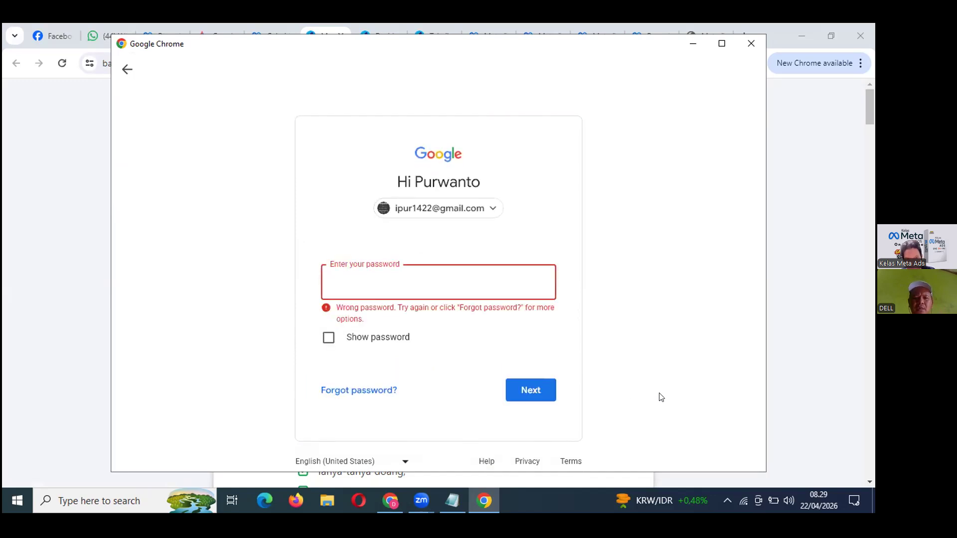
pyautogui.write('••••••••')
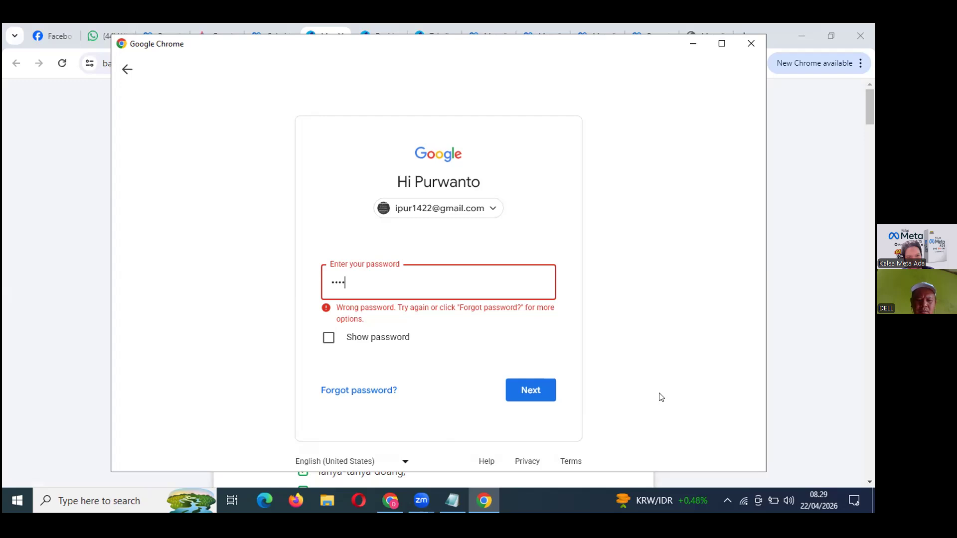
pyautogui.write('••••')
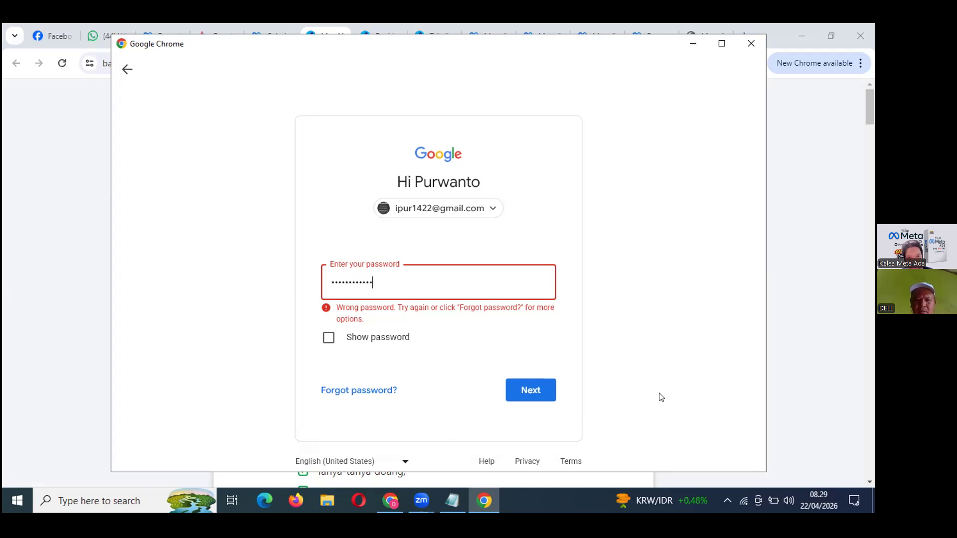
pyautogui.click(328, 339)
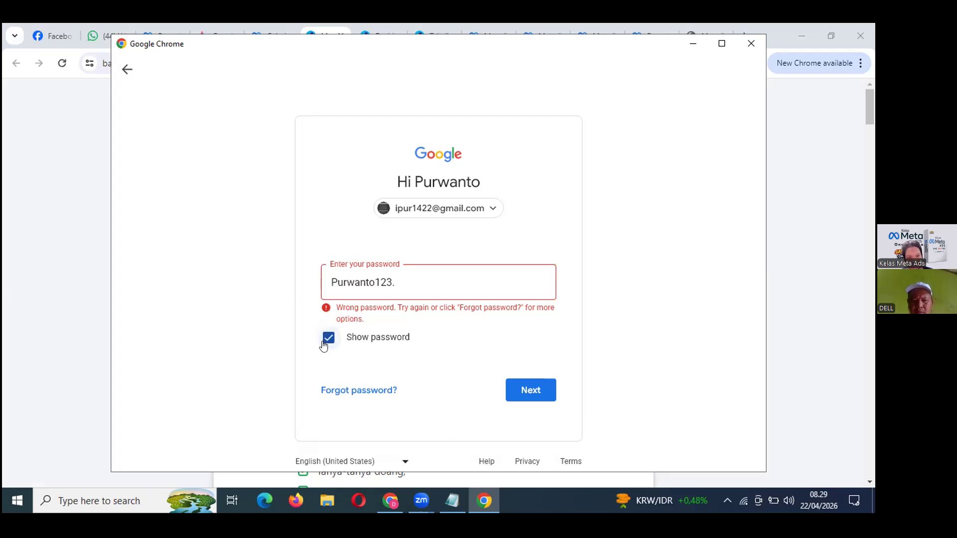
pyautogui.click(529, 391)
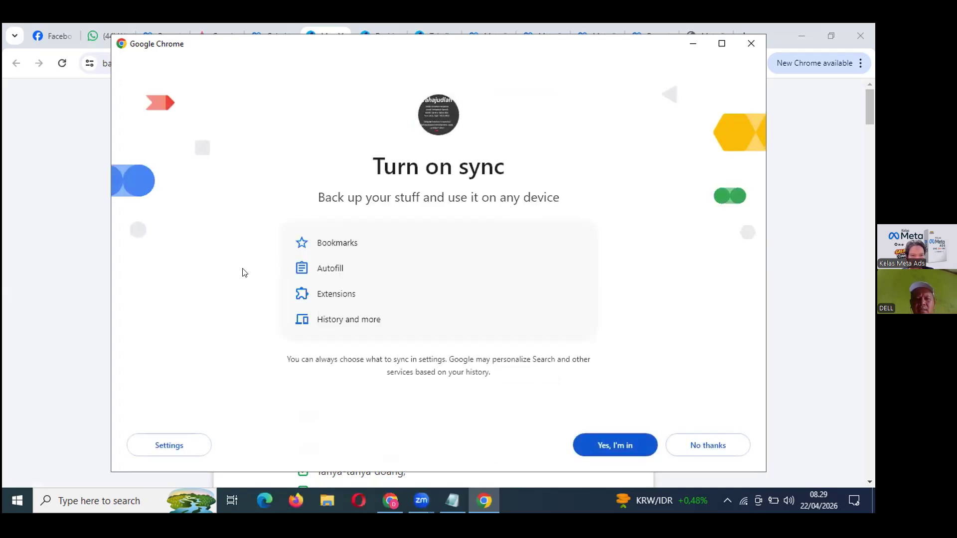
# Turn on sync for the new profile with 'Yes, I'm in'.
pyautogui.click(610, 449)
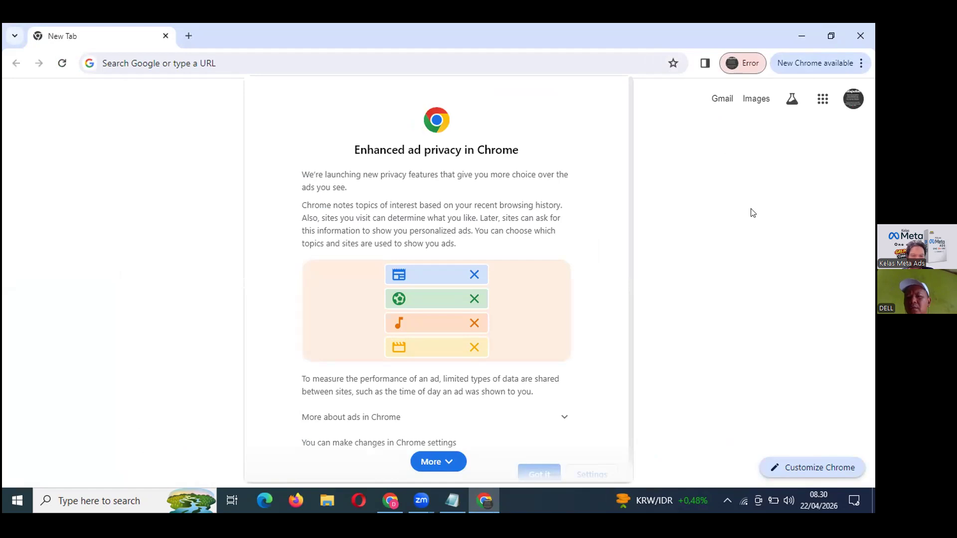
pyautogui.click(486, 500)
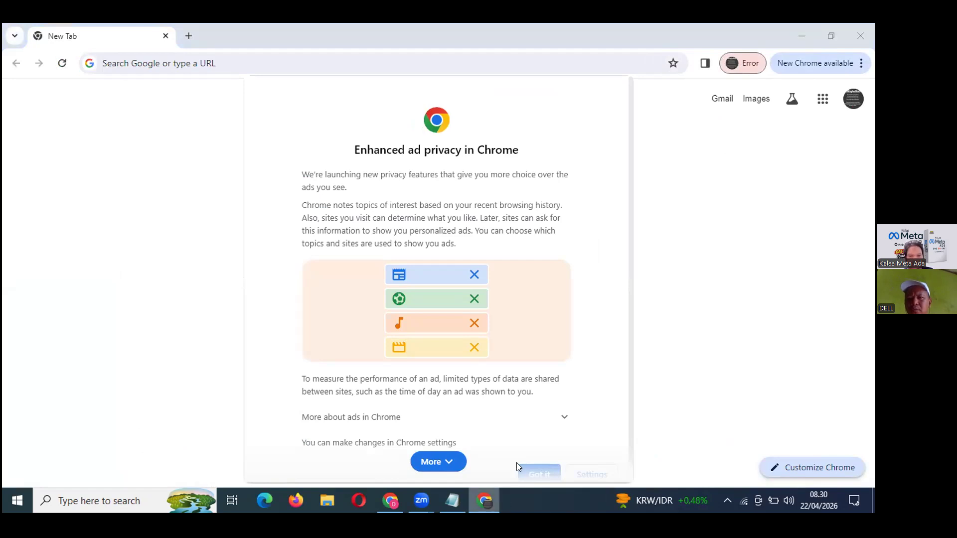
pyautogui.click(858, 29)
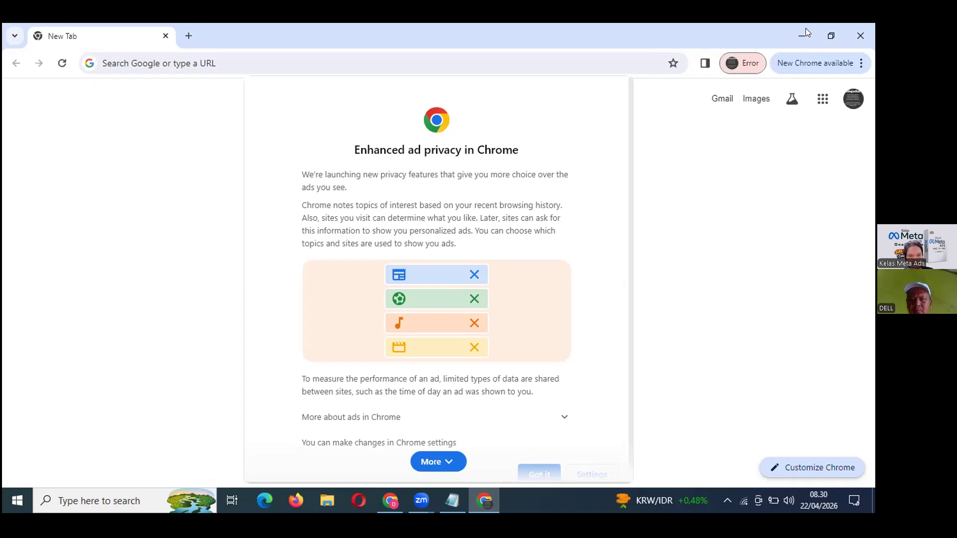
# Dismiss the ad privacy notice and close the new profile's window.
pyautogui.click(437, 467)
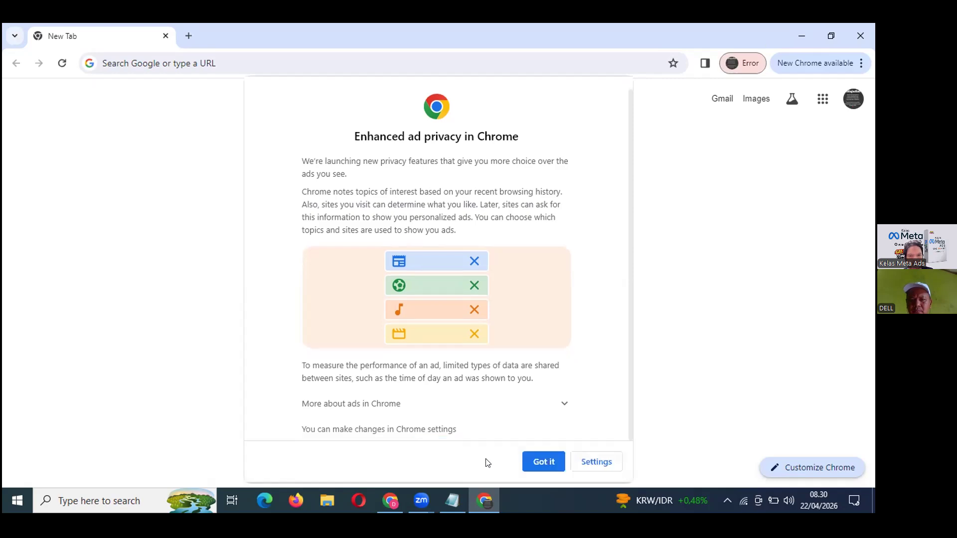
pyautogui.click(541, 464)
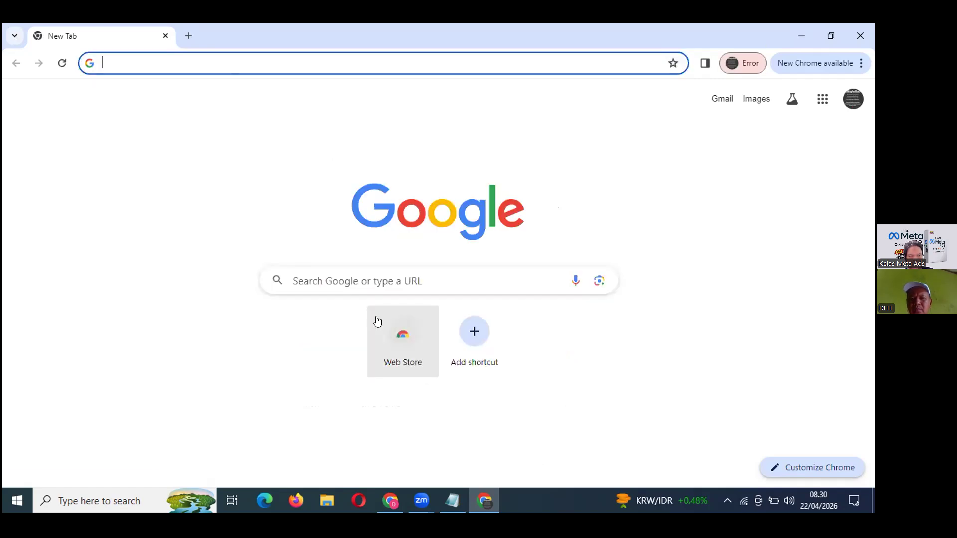
pyautogui.click(860, 36)
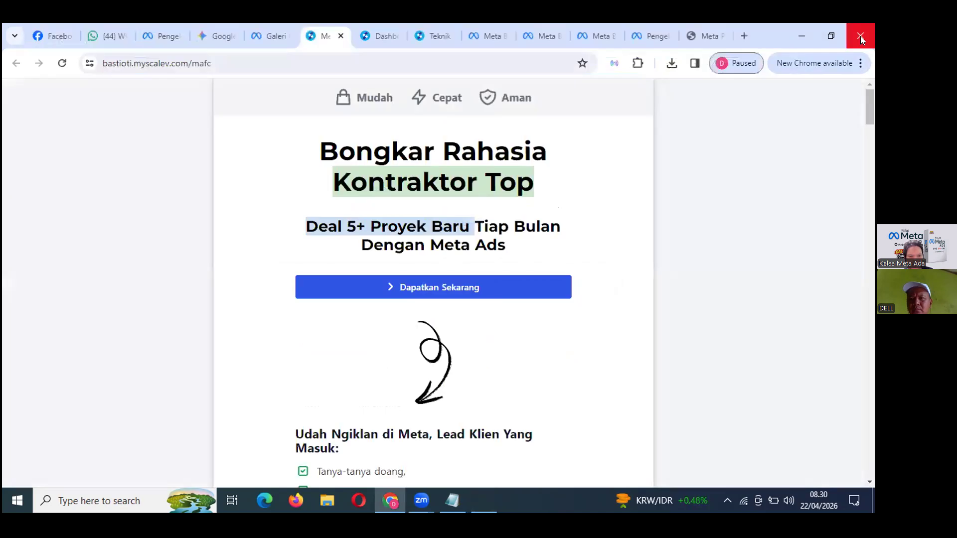
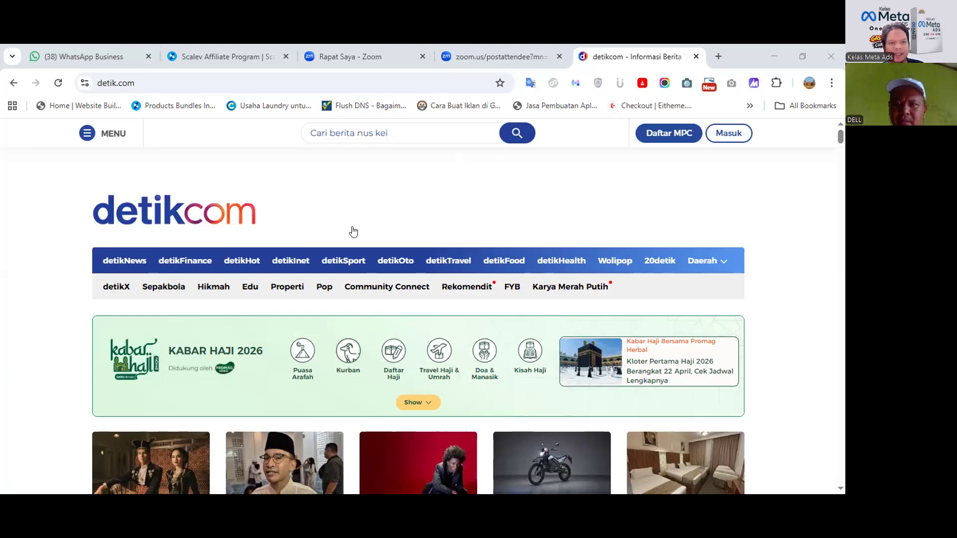
# Load kompas.com in a new tab and open its Meta Pixel's event details in Pixel Helper.
pyautogui.click(717, 58)
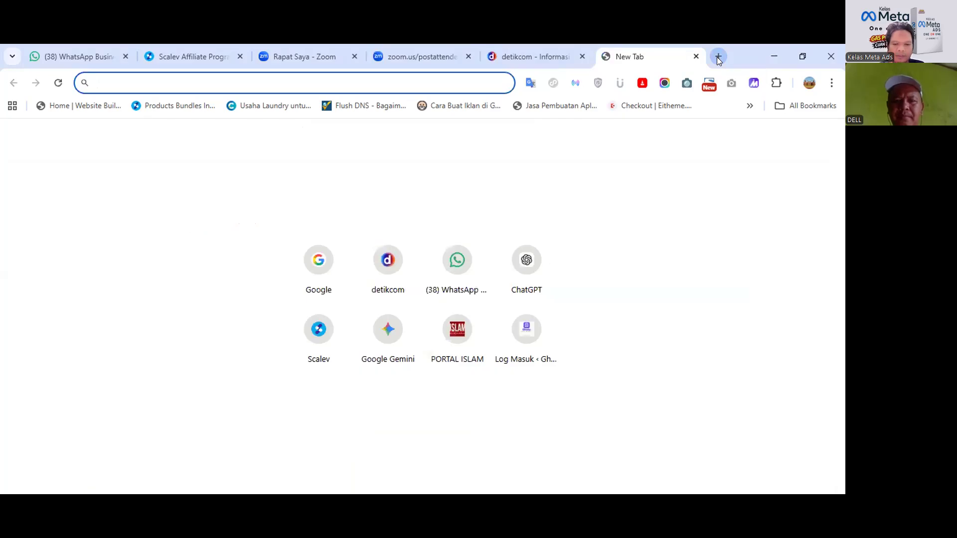
pyautogui.write('ko')
pyautogui.press('Return')
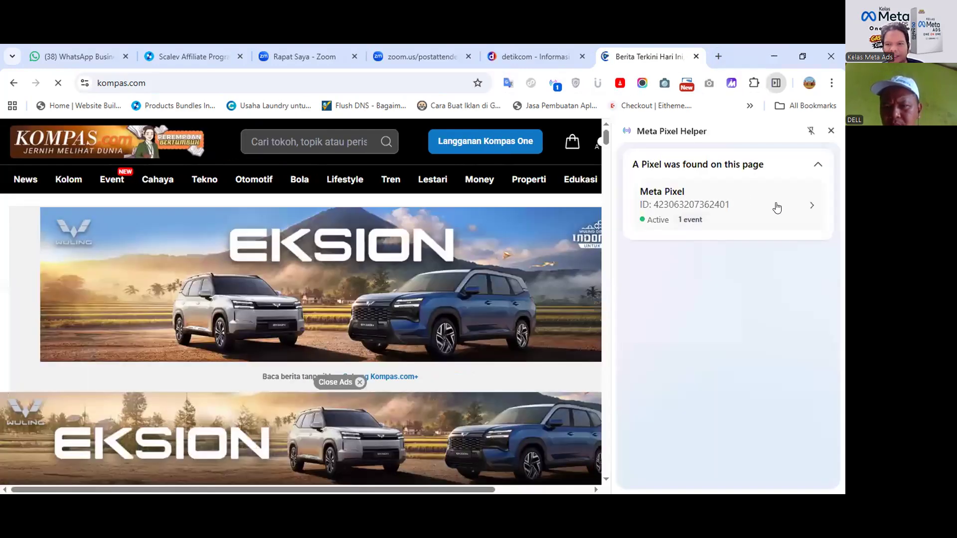
pyautogui.click(777, 209)
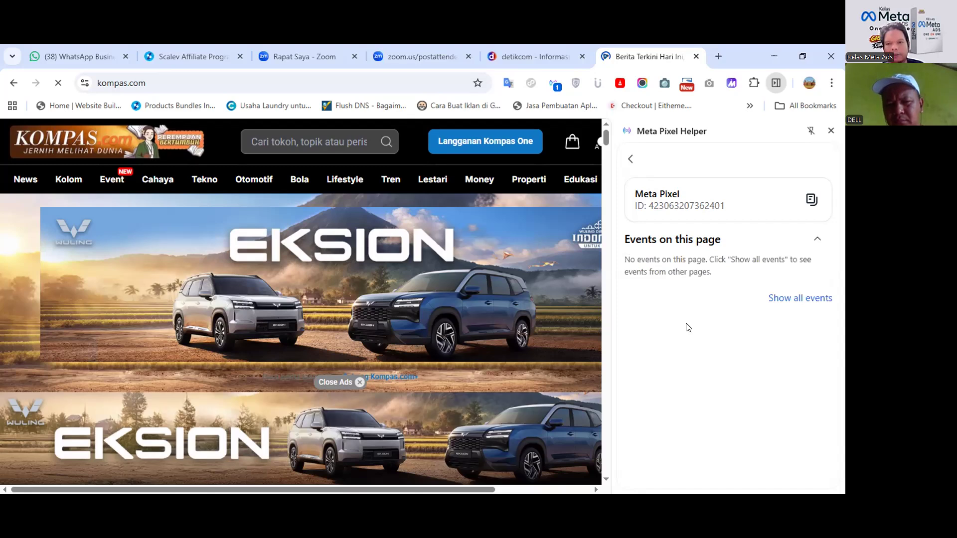
# Load bimbingan.com in a new tab to check it for pixels.
pyautogui.hotkey('ctrl', 't')
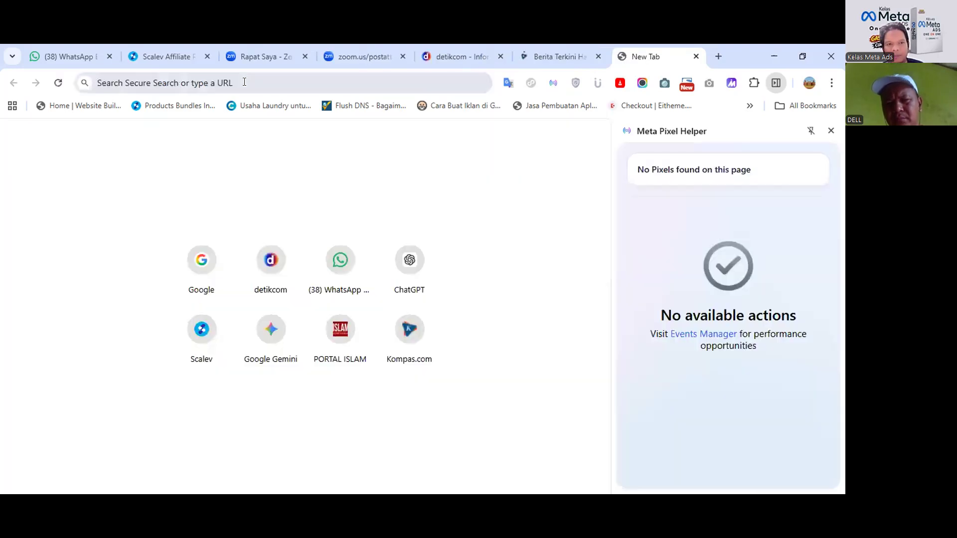
pyautogui.click(244, 82)
pyautogui.write('b')
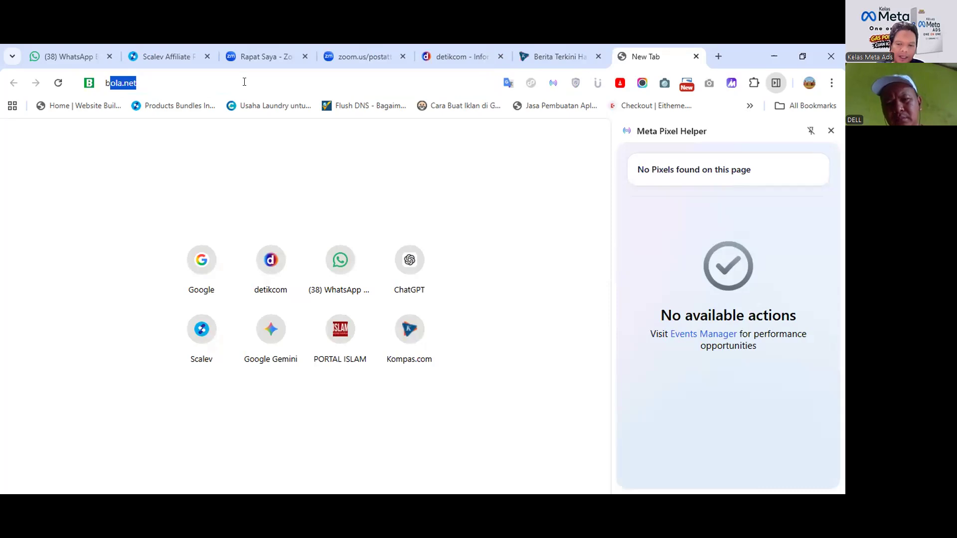
pyautogui.write('imbingan.com')
pyautogui.press('Return')
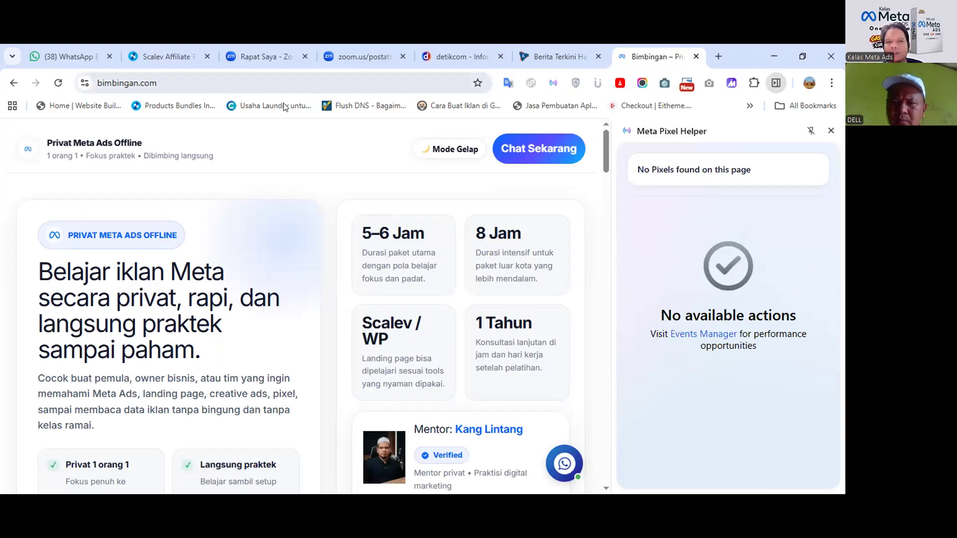
# Replace the address with affiliateku.com and load that site.
pyautogui.click(96, 91)
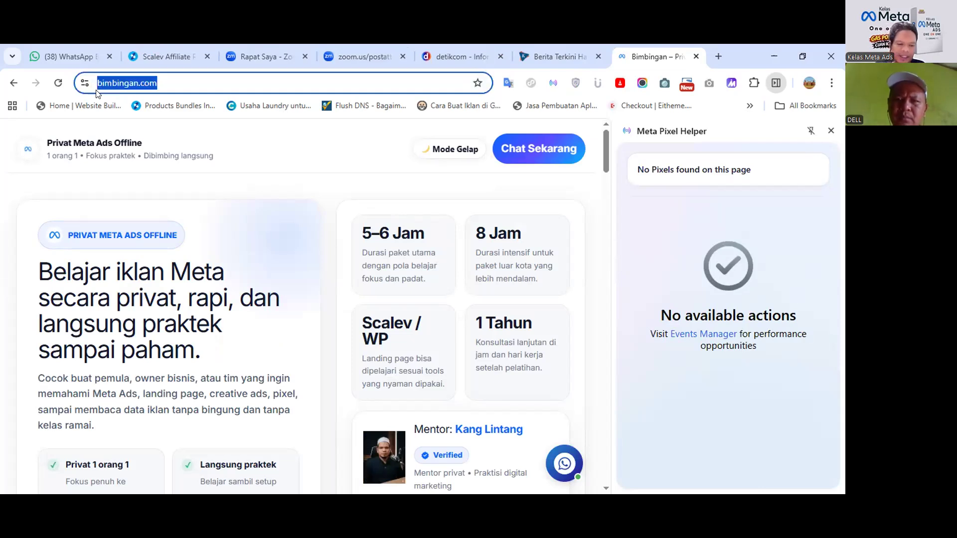
pyautogui.write('aff')
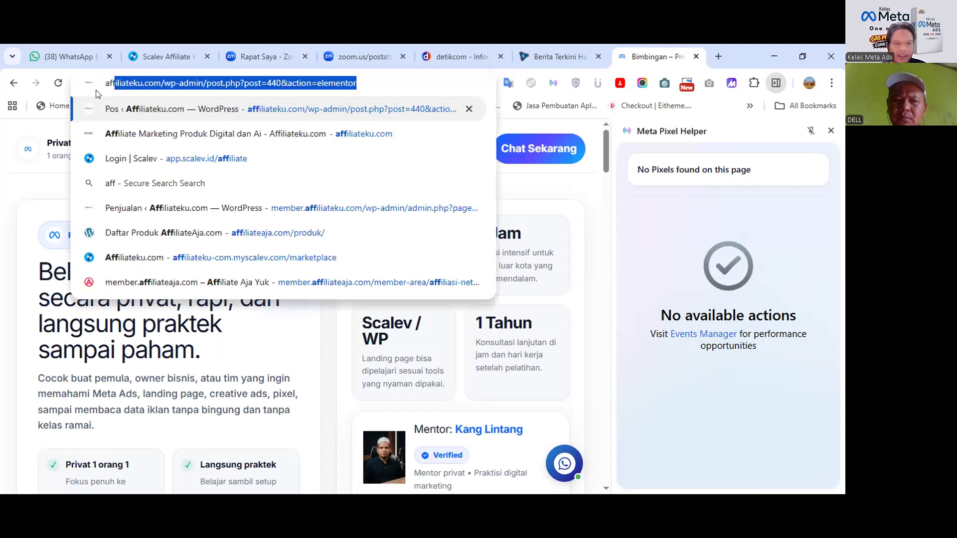
pyautogui.write('iliateku.com')
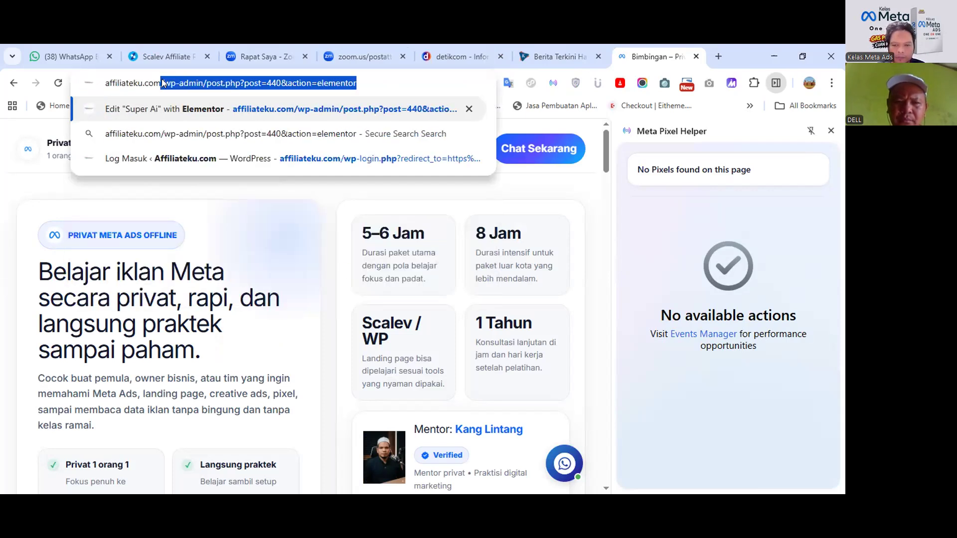
pyautogui.press('Delete')
pyautogui.press('Return')
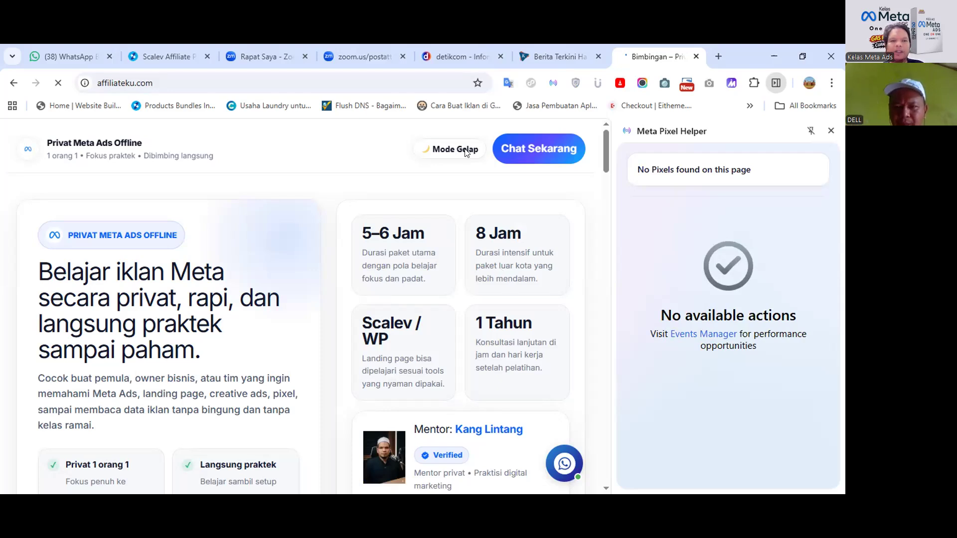
# Load ghosty.my.id in place of affiliateku.com, then switch to the other window.
pyautogui.click(99, 81)
pyautogui.doubleClick(120, 75)
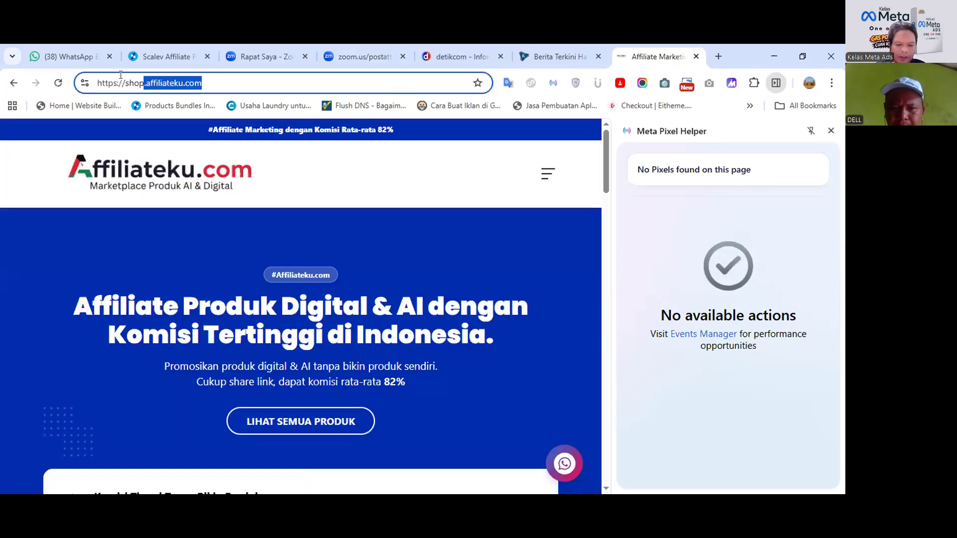
pyautogui.write('gho')
pyautogui.press('BackSpace')
pyautogui.press('BackSpace')
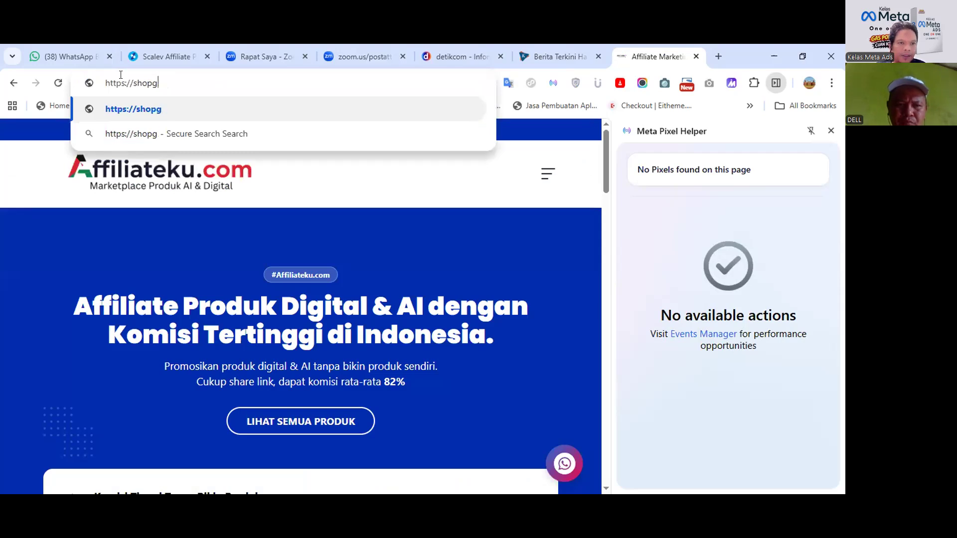
pyautogui.press('BackSpace')
pyautogui.press('BackSpace')
pyautogui.press('BackSpace')
pyautogui.press('BackSpace')
pyautogui.press('BackSpace')
pyautogui.press('BackSpace')
pyautogui.press('BackSpace')
pyautogui.press('BackSpace')
pyautogui.press('BackSpace')
pyautogui.press('BackSpace')
pyautogui.press('BackSpace')
pyautogui.press('BackSpace')
pyautogui.press('BackSpace')
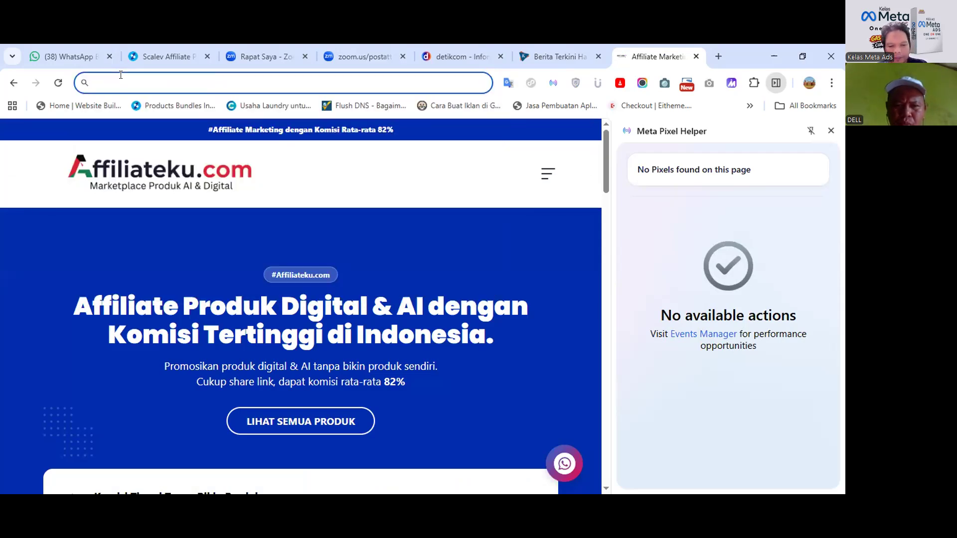
pyautogui.write('ghosty.my.id')
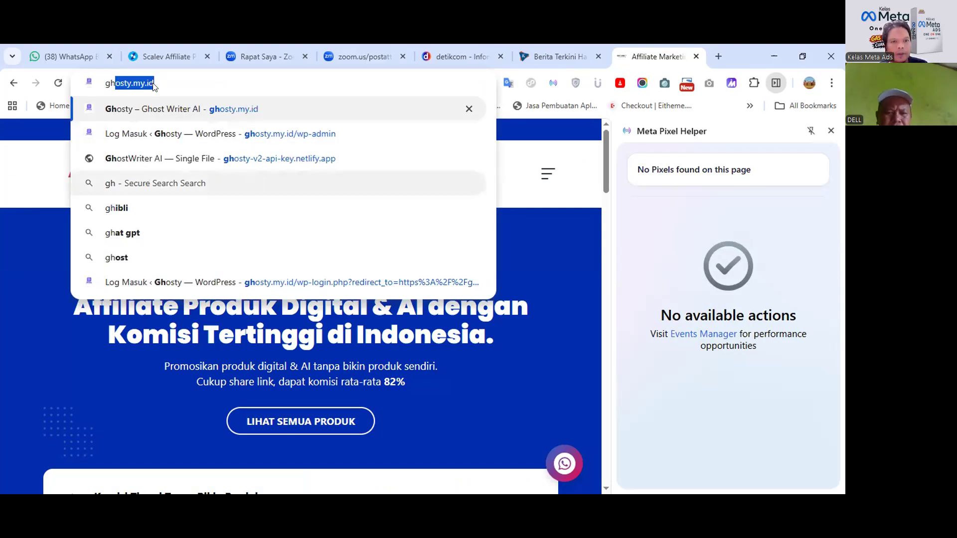
pyautogui.press('Return')
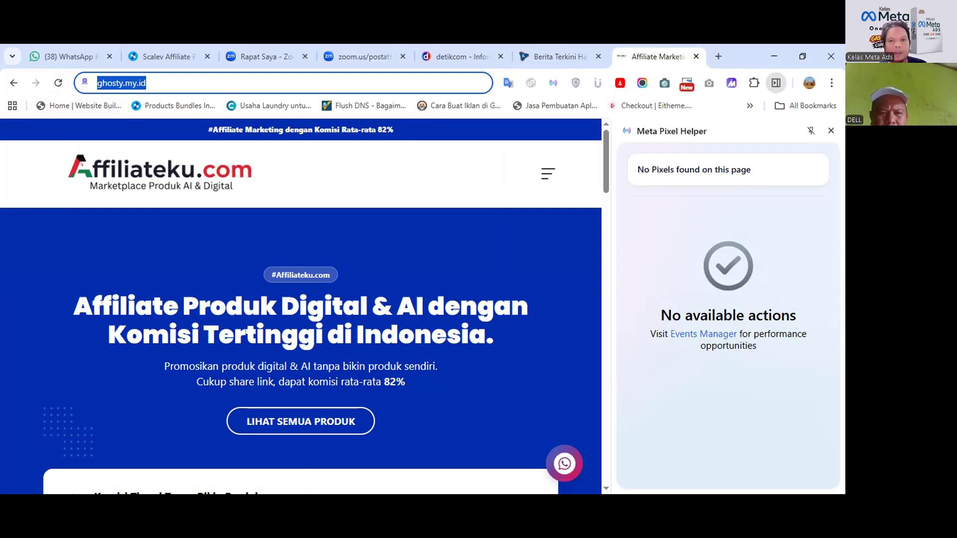
pyautogui.hotkey('alt', 'Tab')
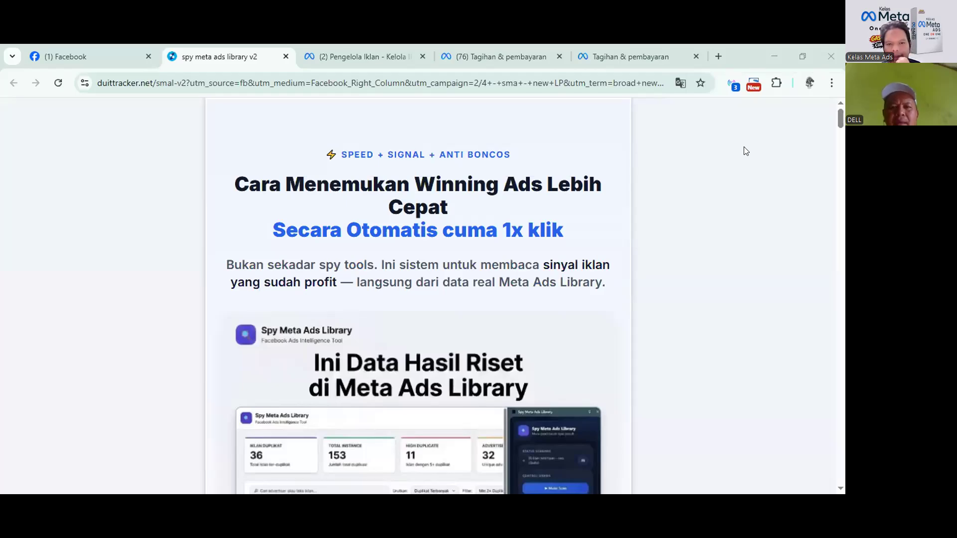
# Run Pixel Helper on the duittracker.net landing page and list its ViewContent and PageView events.
pyautogui.click(731, 86)
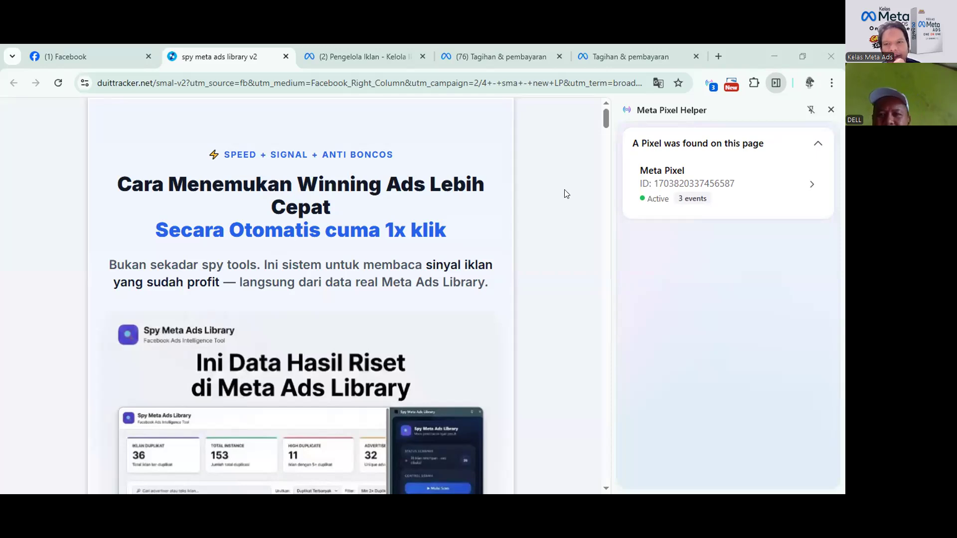
pyautogui.click(787, 188)
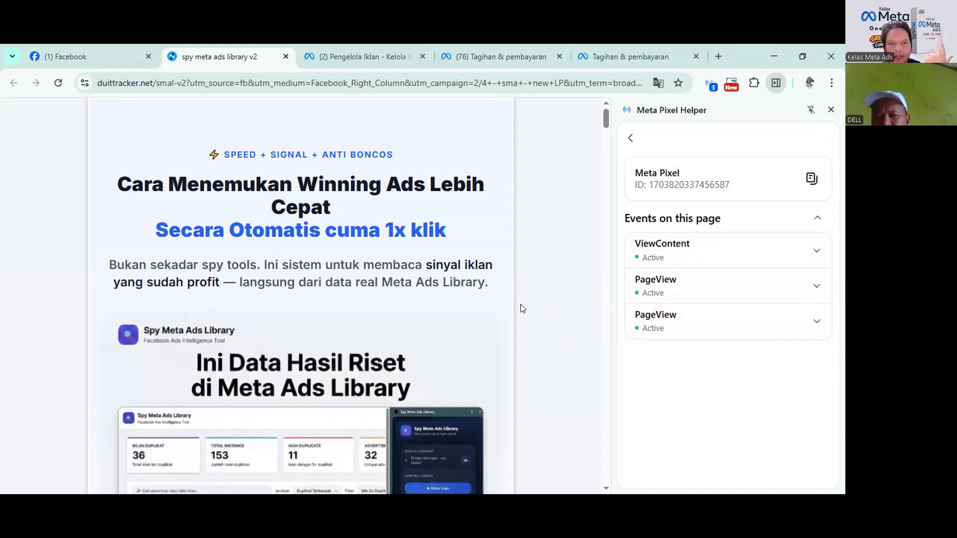
pyautogui.scroll(-20, 226, 287)
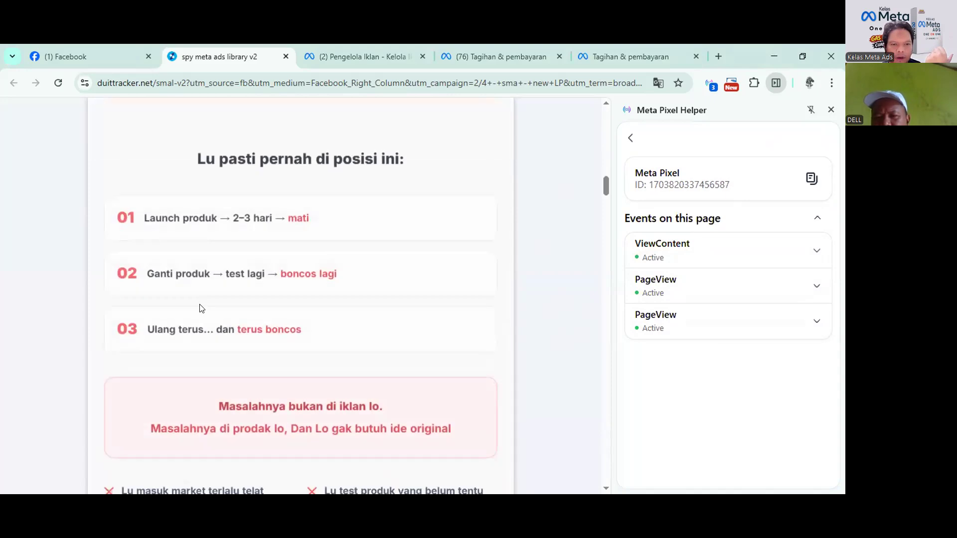
pyautogui.scroll(-15, 201, 309)
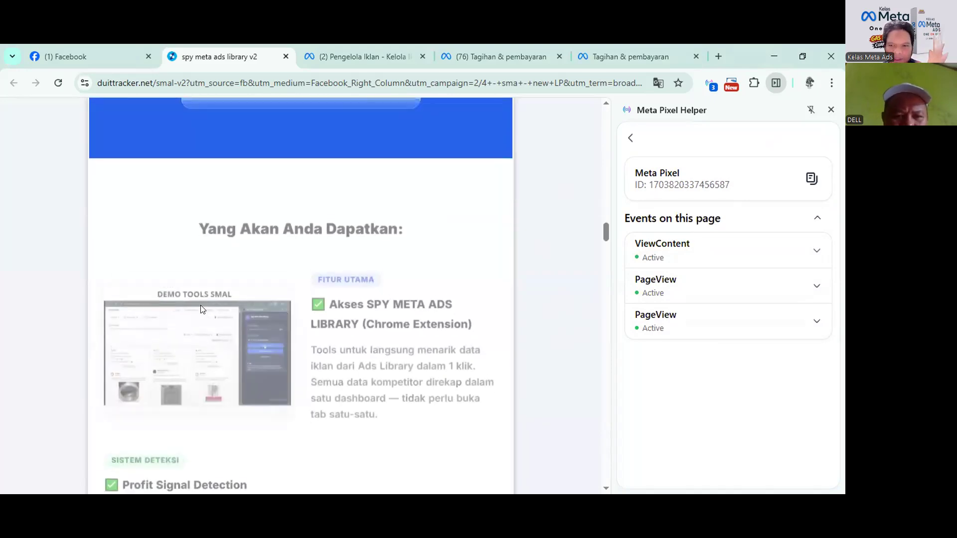
pyautogui.scroll(-15, 202, 309)
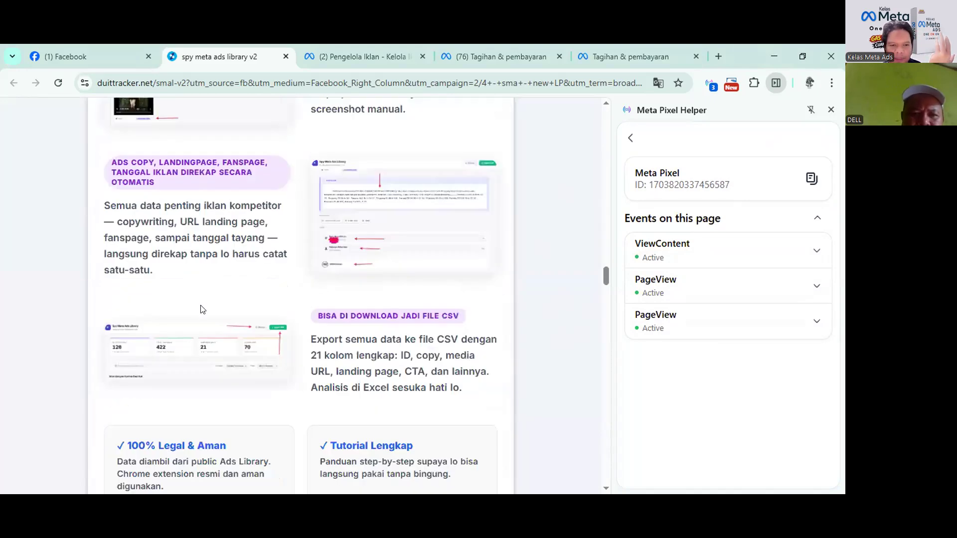
pyautogui.scroll(-15, 201, 303)
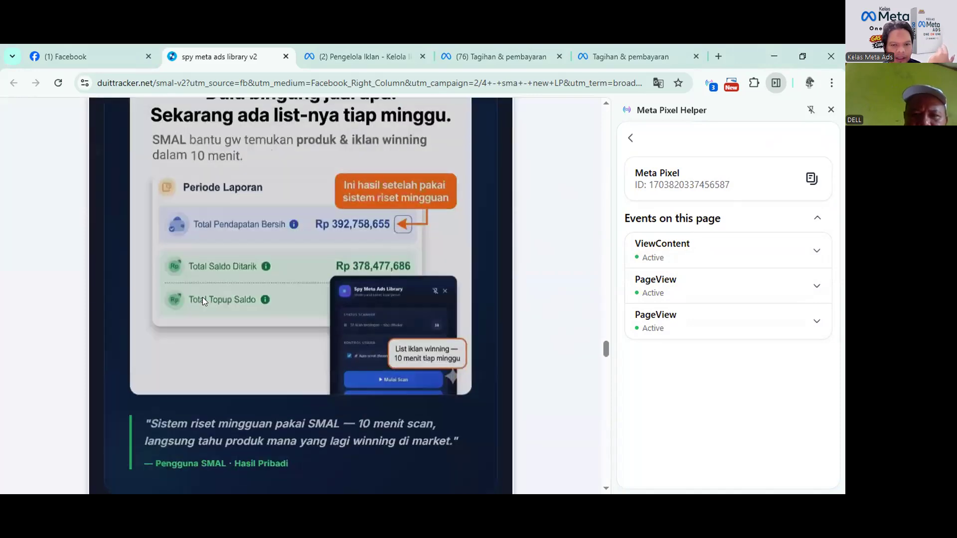
pyautogui.scroll(-15, 226, 233)
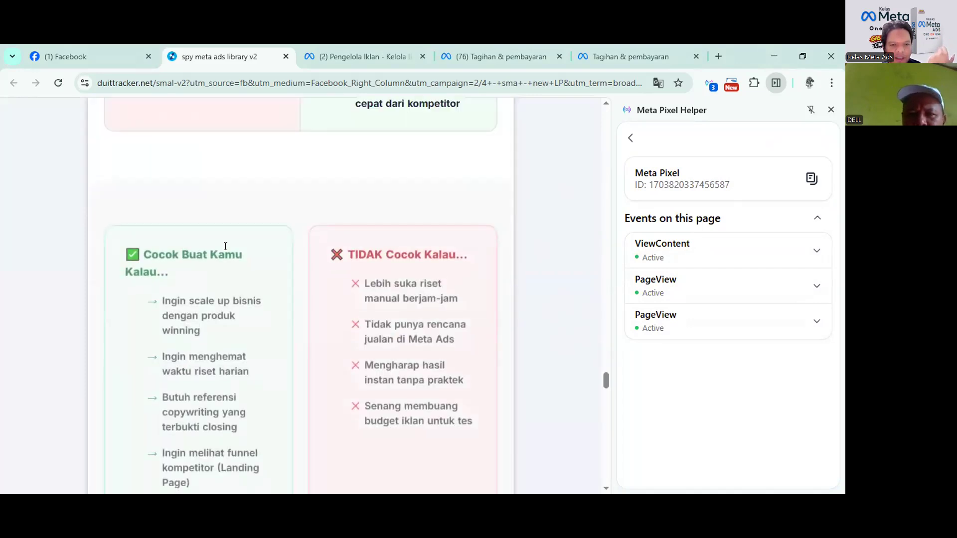
pyautogui.scroll(3, 227, 247)
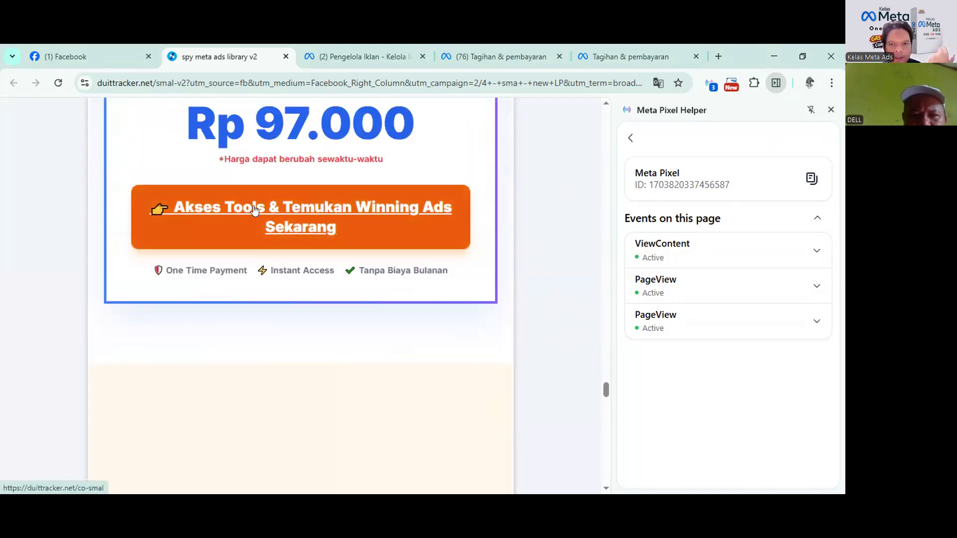
# Open the duittracker.net/co-smal checkout, inspect its AddToCart event, then go back to the landing page.
pyautogui.click(254, 207)
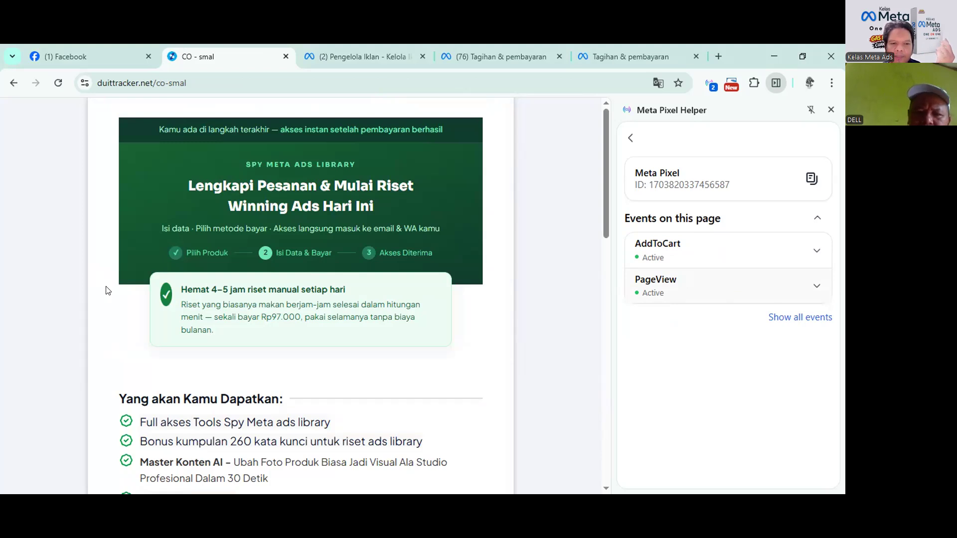
pyautogui.scroll(-10, 106, 290)
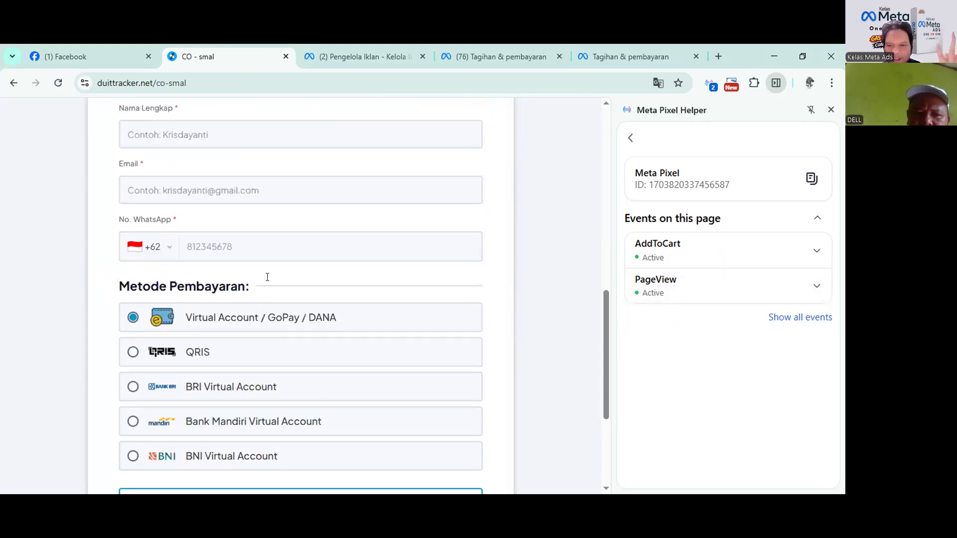
pyautogui.click(812, 258)
pyautogui.click(812, 258)
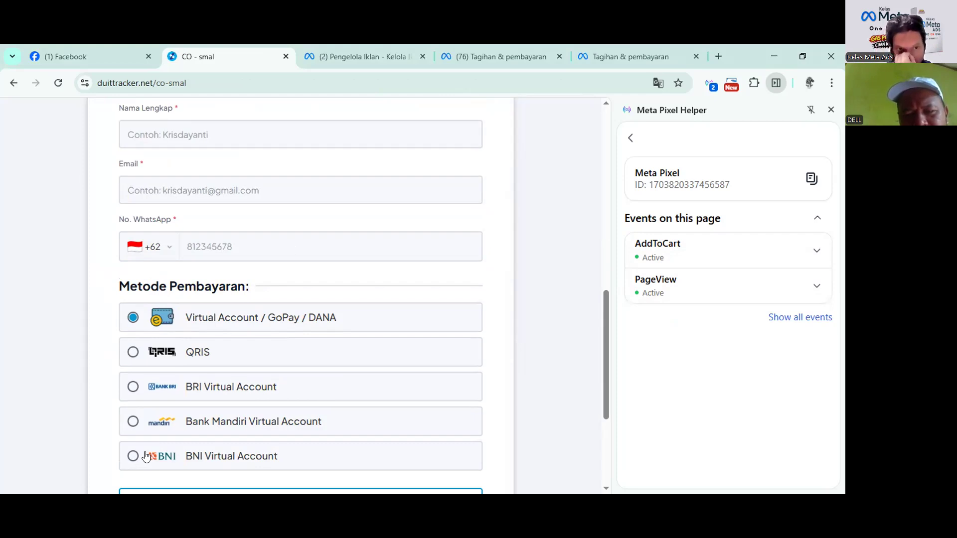
pyautogui.scroll(-4, 192, 453)
pyautogui.scroll(5, 195, 450)
pyautogui.scroll(-5, 194, 451)
pyautogui.scroll(5, 195, 451)
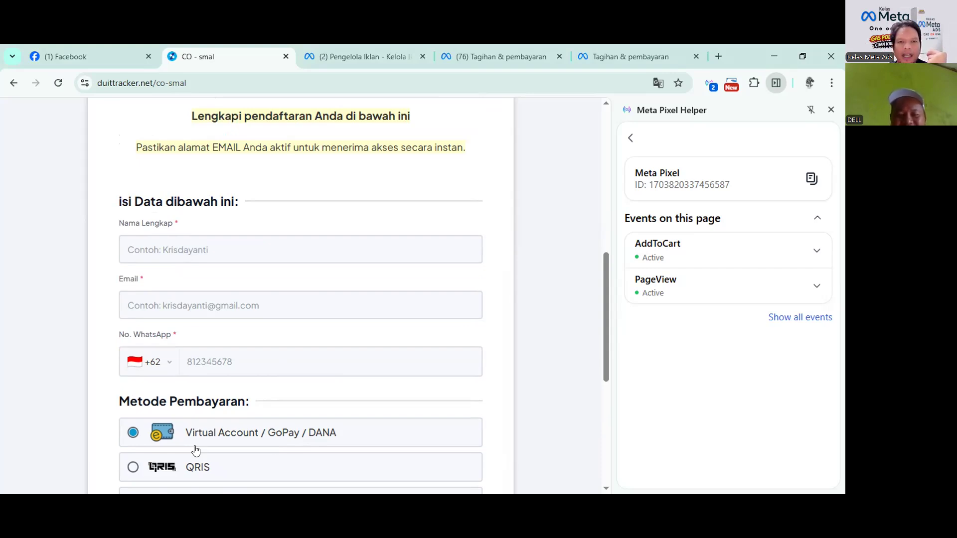
pyautogui.scroll(5, 190, 331)
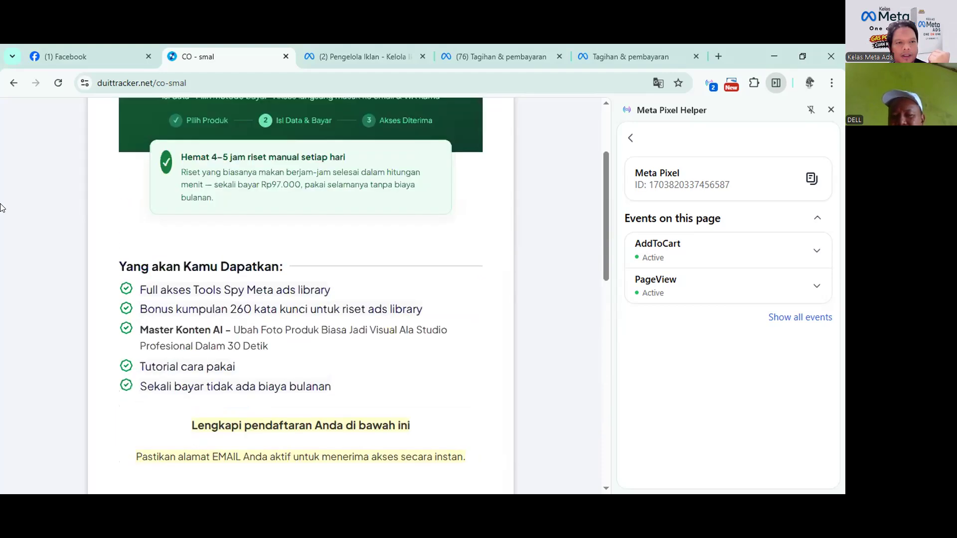
pyautogui.click(14, 83)
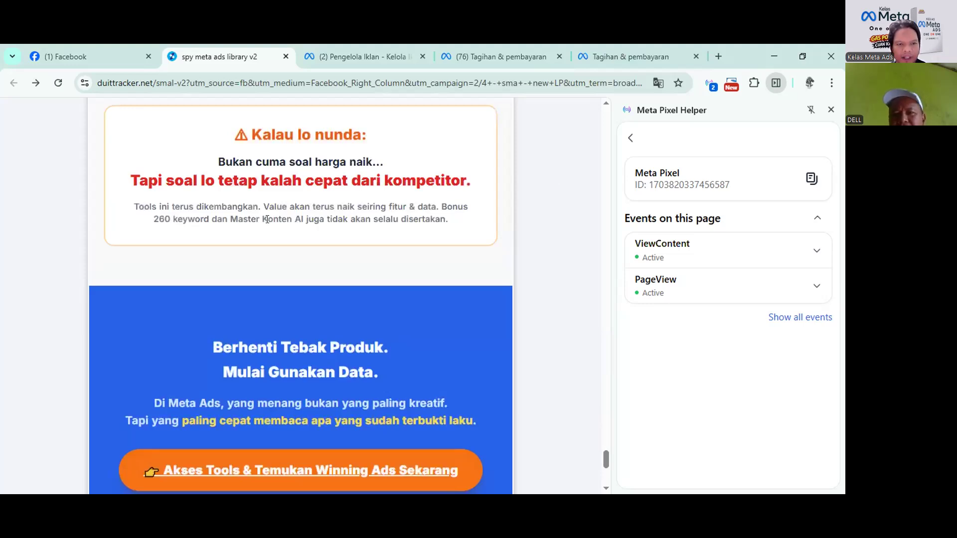
# Scroll the landing page, then switch to the Affiliateku.com window where no pixels are found.
pyautogui.scroll(-4, 267, 219)
pyautogui.scroll(4, 267, 220)
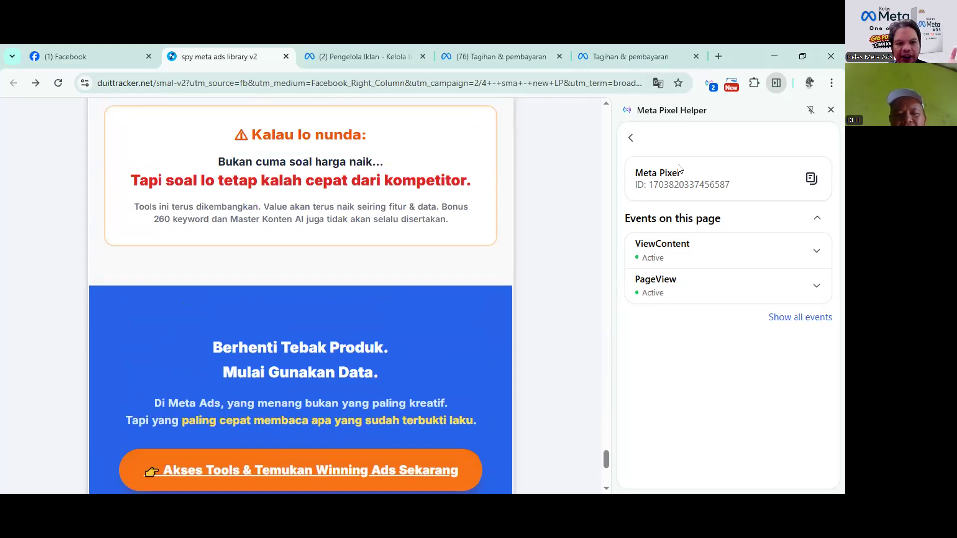
pyautogui.hotkey('alt', 'Tab')
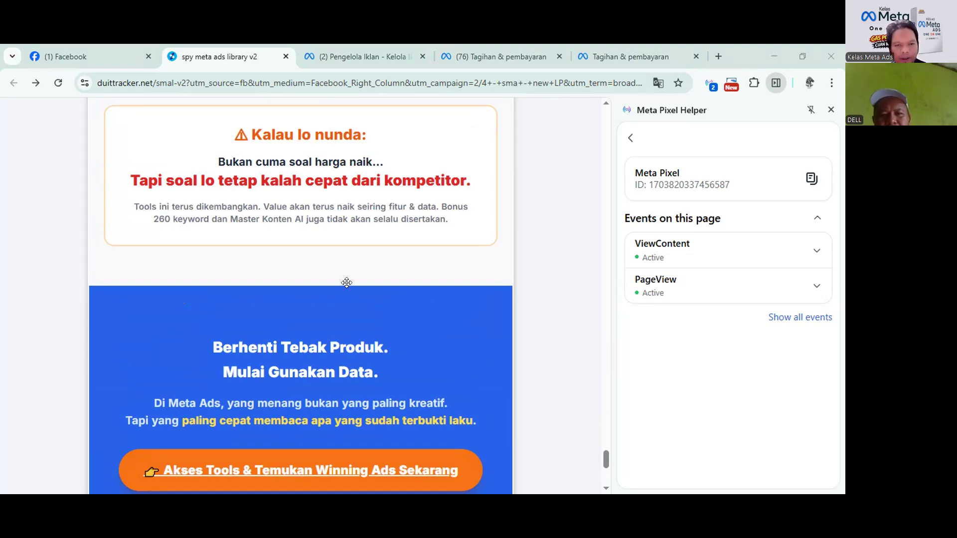
pyautogui.scroll(-6, 347, 283)
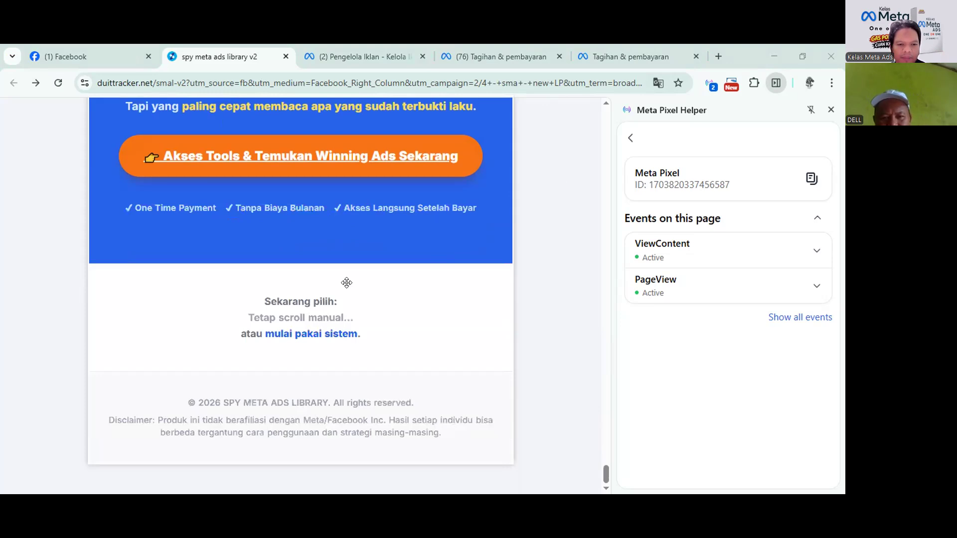
pyautogui.scroll(5, 346, 283)
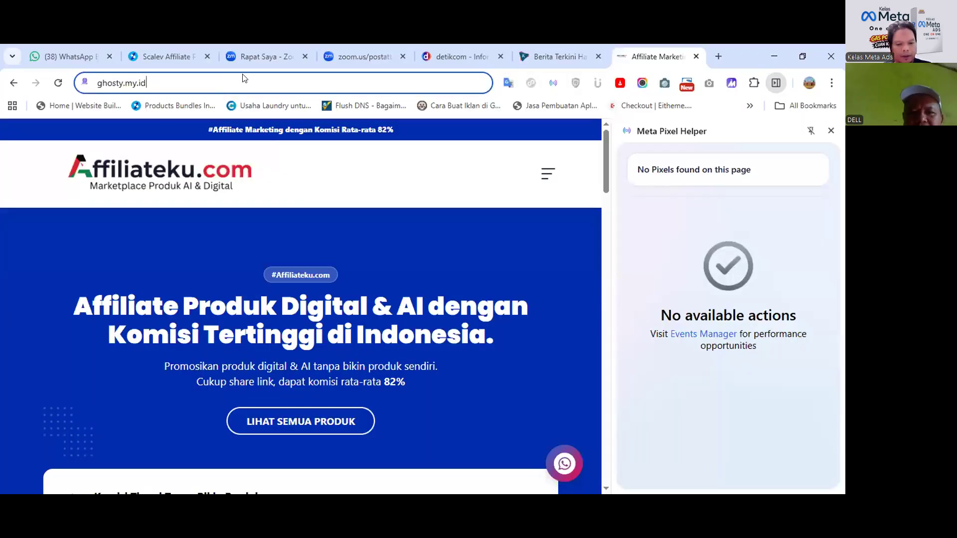
# Open Gemini, close the pixel checker panel, and attach Screenshot_593.
pyautogui.write('ge')
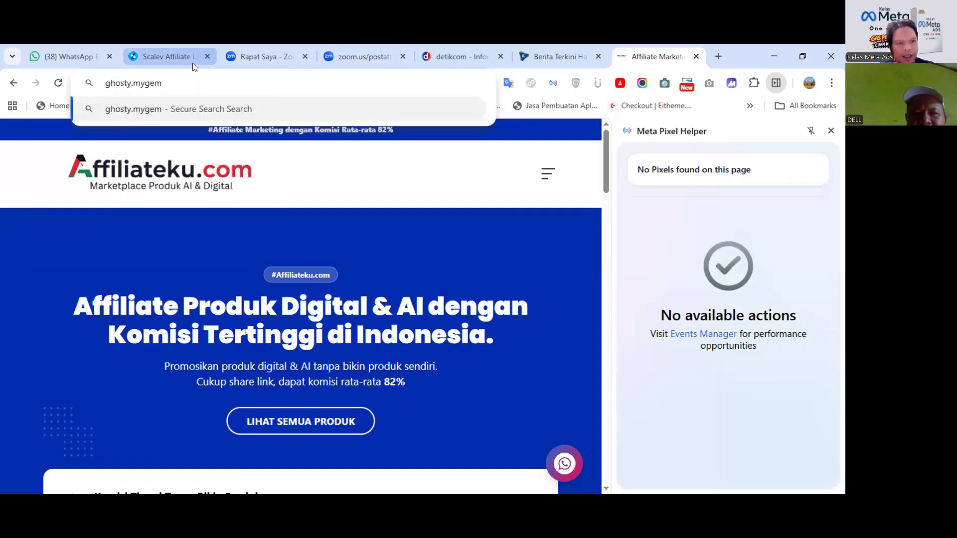
pyautogui.write('ge')
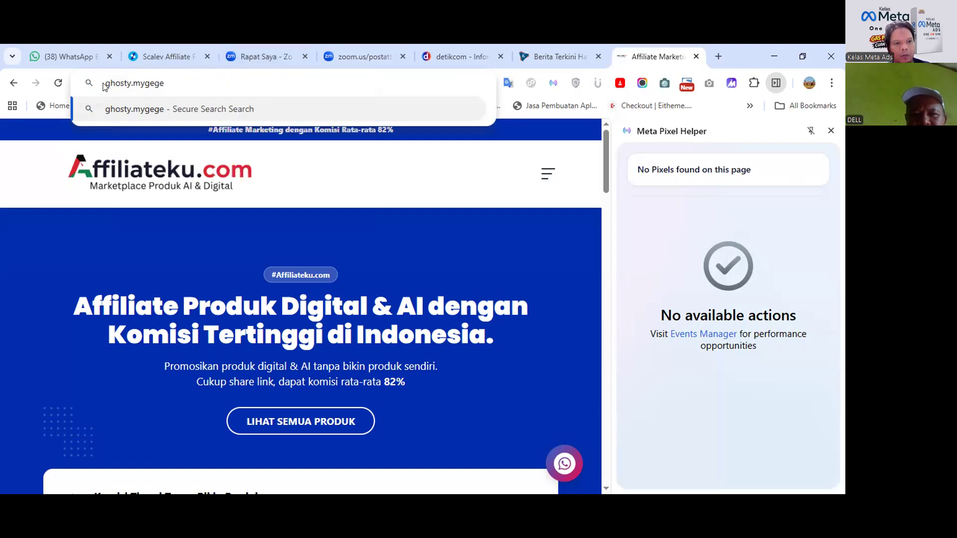
pyautogui.moveTo(104, 83); pyautogui.dragTo(244, 82)
pyautogui.write('g')
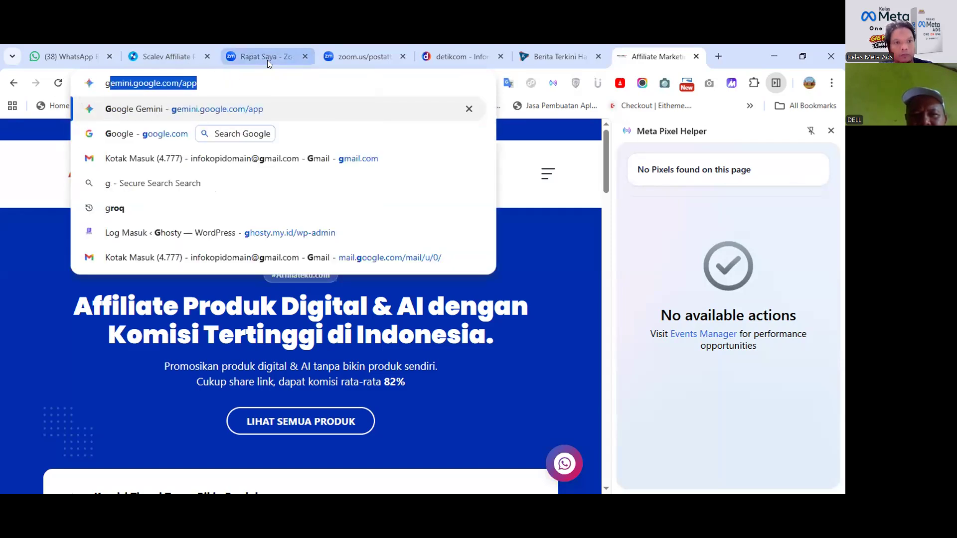
pyautogui.press('Return')
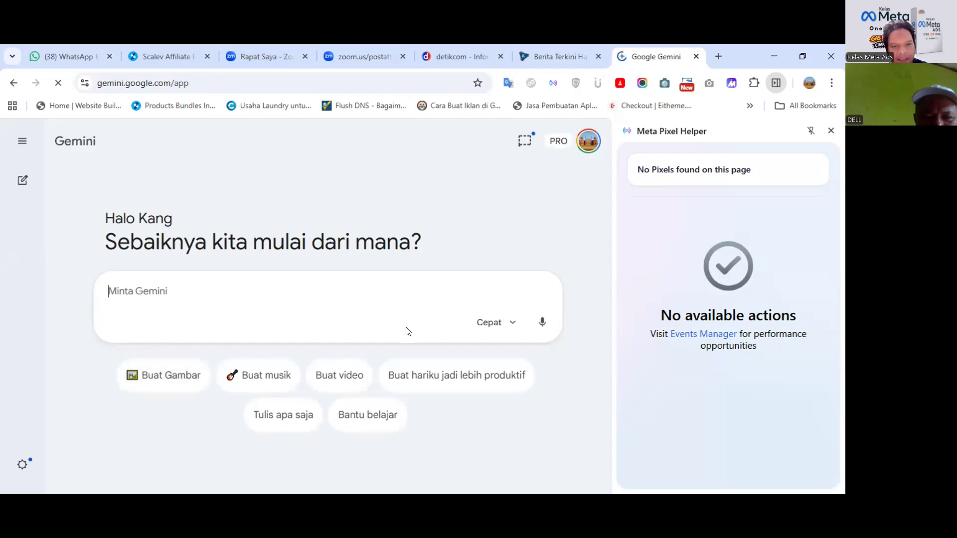
pyautogui.click(832, 132)
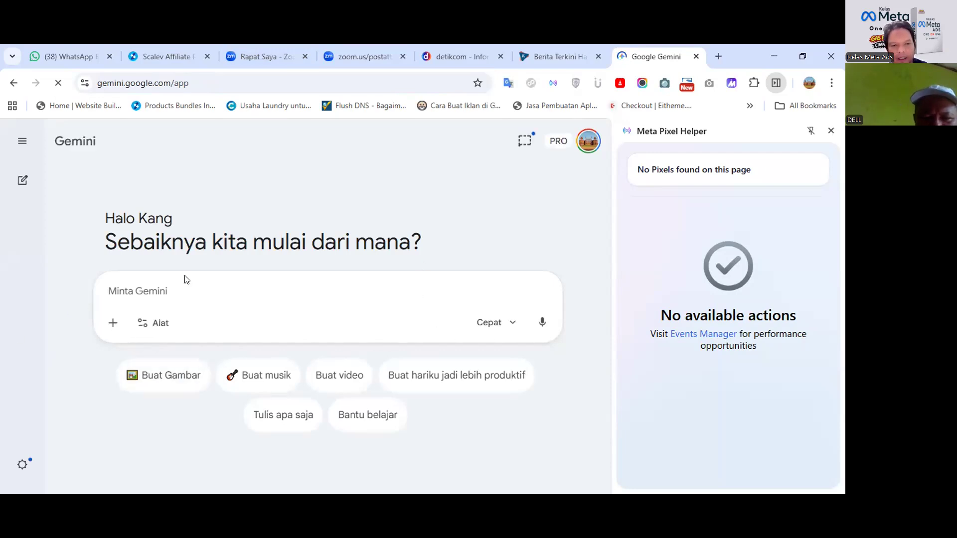
pyautogui.click(227, 325)
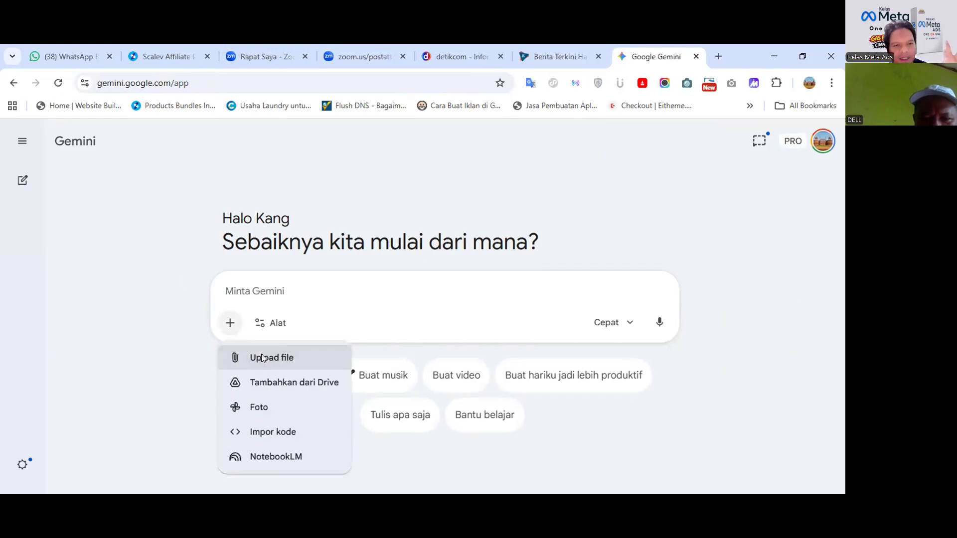
pyautogui.click(262, 358)
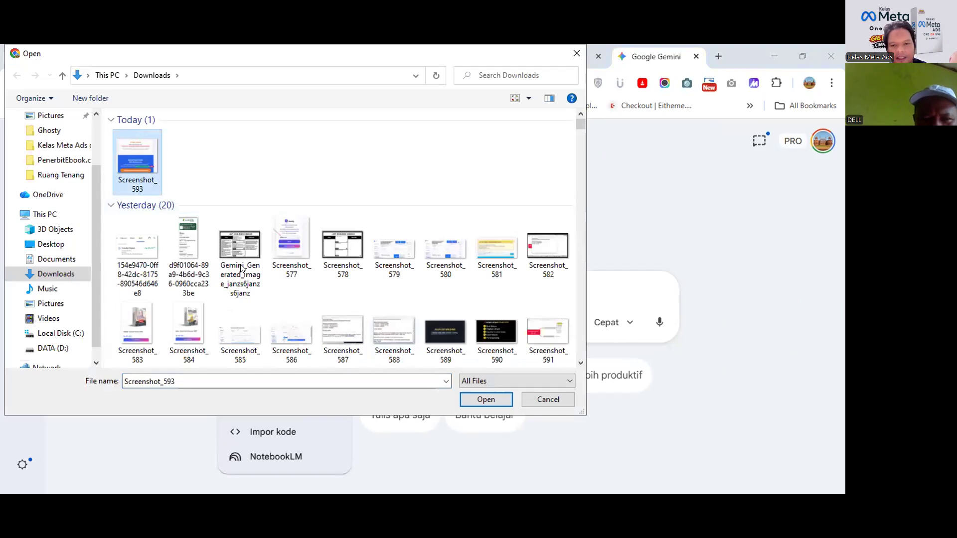
pyautogui.doubleClick(240, 268)
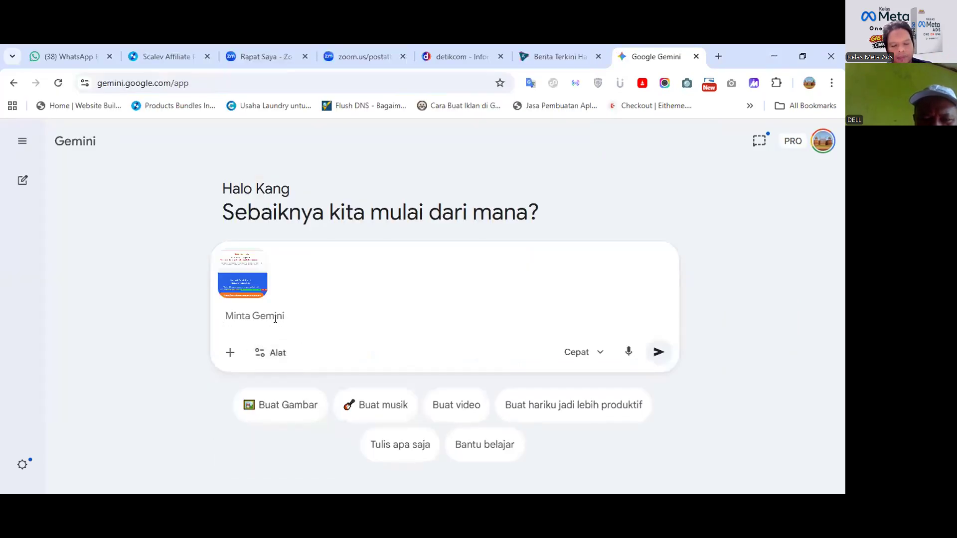
# Draft a three-line prompt asking for the most accurate interests from the View content, page view, add-to-cart events.
pyautogui.write('analisa interest')
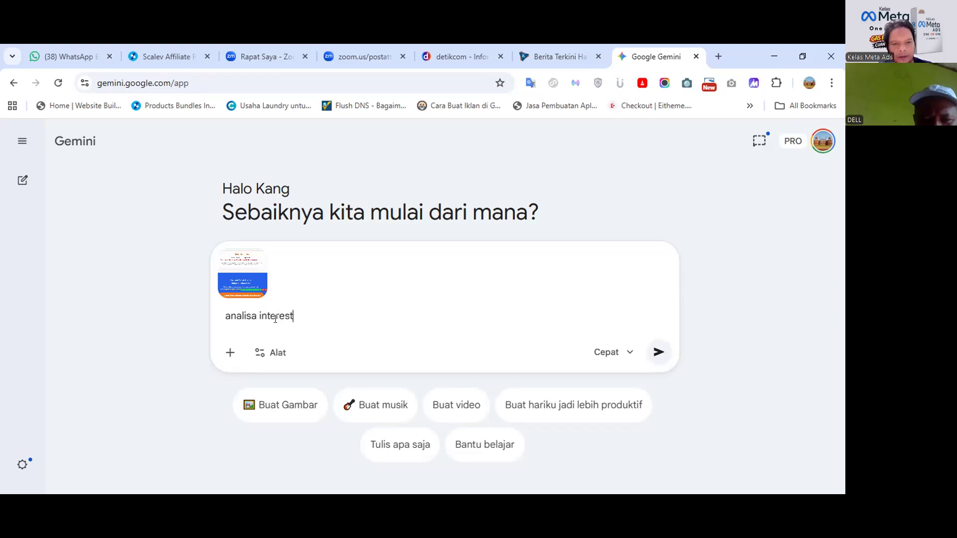
pyautogui.write('nya gw ')
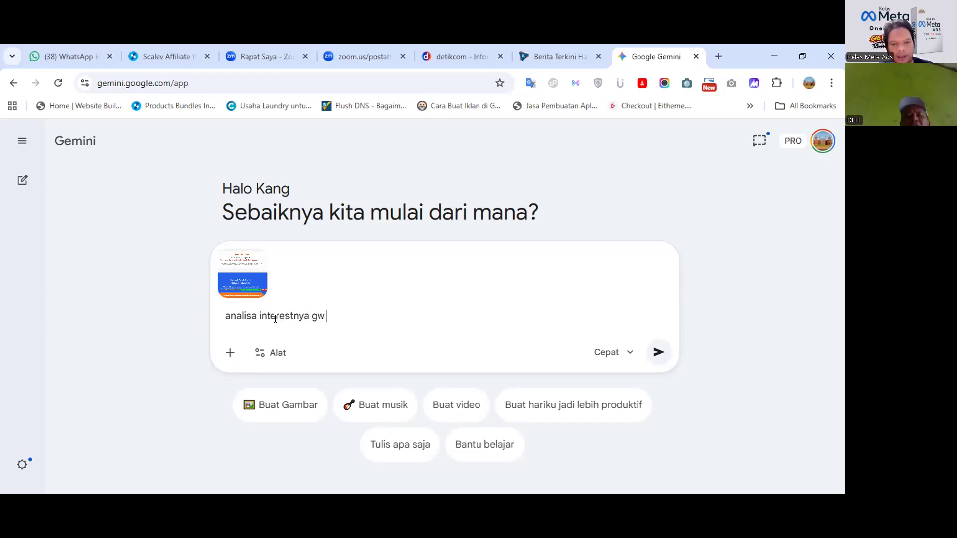
pyautogui.write('tadi udah lia')
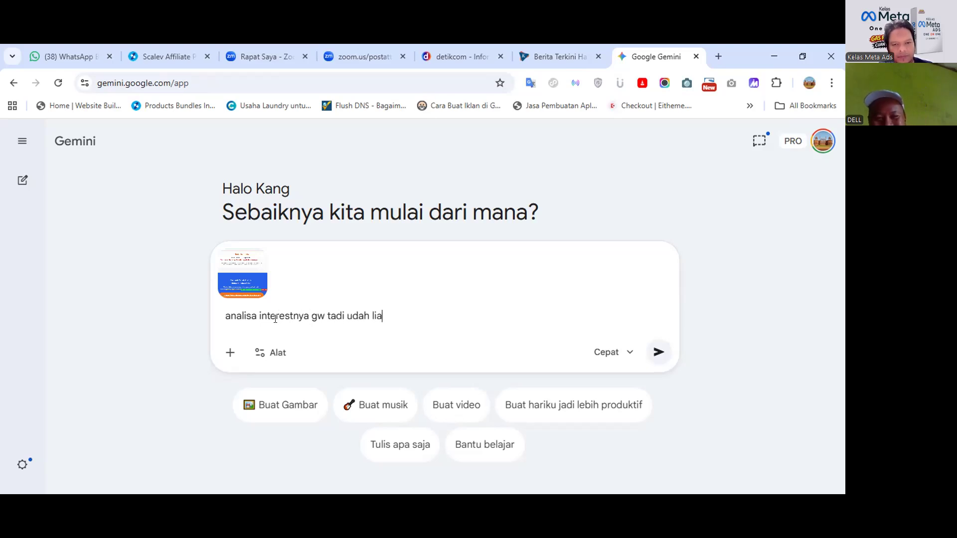
pyautogui.write('a')
pyautogui.press('BackSpace')
pyautogui.write('hat even')
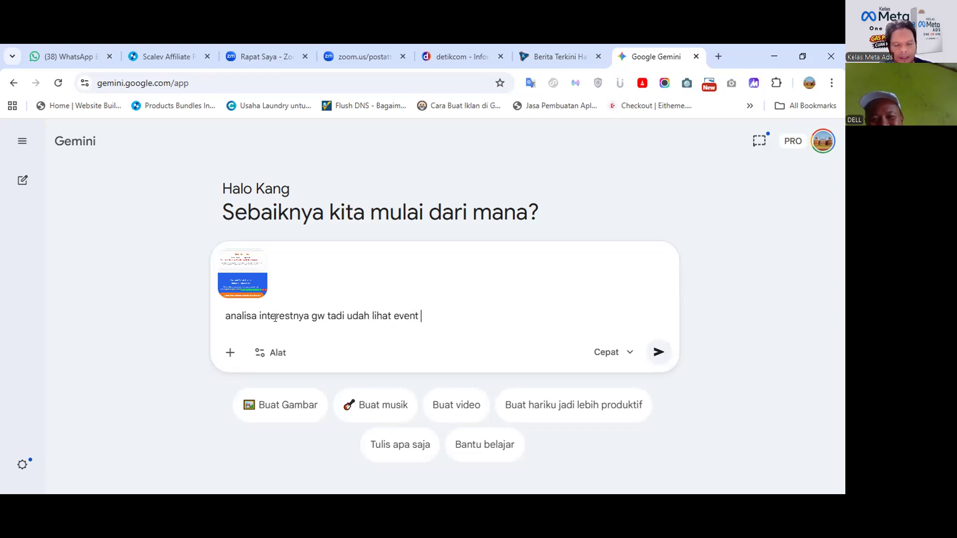
pyautogui.write('t ')
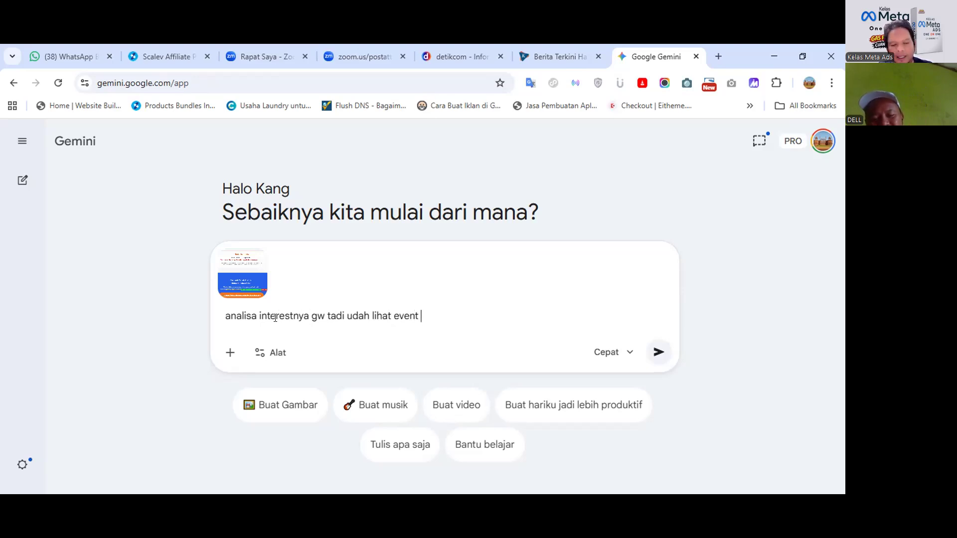
pyautogui.write('ads nya')
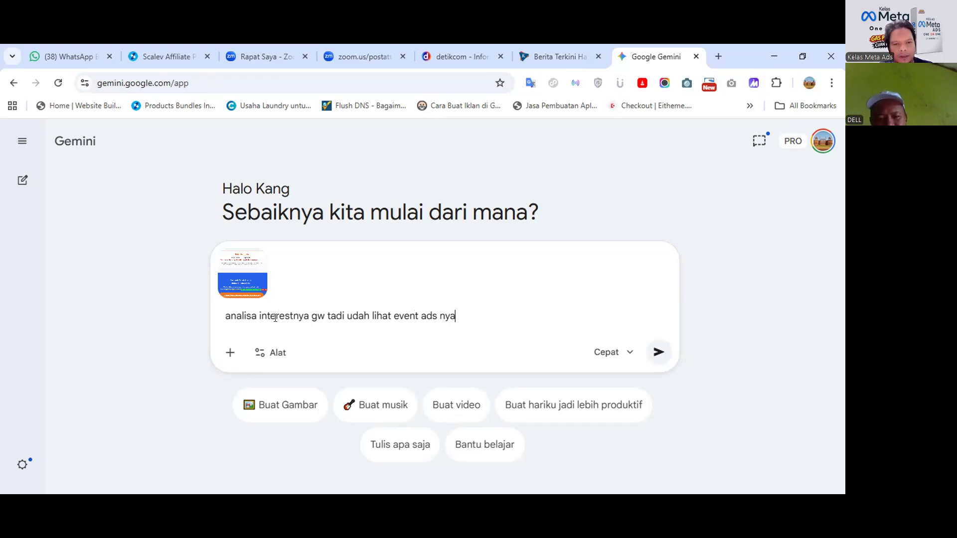
pyautogui.hotkey('shift', 'Return')
pyautogui.write('dia mengarahkan ke View conten')
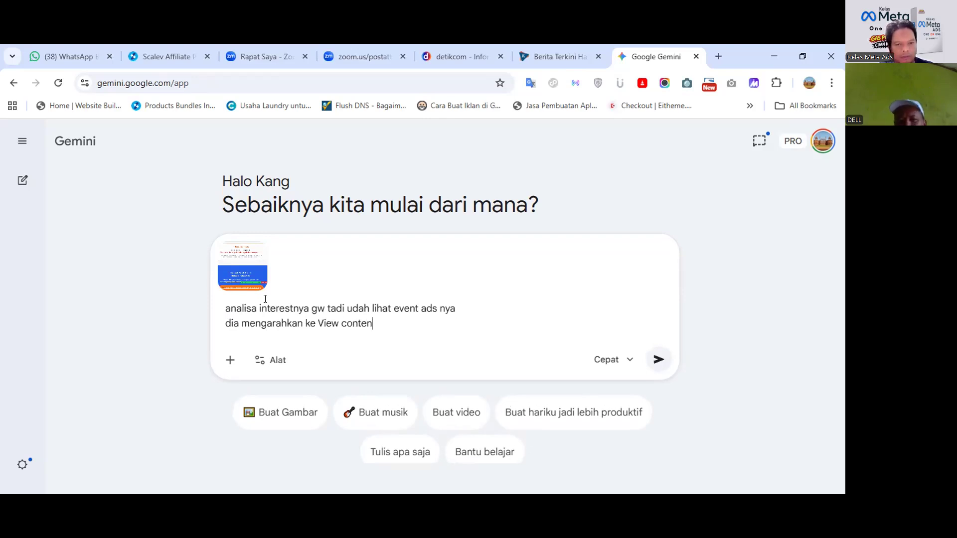
pyautogui.write('t, page view, d')
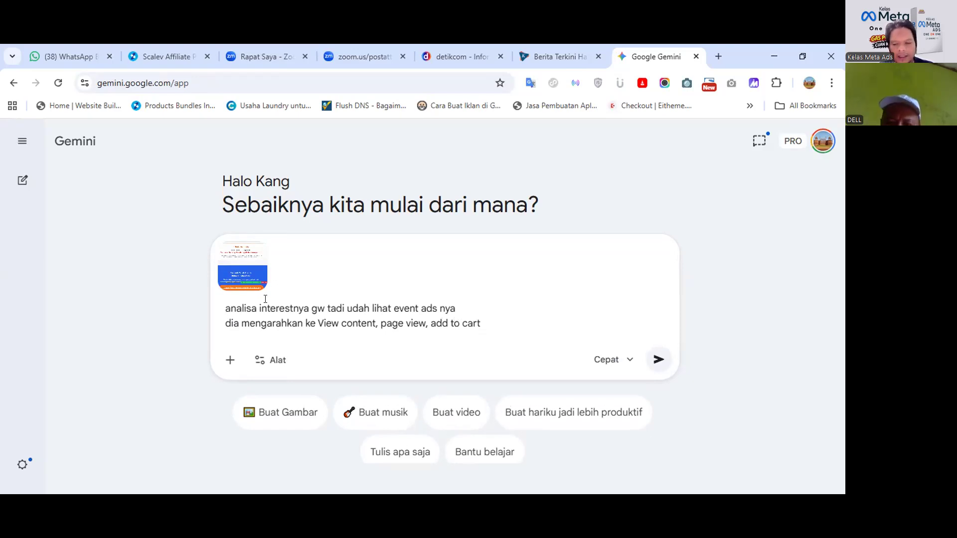
pyautogui.write('dd to cart')
pyautogui.hotkey('shift', 'Return')
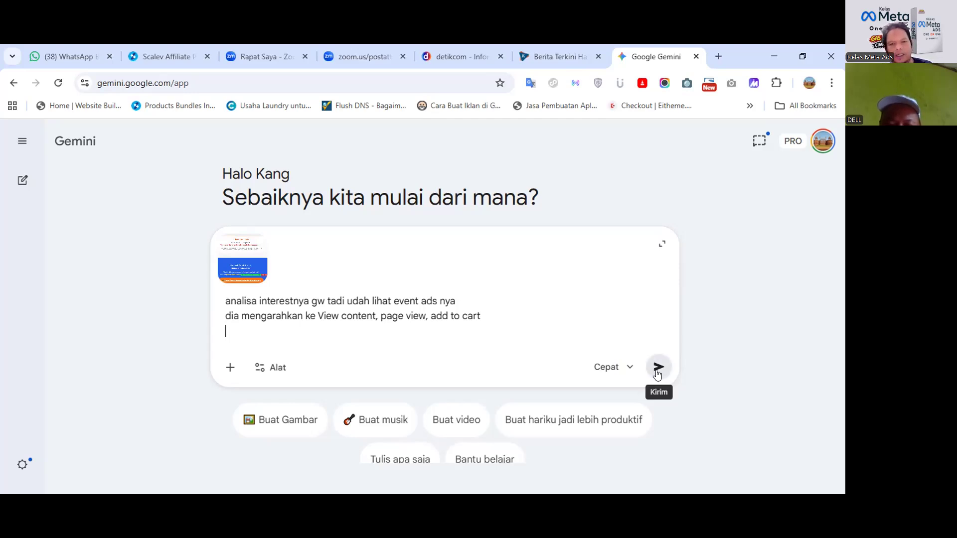
pyautogui.write('riksa')
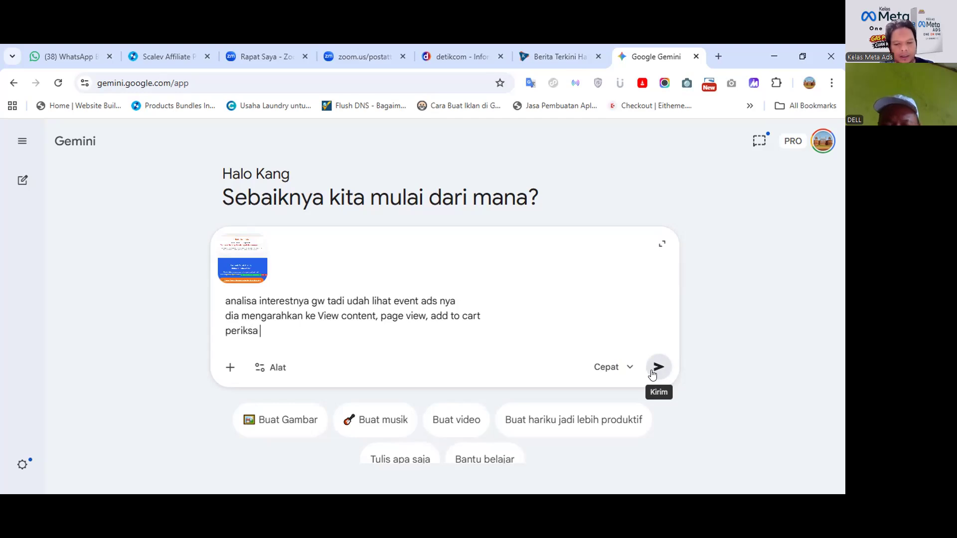
pyautogui.write(' interestnya kira2 pali')
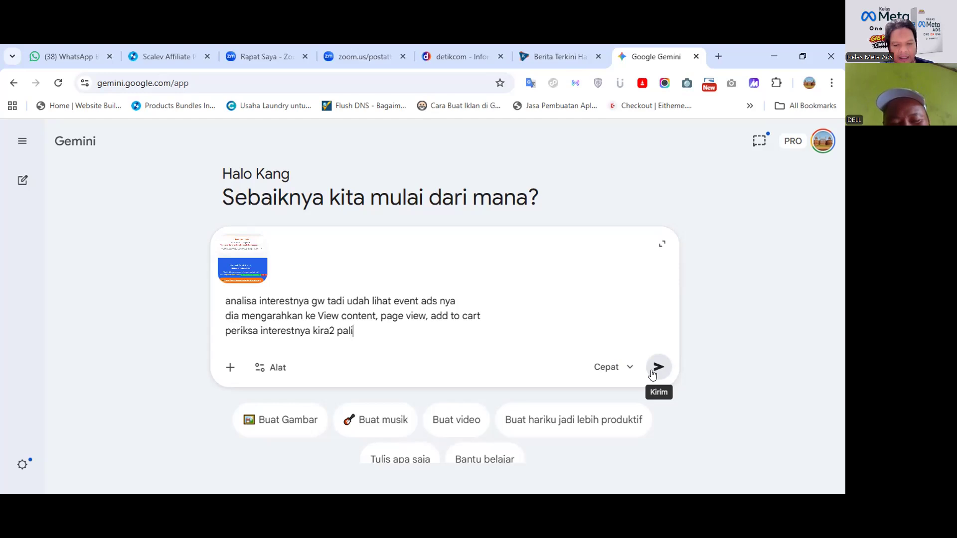
pyautogui.write('ng akurat ke')
pyautogui.write('iarahka')
pyautogui.write('n ke audienc')
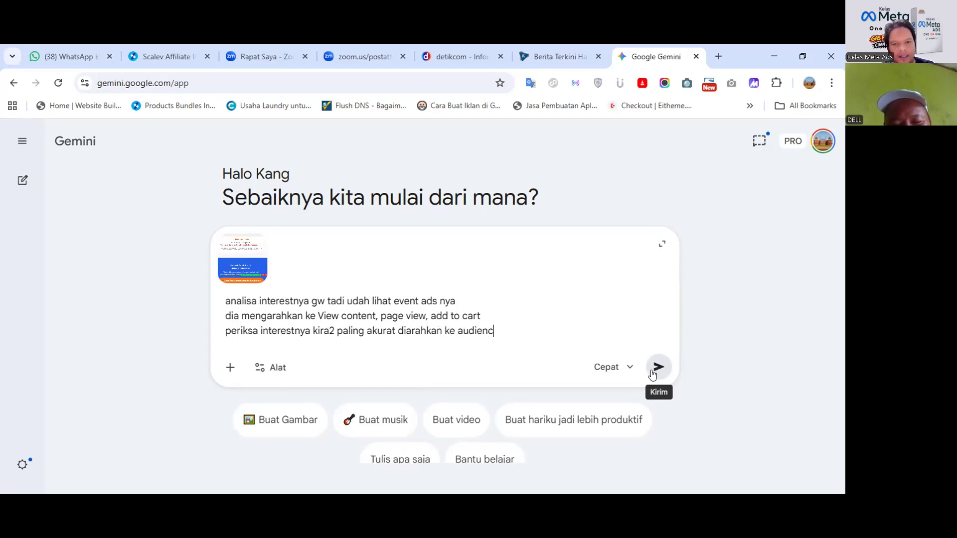
pyautogui.write('e yg mana')
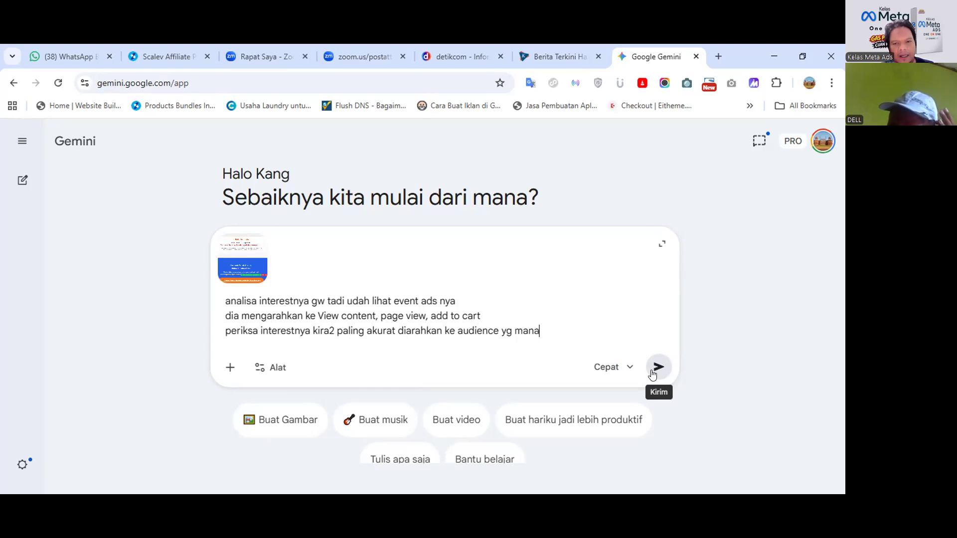
# Send the screenshot prompt to Gemini and read the start of its analysis.
pyautogui.click(654, 372)
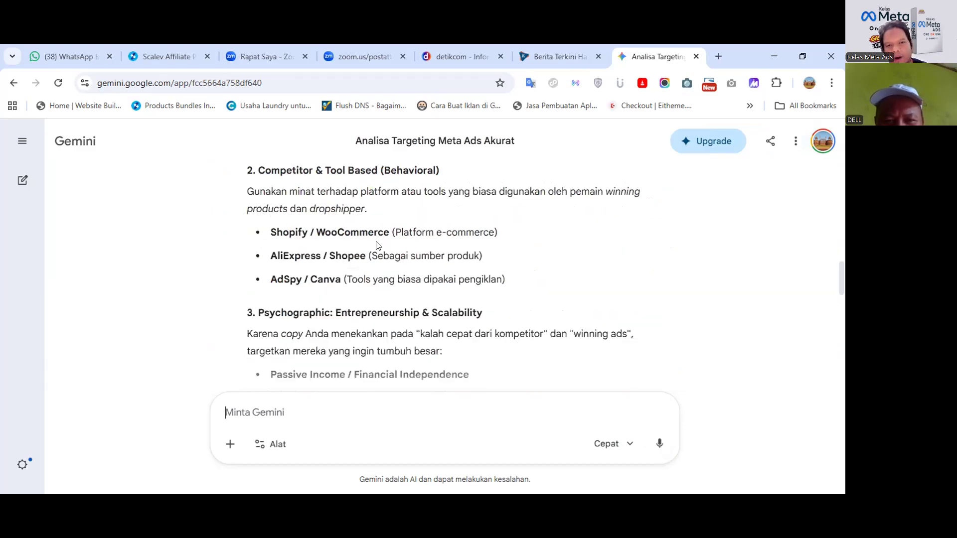
pyautogui.scroll(-2, 487, 241)
pyautogui.scroll(-5, 292, 259)
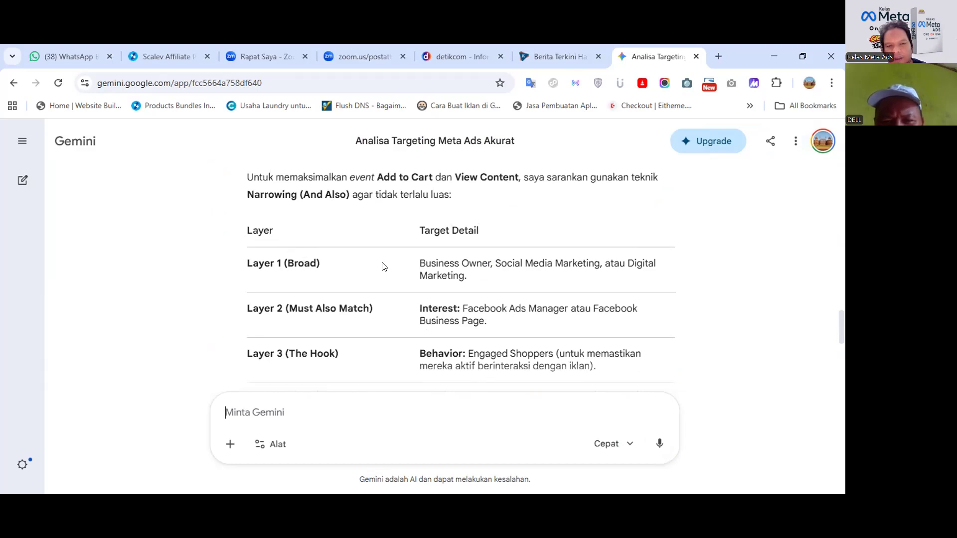
pyautogui.scroll(-1, 363, 302)
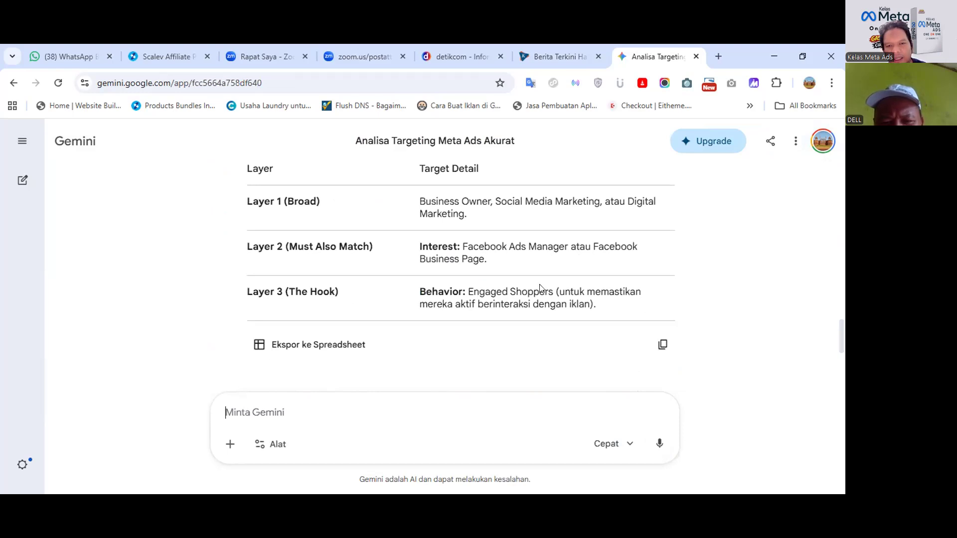
pyautogui.scroll(1, 542, 289)
# Highlight the Layer 2 interest suggestion and scroll through the rest of the analysis.
pyautogui.moveTo(496, 321); pyautogui.dragTo(464, 303)
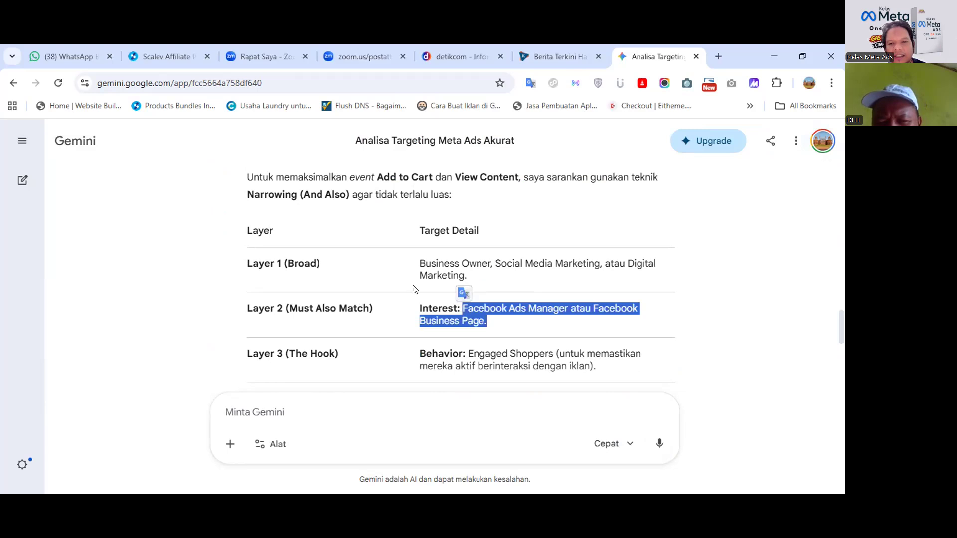
pyautogui.scroll(-4, 413, 289)
pyautogui.scroll(15, 414, 286)
pyautogui.scroll(5, 415, 283)
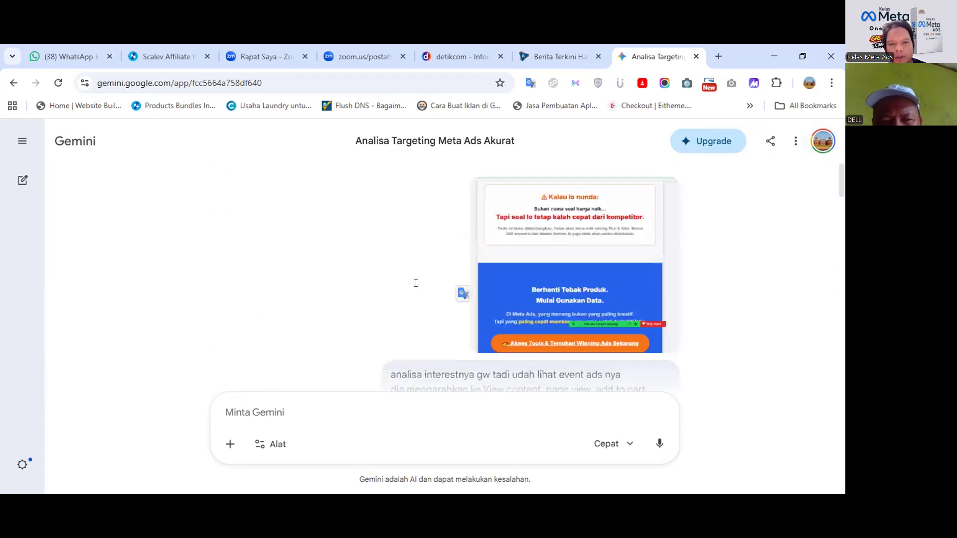
pyautogui.scroll(-3, 461, 336)
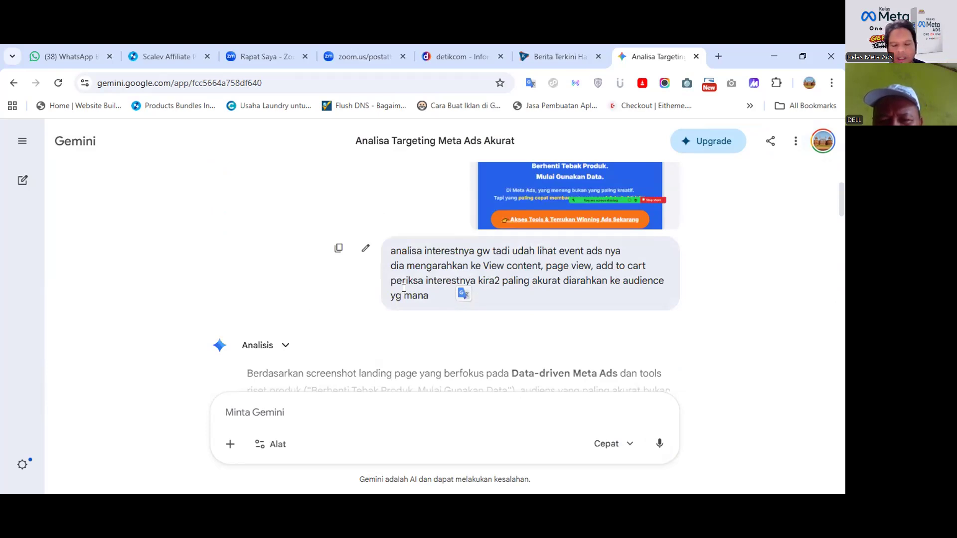
pyautogui.scroll(-4, 404, 288)
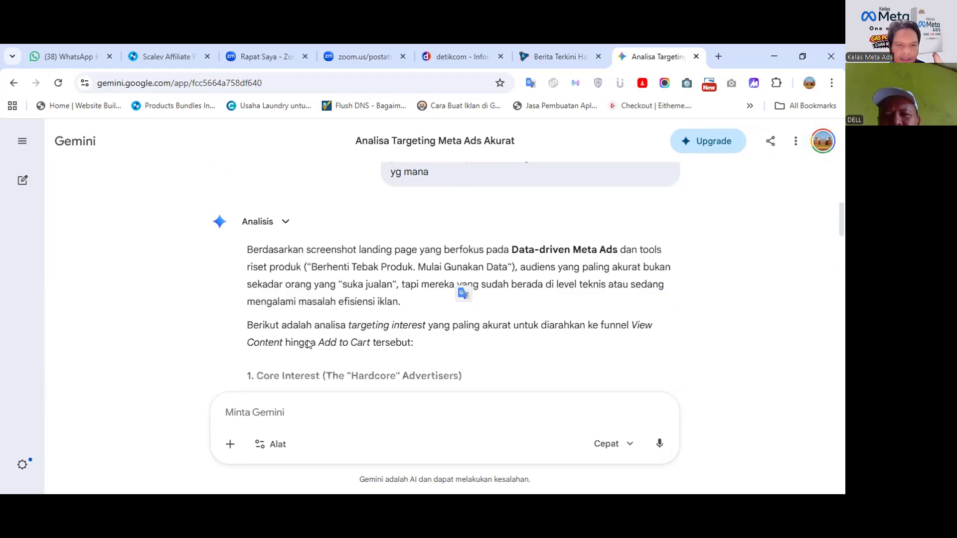
pyautogui.scroll(-4, 280, 326)
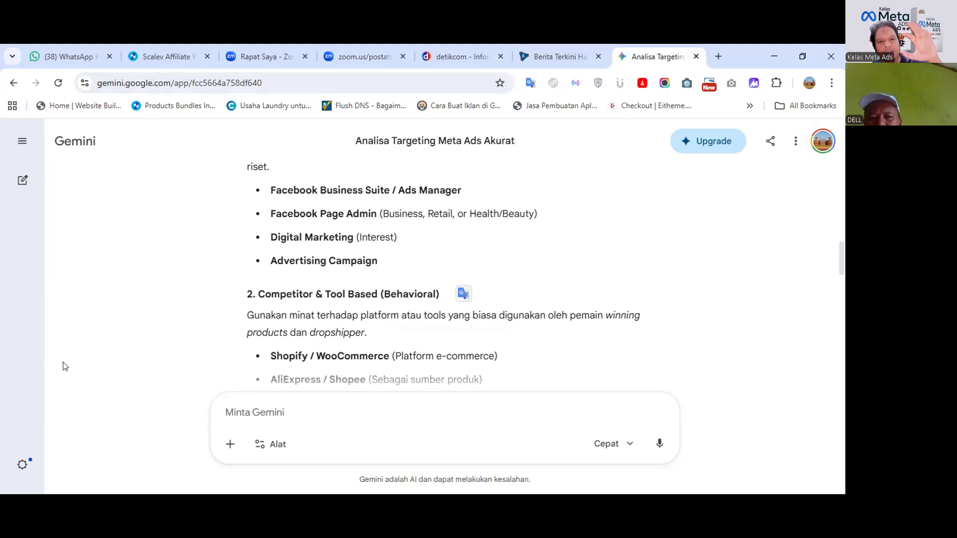
pyautogui.scroll(12, 368, 304)
pyautogui.scroll(-4, 368, 304)
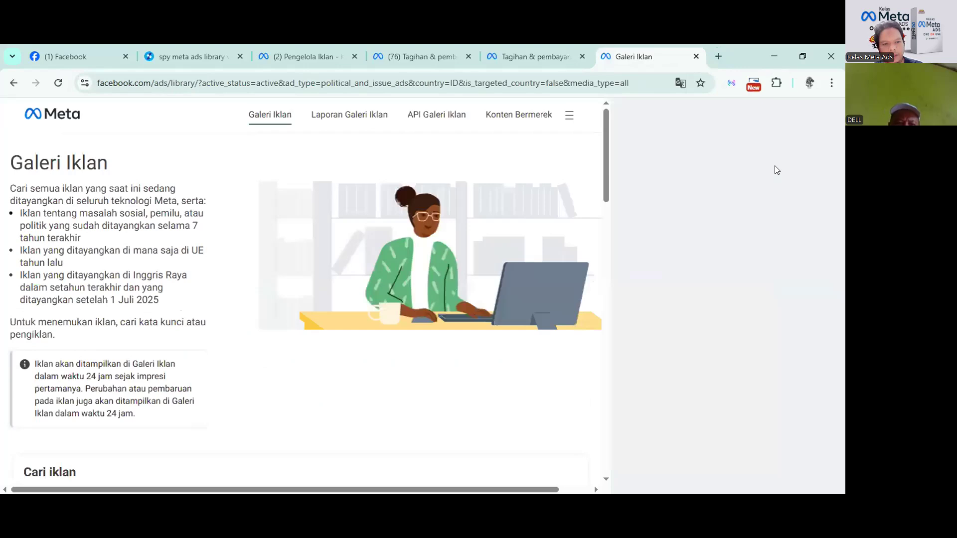
# Set the ad category to Semua iklan and rerun the recent 'kain batik' search.
pyautogui.scroll(-3, 274, 320)
pyautogui.click(273, 336)
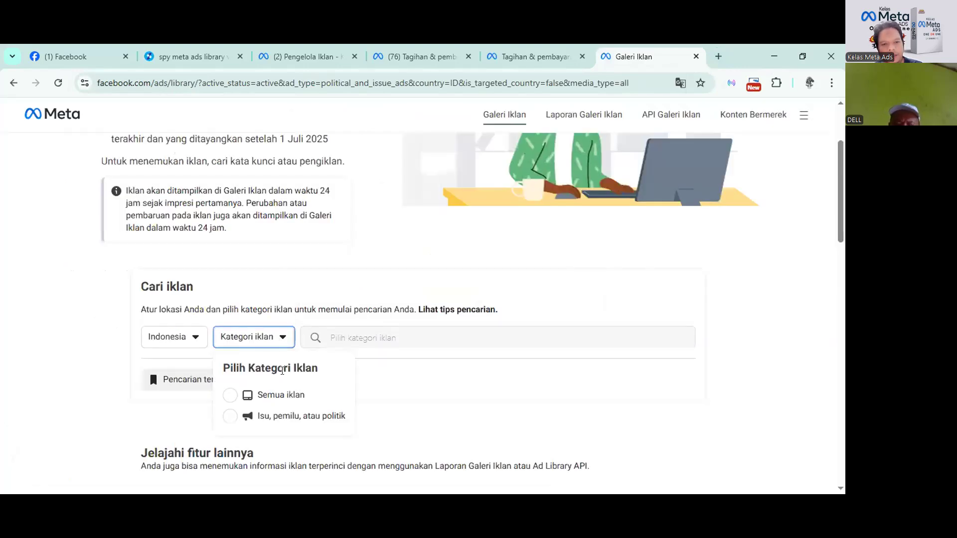
pyautogui.click(281, 394)
pyautogui.click(429, 335)
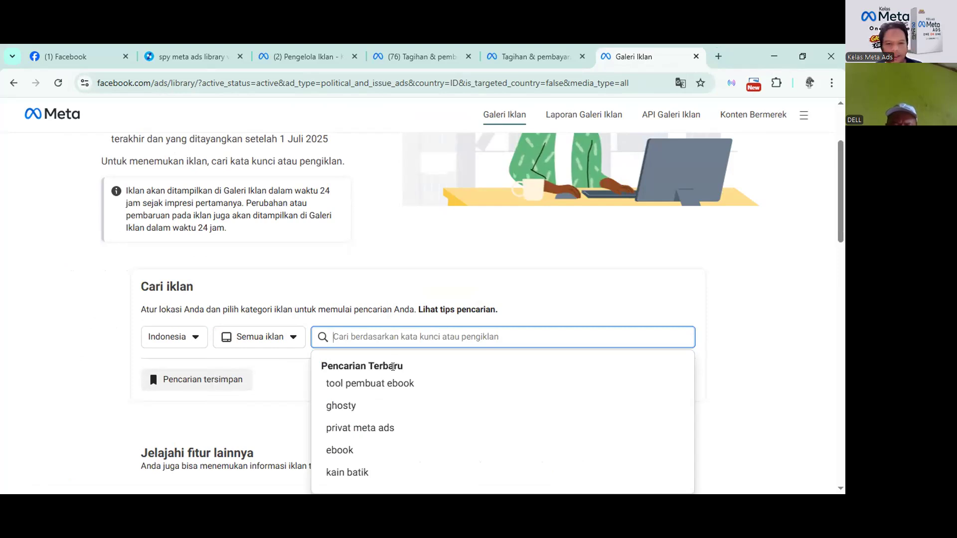
pyautogui.click(368, 474)
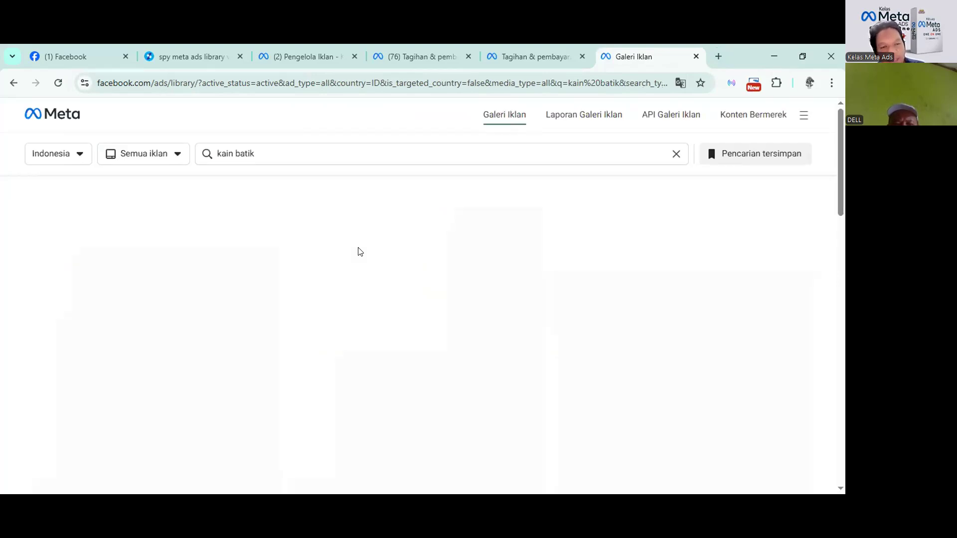
# Scan the first 'kain batik' results, marking an ad's Jumlah impresi rendah label.
pyautogui.scroll(-1, 359, 251)
pyautogui.scroll(1, 358, 251)
pyautogui.scroll(-1, 435, 299)
pyautogui.moveTo(440, 300); pyautogui.dragTo(336, 298)
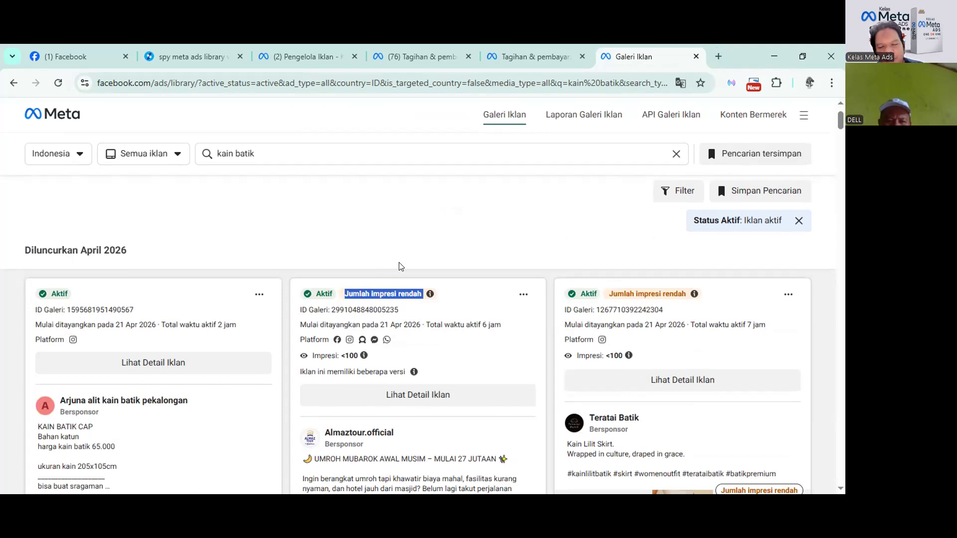
pyautogui.click(462, 302)
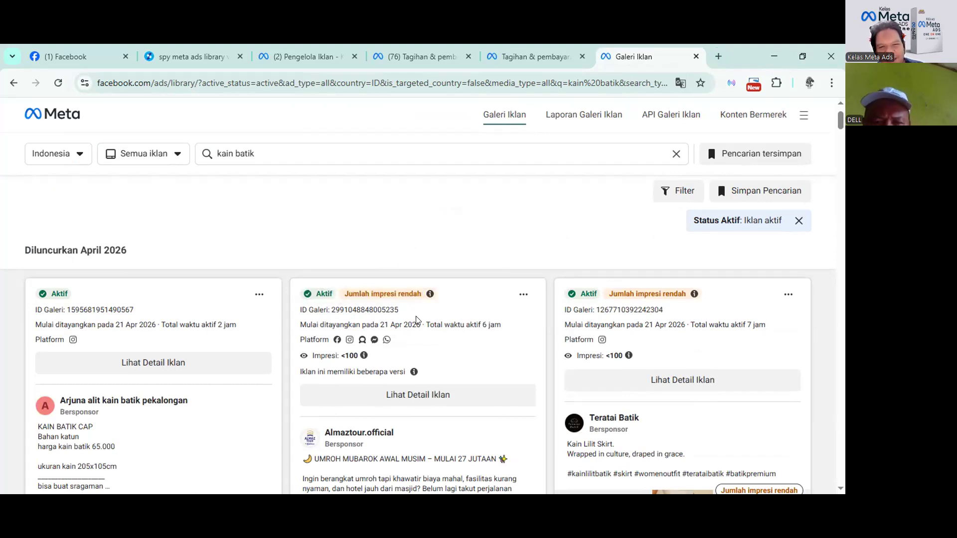
pyautogui.scroll(-3, 416, 316)
pyautogui.scroll(3, 417, 317)
pyautogui.scroll(-1, 418, 317)
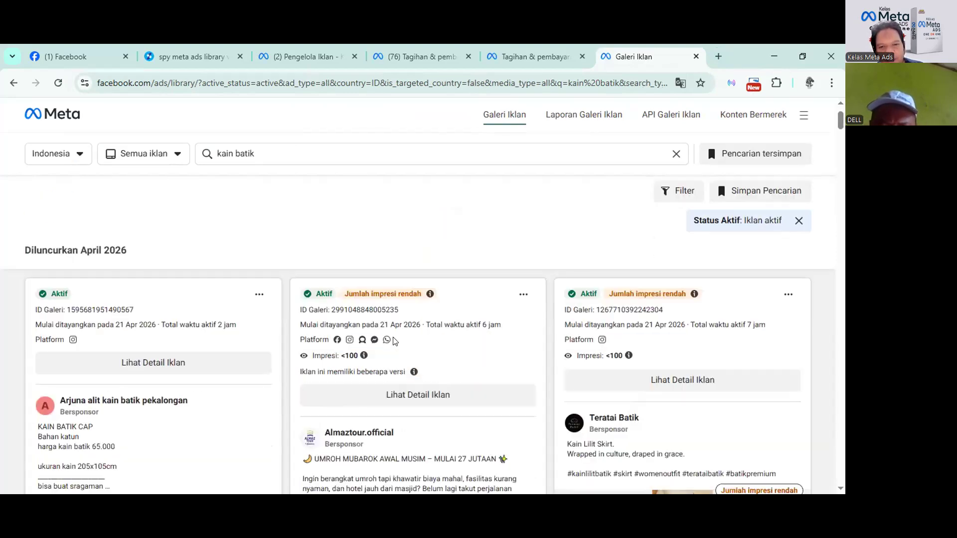
# Scroll further down through the active 'kain batik' ads in Indonesia.
pyautogui.moveTo(365, 357)
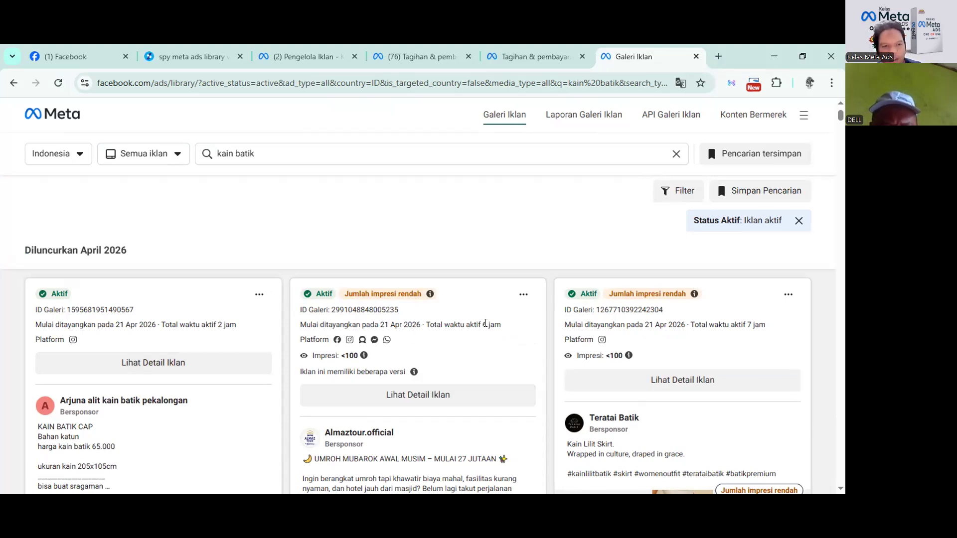
pyautogui.scroll(-1, 486, 323)
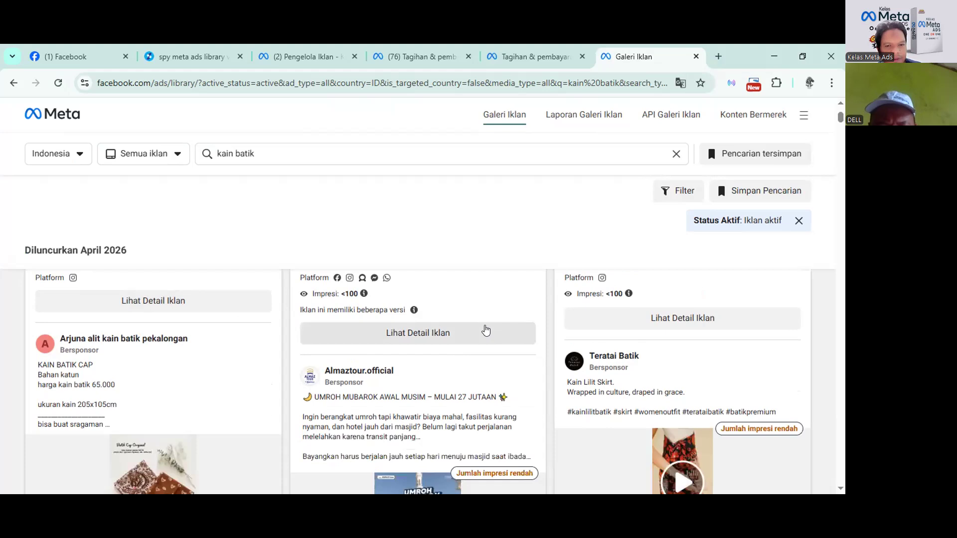
pyautogui.scroll(-2, 486, 330)
pyautogui.scroll(3, 542, 299)
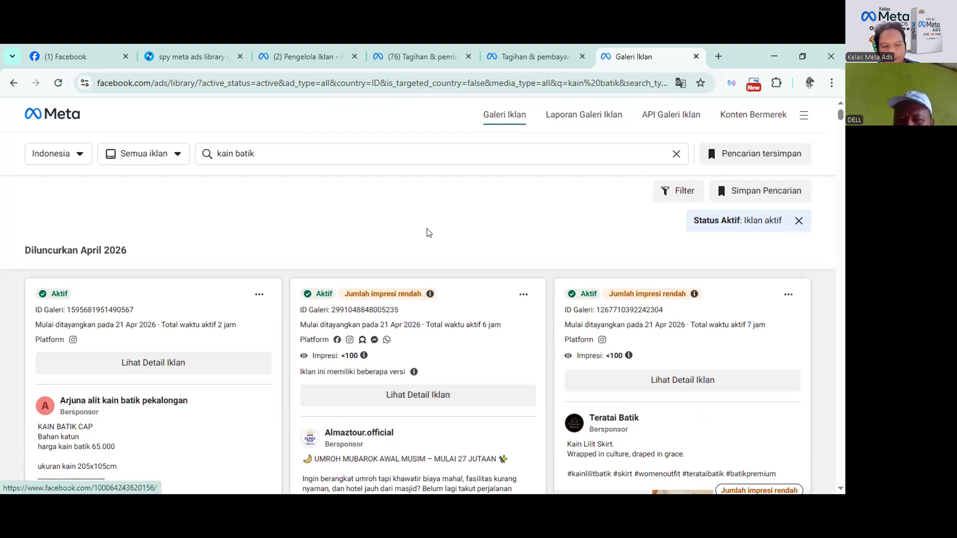
pyautogui.scroll(-10, 432, 327)
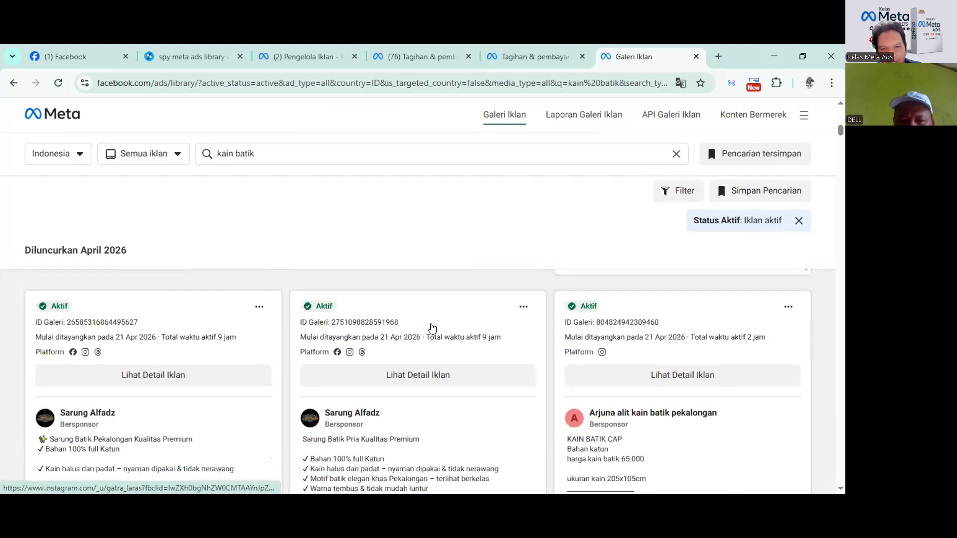
pyautogui.scroll(-4, 431, 328)
pyautogui.scroll(-10, 431, 328)
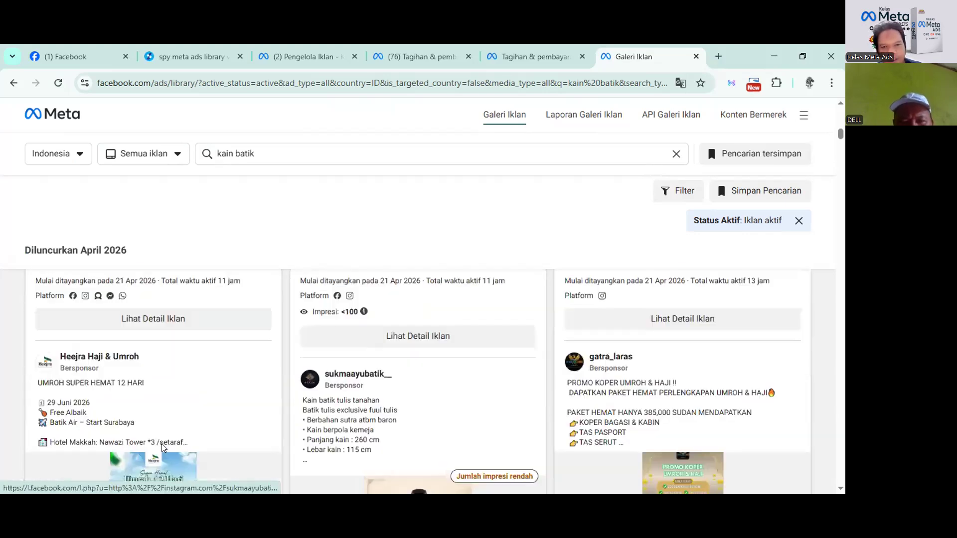
pyautogui.scroll(4, 162, 444)
pyautogui.scroll(-1, 161, 444)
pyautogui.scroll(-15, 162, 444)
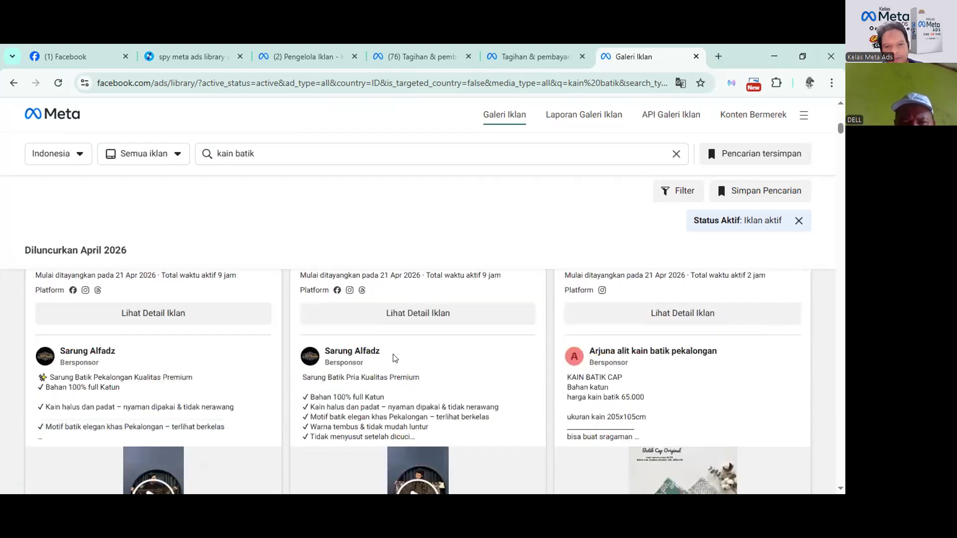
pyautogui.scroll(1, 402, 360)
pyautogui.click(402, 364)
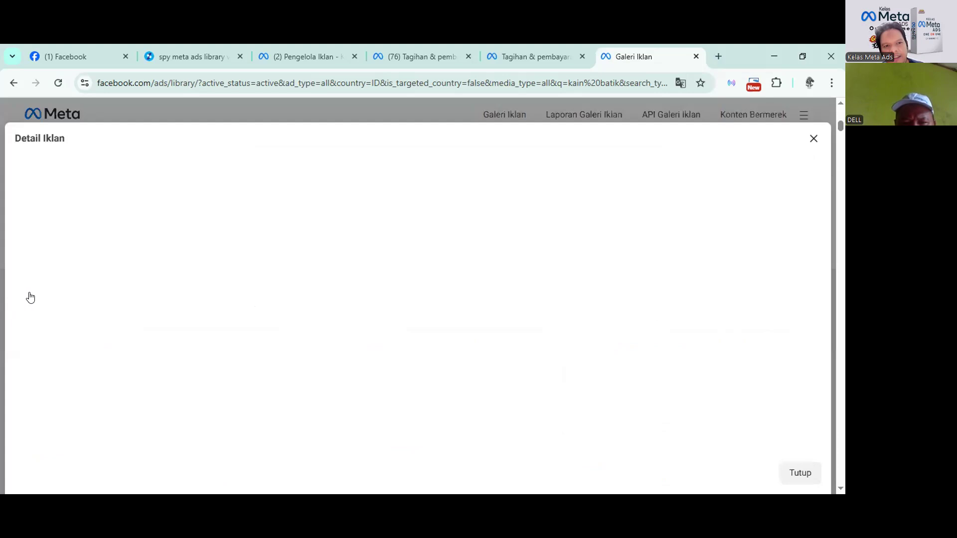
pyautogui.scroll(1, 157, 311)
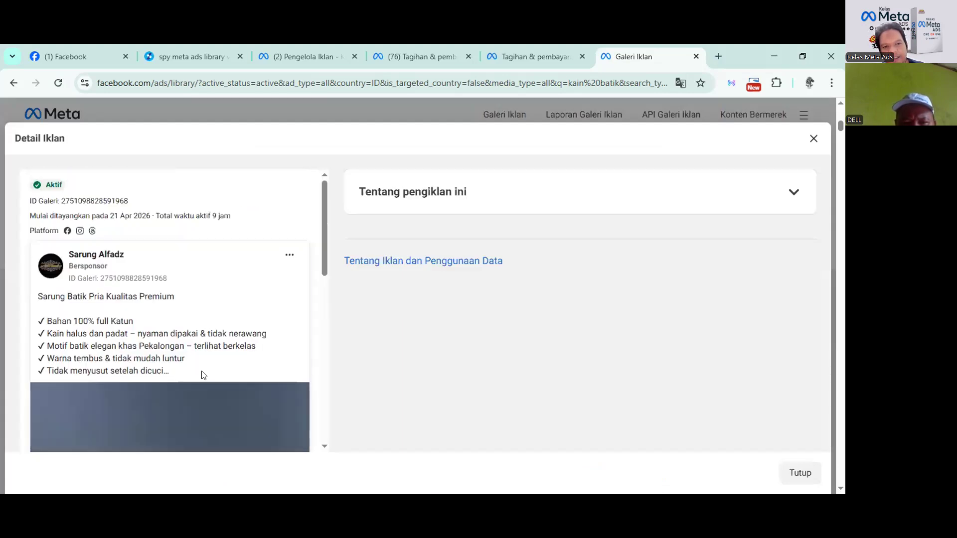
pyautogui.scroll(-2, 151, 360)
pyautogui.scroll(1, 150, 360)
pyautogui.moveTo(175, 307); pyautogui.dragTo(23, 241)
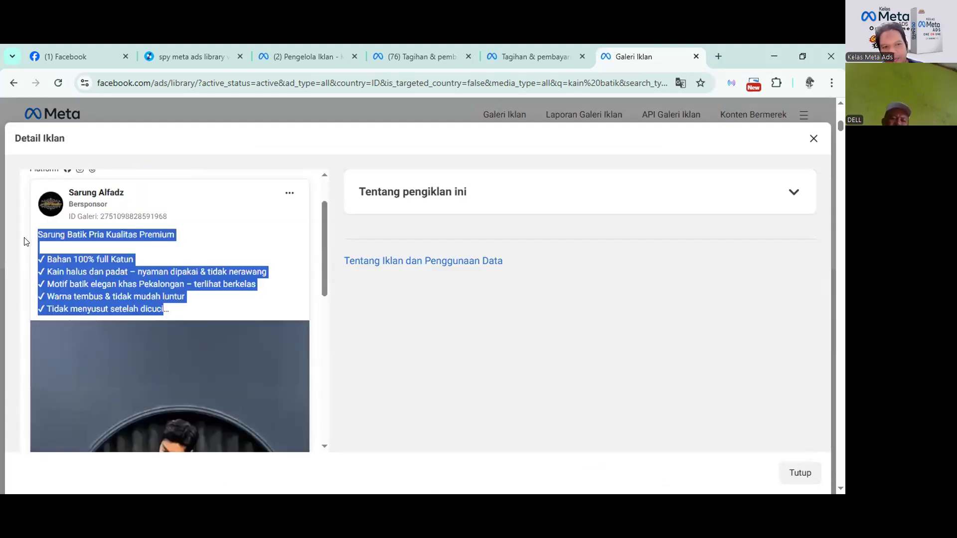
pyautogui.click(813, 138)
pyautogui.scroll(-5, 479, 316)
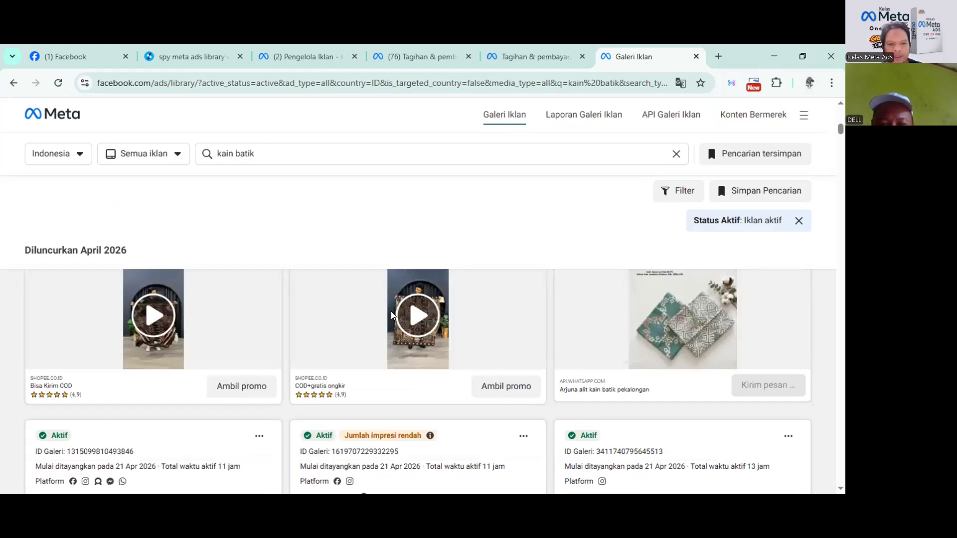
pyautogui.scroll(-3, 396, 322)
pyautogui.scroll(-1, 395, 326)
pyautogui.scroll(4, 395, 326)
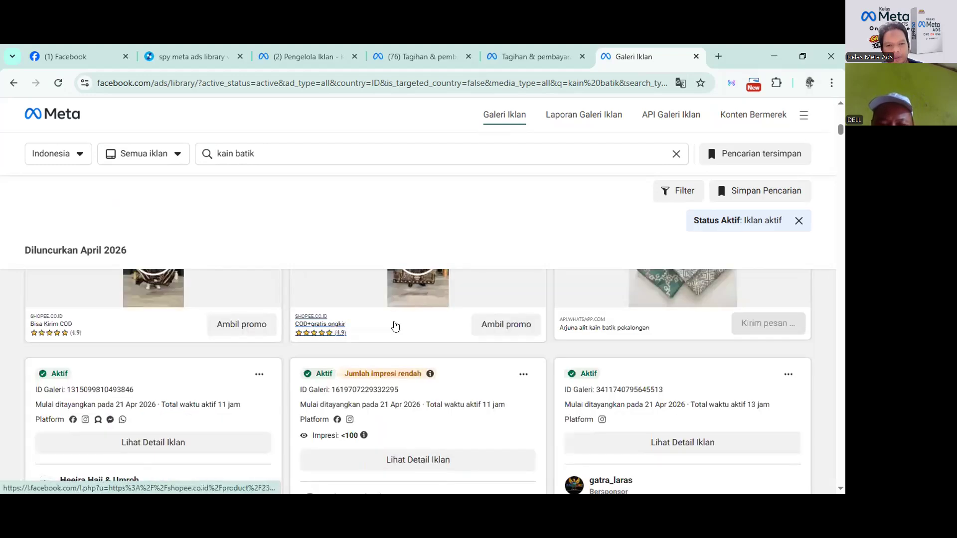
pyautogui.scroll(2, 395, 327)
pyautogui.scroll(-2, 323, 336)
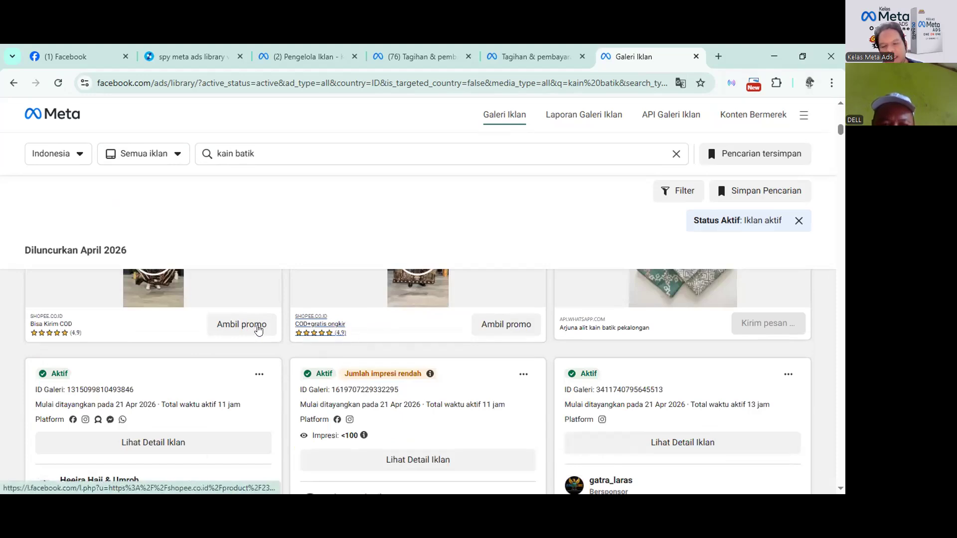
pyautogui.scroll(1, 399, 306)
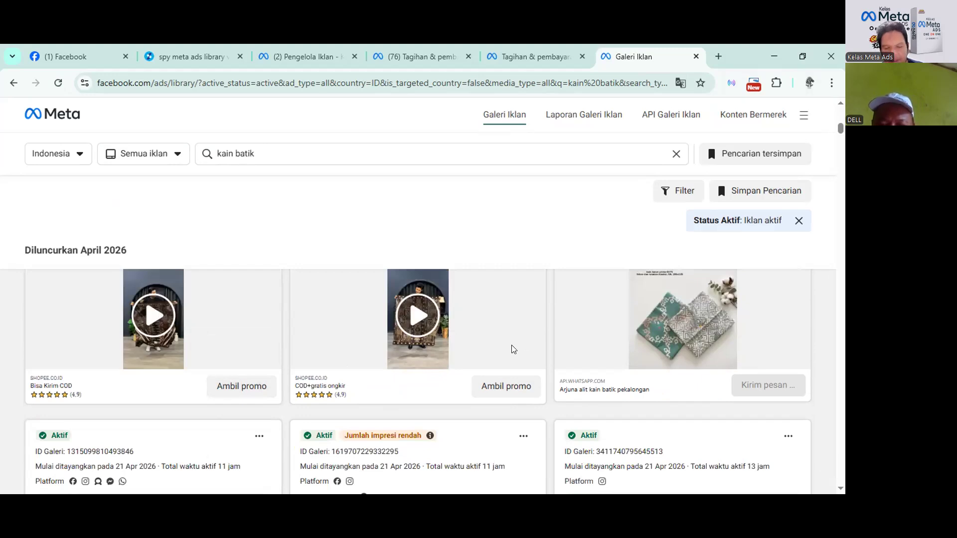
pyautogui.scroll(-2, 504, 329)
pyautogui.scroll(2, 451, 332)
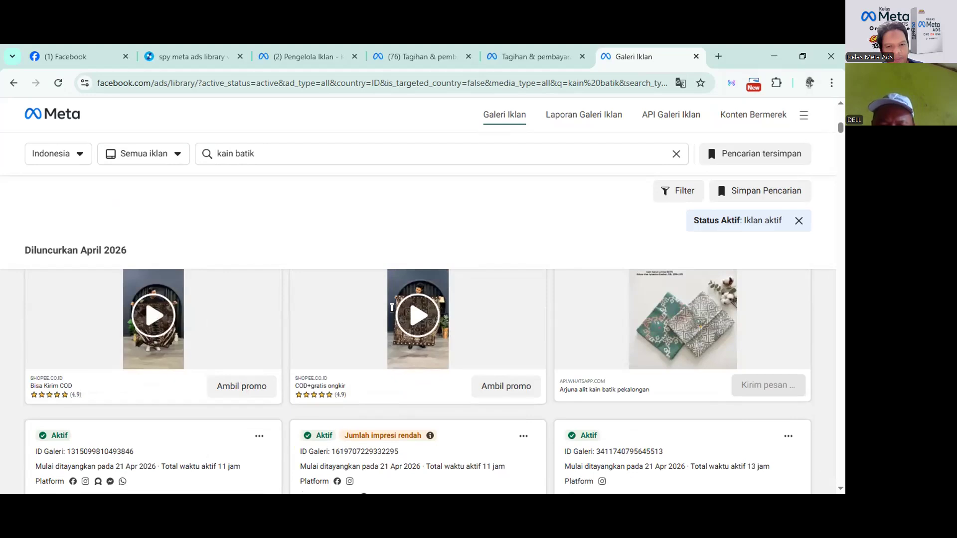
pyautogui.scroll(2, 392, 312)
pyautogui.scroll(-2, 392, 312)
pyautogui.scroll(-9, 392, 311)
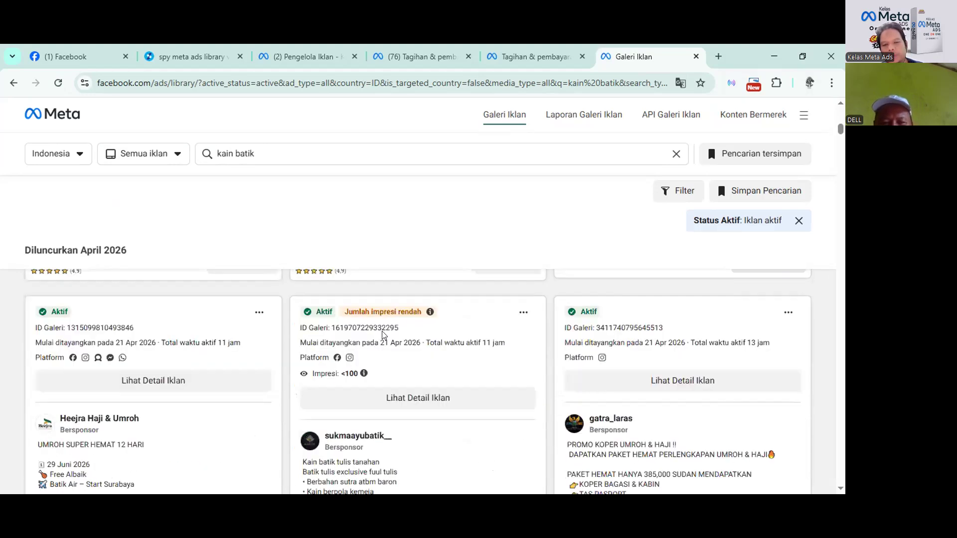
pyautogui.scroll(-9, 382, 336)
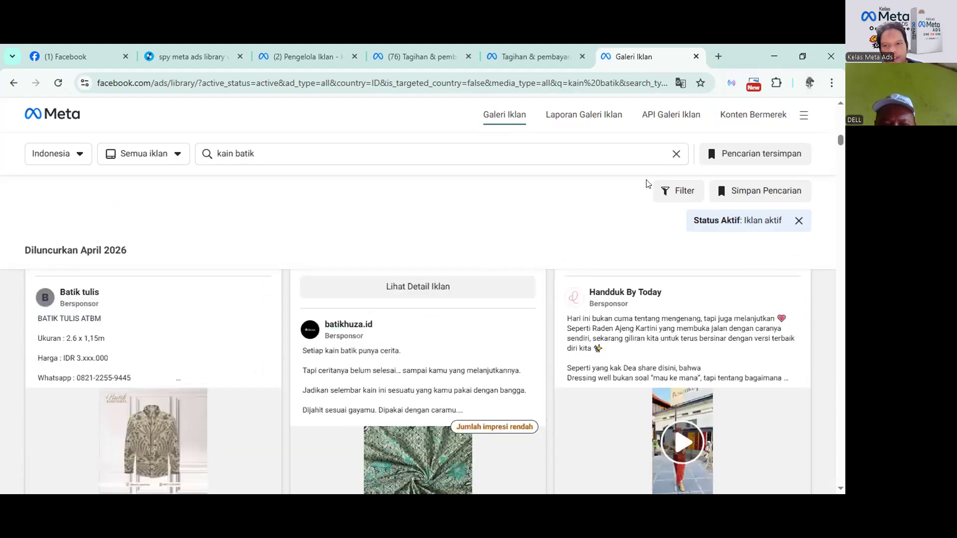
pyautogui.scroll(-2, 494, 355)
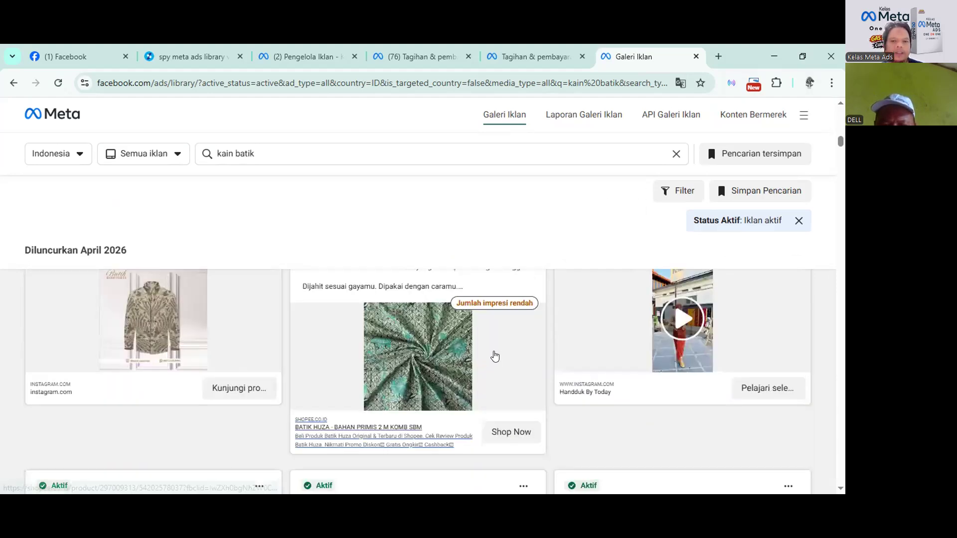
pyautogui.scroll(1, 493, 348)
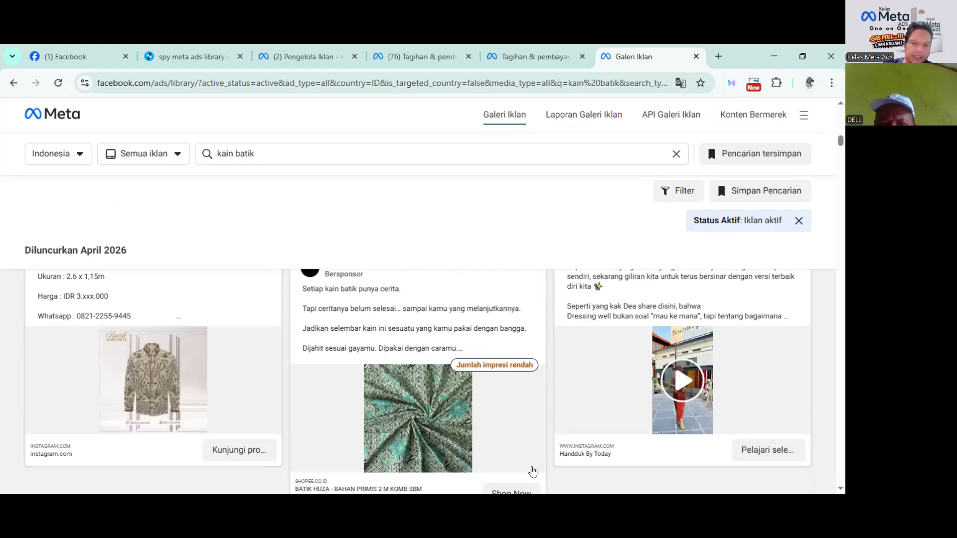